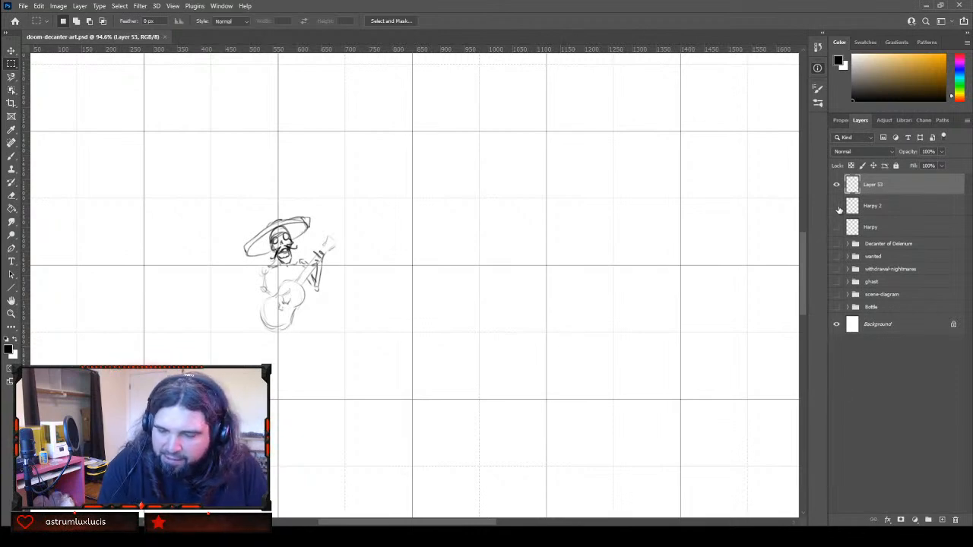
# Hide the Layer 53 and Harpy 2 sketches and select one empty grid square with the Rectangular Marquee
pyautogui.click(837, 206)
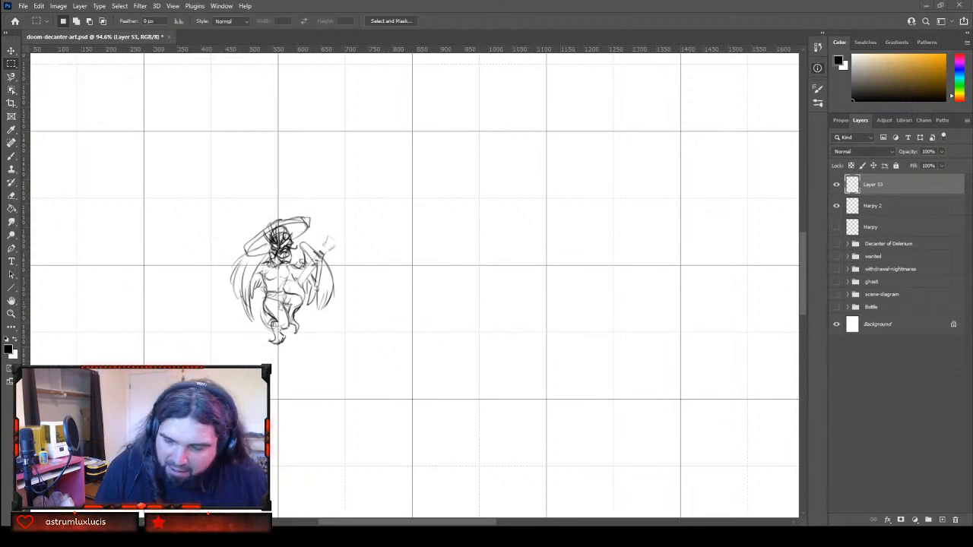
pyautogui.click(837, 205)
pyautogui.click(836, 184)
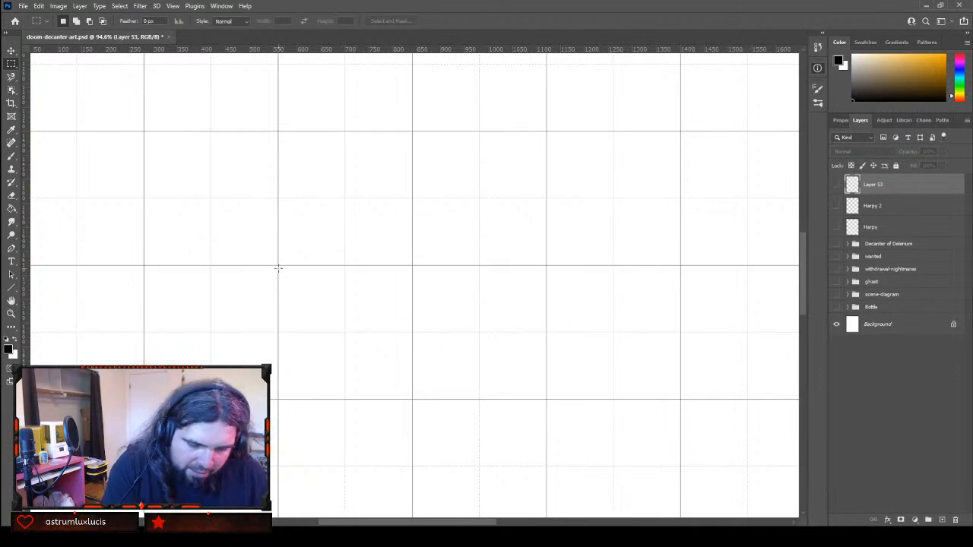
pyautogui.moveTo(278, 266); pyautogui.dragTo(291, 289)
pyautogui.moveTo(426, 376); pyautogui.dragTo(413, 395)
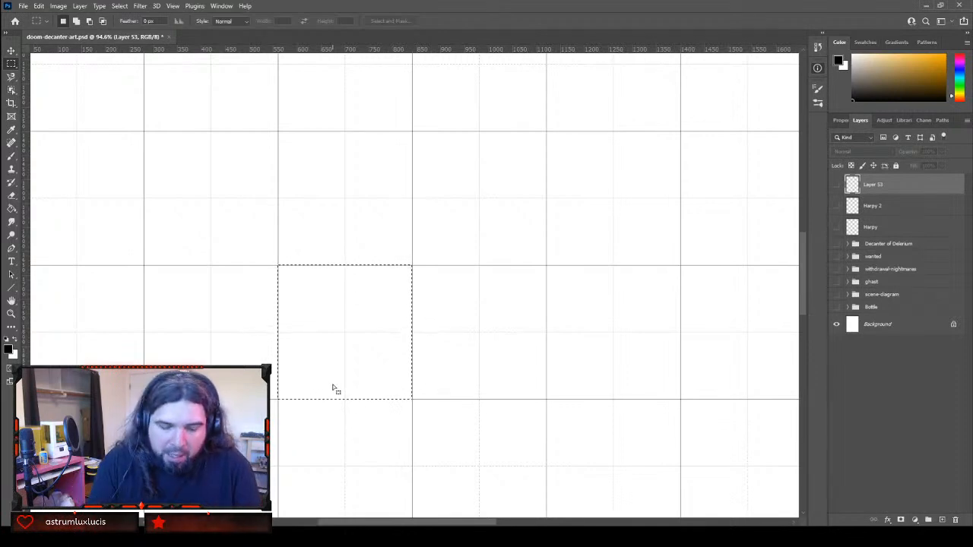
# Show the Harpy layer, clear the selection and move the winged sketch into the grid square that was outlined
pyautogui.click(837, 228)
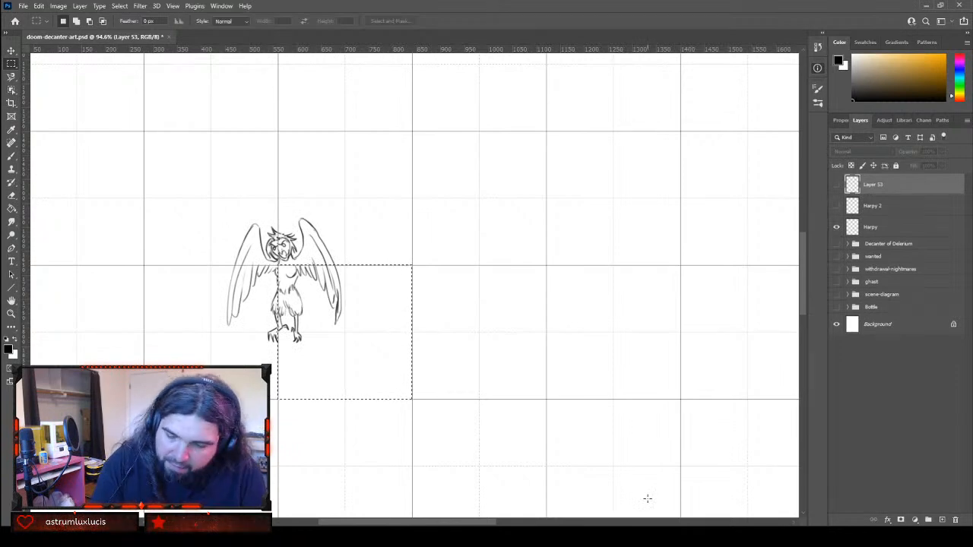
pyautogui.click(881, 228)
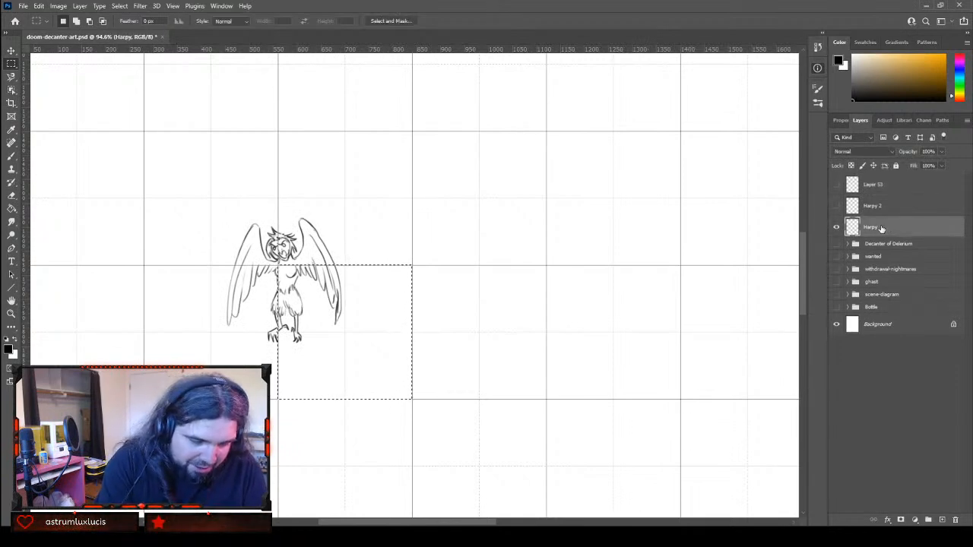
pyautogui.hotkey('ctrl', 'd')
pyautogui.press('v')
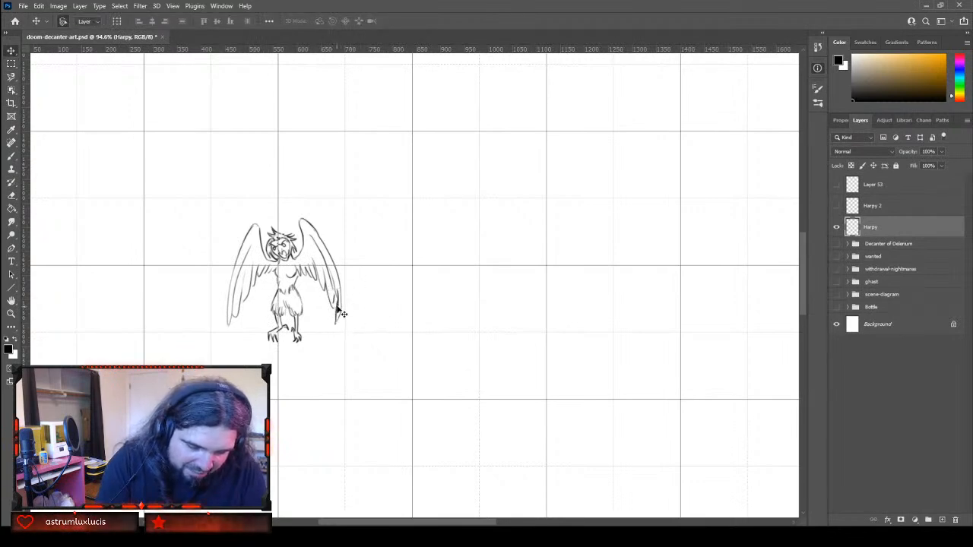
pyautogui.moveTo(340, 313)
pyautogui.mouseDown()
pyautogui.moveTo(352, 344)
pyautogui.moveTo(397, 364)
pyautogui.mouseUp()
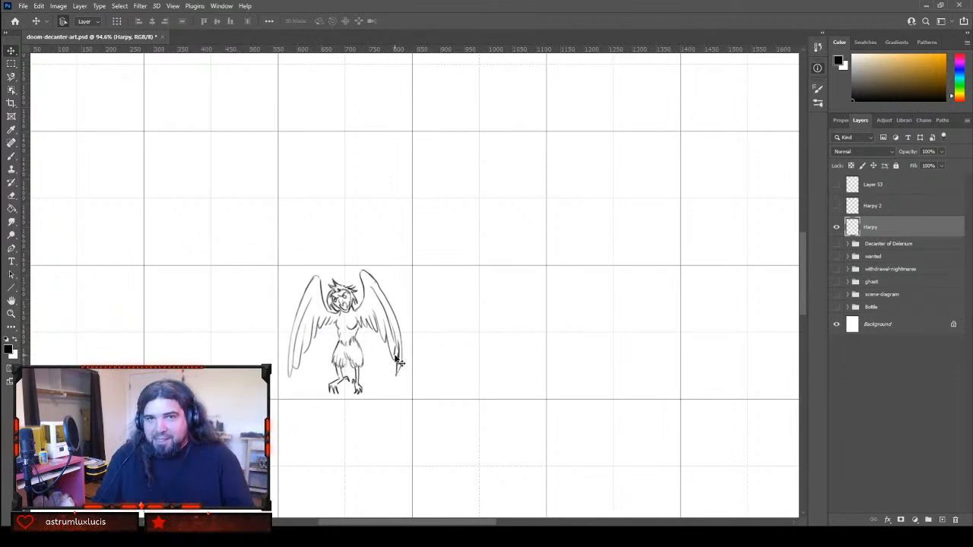
# Hide the Harpy layer, show Harpy 2 and move its sketch into the same grid square
pyautogui.press('z')
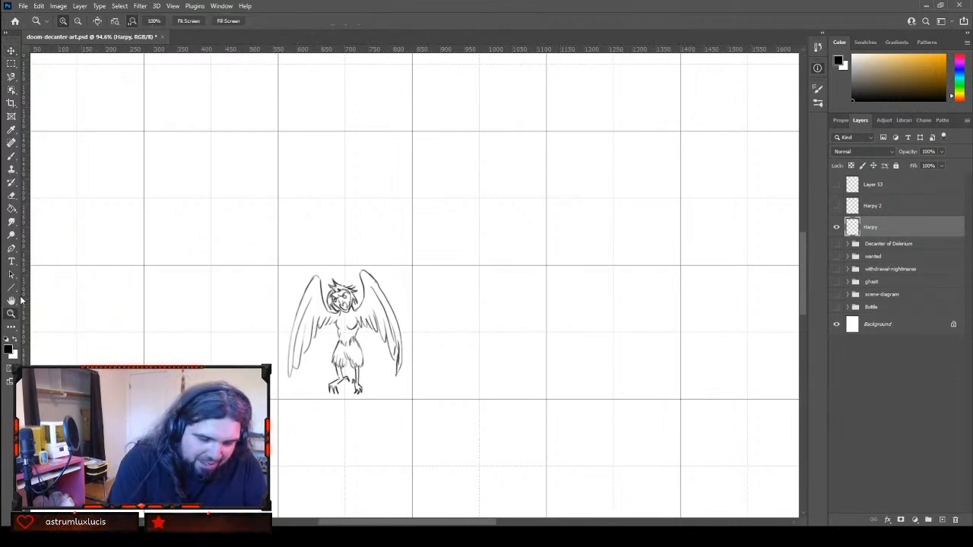
pyautogui.moveTo(382, 336); pyautogui.dragTo(412, 336)
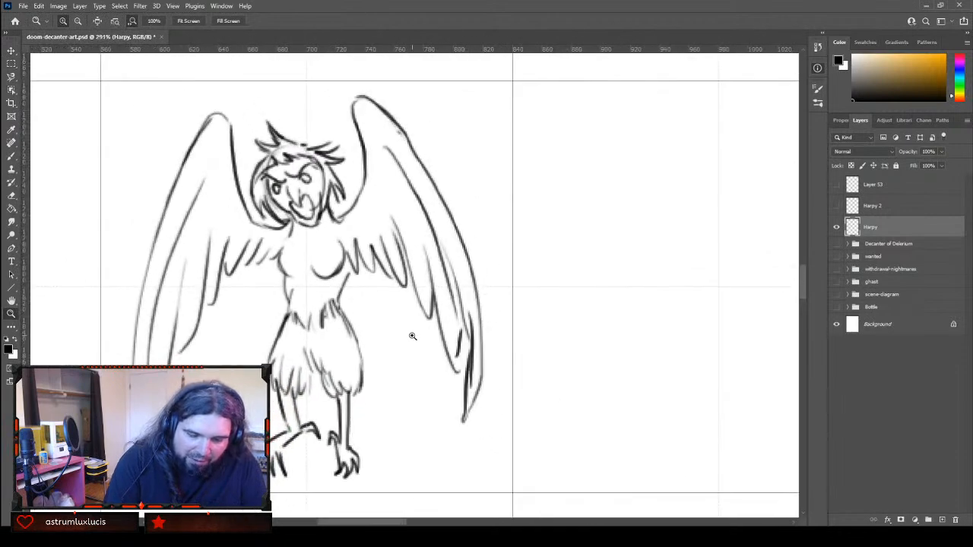
pyautogui.moveTo(391, 524); pyautogui.dragTo(369, 522)
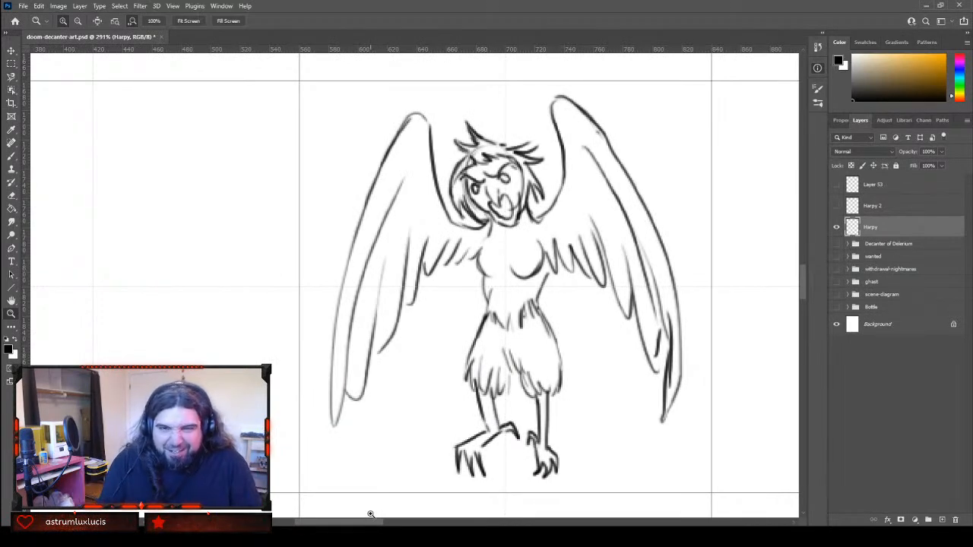
pyautogui.click(837, 226)
pyautogui.click(837, 206)
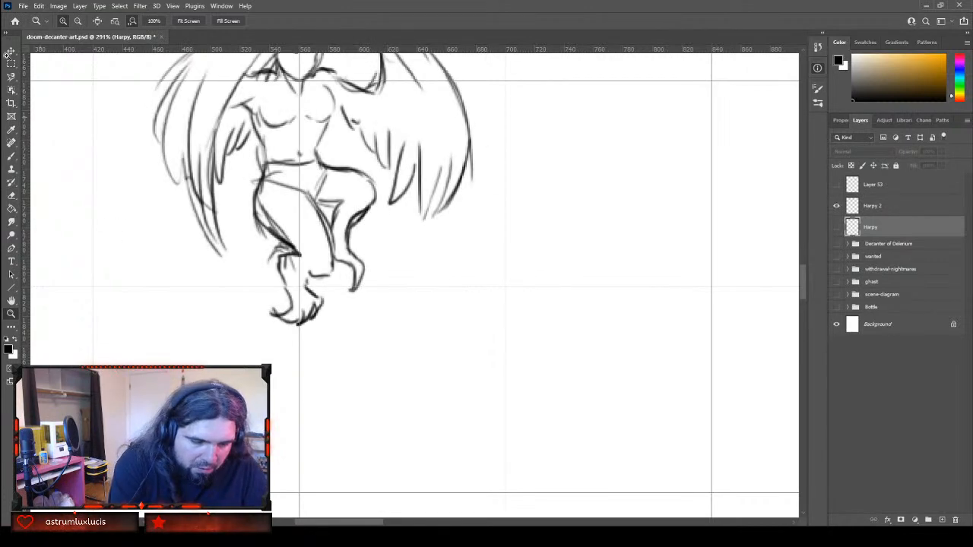
pyautogui.press('v')
pyautogui.moveTo(366, 217)
pyautogui.mouseDown()
pyautogui.moveTo(514, 365)
pyautogui.moveTo(555, 363)
pyautogui.mouseUp()
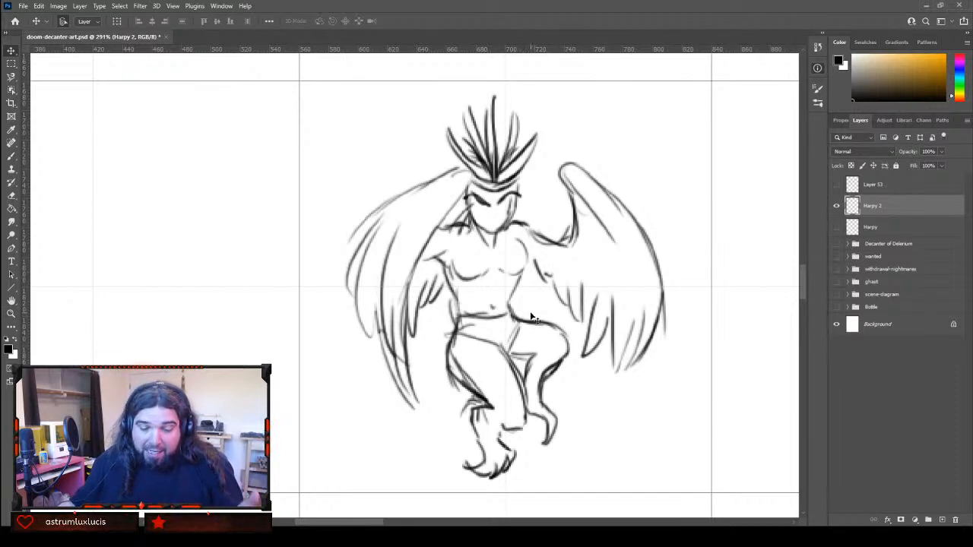
# Show Layer 53 and move the sombrero skeleton sketch into the grid square right of the Harpy 2 sketch
pyautogui.scroll(-10, 532, 317)
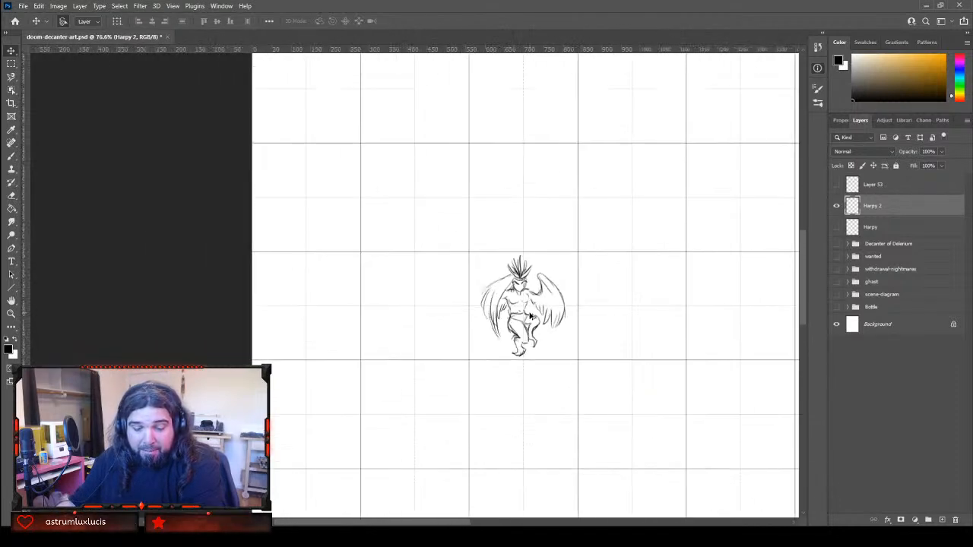
pyautogui.scroll(-2, 531, 315)
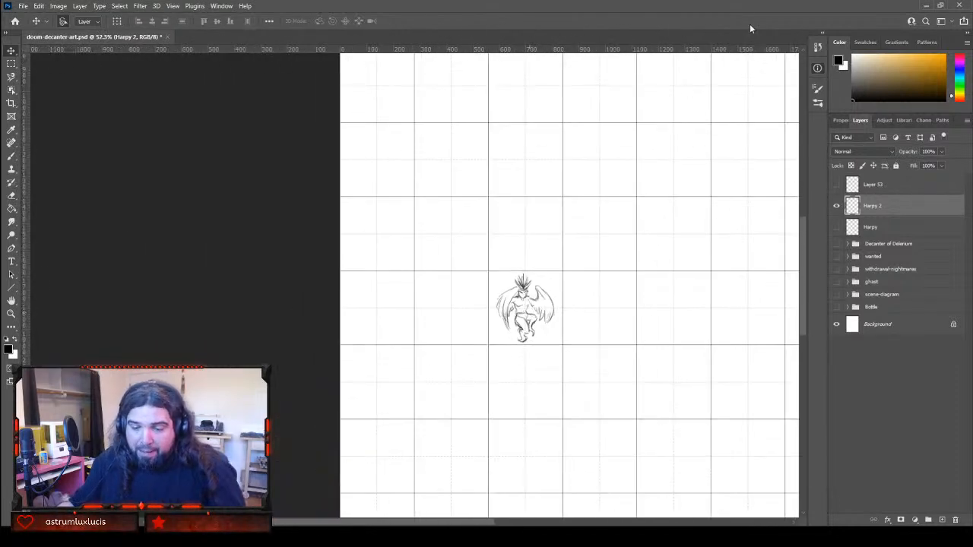
pyautogui.click(856, 185)
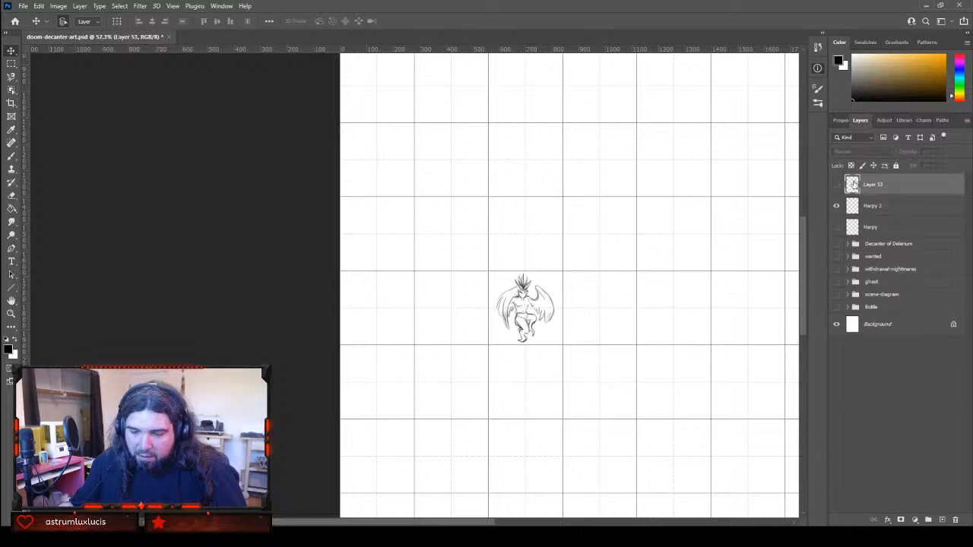
pyautogui.click(837, 186)
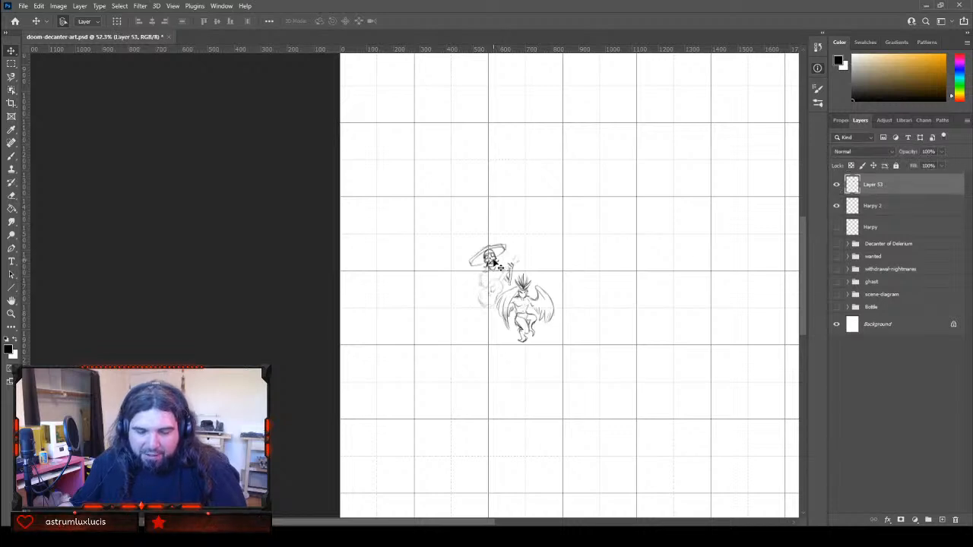
pyautogui.moveTo(496, 268); pyautogui.dragTo(598, 292)
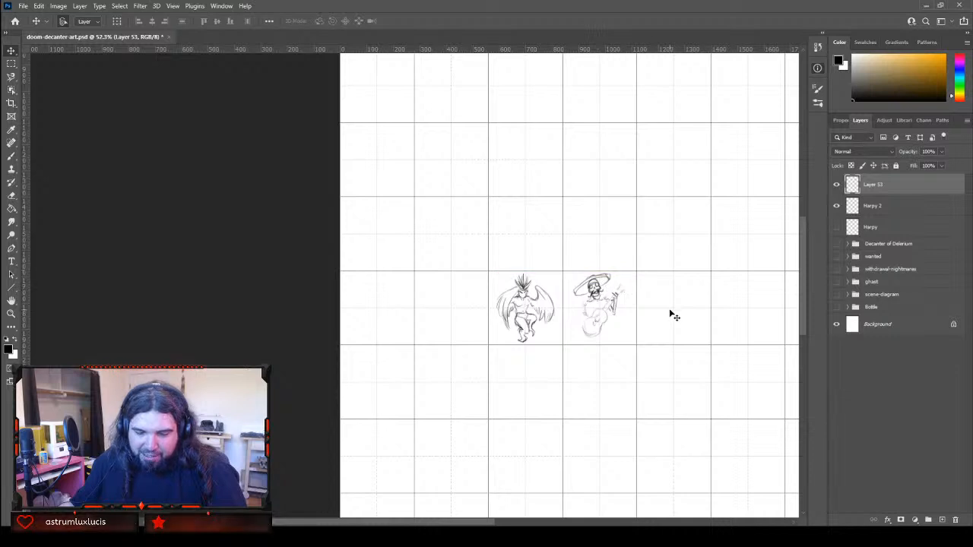
# Show the Harpy layer and move the overlapping Harpy 2 sketch one grid square to the left
pyautogui.click(836, 227)
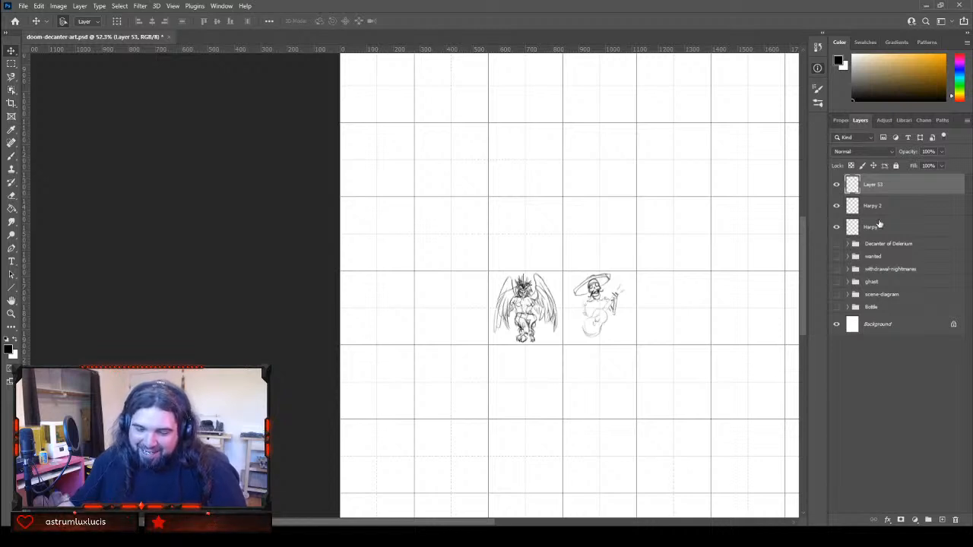
pyautogui.click(882, 226)
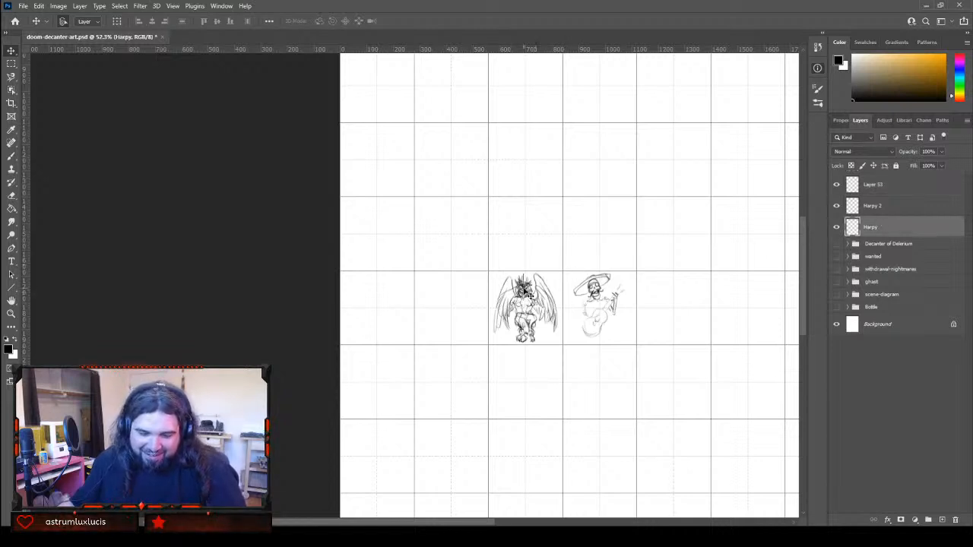
pyautogui.moveTo(523, 291); pyautogui.dragTo(448, 289)
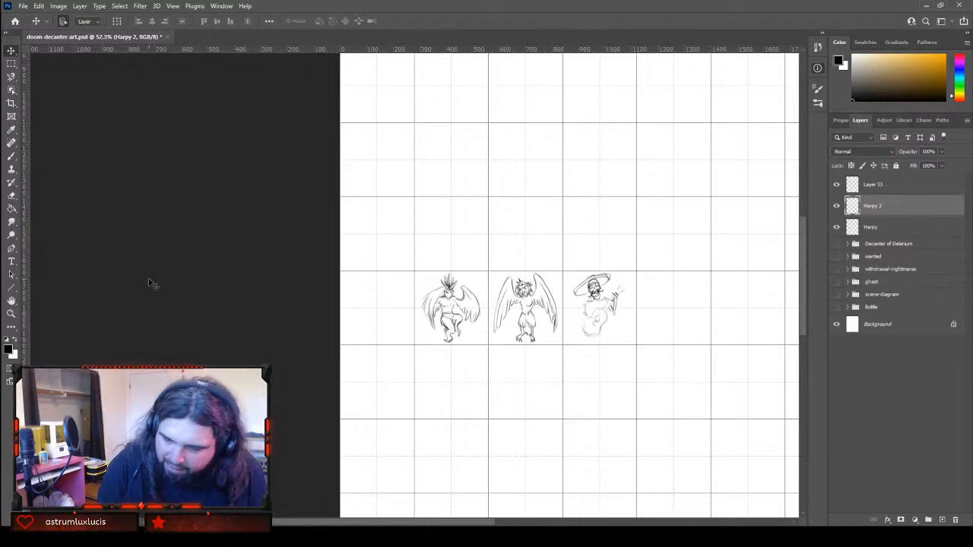
# Add a new layer above all other layers and switch to the Brush tool
pyautogui.click(942, 520)
pyautogui.moveTo(878, 205); pyautogui.dragTo(878, 170)
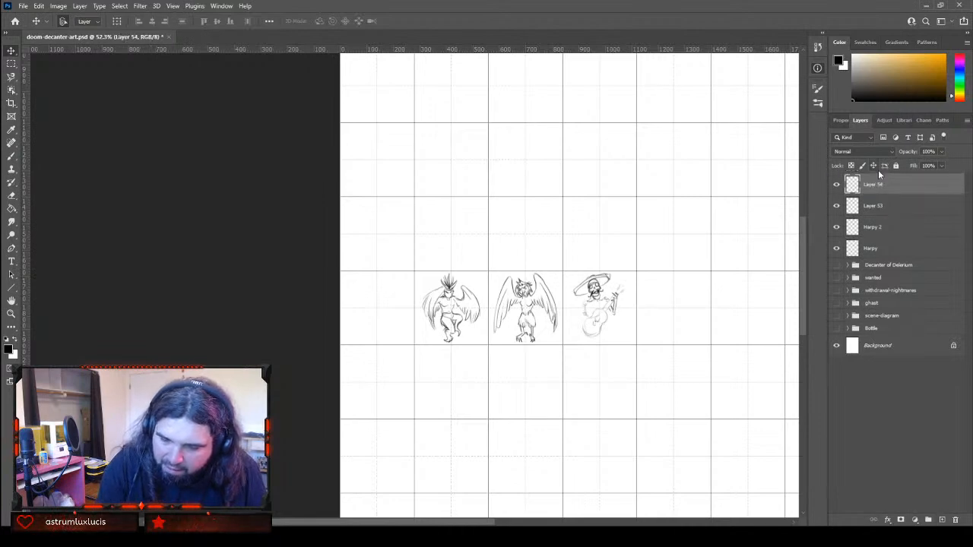
pyautogui.click(13, 155)
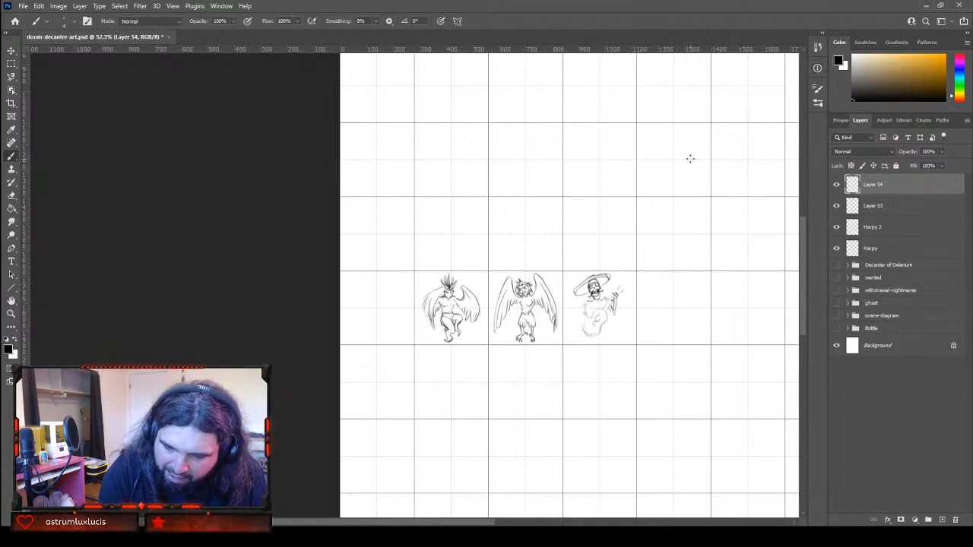
# Handwrite "albus" in the empty area above and right of the sketches, and erase it with a 100 px Eraser
pyautogui.moveTo(685, 149); pyautogui.dragTo(718, 152)
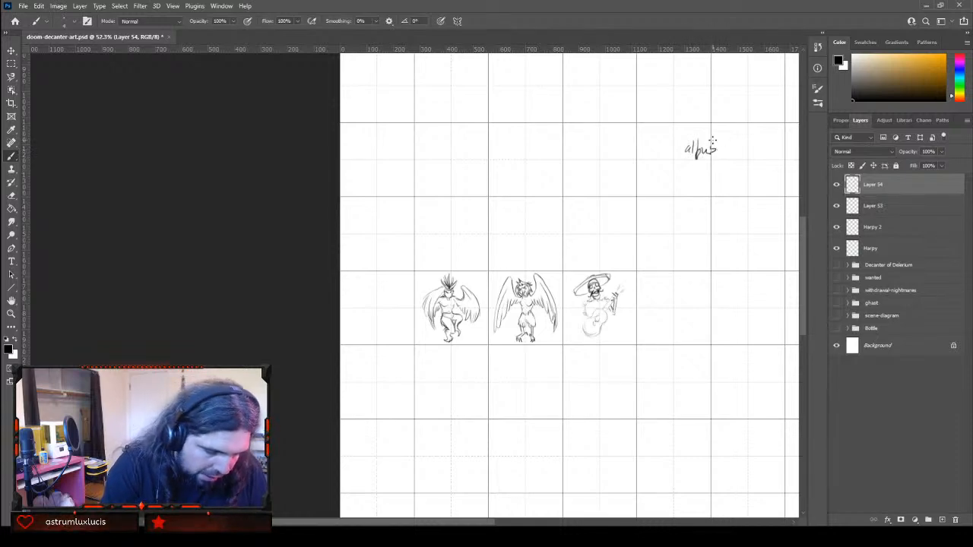
pyautogui.click(11, 200)
pyautogui.press(']')
pyautogui.press(']')
pyautogui.press(']')
pyautogui.press(']')
pyautogui.press(']')
pyautogui.press(']')
pyautogui.press(']')
pyautogui.press(']')
pyautogui.press(']')
pyautogui.press(']')
pyautogui.press(']')
pyautogui.press(']')
pyautogui.press(']')
pyautogui.press(']')
pyautogui.press(']')
pyautogui.press(']')
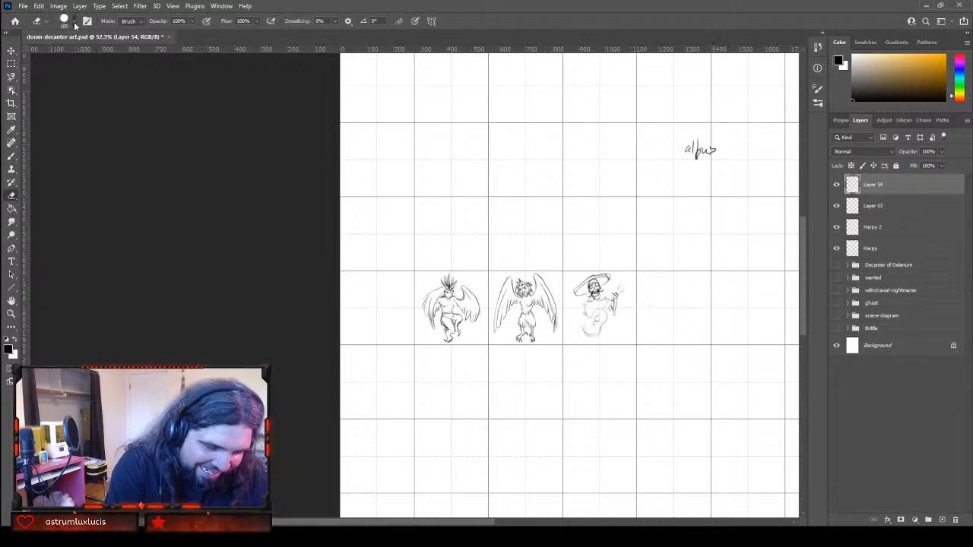
pyautogui.moveTo(702, 165)
pyautogui.mouseDown()
pyautogui.moveTo(725, 131)
pyautogui.moveTo(739, 133)
pyautogui.mouseUp()
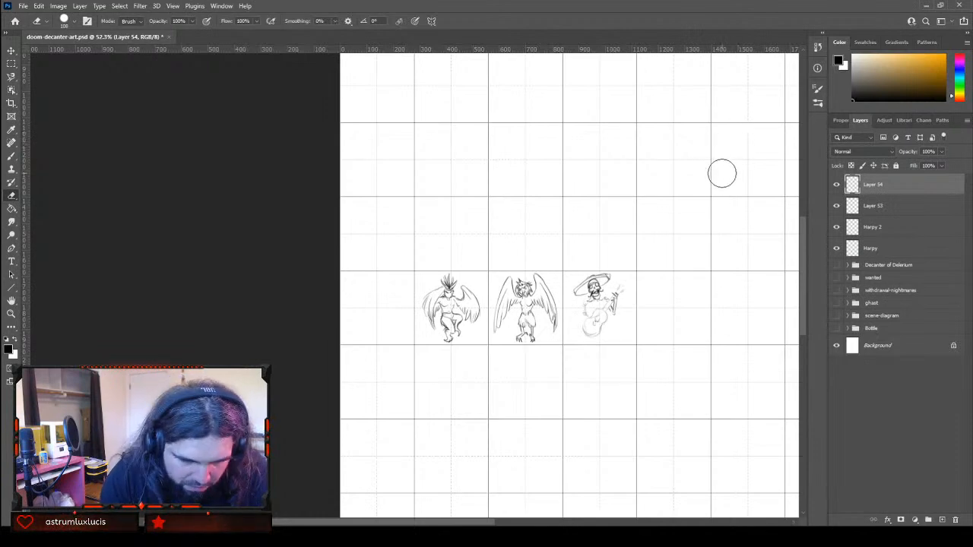
pyautogui.click(11, 159)
pyautogui.moveTo(716, 155); pyautogui.dragTo(747, 151)
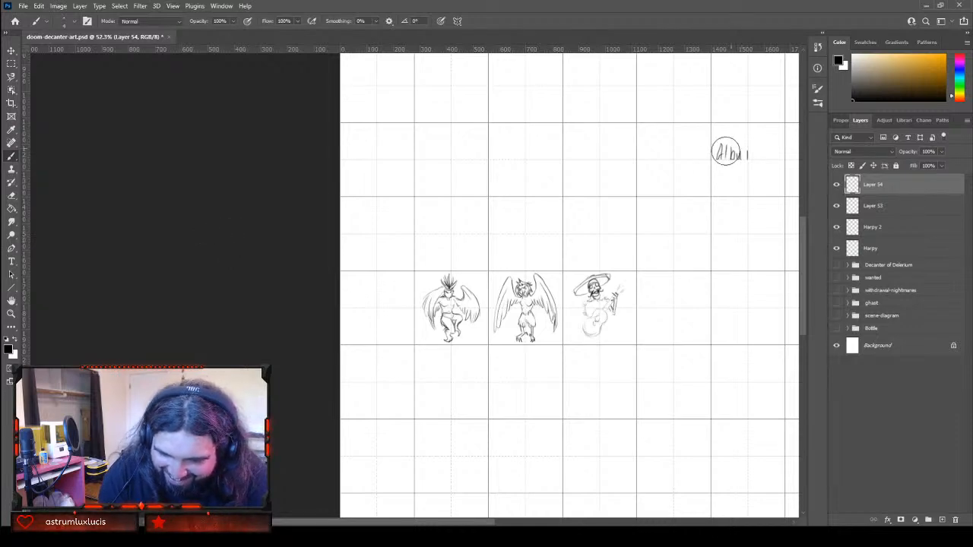
pyautogui.hotkey('ctrl', 'z')
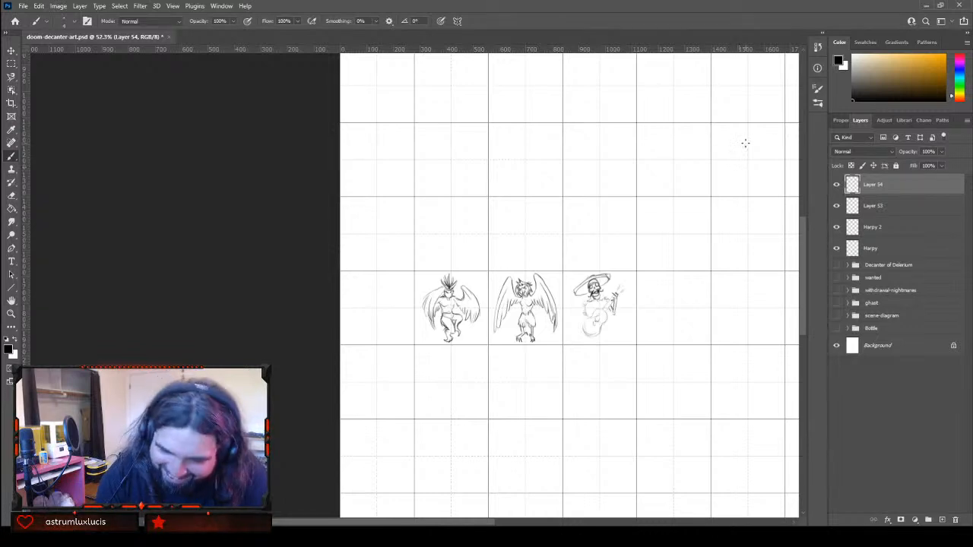
# Handwrite "Albus" with "Kavazar" beneath it in the empty area above and right of the sketches
pyautogui.moveTo(721, 158); pyautogui.dragTo(752, 157)
pyautogui.moveTo(760, 145); pyautogui.dragTo(754, 156)
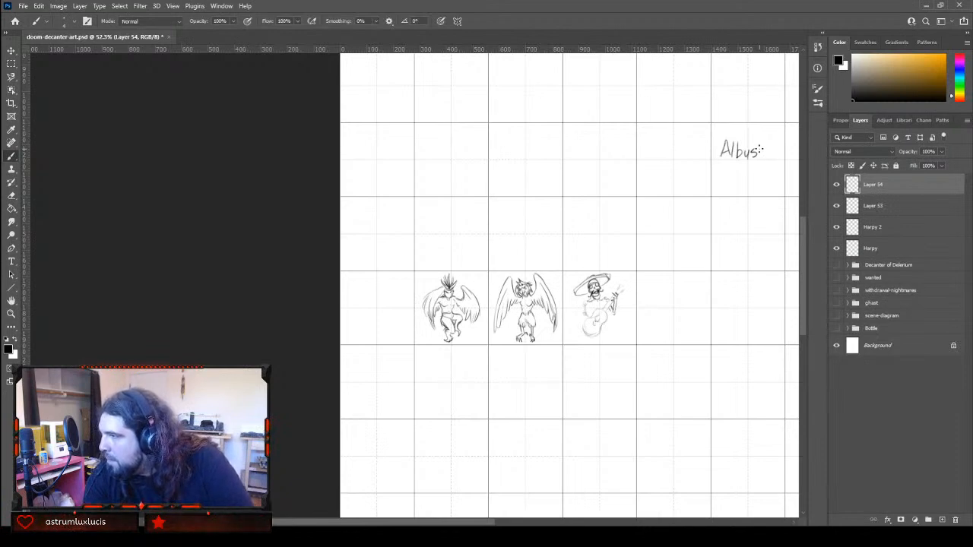
pyautogui.moveTo(724, 177)
pyautogui.mouseDown()
pyautogui.moveTo(725, 192)
pyautogui.moveTo(777, 186)
pyautogui.mouseUp()
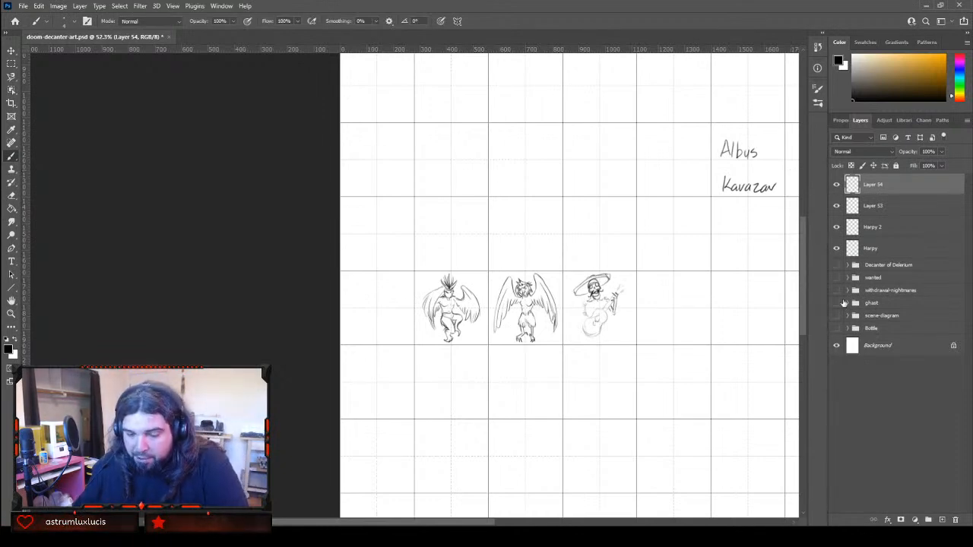
# Hide the Harpy, Harpy 2 and Layer 53 layers and show the wanted group to view its hatted portrait
pyautogui.click(836, 248)
pyautogui.click(836, 228)
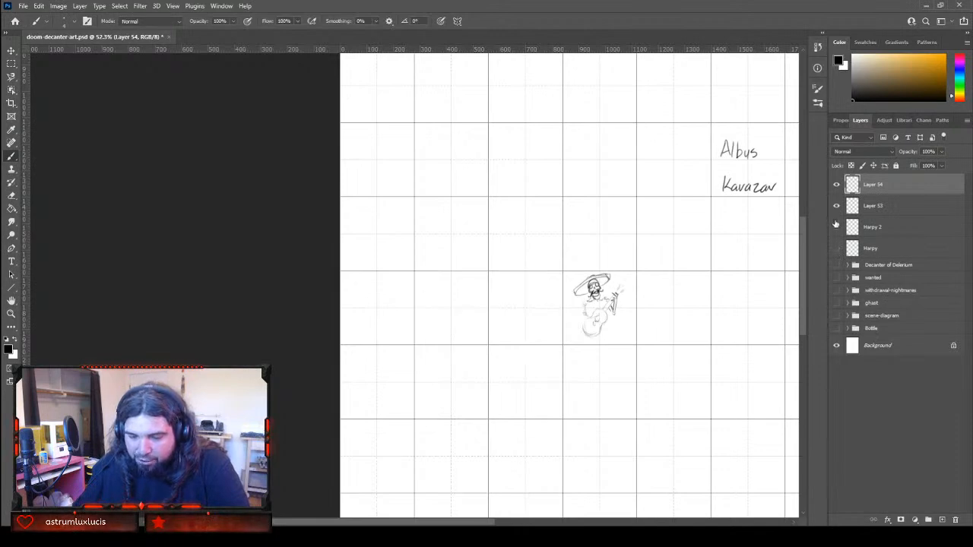
pyautogui.click(837, 205)
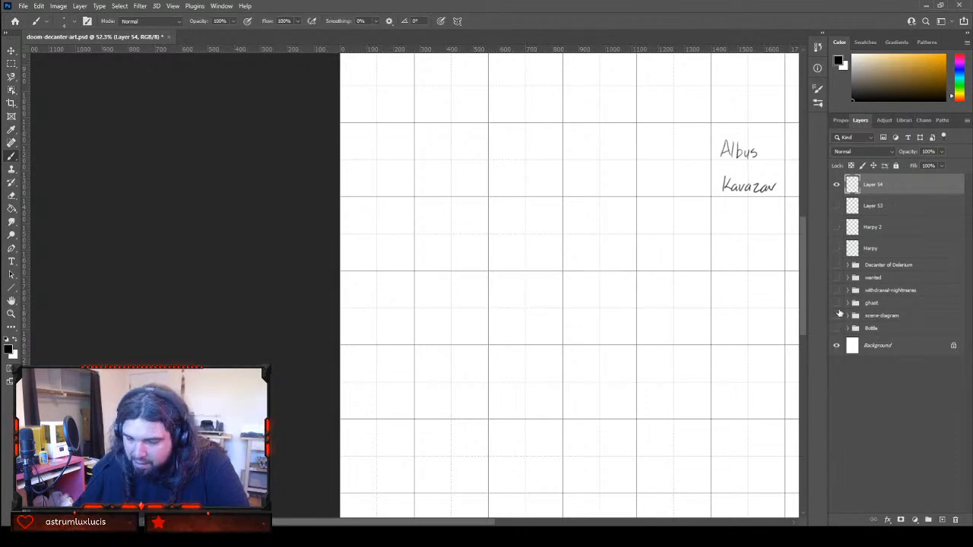
pyautogui.click(837, 278)
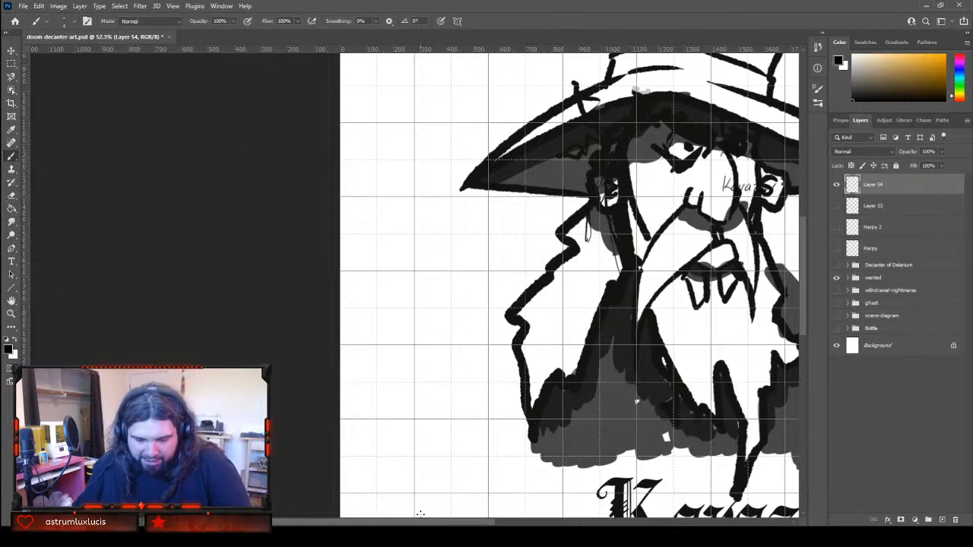
pyautogui.moveTo(432, 524); pyautogui.dragTo(505, 524)
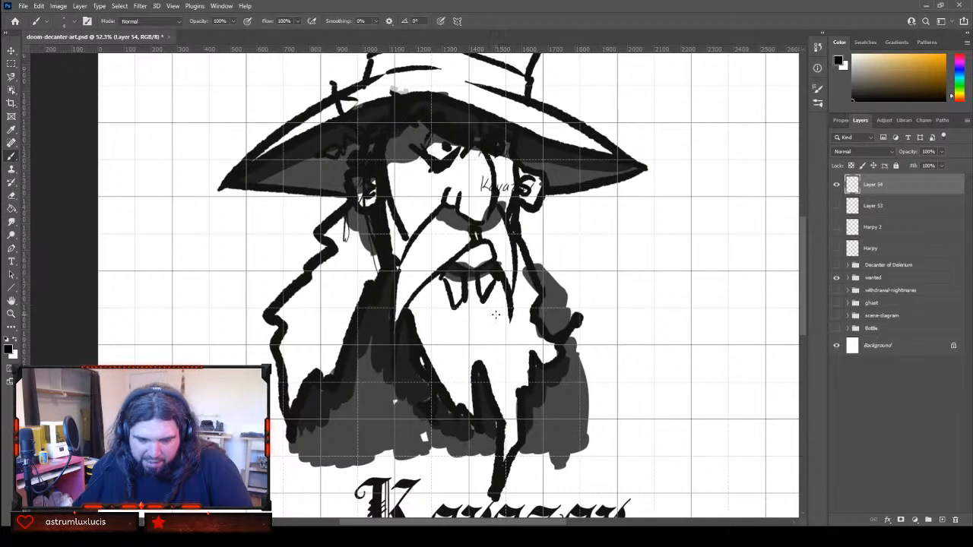
pyautogui.scroll(5, 496, 314)
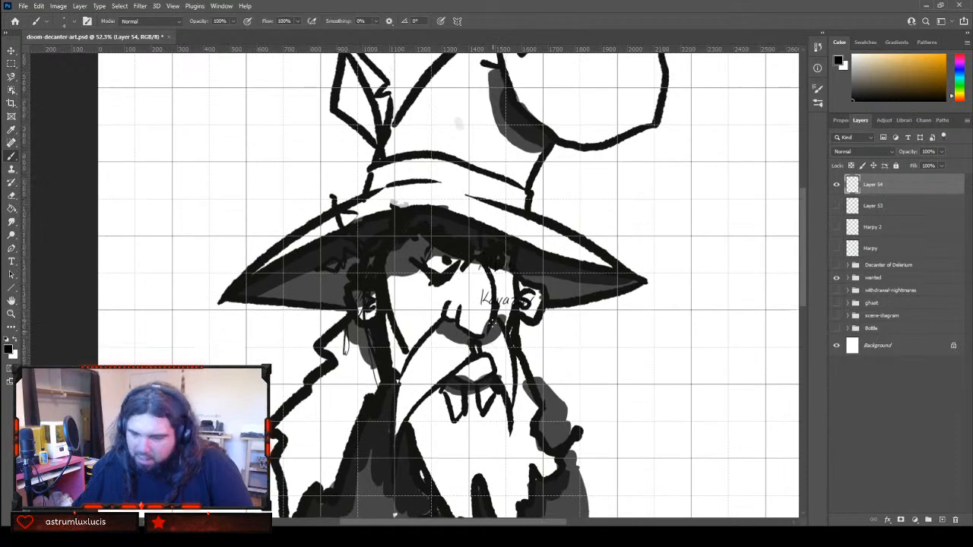
pyautogui.scroll(3, 493, 323)
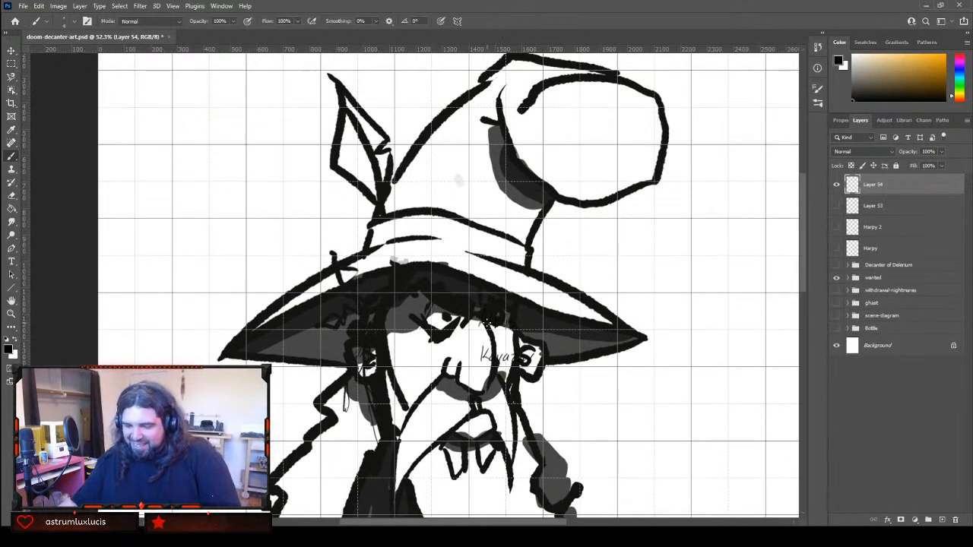
# Hide the wanted group, and show the Bottle group to view its red bottle before hiding it again
pyautogui.scroll(-6, 487, 323)
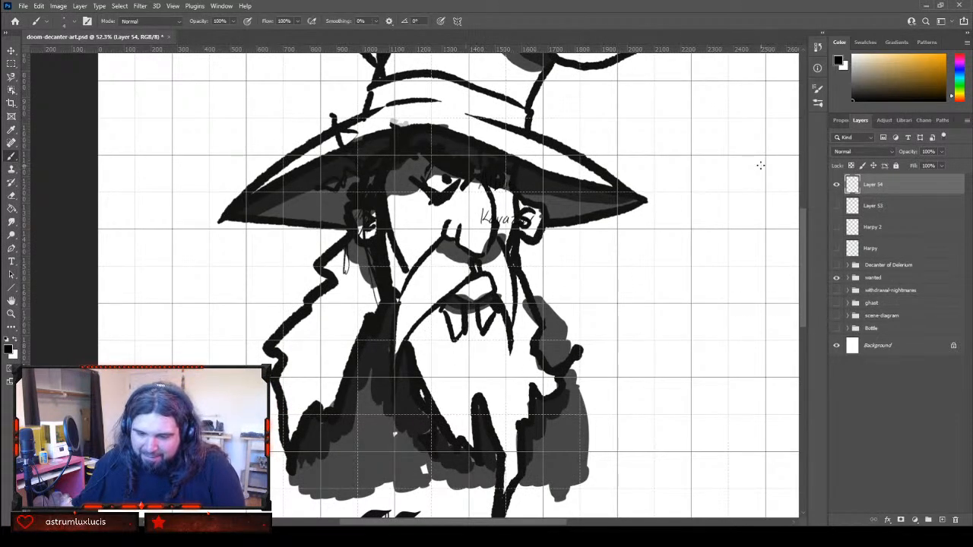
pyautogui.click(837, 278)
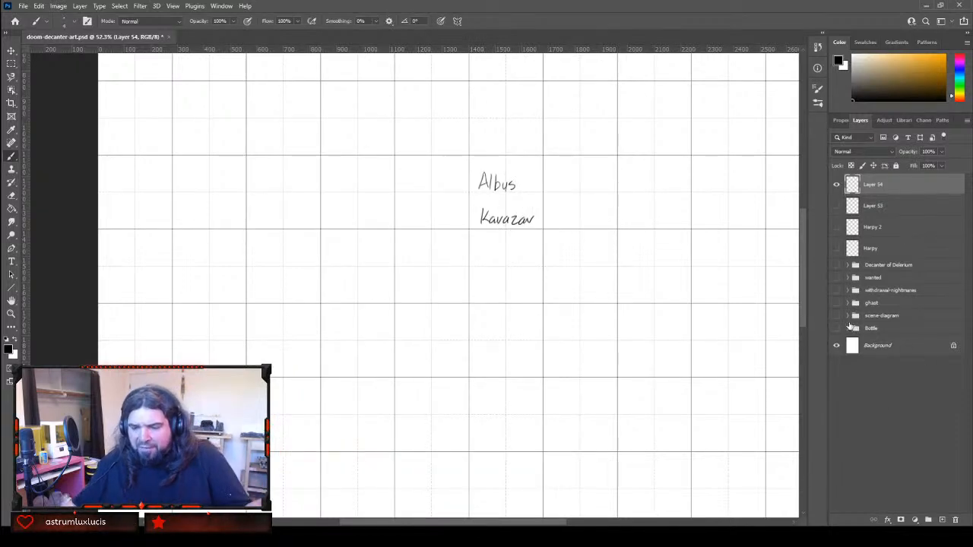
pyautogui.click(837, 328)
pyautogui.scroll(1, 652, 341)
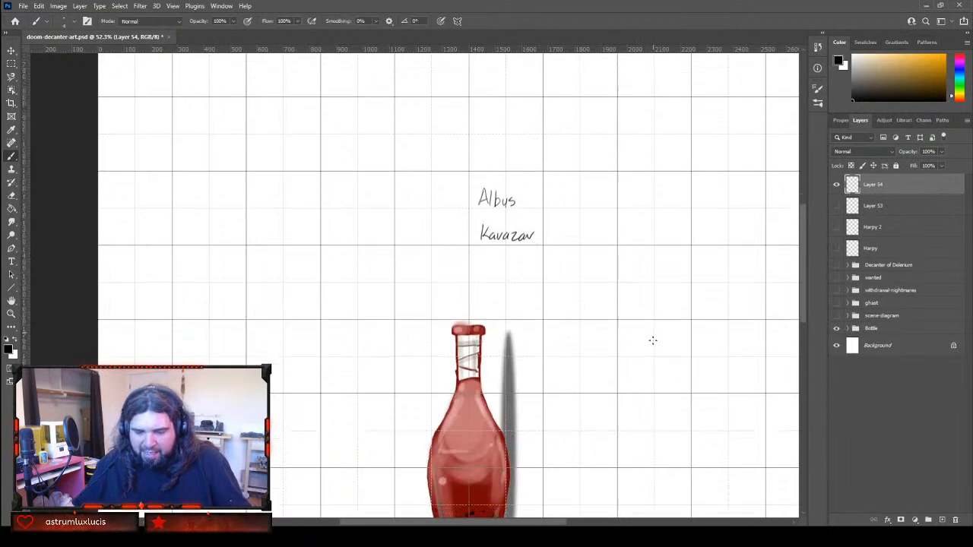
pyautogui.scroll(-2, 650, 337)
pyautogui.scroll(-2, 648, 336)
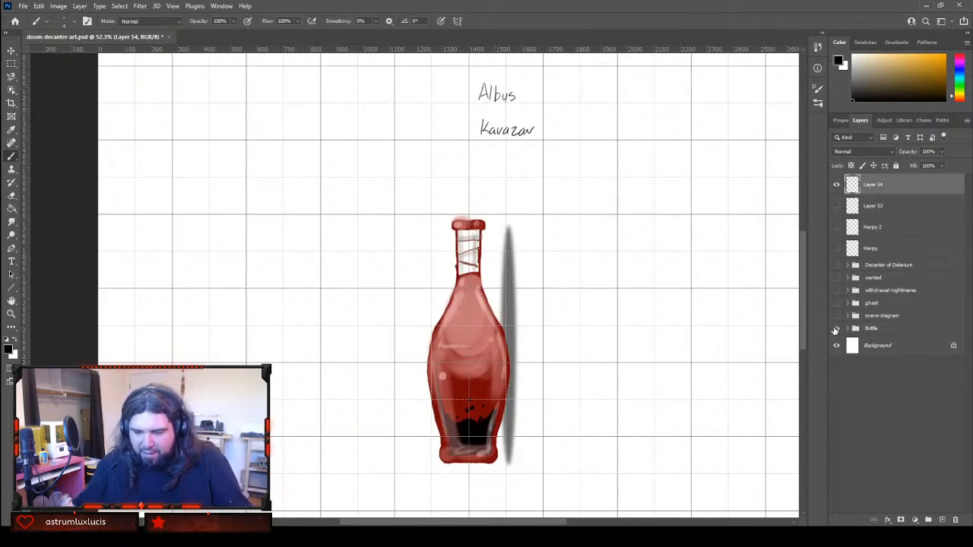
pyautogui.click(836, 328)
# Show the scene-diagram and ghast groups one after the other to view their artwork, hiding each again
pyautogui.click(837, 316)
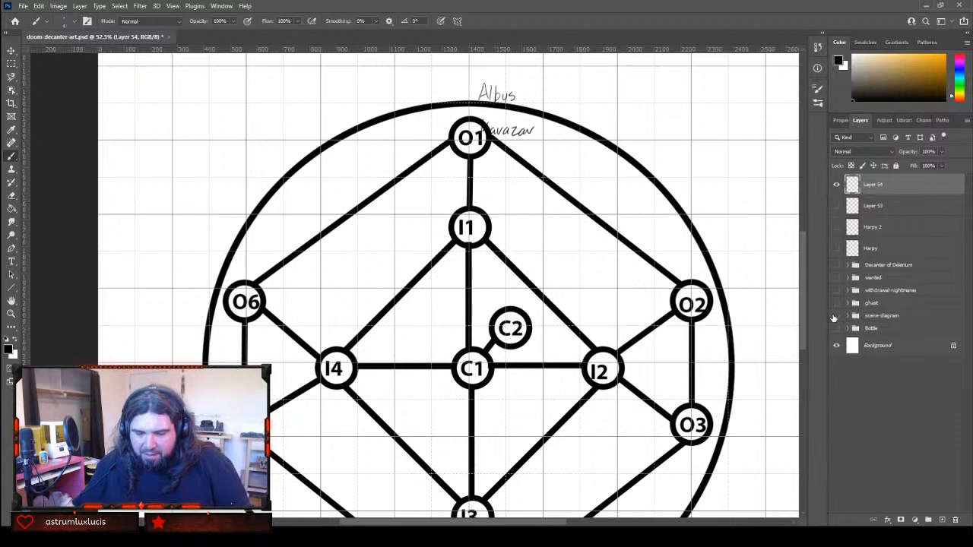
pyautogui.click(837, 316)
pyautogui.click(835, 303)
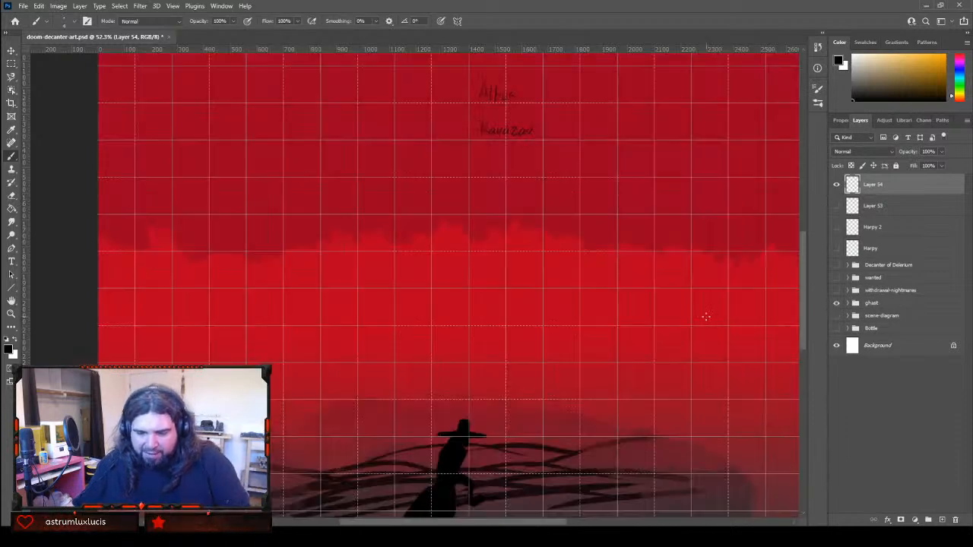
pyautogui.scroll(-5, 706, 316)
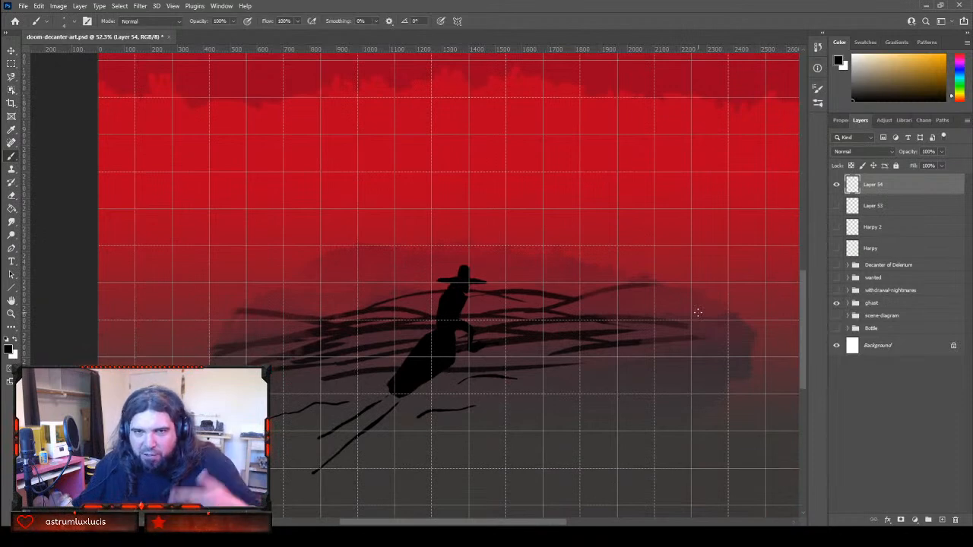
pyautogui.click(836, 302)
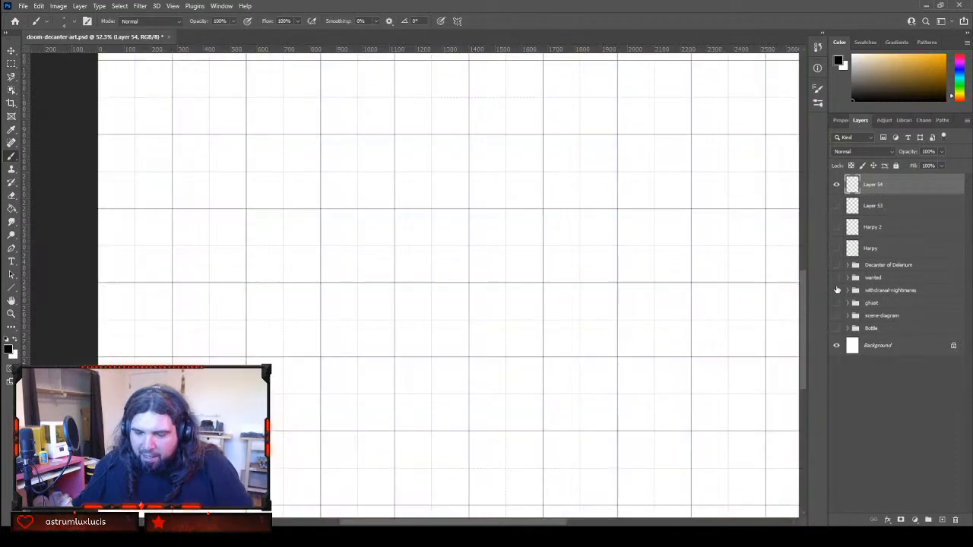
# View the skull artwork in the withdrawal-nightmares group, hide it again, and switch the wanted group on and off
pyautogui.click(837, 290)
pyautogui.scroll(-1, 706, 302)
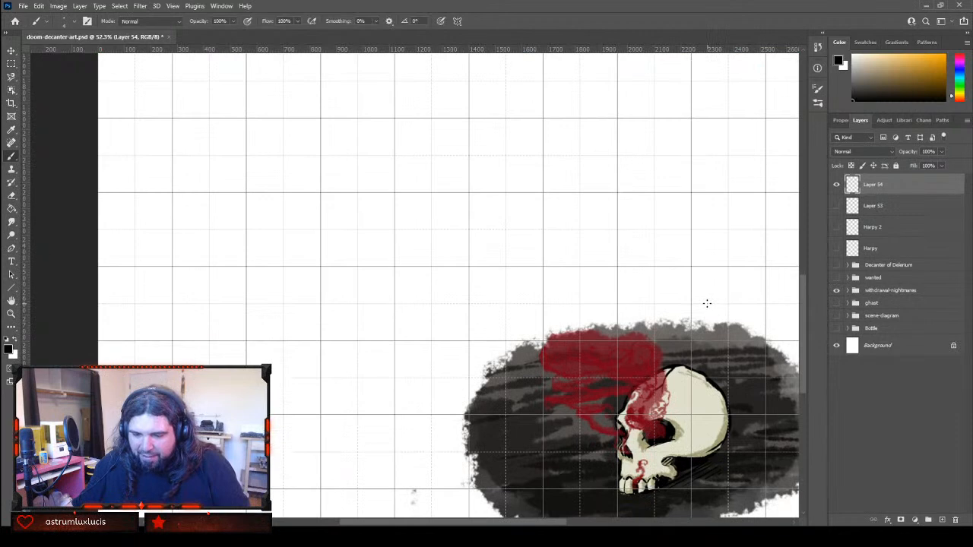
pyautogui.scroll(-3, 707, 302)
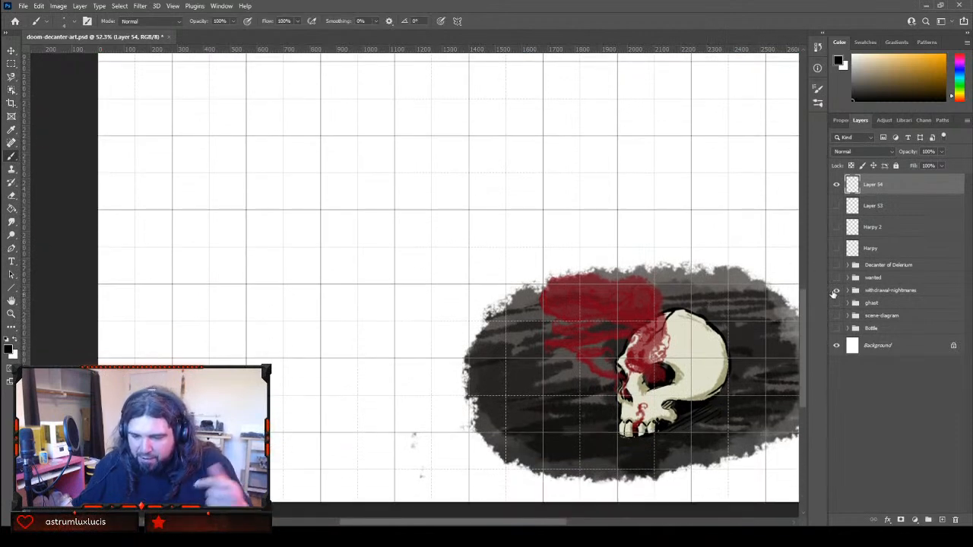
pyautogui.click(836, 291)
pyautogui.click(836, 278)
pyautogui.click(836, 278)
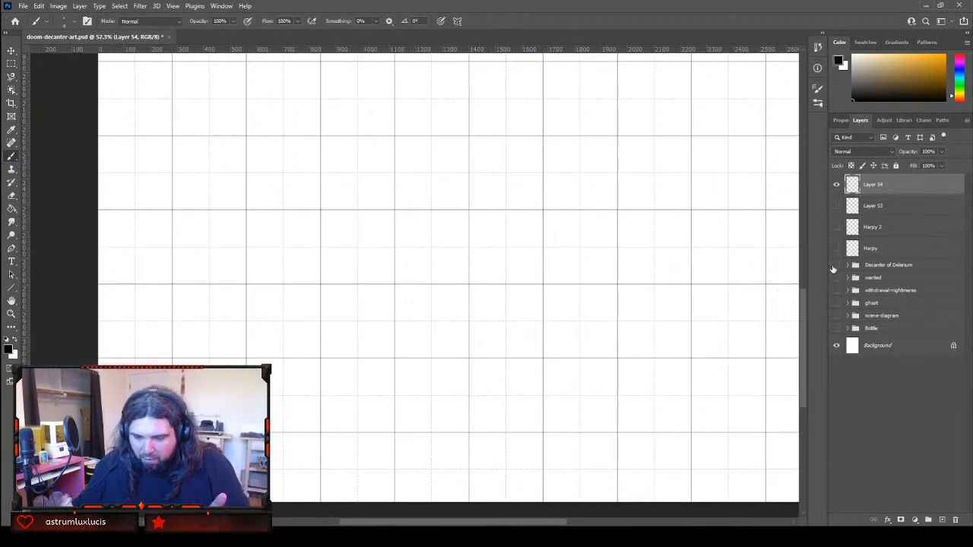
# Show the Decanter of Delerium group and look over its desert landscape
pyautogui.click(837, 264)
pyautogui.scroll(-2, 613, 245)
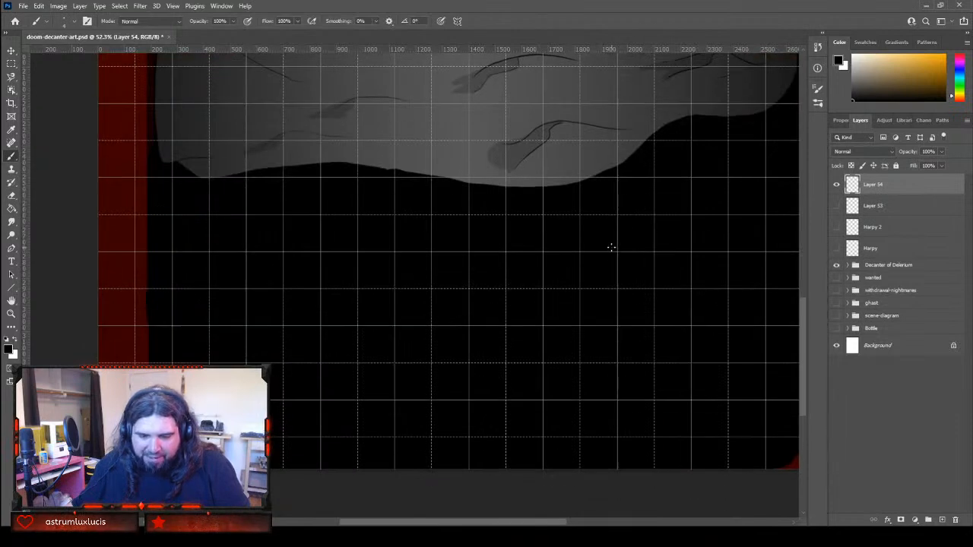
pyautogui.scroll(12, 612, 247)
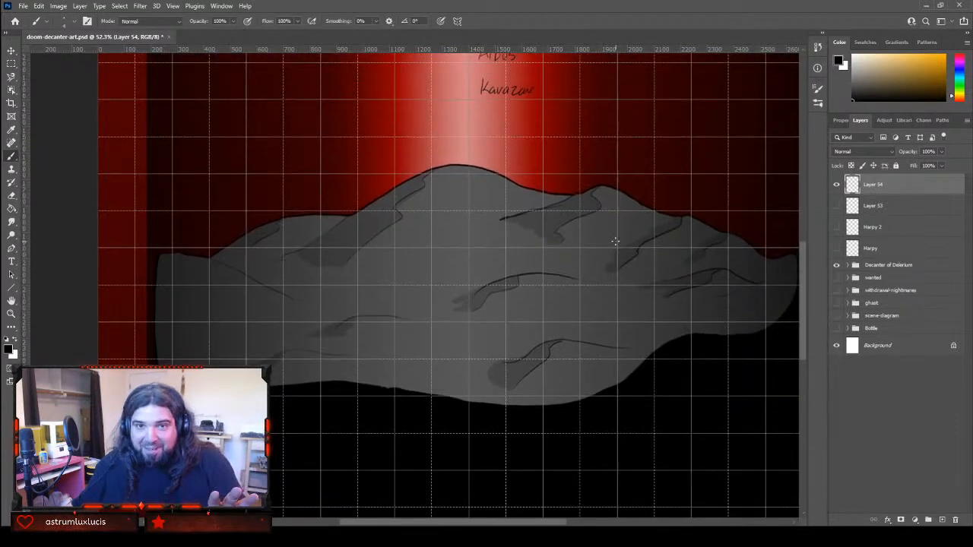
pyautogui.scroll(4, 616, 242)
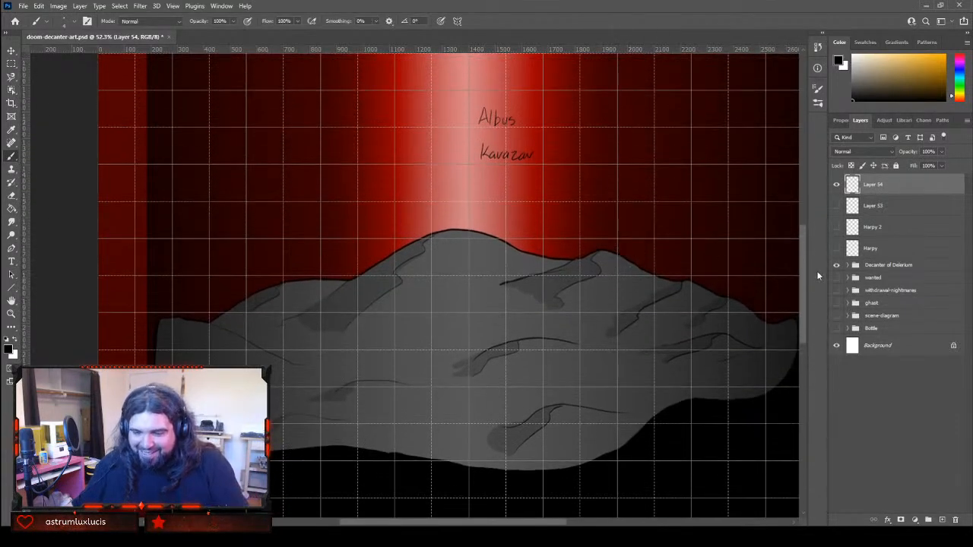
# Expand the Decanter of Delerium group and its Doom Desert subgroup, and switch Doom Desert off and on to compare
pyautogui.click(847, 266)
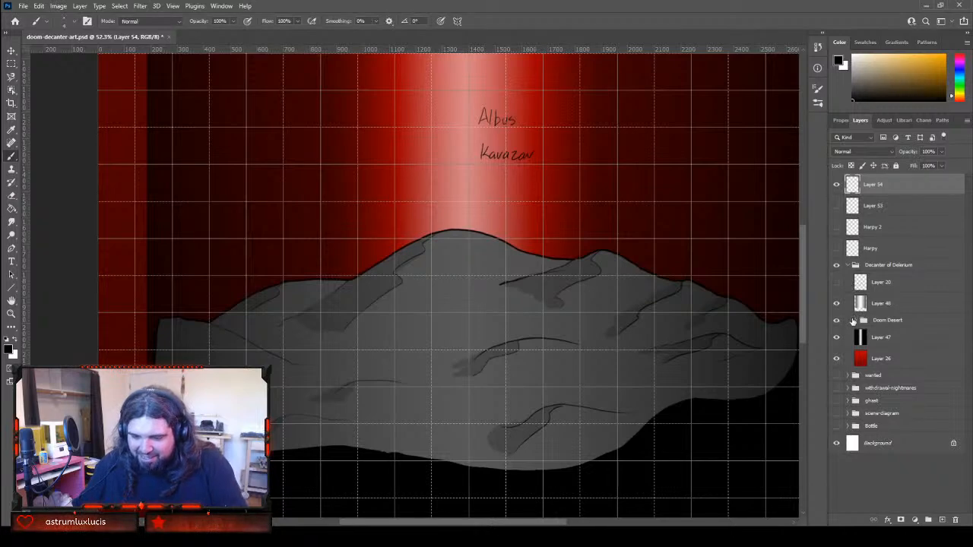
pyautogui.click(856, 321)
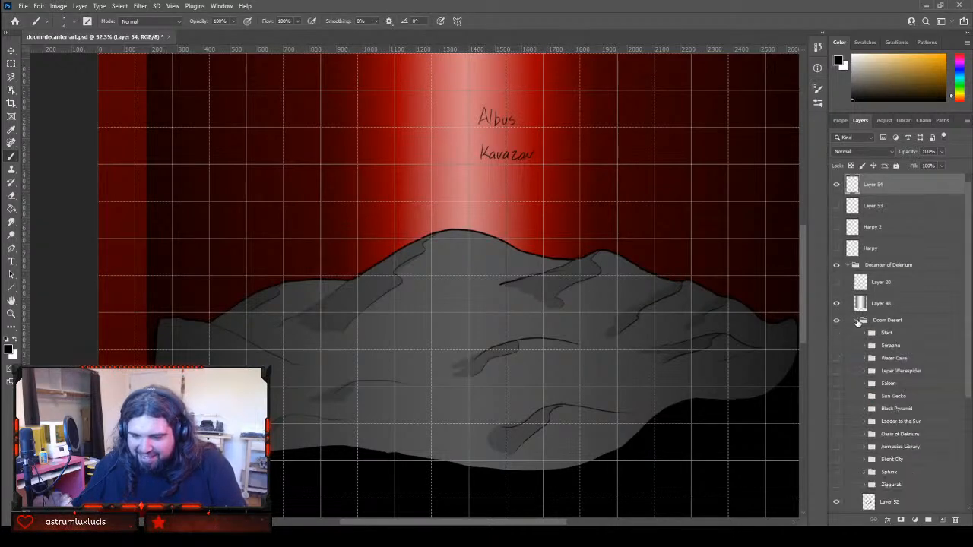
pyautogui.scroll(-4, 869, 365)
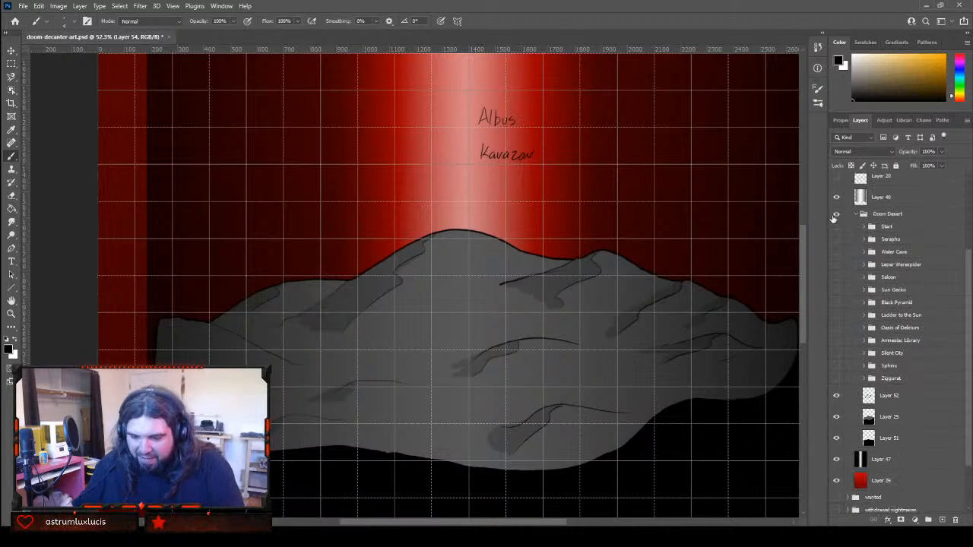
pyautogui.click(837, 215)
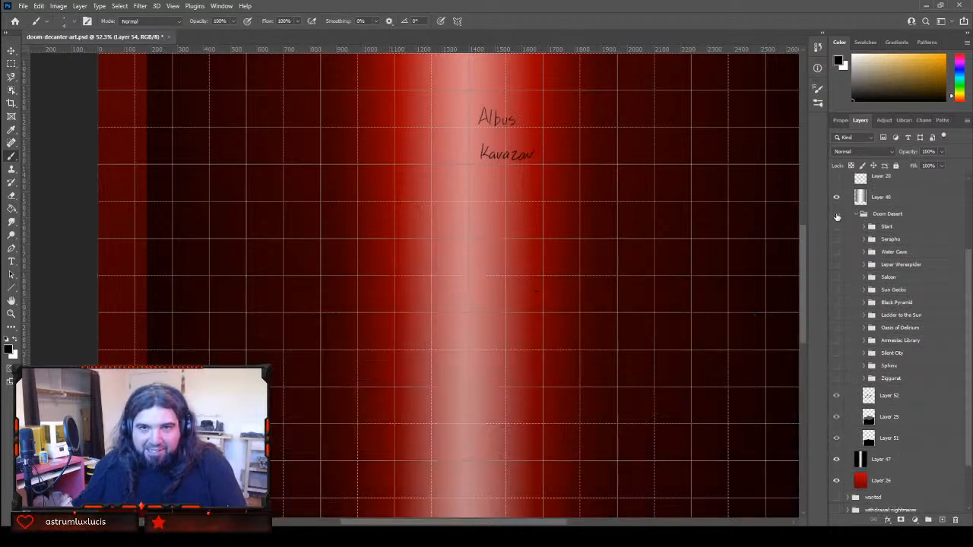
pyautogui.click(836, 215)
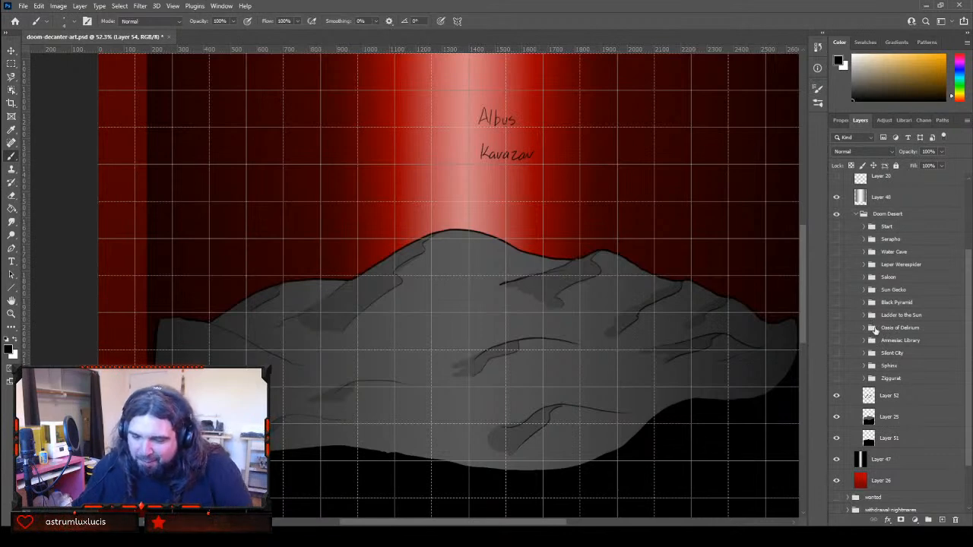
# Make every location group inside Doom Desert visible, from Ziggurat up to Start
pyautogui.click(837, 378)
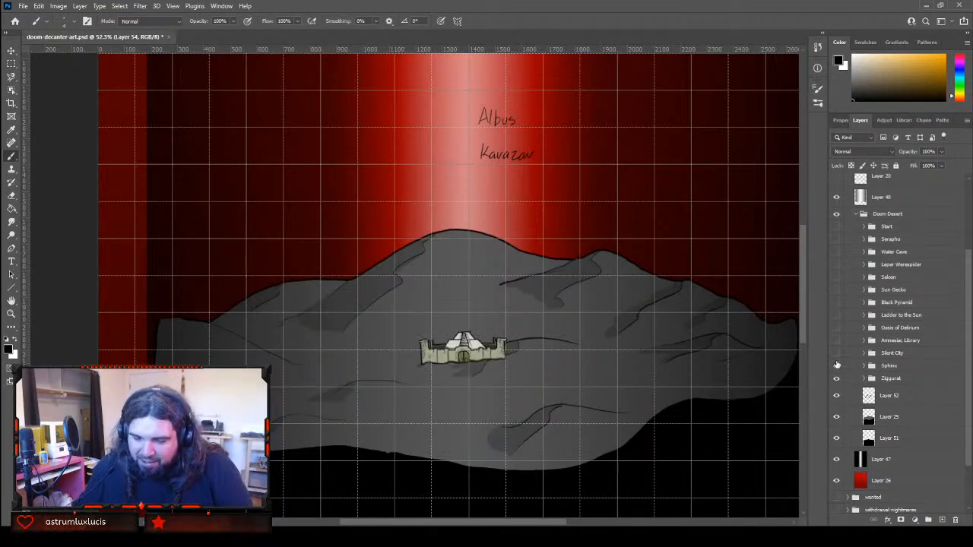
pyautogui.click(837, 366)
pyautogui.click(836, 353)
pyautogui.click(836, 340)
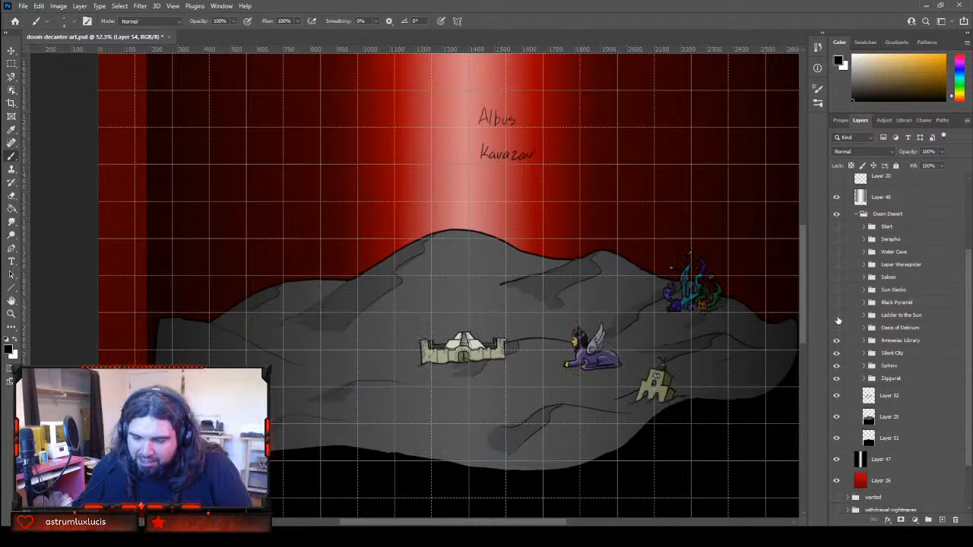
pyautogui.click(837, 328)
pyautogui.click(837, 315)
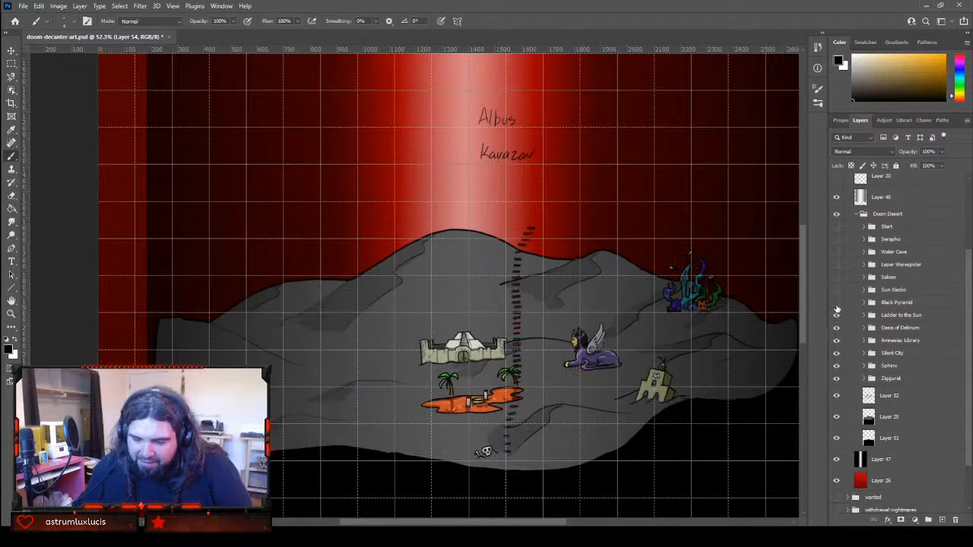
pyautogui.click(837, 302)
pyautogui.click(836, 290)
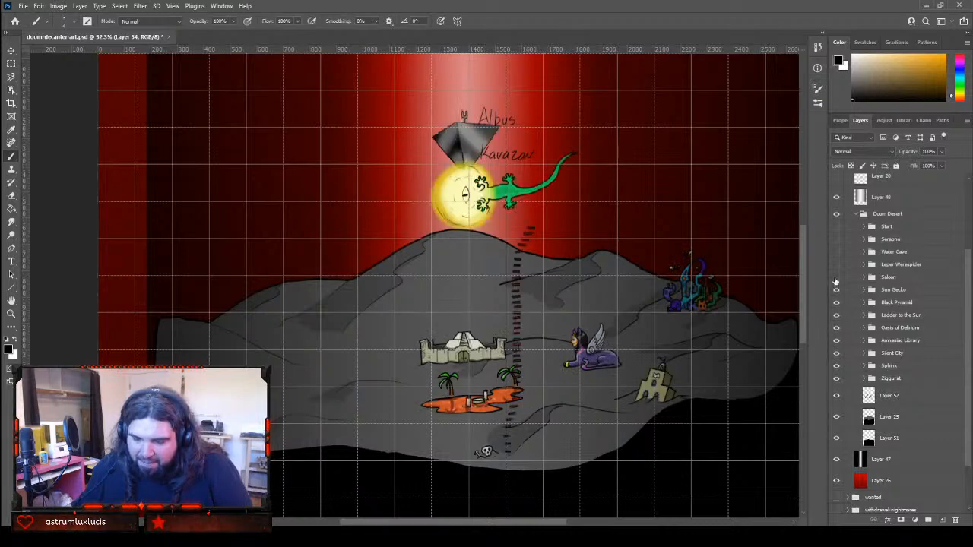
pyautogui.click(836, 276)
pyautogui.click(837, 264)
pyautogui.click(836, 252)
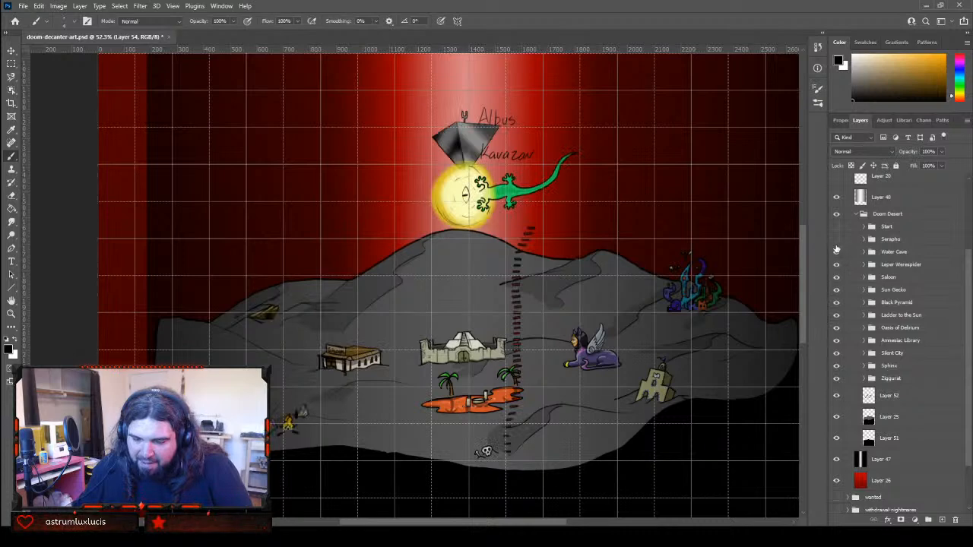
pyautogui.click(836, 238)
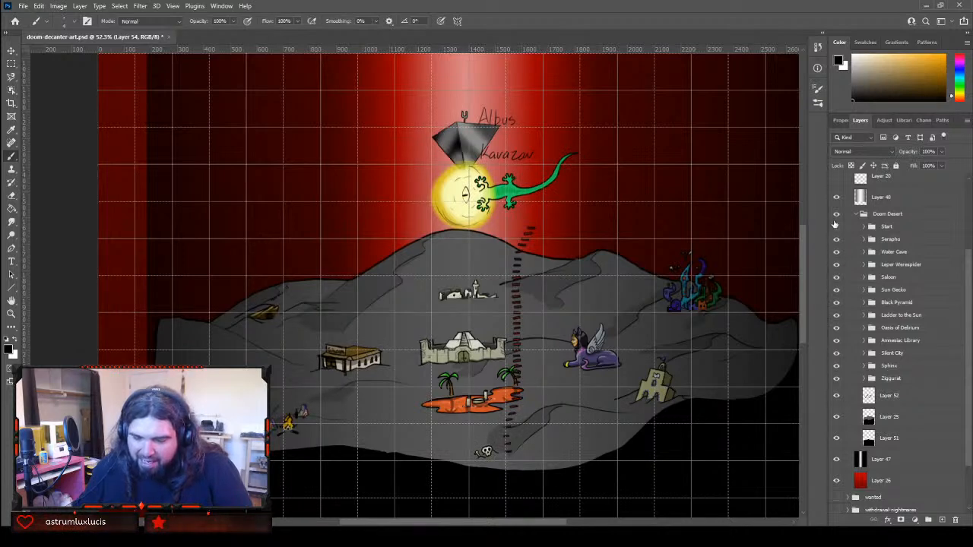
pyautogui.click(837, 227)
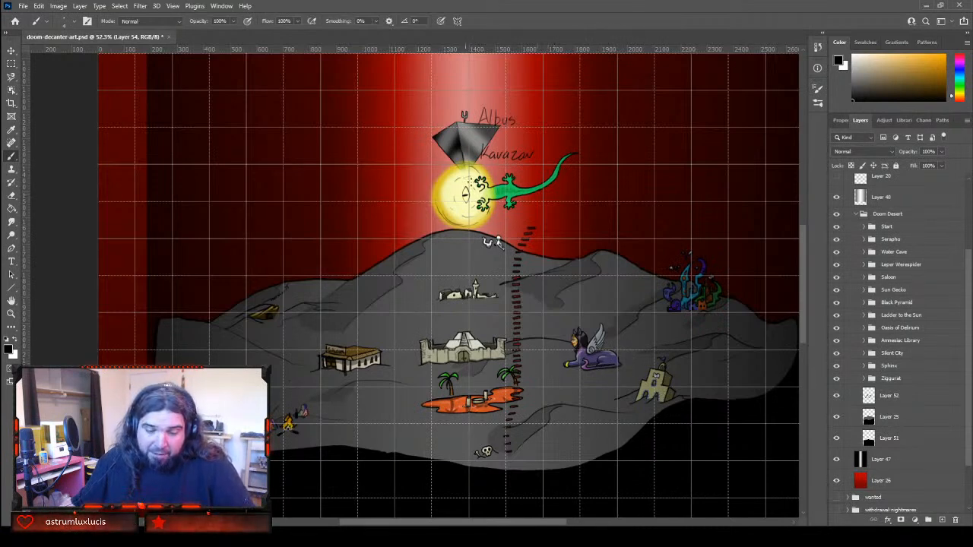
# Hide the Decanter of Delerium group and handwrite "Sun-Gecko" beneath "Kavazar" on Layer 54
pyautogui.scroll(5, 829, 258)
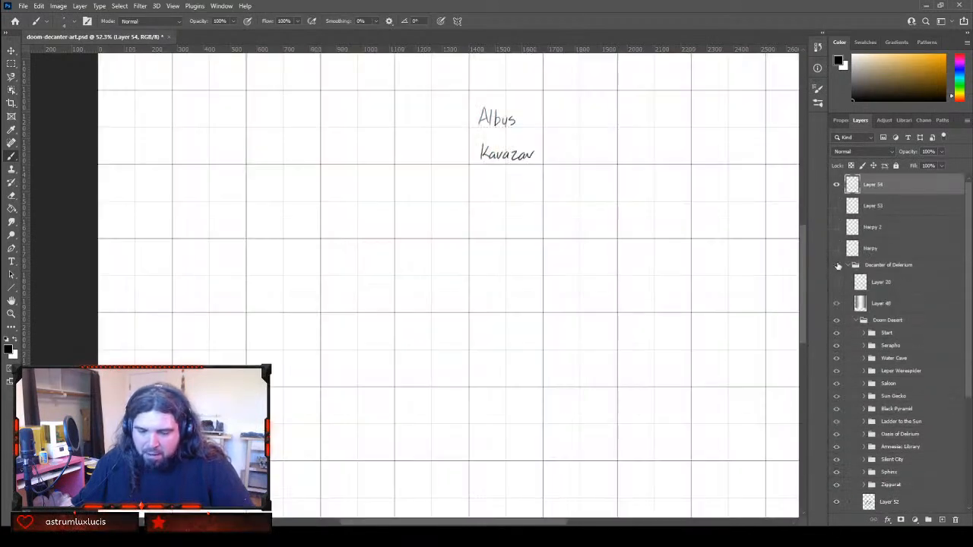
pyautogui.click(837, 266)
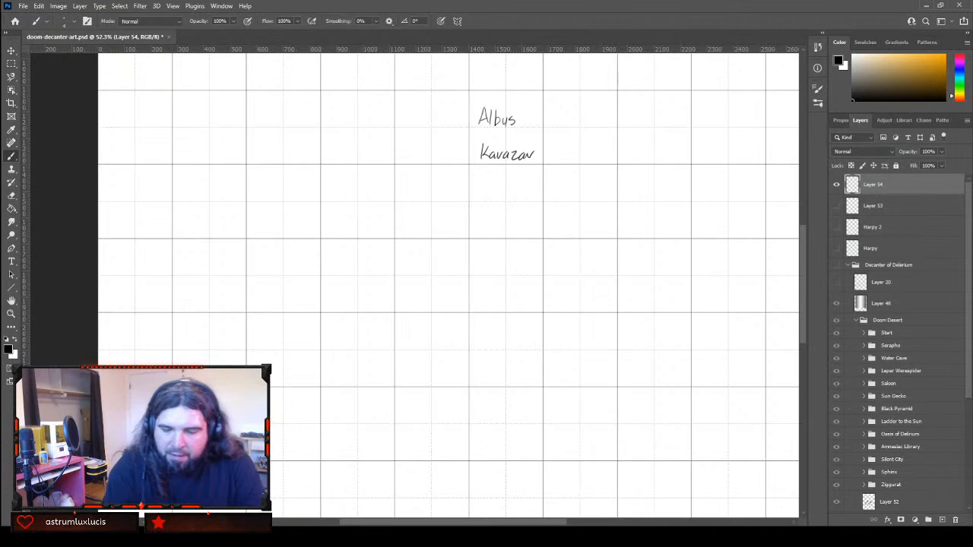
pyautogui.moveTo(487, 183)
pyautogui.mouseDown()
pyautogui.moveTo(480, 193)
pyautogui.moveTo(557, 194)
pyautogui.mouseUp()
pyautogui.moveTo(562, 181); pyautogui.dragTo(566, 195)
pyautogui.moveTo(571, 189); pyautogui.dragTo(576, 187)
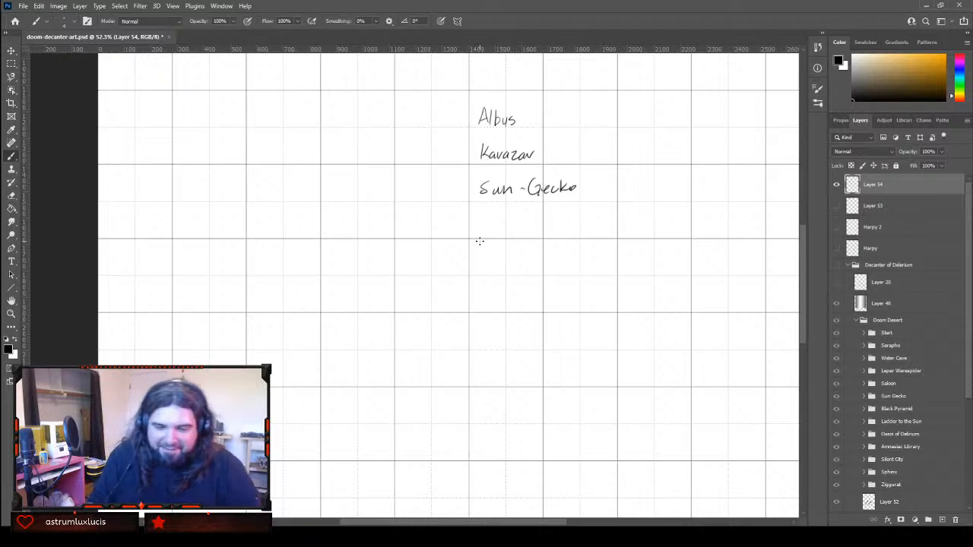
# Handwrite "Django", "Smart Boi" and "Summoner Boys" on separate lines beneath "Sun-Gecko"
pyautogui.moveTo(482, 216)
pyautogui.mouseDown()
pyautogui.moveTo(491, 237)
pyautogui.moveTo(525, 238)
pyautogui.moveTo(530, 221)
pyautogui.mouseUp()
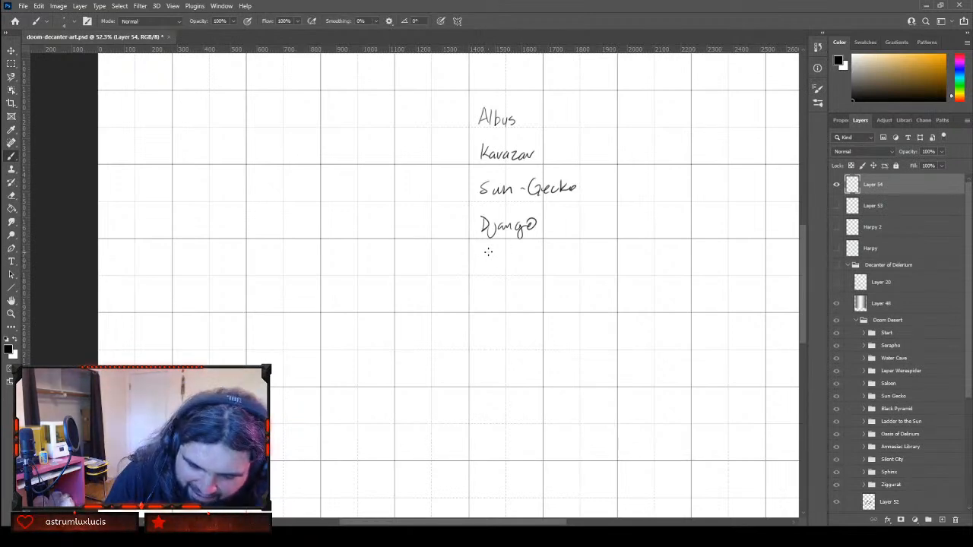
pyautogui.moveTo(492, 250)
pyautogui.mouseDown()
pyautogui.moveTo(481, 267)
pyautogui.moveTo(546, 253)
pyautogui.moveTo(551, 261)
pyautogui.moveTo(557, 251)
pyautogui.mouseUp()
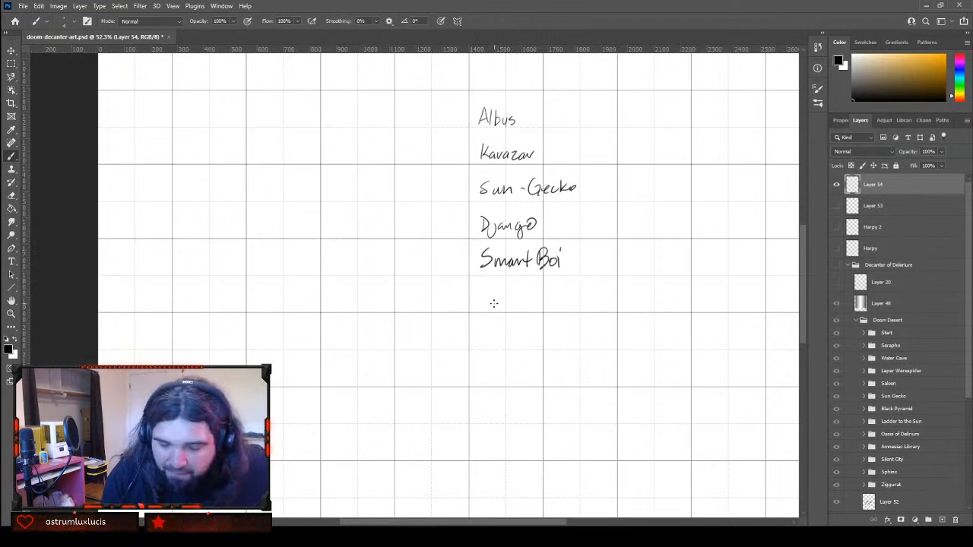
pyautogui.moveTo(492, 288)
pyautogui.mouseDown()
pyautogui.moveTo(482, 304)
pyautogui.moveTo(570, 298)
pyautogui.moveTo(588, 310)
pyautogui.mouseUp()
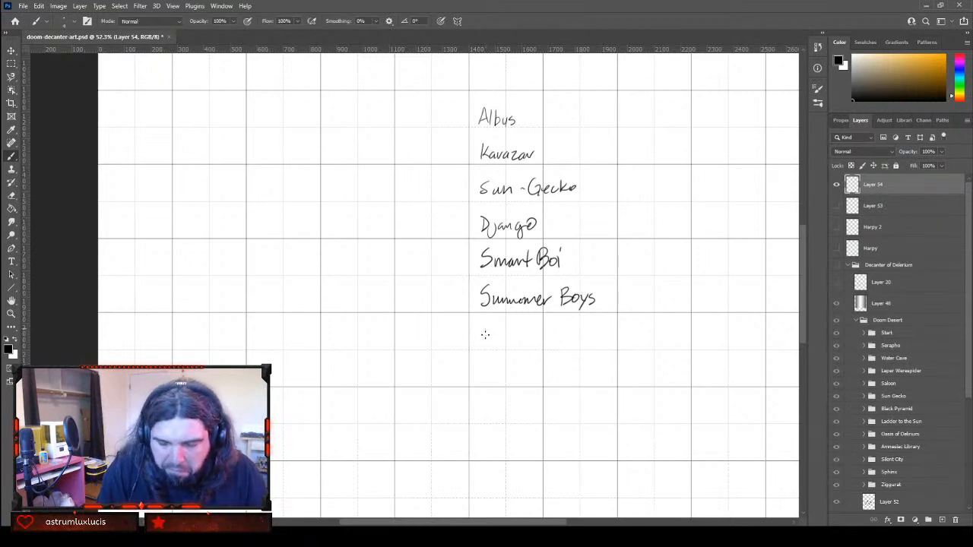
# Handwrite "Dreams of Serapho" and "whispering harpies" on two lines at the end of the name list
pyautogui.moveTo(484, 329)
pyautogui.mouseDown()
pyautogui.moveTo(485, 347)
pyautogui.moveTo(505, 338)
pyautogui.moveTo(537, 348)
pyautogui.moveTo(622, 343)
pyautogui.moveTo(628, 357)
pyautogui.moveTo(657, 344)
pyautogui.mouseUp()
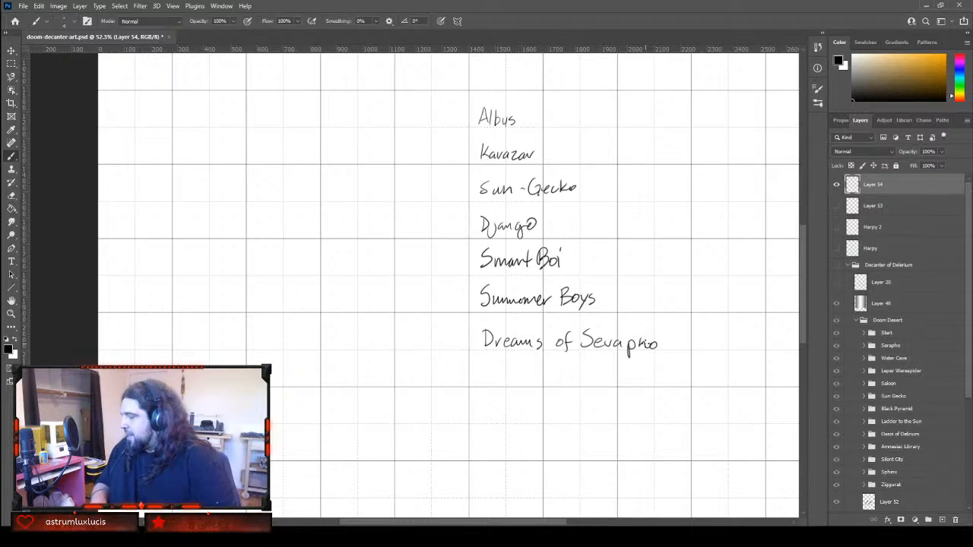
pyautogui.scroll(1, 738, 344)
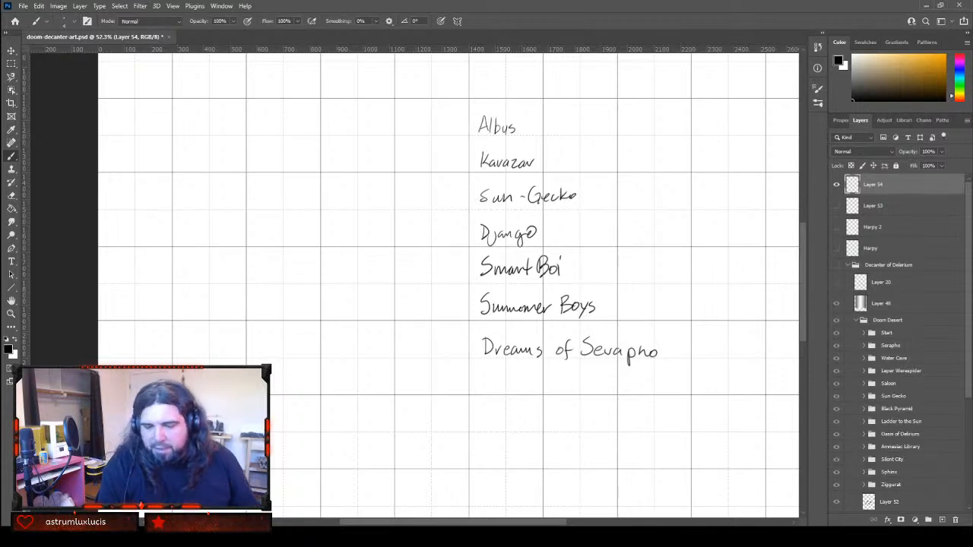
pyautogui.moveTo(482, 380)
pyautogui.mouseDown()
pyautogui.moveTo(584, 400)
pyautogui.moveTo(605, 394)
pyautogui.mouseUp()
pyautogui.moveTo(613, 385); pyautogui.dragTo(650, 390)
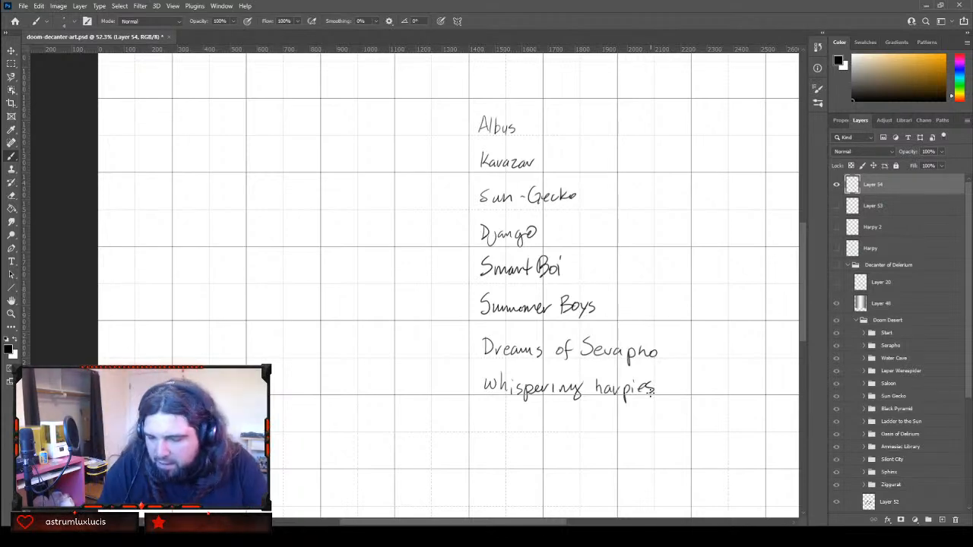
# Handwrite "(leader/soldier)" after "whispering harpies" on the same line
pyautogui.moveTo(676, 374)
pyautogui.mouseDown()
pyautogui.moveTo(671, 394)
pyautogui.moveTo(703, 392)
pyautogui.moveTo(710, 380)
pyautogui.moveTo(731, 396)
pyautogui.mouseUp()
pyautogui.moveTo(743, 385)
pyautogui.mouseDown()
pyautogui.moveTo(739, 392)
pyautogui.moveTo(757, 393)
pyautogui.moveTo(766, 380)
pyautogui.moveTo(791, 389)
pyautogui.mouseUp()
pyautogui.moveTo(791, 371)
pyautogui.mouseDown()
pyautogui.moveTo(799, 388)
pyautogui.moveTo(784, 408)
pyautogui.mouseUp()
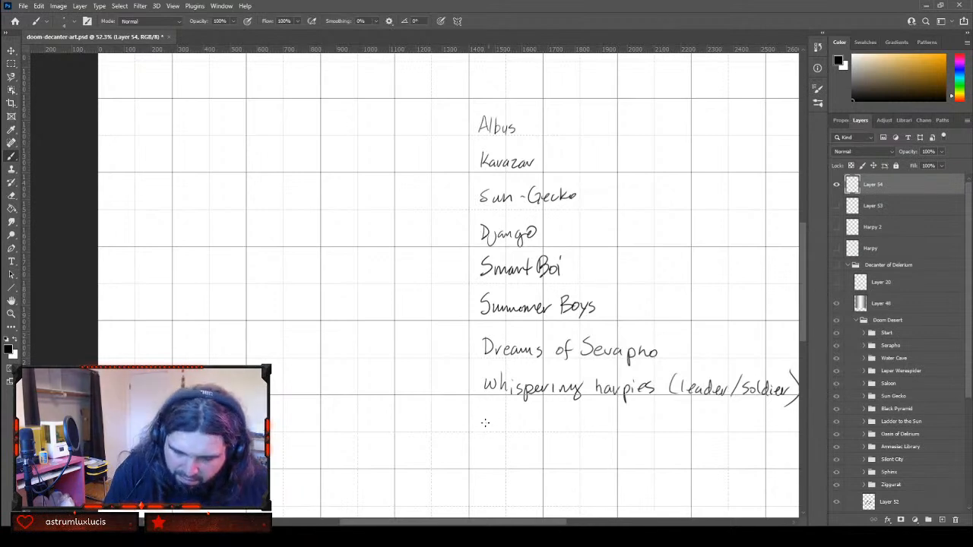
# Handwrite "Leperous werespider winos" and "Crucified Man (disguise)" on separate lines beneath "whispering harpies"
pyautogui.moveTo(482, 415)
pyautogui.mouseDown()
pyautogui.moveTo(490, 436)
pyautogui.moveTo(527, 424)
pyautogui.moveTo(613, 426)
pyautogui.moveTo(617, 436)
pyautogui.moveTo(631, 427)
pyautogui.moveTo(606, 428)
pyautogui.moveTo(618, 441)
pyautogui.moveTo(633, 432)
pyautogui.mouseUp()
pyautogui.moveTo(643, 419)
pyautogui.mouseDown()
pyautogui.moveTo(640, 432)
pyautogui.moveTo(649, 431)
pyautogui.mouseUp()
pyautogui.moveTo(651, 424); pyautogui.dragTo(712, 431)
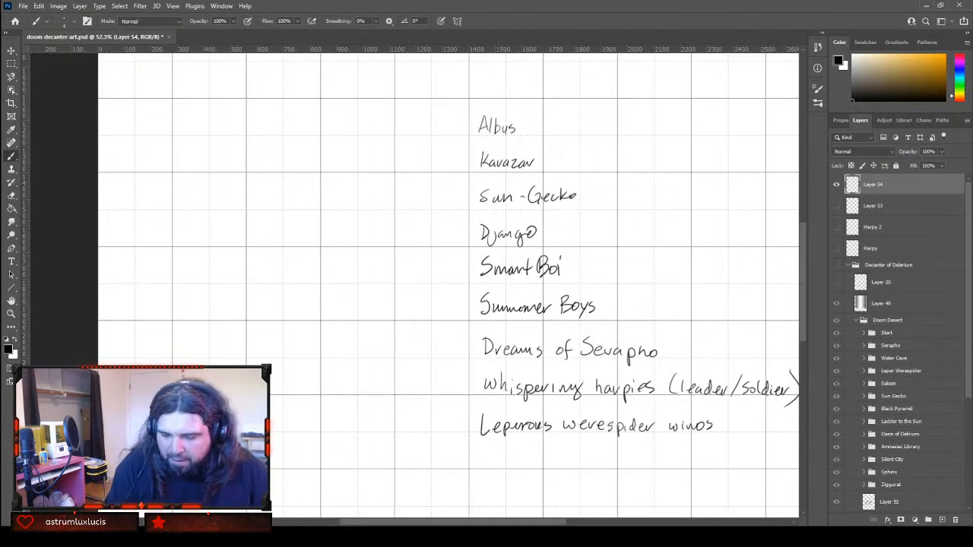
pyautogui.moveTo(491, 455)
pyautogui.mouseDown()
pyautogui.moveTo(528, 457)
pyautogui.moveTo(521, 473)
pyautogui.moveTo(533, 460)
pyautogui.moveTo(611, 468)
pyautogui.moveTo(630, 457)
pyautogui.moveTo(652, 463)
pyautogui.moveTo(654, 476)
pyautogui.moveTo(660, 461)
pyautogui.moveTo(698, 469)
pyautogui.mouseUp()
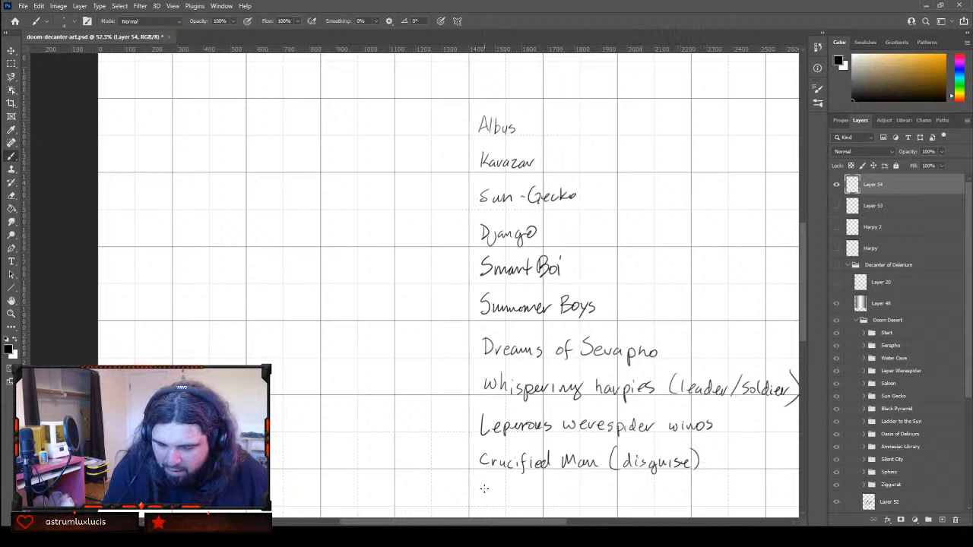
# Handwrite "Malydra" and "Heirophant Olyver Olyphant" on separate lines beneath "Crucified Man (disguise)"
pyautogui.moveTo(481, 491)
pyautogui.mouseDown()
pyautogui.moveTo(479, 506)
pyautogui.moveTo(514, 505)
pyautogui.mouseUp()
pyautogui.moveTo(517, 495)
pyautogui.mouseDown()
pyautogui.moveTo(520, 511)
pyautogui.moveTo(536, 503)
pyautogui.mouseUp()
pyautogui.moveTo(540, 495); pyautogui.dragTo(558, 502)
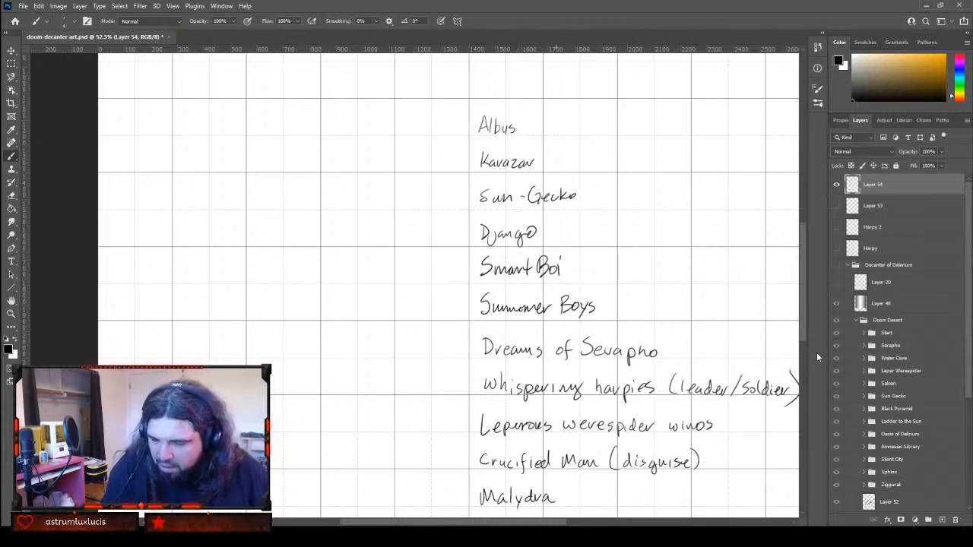
pyautogui.moveTo(802, 323); pyautogui.dragTo(800, 384)
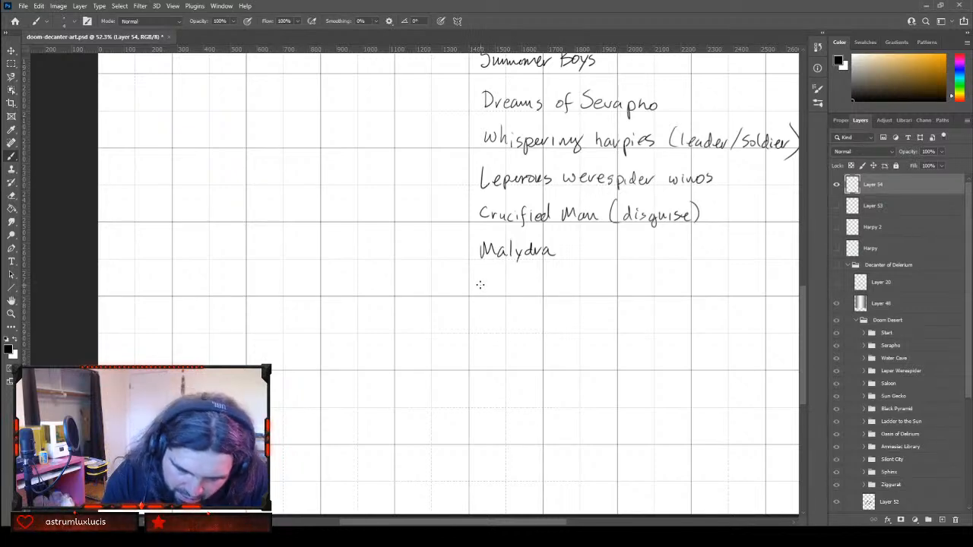
pyautogui.moveTo(482, 275); pyautogui.dragTo(490, 287)
pyautogui.moveTo(482, 282)
pyautogui.mouseDown()
pyautogui.moveTo(521, 288)
pyautogui.moveTo(509, 287)
pyautogui.moveTo(535, 276)
pyautogui.moveTo(564, 292)
pyautogui.mouseUp()
pyautogui.moveTo(560, 284)
pyautogui.mouseDown()
pyautogui.moveTo(582, 279)
pyautogui.moveTo(596, 293)
pyautogui.moveTo(619, 282)
pyautogui.moveTo(625, 292)
pyautogui.mouseUp()
pyautogui.moveTo(628, 292)
pyautogui.mouseDown()
pyautogui.moveTo(667, 287)
pyautogui.moveTo(658, 298)
pyautogui.moveTo(702, 292)
pyautogui.mouseUp()
pyautogui.moveTo(705, 291); pyautogui.dragTo(716, 292)
pyautogui.moveTo(710, 281); pyautogui.dragTo(724, 279)
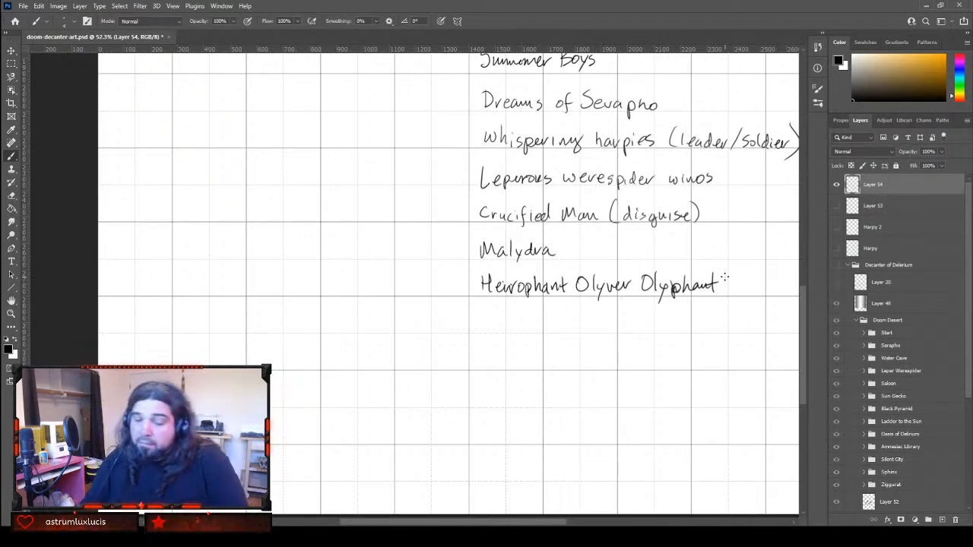
# Handwrite "Wet worshippers" beneath "Heirophant Olyver Olyphant" and undo the two dots added after it
pyautogui.moveTo(487, 317)
pyautogui.mouseDown()
pyautogui.moveTo(485, 327)
pyautogui.moveTo(507, 316)
pyautogui.moveTo(506, 326)
pyautogui.mouseUp()
pyautogui.moveTo(508, 307)
pyautogui.mouseDown()
pyautogui.moveTo(509, 327)
pyautogui.moveTo(516, 318)
pyautogui.moveTo(560, 319)
pyautogui.moveTo(602, 336)
pyautogui.moveTo(631, 325)
pyautogui.mouseUp()
pyautogui.click(634, 319)
pyautogui.click(634, 324)
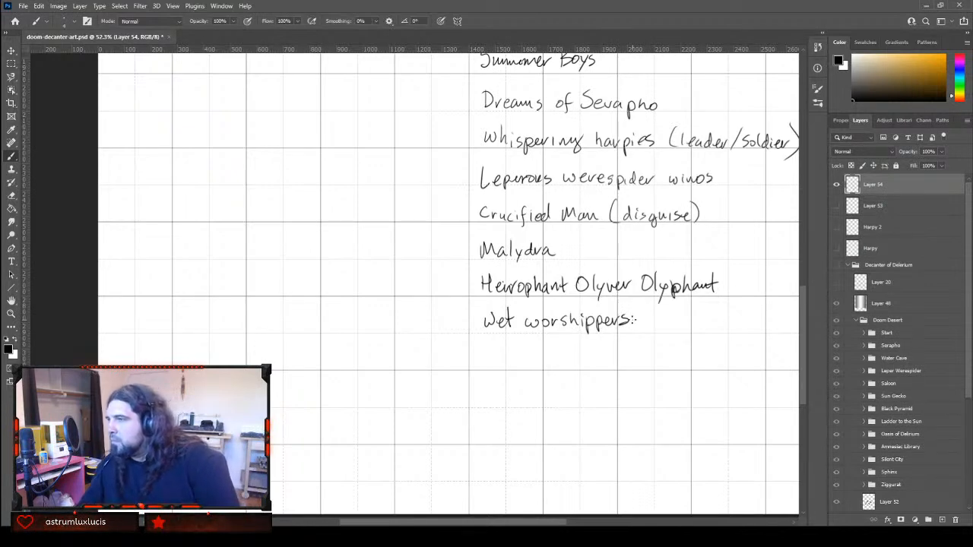
pyautogui.hotkey('ctrl', 'z')
pyautogui.hotkey('ctrl', 'z')
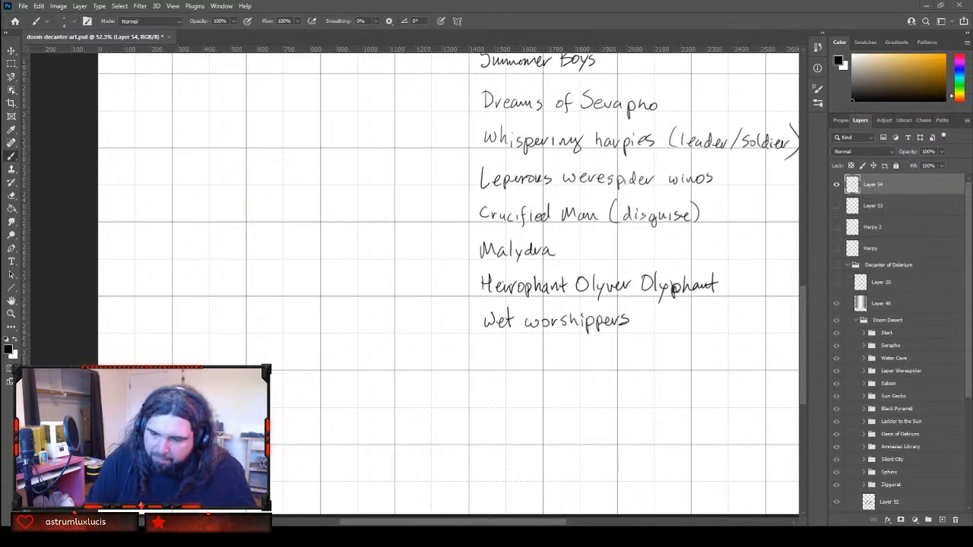
# Make the Harpy, Harpy 2 and Layer 53 sketch layers visible beside the name list
pyautogui.click(836, 248)
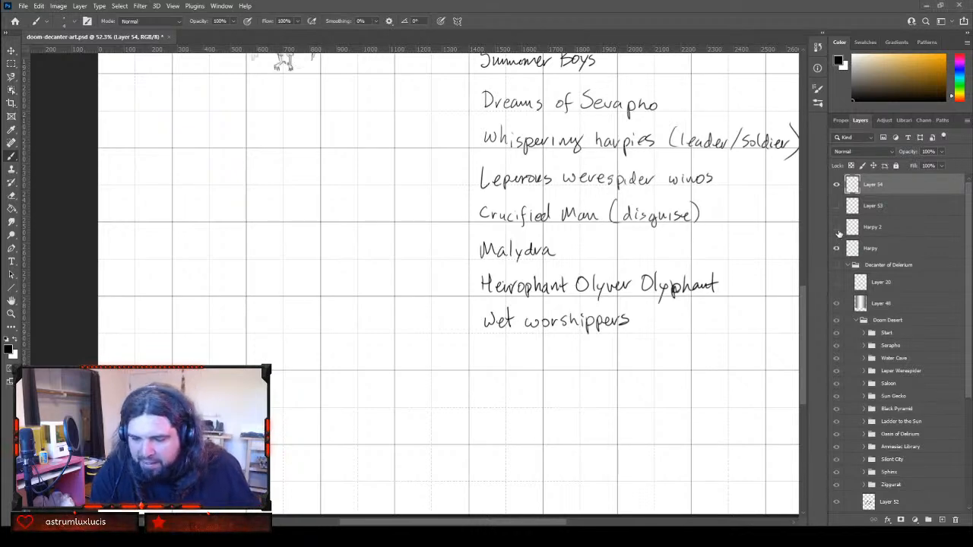
pyautogui.moveTo(804, 304); pyautogui.dragTo(808, 275)
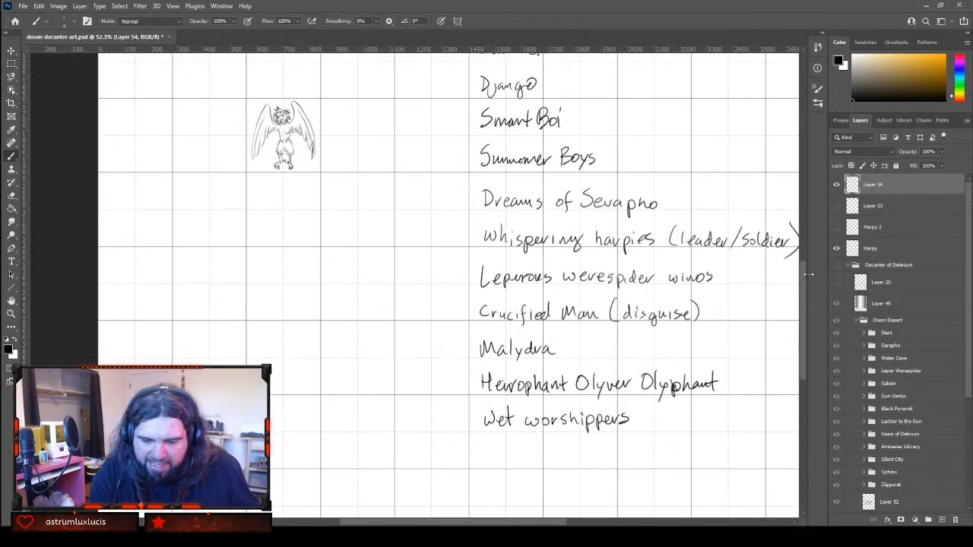
pyautogui.click(837, 228)
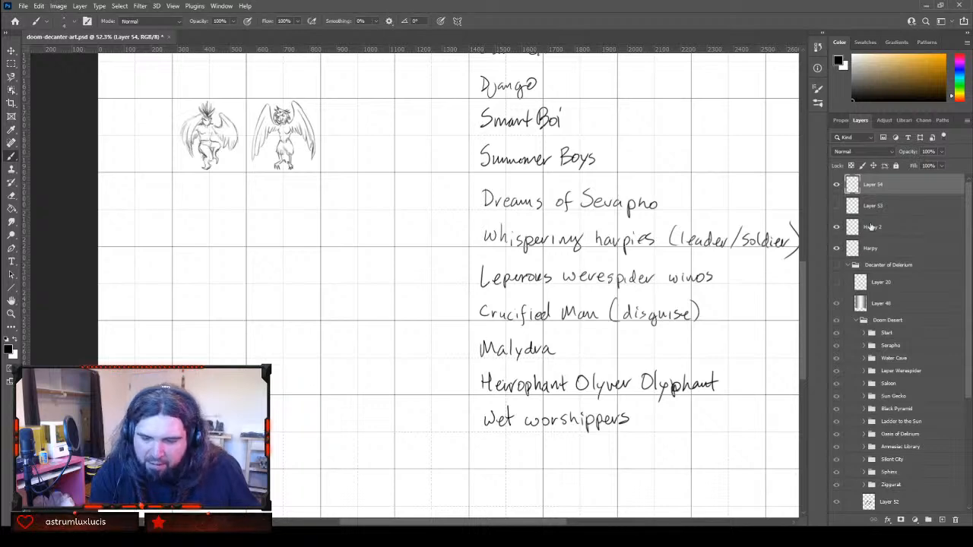
pyautogui.click(837, 206)
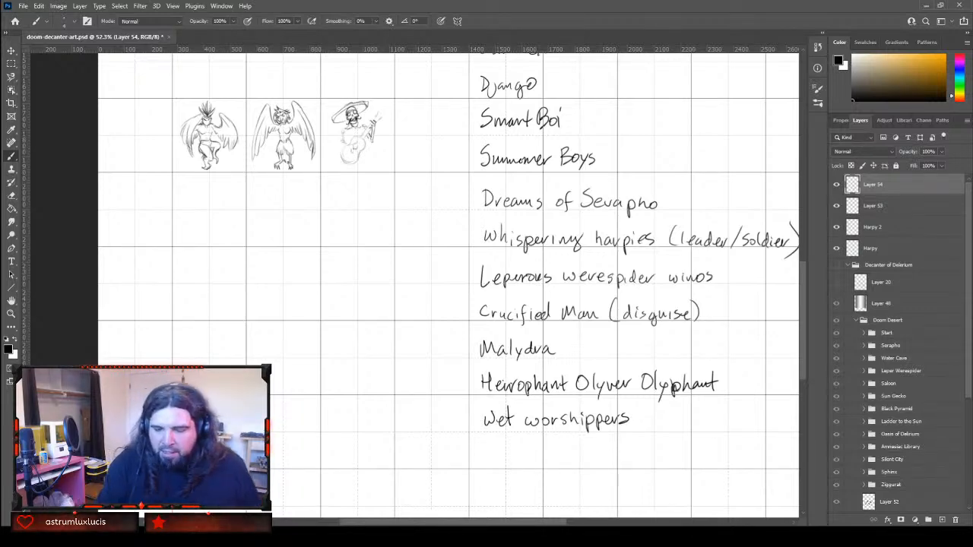
# Handwrite "Drinking Dead", "Sugar mariachi" and "Shar'Ra" on separate lines at the end of the name list
pyautogui.moveTo(485, 443)
pyautogui.mouseDown()
pyautogui.moveTo(535, 453)
pyautogui.moveTo(558, 461)
pyautogui.moveTo(559, 474)
pyautogui.moveTo(590, 454)
pyautogui.moveTo(634, 464)
pyautogui.mouseUp()
pyautogui.moveTo(492, 485)
pyautogui.mouseDown()
pyautogui.moveTo(516, 506)
pyautogui.moveTo(531, 494)
pyautogui.moveTo(640, 495)
pyautogui.mouseUp()
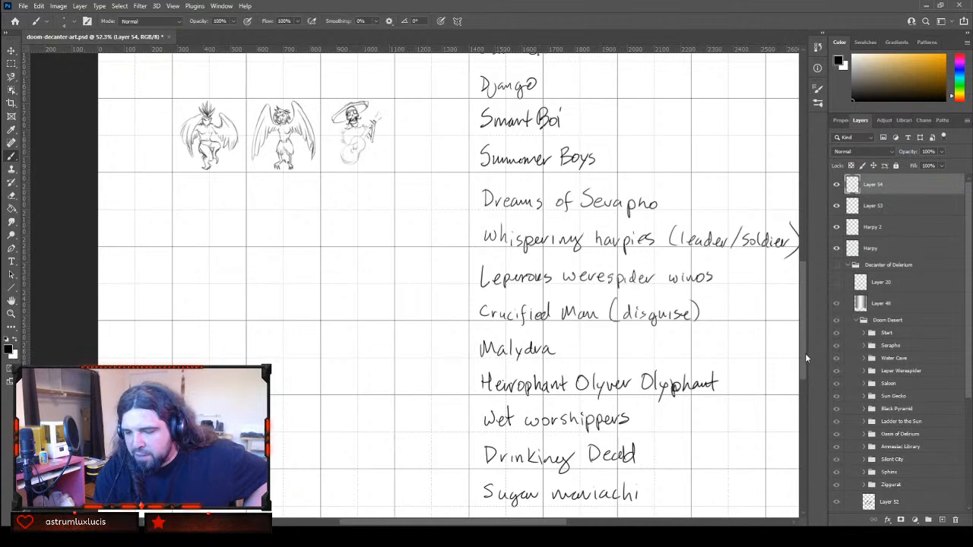
pyautogui.moveTo(805, 353); pyautogui.dragTo(803, 399)
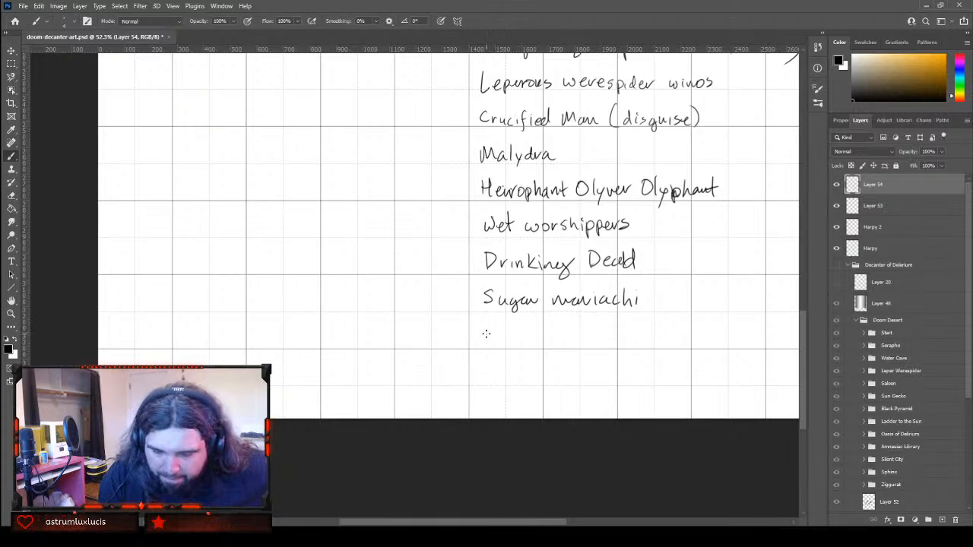
pyautogui.moveTo(491, 326)
pyautogui.mouseDown()
pyautogui.moveTo(479, 345)
pyautogui.moveTo(516, 346)
pyautogui.mouseUp()
pyautogui.moveTo(528, 338); pyautogui.dragTo(533, 346)
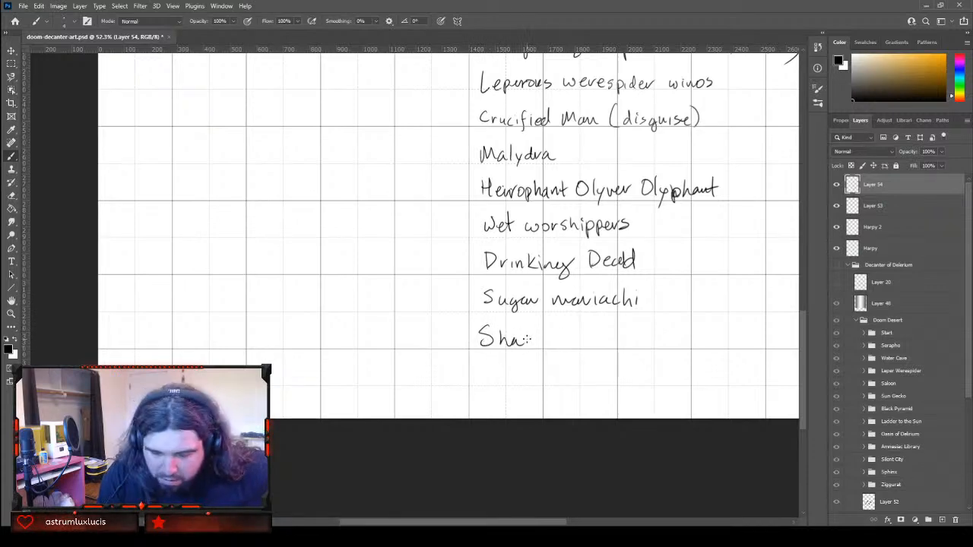
pyautogui.moveTo(532, 330)
pyautogui.mouseDown()
pyautogui.moveTo(546, 328)
pyautogui.moveTo(555, 346)
pyautogui.mouseUp()
pyautogui.moveTo(555, 330); pyautogui.dragTo(572, 346)
pyautogui.moveTo(580, 338); pyautogui.dragTo(584, 346)
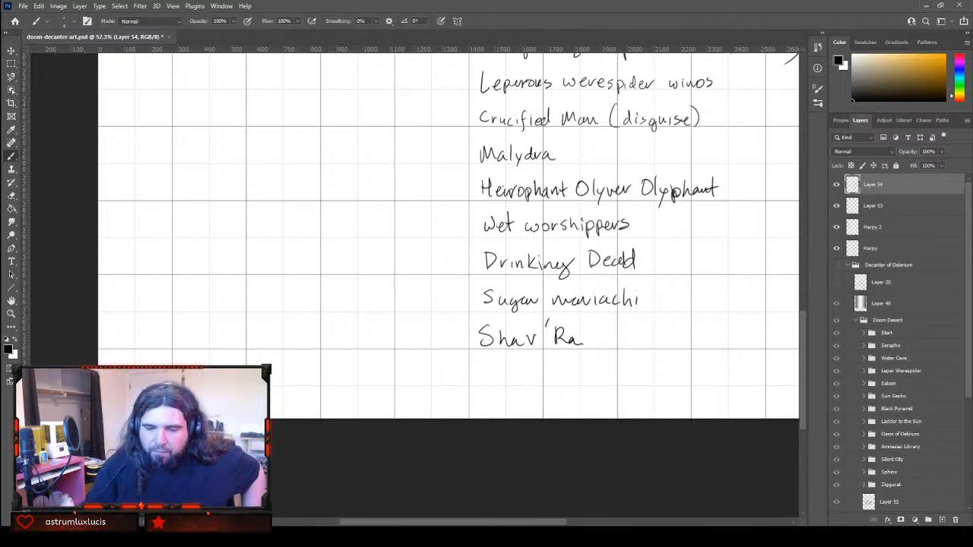
# Add a new layer named "Albus" above Layer 54 for brush work in the canvas's first grid square
pyautogui.moveTo(802, 355)
pyautogui.mouseDown()
pyautogui.moveTo(815, 261)
pyautogui.moveTo(819, 276)
pyautogui.moveTo(839, 202)
pyautogui.mouseUp()
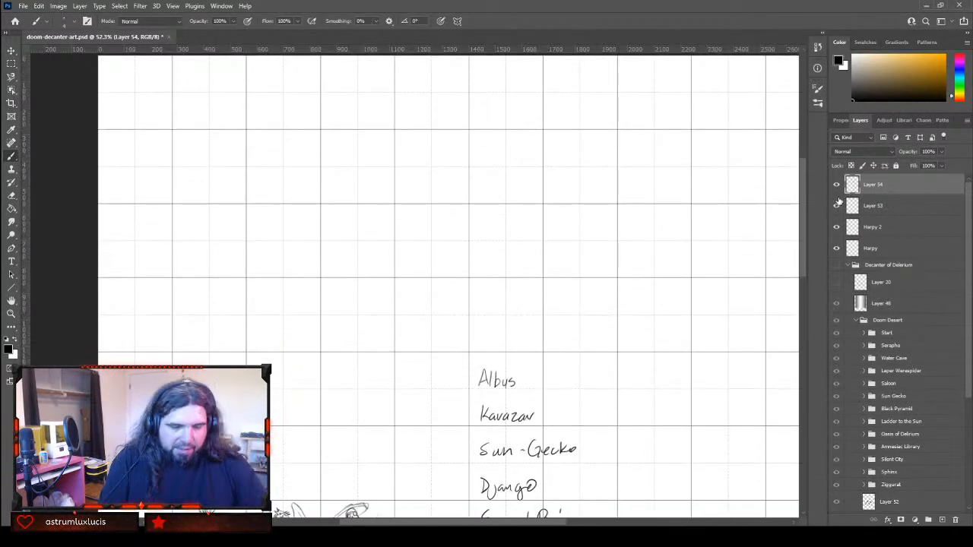
pyautogui.press('z')
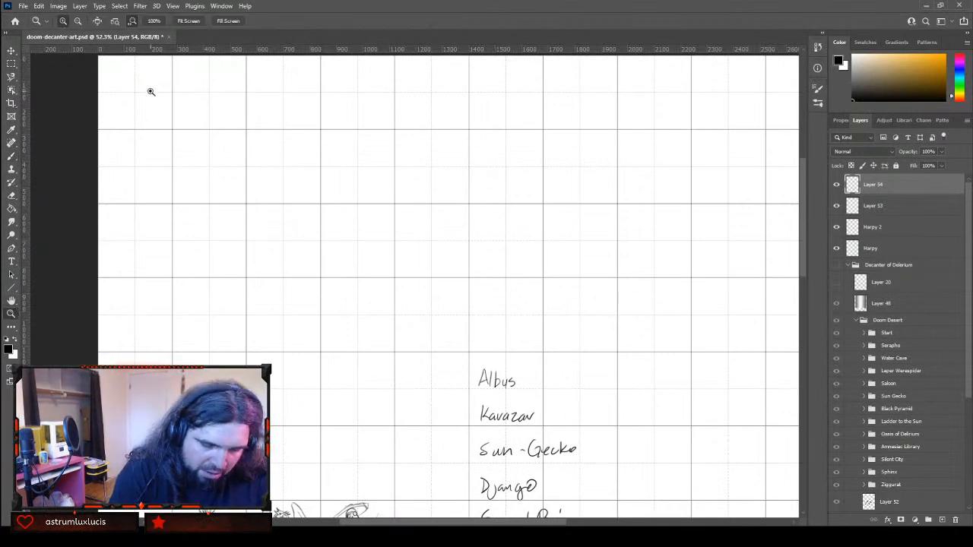
pyautogui.click(186, 101)
pyautogui.moveTo(187, 101); pyautogui.dragTo(250, 94)
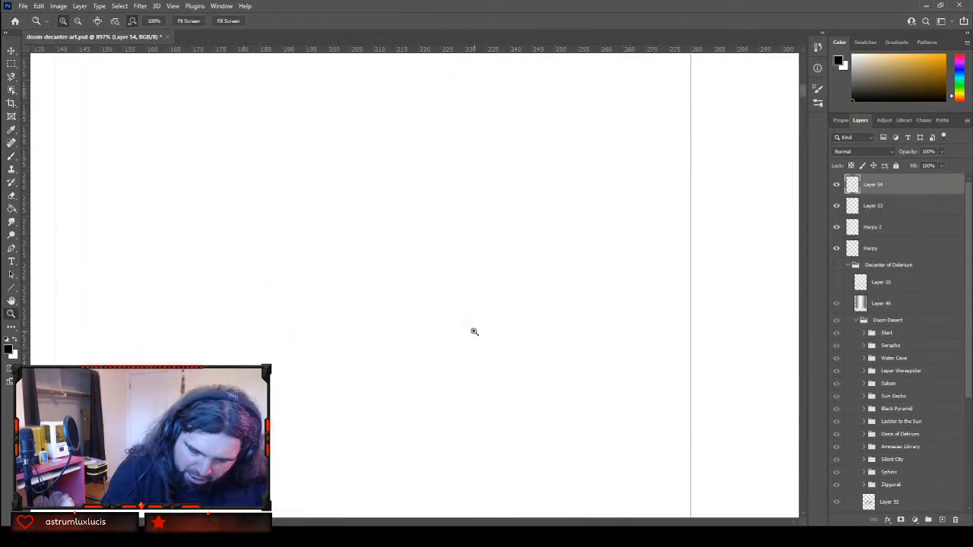
pyautogui.moveTo(474, 330); pyautogui.dragTo(443, 246)
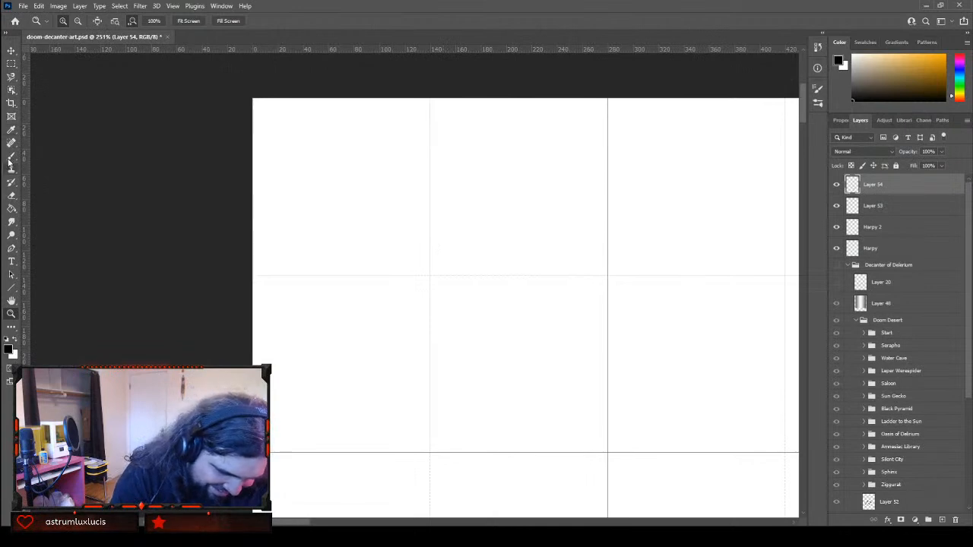
pyautogui.click(11, 154)
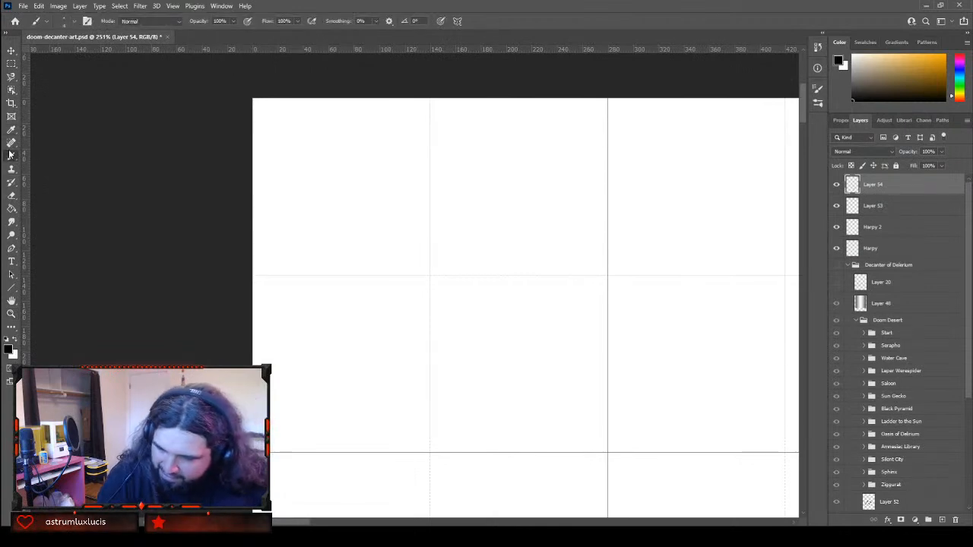
pyautogui.click(942, 522)
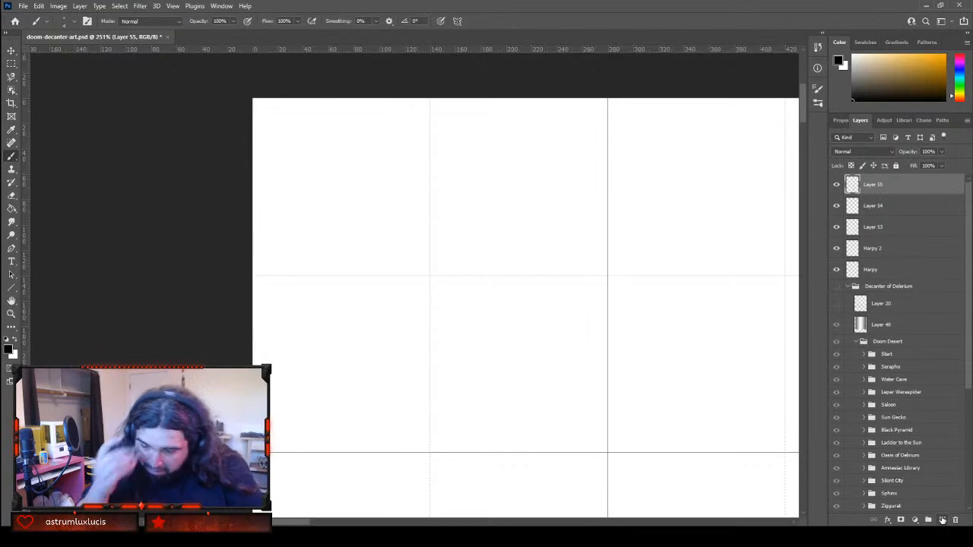
pyautogui.doubleClick(882, 184)
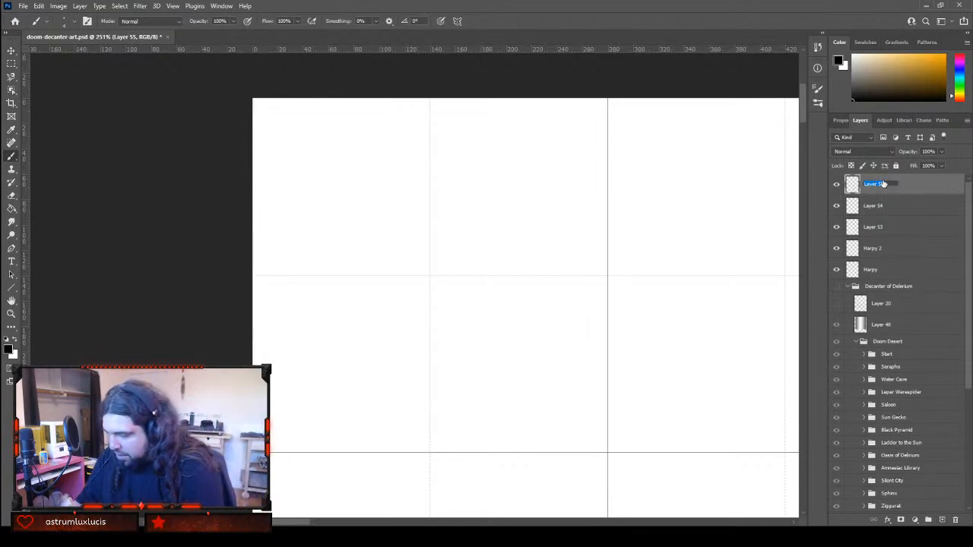
pyautogui.write('Albus')
pyautogui.press('Return')
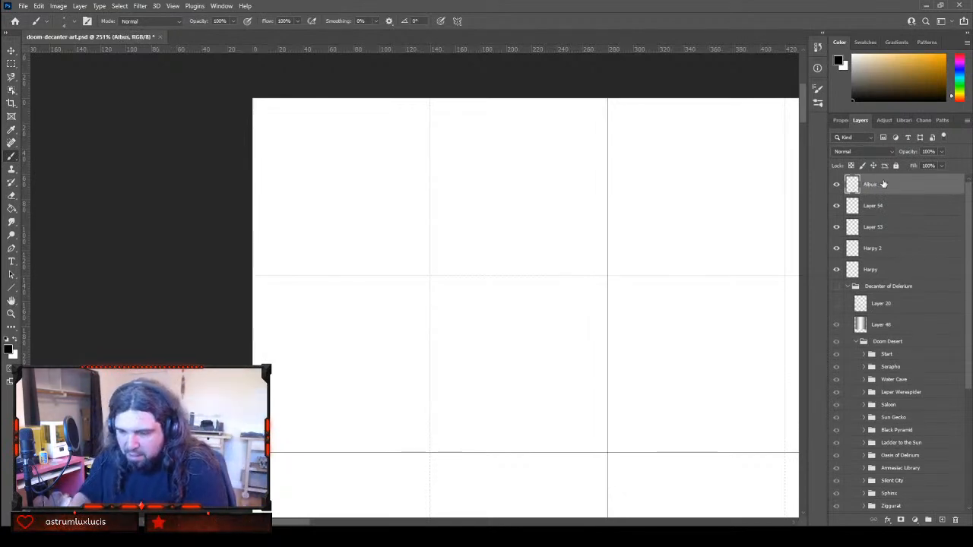
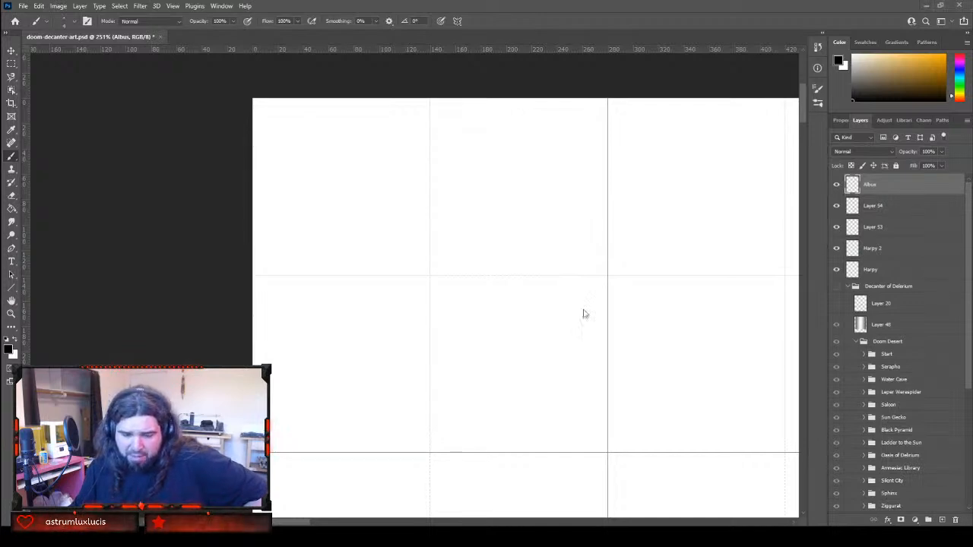
# Place the hand-pose reference image in the document and move it clear of the first grid square
pyautogui.moveTo(568, 315); pyautogui.dragTo(567, 309)
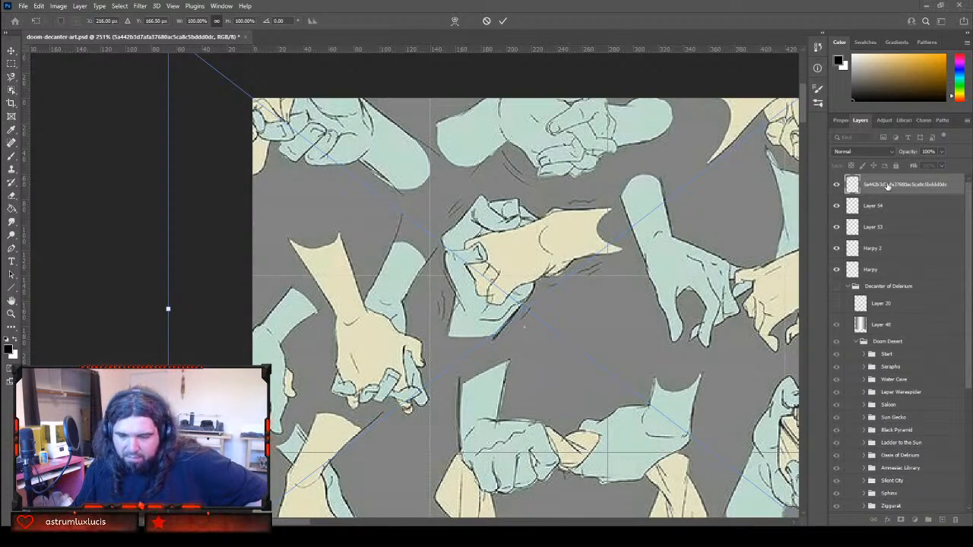
pyautogui.click(11, 50)
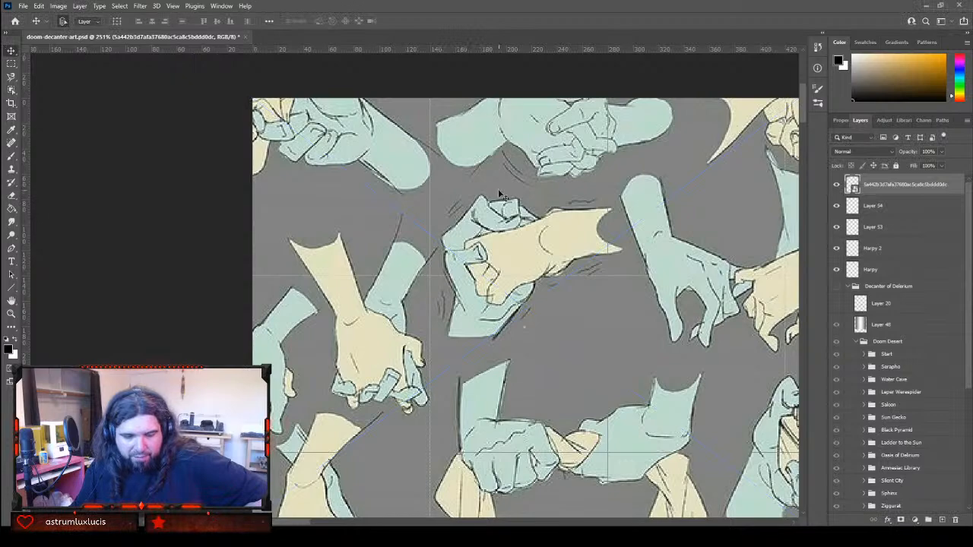
pyautogui.moveTo(500, 196); pyautogui.dragTo(665, 257)
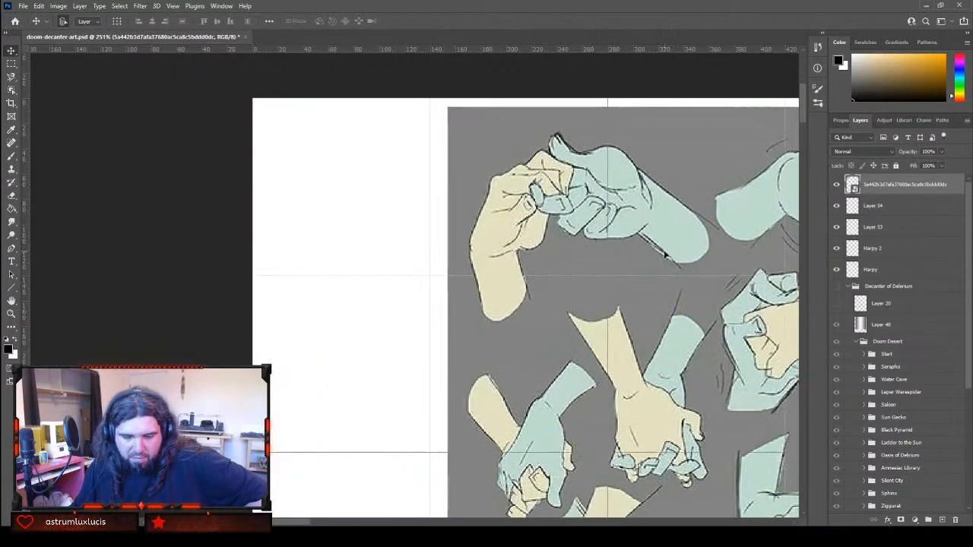
pyautogui.moveTo(560, 281); pyautogui.dragTo(692, 246)
pyautogui.moveTo(629, 273); pyautogui.dragTo(771, 279)
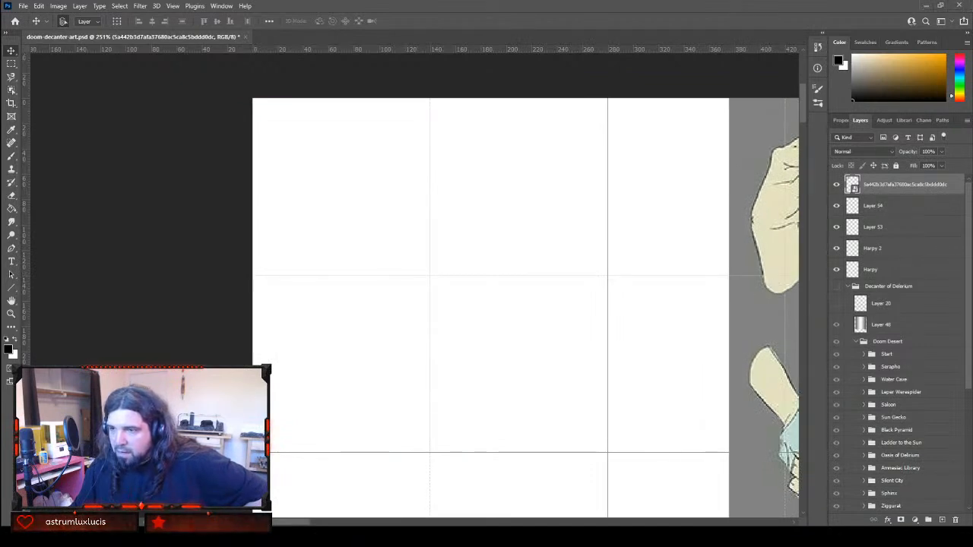
# Place the bearded gnome reference image in the document and scale it down proportionally to about 26%
pyautogui.moveTo(972, 261); pyautogui.dragTo(474, 261)
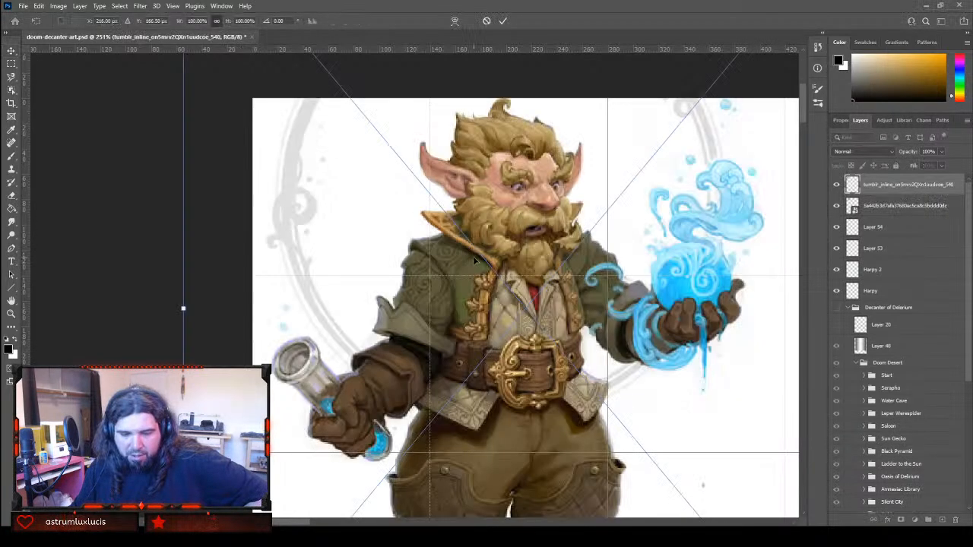
pyautogui.scroll(2, 353, 202)
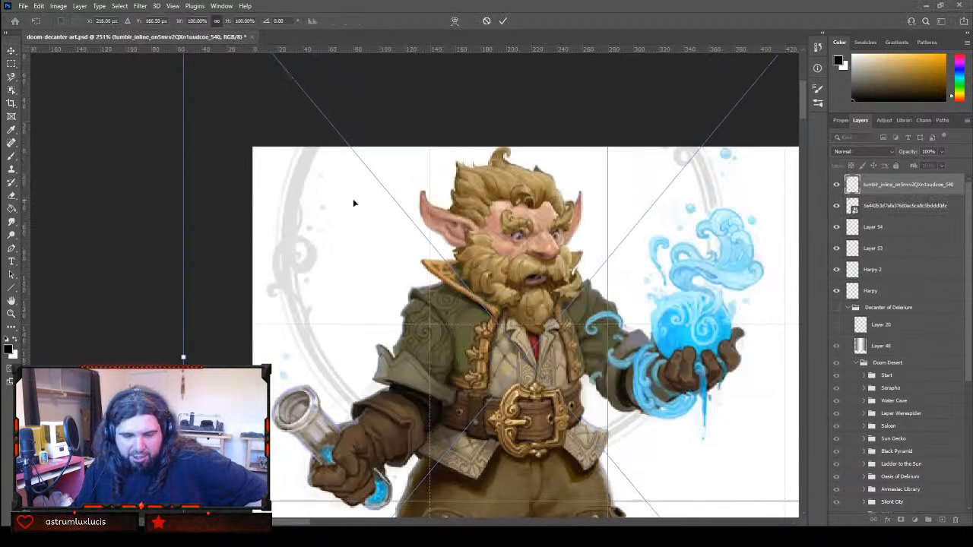
pyautogui.scroll(6, 352, 202)
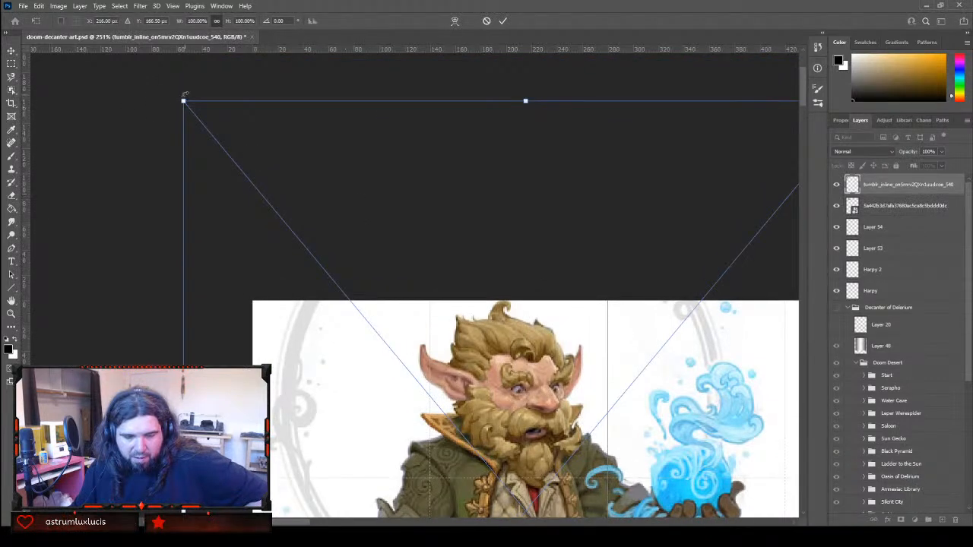
pyautogui.moveTo(185, 95); pyautogui.dragTo(617, 439)
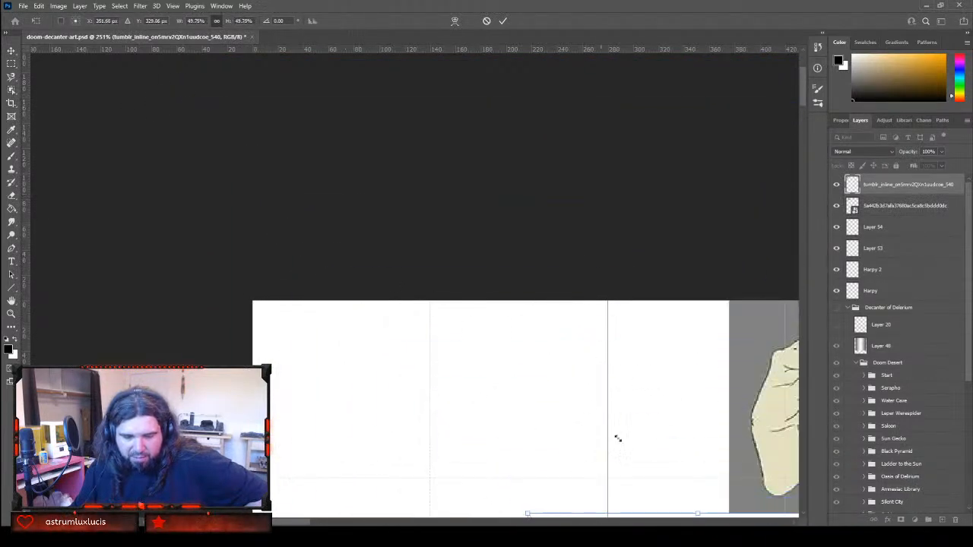
pyautogui.scroll(1, 617, 439)
pyautogui.scroll(-5, 619, 444)
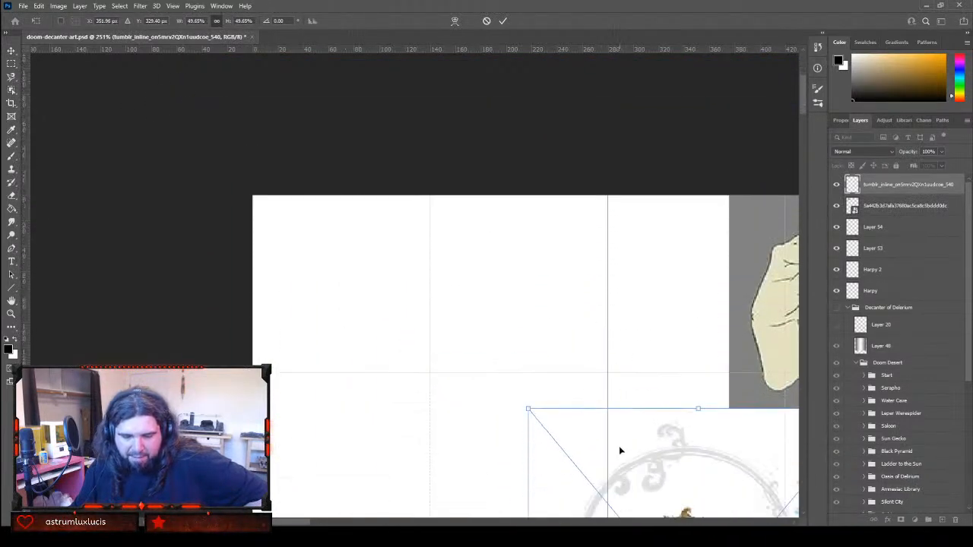
pyautogui.scroll(-5, 621, 451)
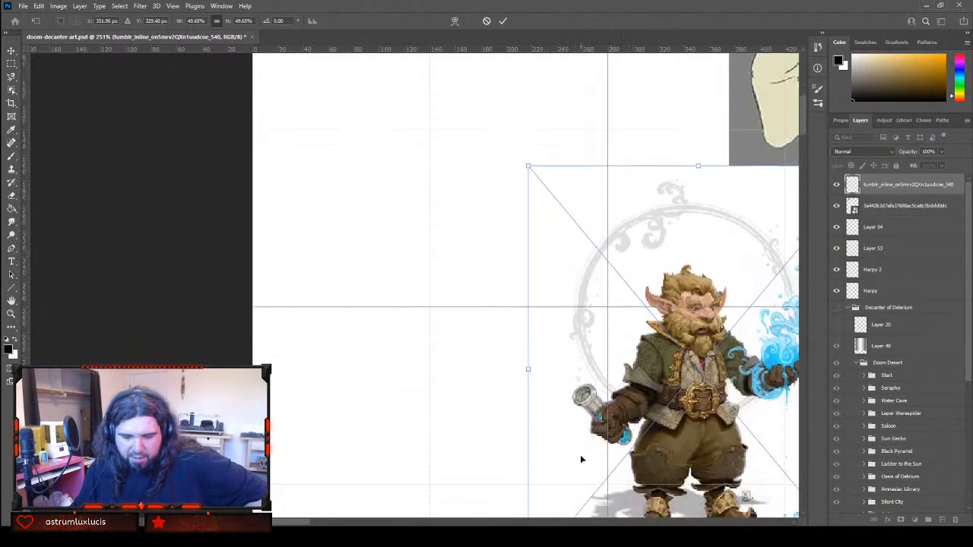
pyautogui.scroll(-5, 580, 455)
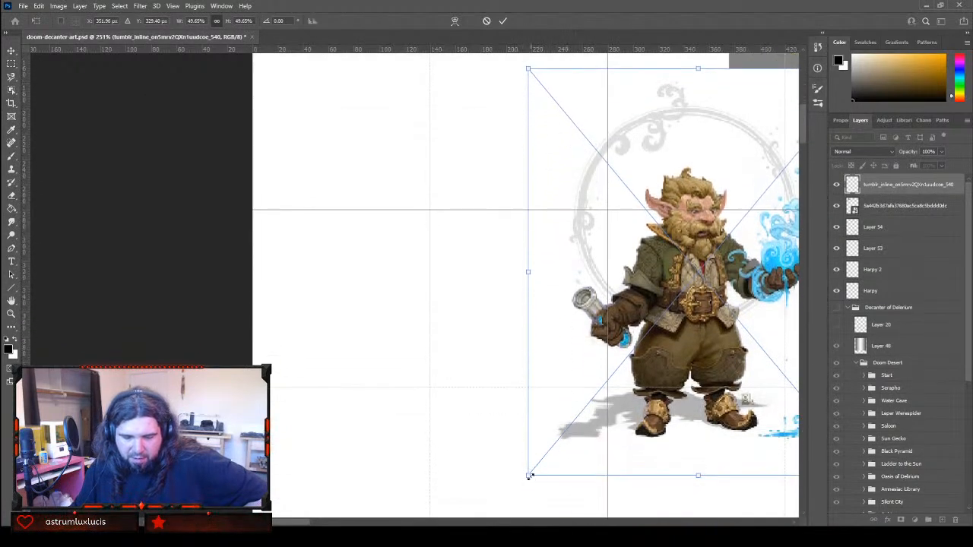
pyautogui.moveTo(530, 477); pyautogui.dragTo(645, 247)
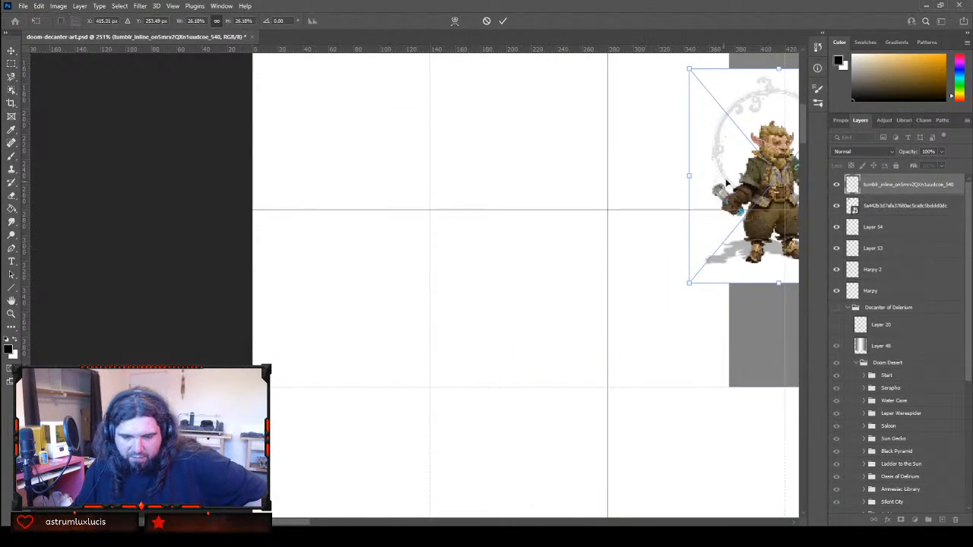
pyautogui.moveTo(726, 183); pyautogui.dragTo(659, 76)
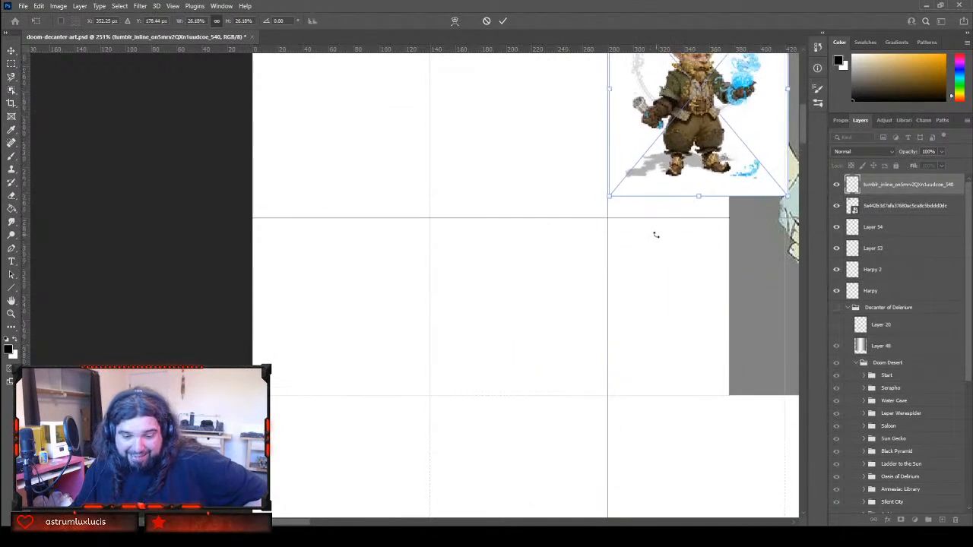
# Move the gnome image into the canvas's first grid square and enlarge it proportionally to about 41% to nearly fill the square
pyautogui.scroll(-2, 656, 235)
pyautogui.scroll(9, 656, 234)
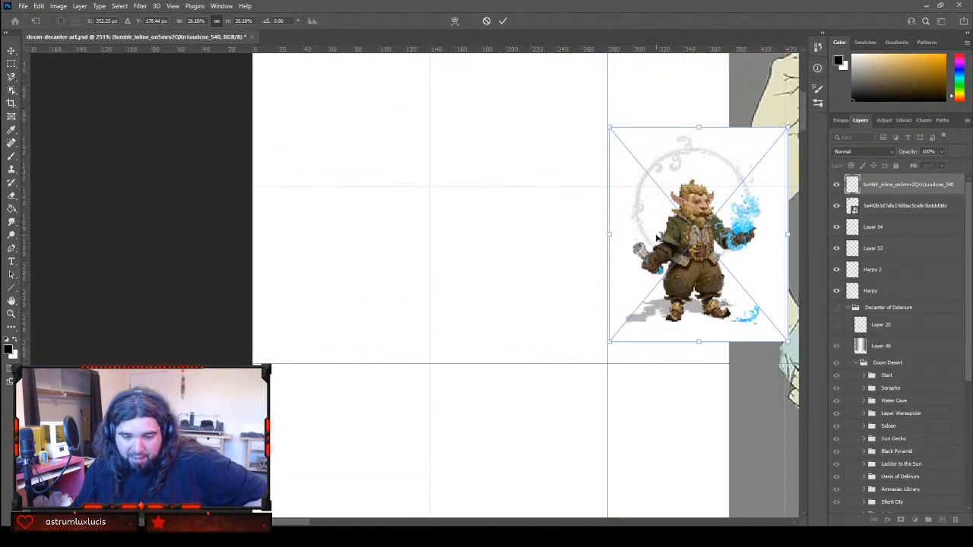
pyautogui.scroll(5, 655, 234)
pyautogui.moveTo(684, 283); pyautogui.dragTo(419, 241)
pyautogui.moveTo(520, 368); pyautogui.dragTo(567, 400)
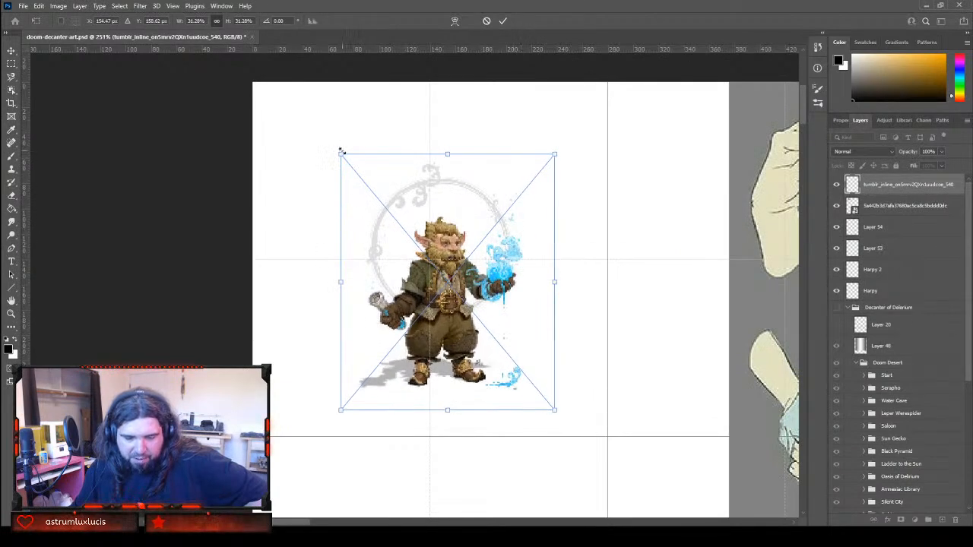
pyautogui.moveTo(342, 151); pyautogui.dragTo(287, 129)
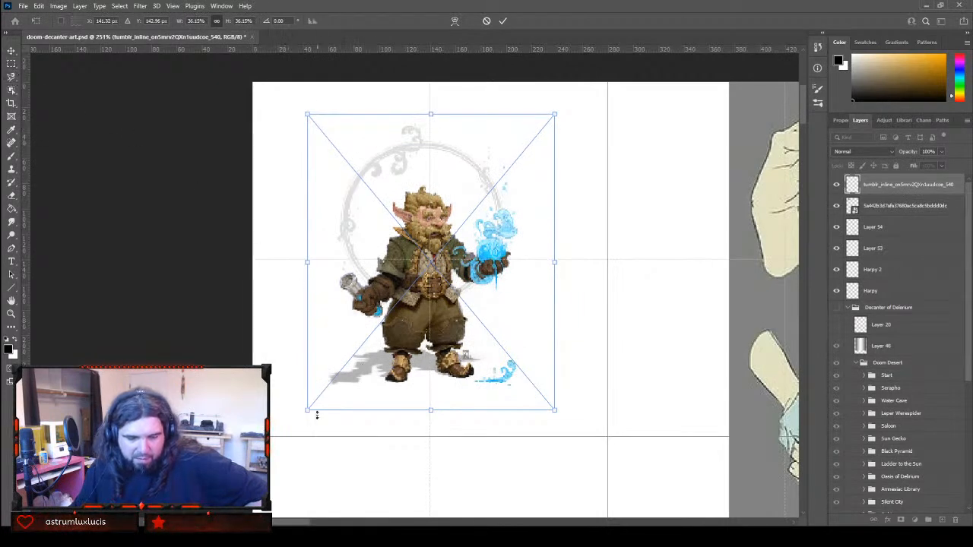
pyautogui.moveTo(307, 410); pyautogui.dragTo(289, 422)
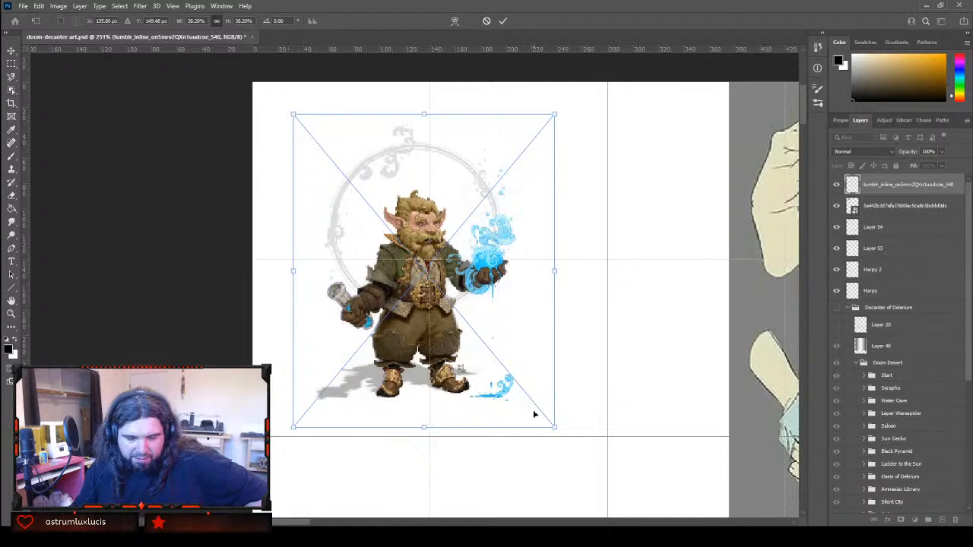
pyautogui.moveTo(555, 114); pyautogui.dragTo(572, 92)
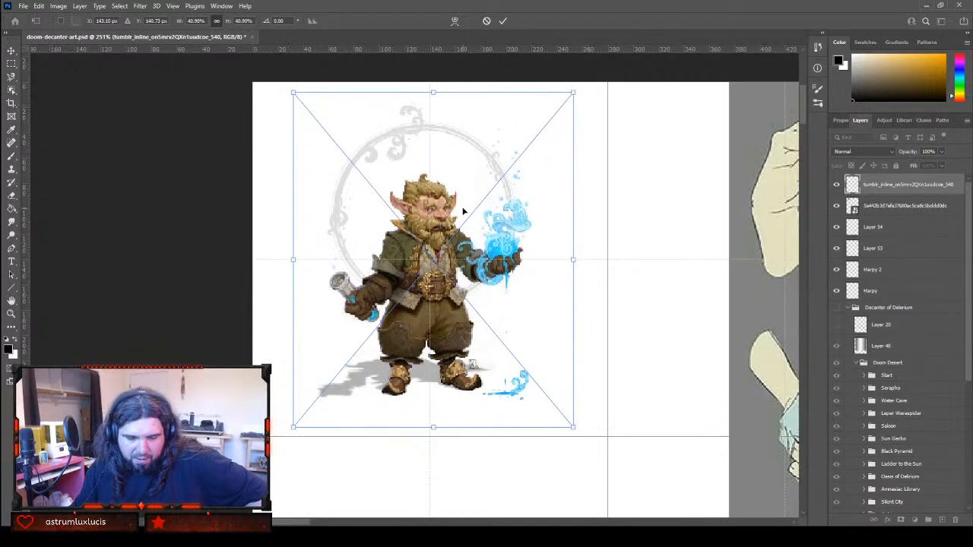
pyautogui.moveTo(463, 212); pyautogui.dragTo(459, 210)
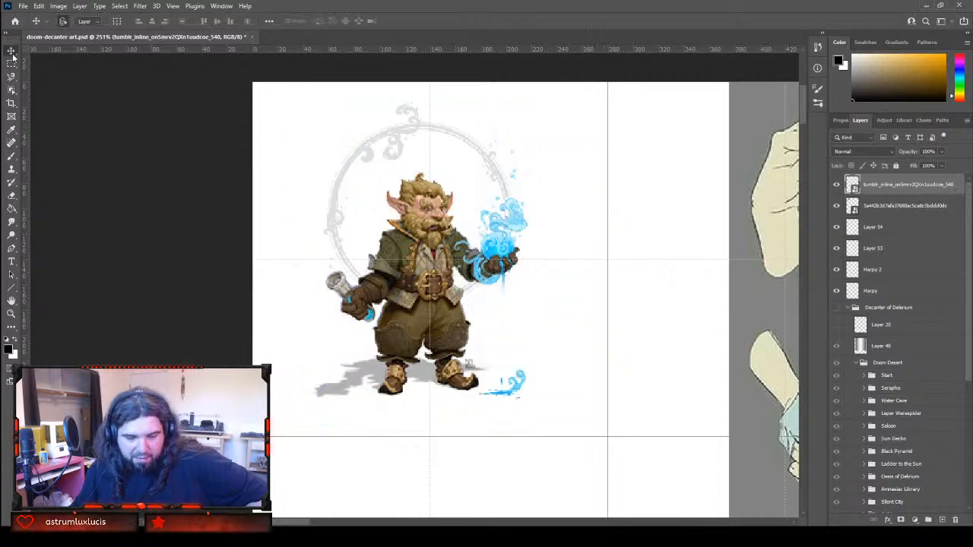
pyautogui.press('Return')
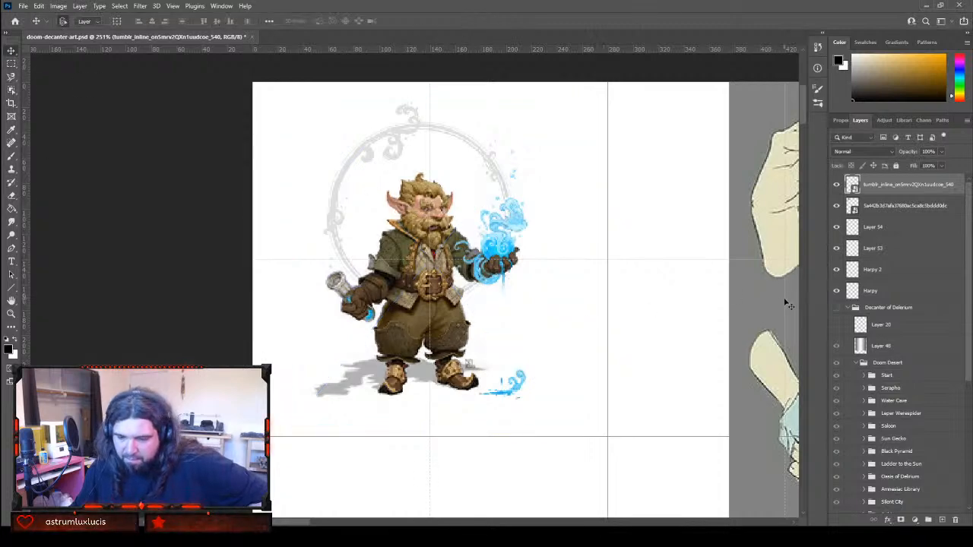
# Close the separately opened hand-pose image, and scale its placed layer down proportionally to 27.50% in the main document
pyautogui.hotkey('alt', '[')
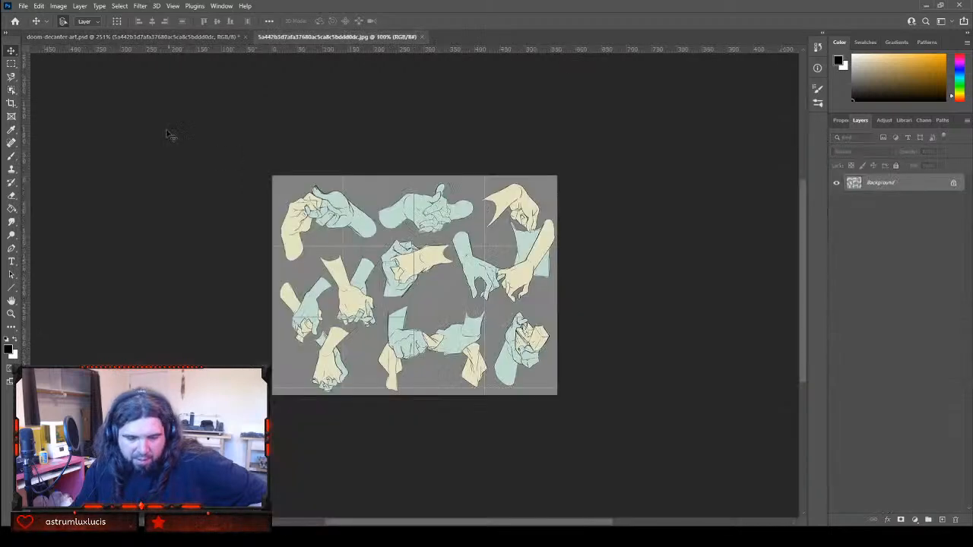
pyautogui.click(423, 36)
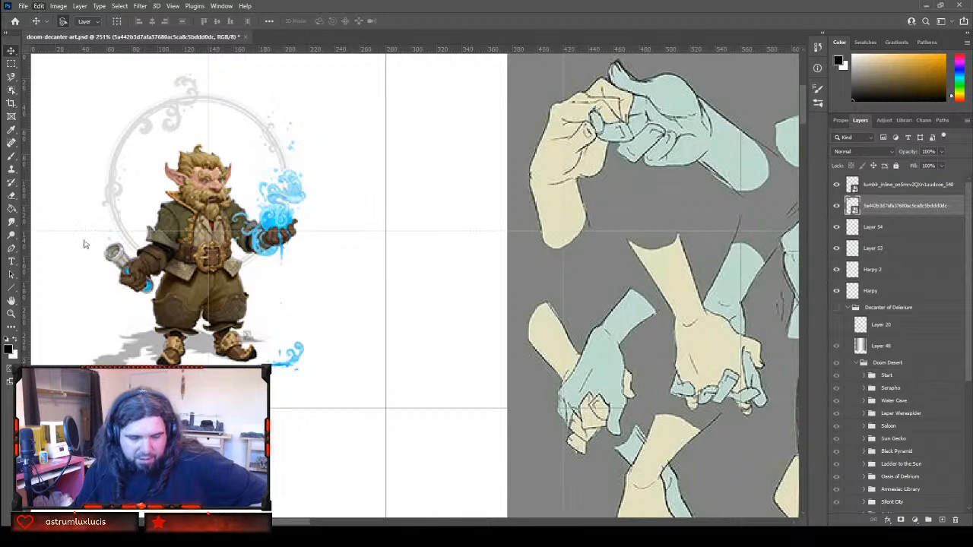
pyautogui.hotkey('ctrl', 't')
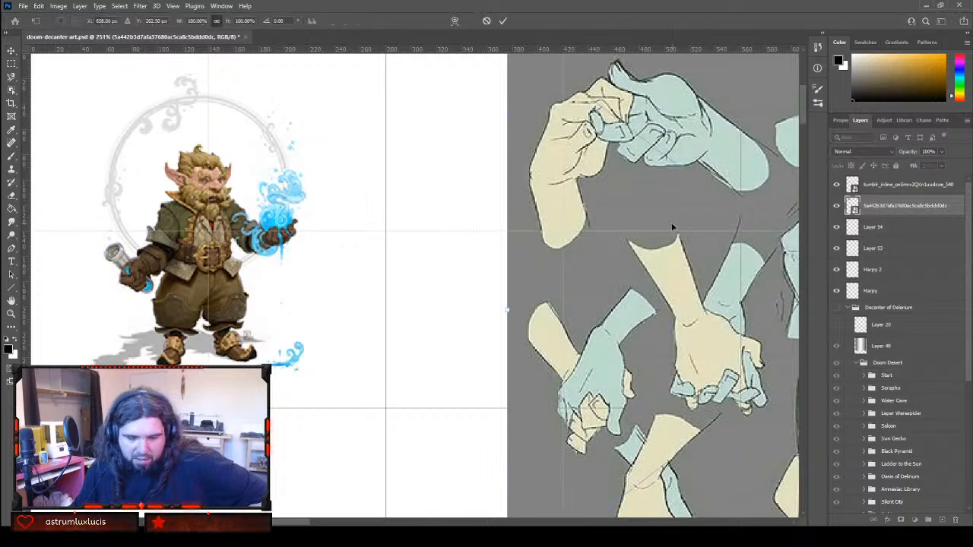
pyautogui.moveTo(672, 227); pyautogui.dragTo(457, 296)
pyautogui.moveTo(403, 216); pyautogui.dragTo(681, 353)
pyautogui.moveTo(711, 394); pyautogui.dragTo(621, 206)
pyautogui.moveTo(685, 278); pyautogui.dragTo(525, 127)
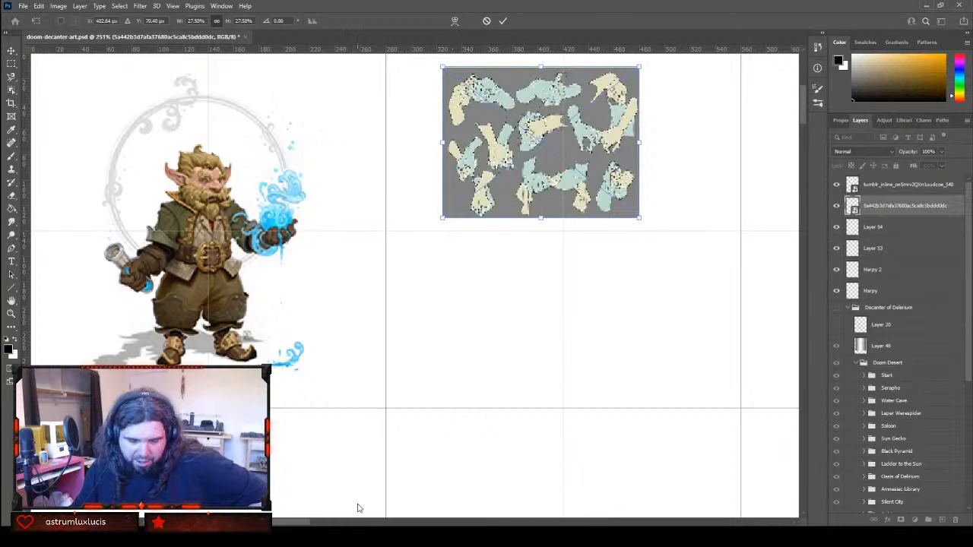
# Align the hand-pose image with the upper-left corner of the second grid square and enlarge it proportionally to about 41%
pyautogui.hscroll(-5, 301, 523)
pyautogui.hscroll(4, 304, 523)
pyautogui.hscroll(-1, 314, 524)
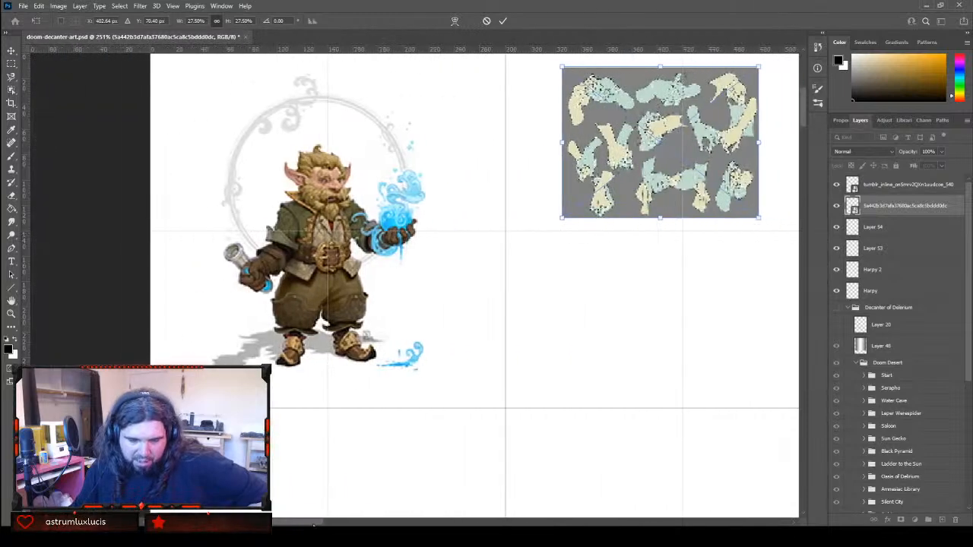
pyautogui.moveTo(578, 196); pyautogui.dragTo(521, 184)
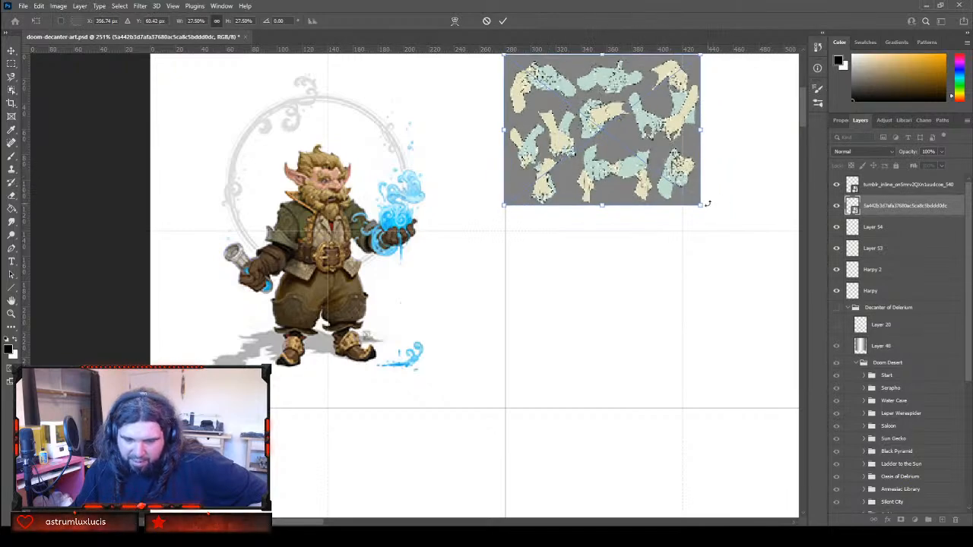
pyautogui.moveTo(700, 205); pyautogui.dragTo(779, 304)
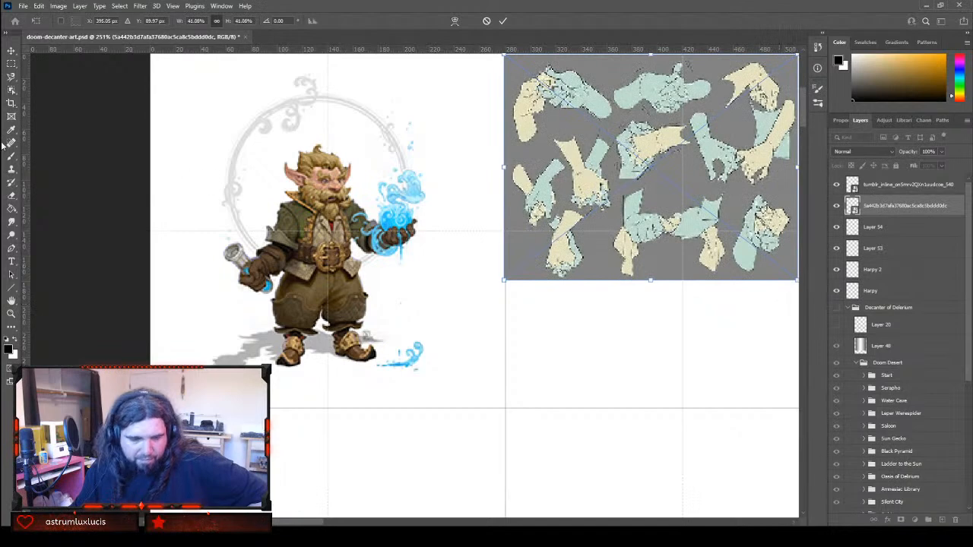
pyautogui.click(12, 50)
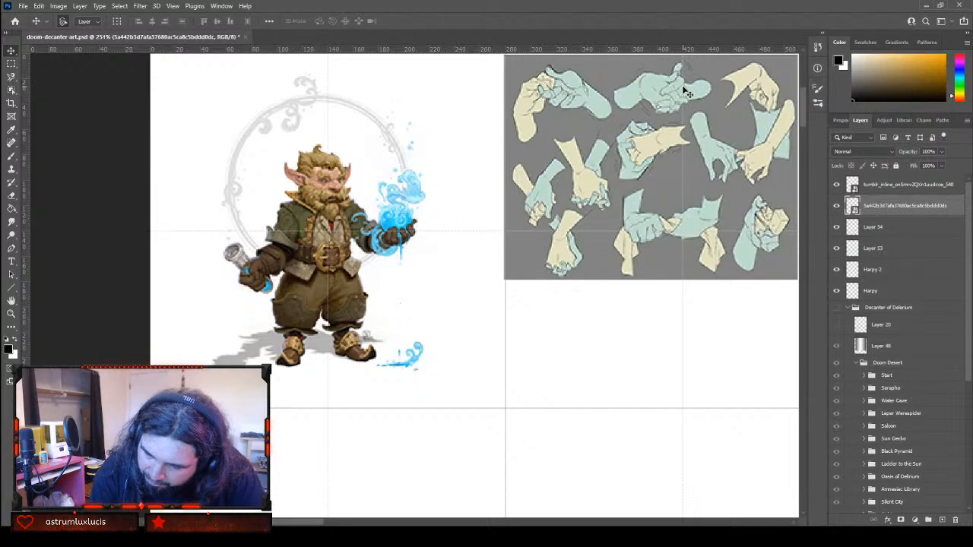
# Move Layer 54 above both reference images in the layer stack and hide it
pyautogui.click(905, 227)
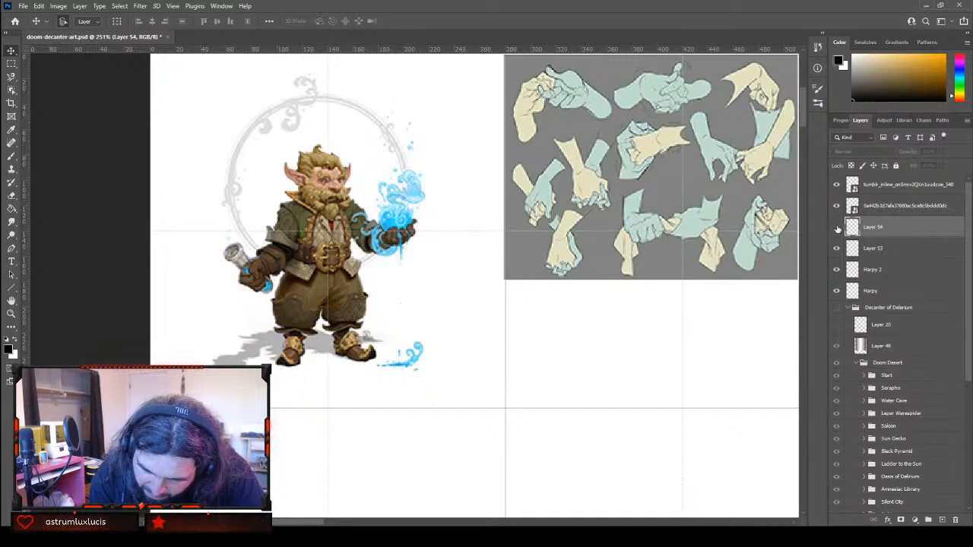
pyautogui.moveTo(873, 230); pyautogui.dragTo(882, 177)
pyautogui.click(838, 185)
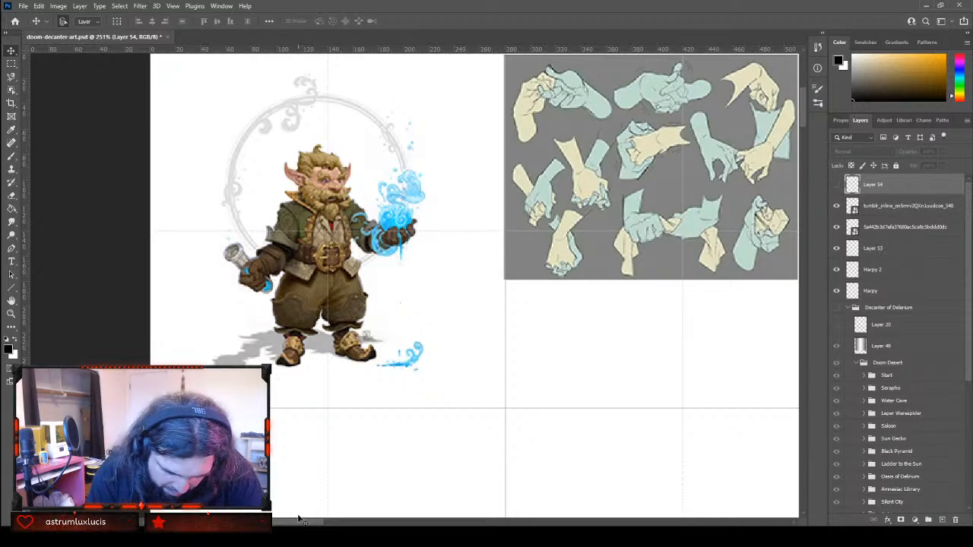
# Toggle the visibility of Layer 54 and Layer 53 to check which part of the name list and sketches each contains
pyautogui.moveTo(299, 523); pyautogui.dragTo(388, 509)
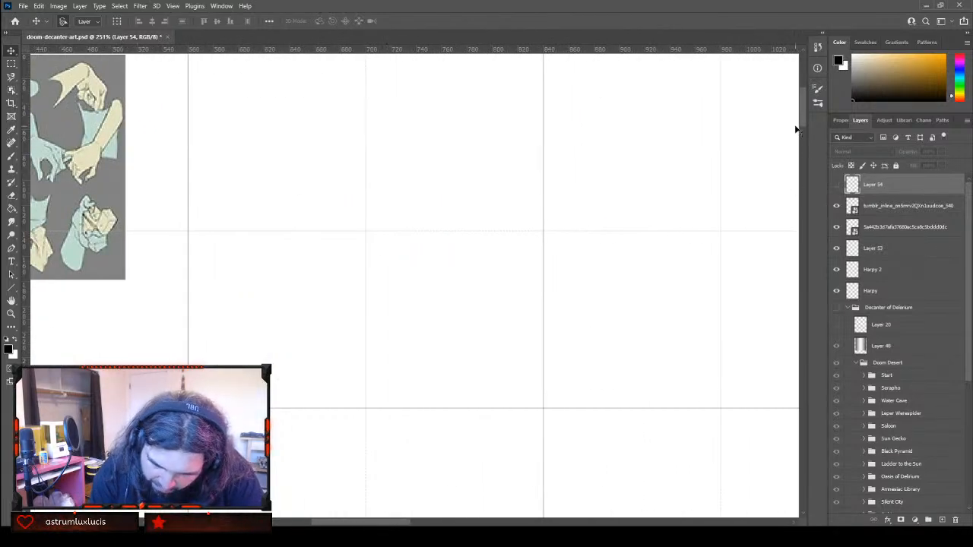
pyautogui.moveTo(801, 114); pyautogui.dragTo(799, 143)
pyautogui.click(837, 185)
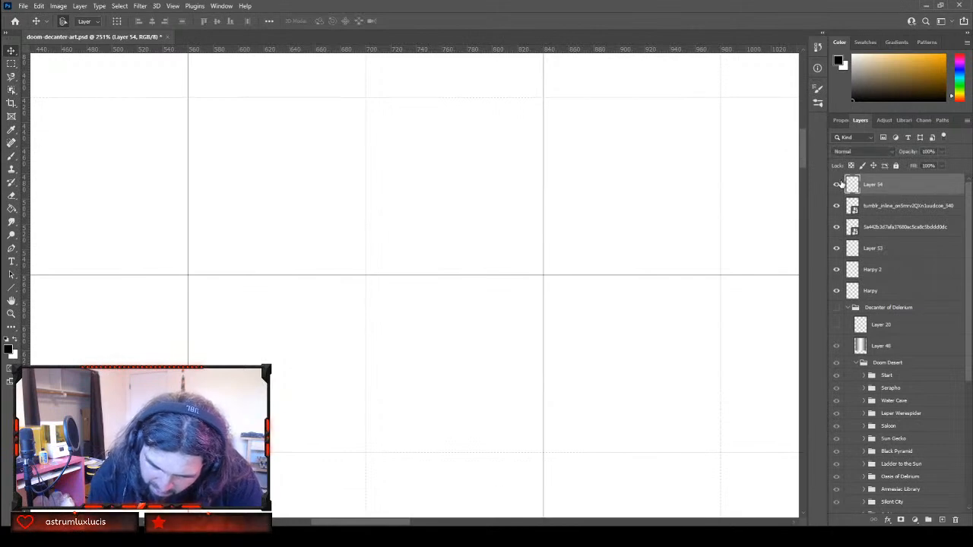
pyautogui.moveTo(402, 523); pyautogui.dragTo(404, 515)
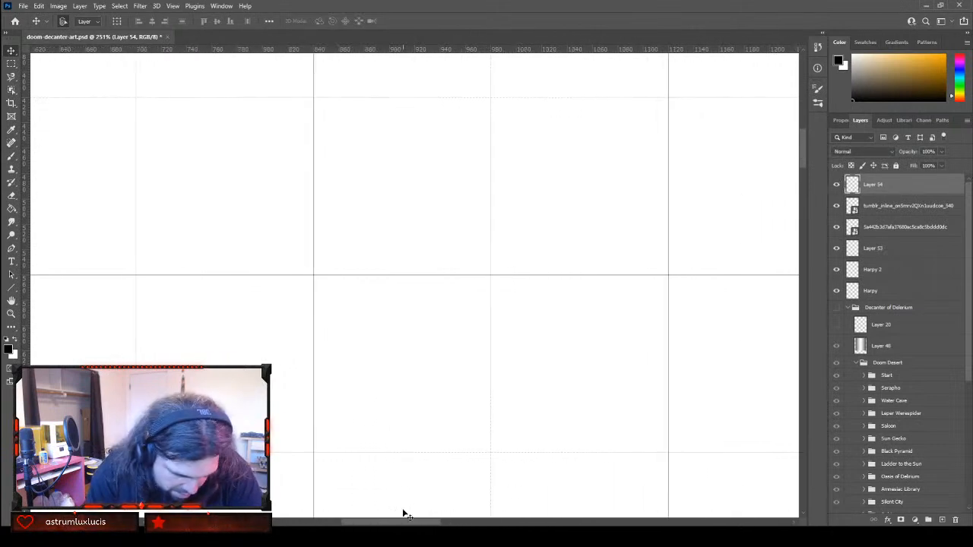
pyautogui.click(11, 314)
pyautogui.moveTo(591, 319); pyautogui.dragTo(512, 360)
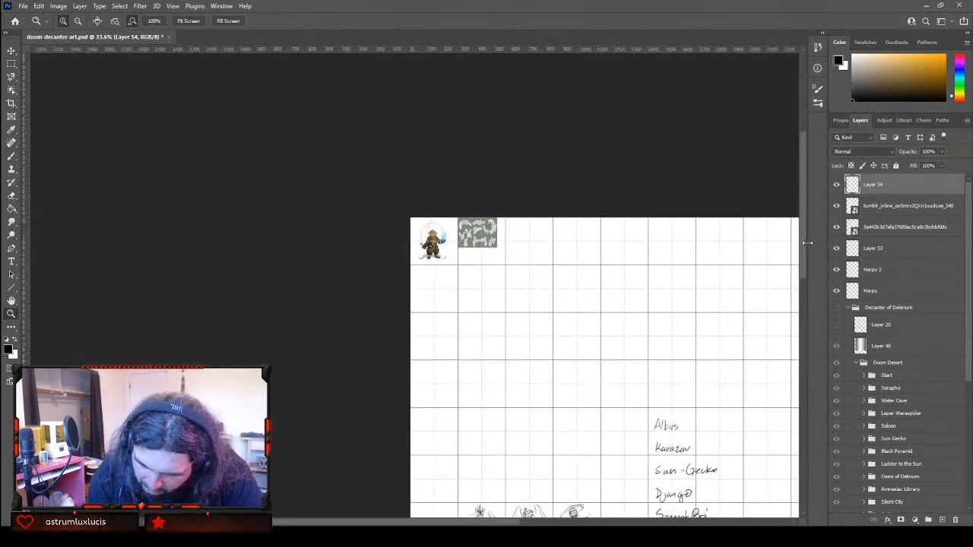
pyautogui.moveTo(804, 246); pyautogui.dragTo(806, 267)
pyautogui.click(837, 185)
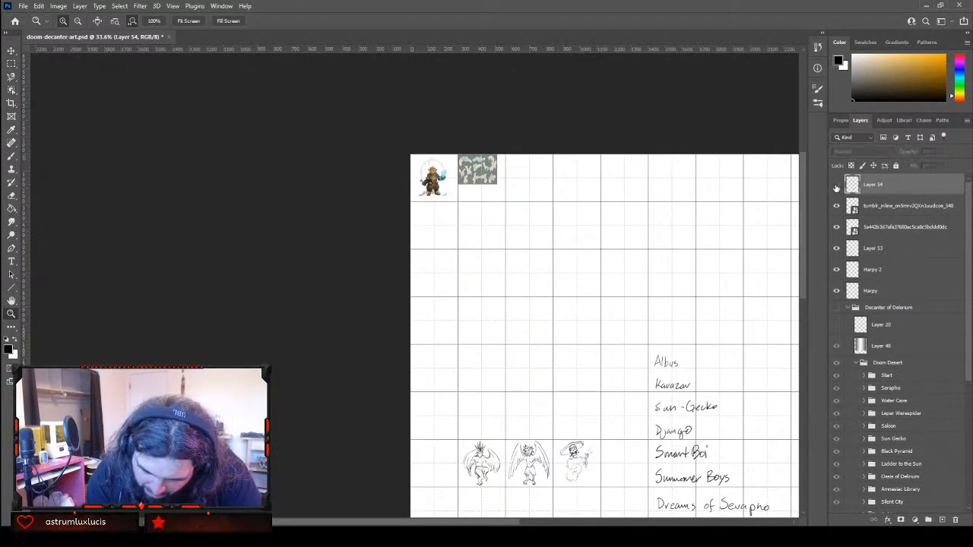
pyautogui.click(837, 185)
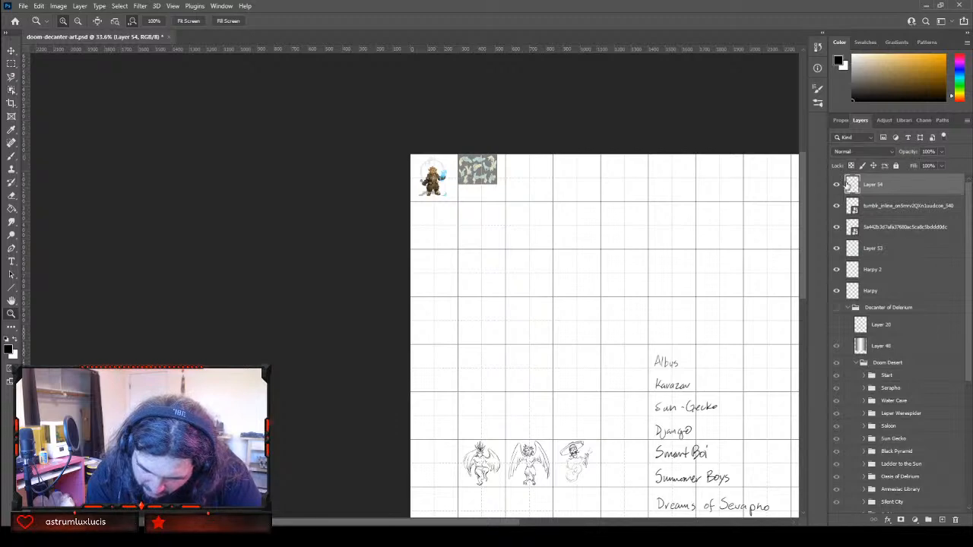
pyautogui.click(837, 249)
pyautogui.click(837, 249)
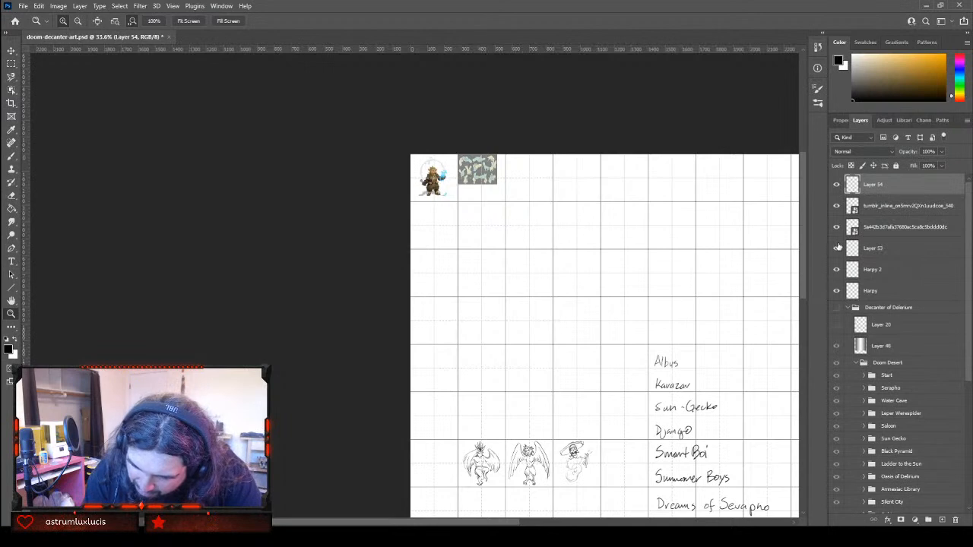
# Collapse the Decanter of Delirium group in the layer list
pyautogui.moveTo(969, 332); pyautogui.dragTo(971, 292)
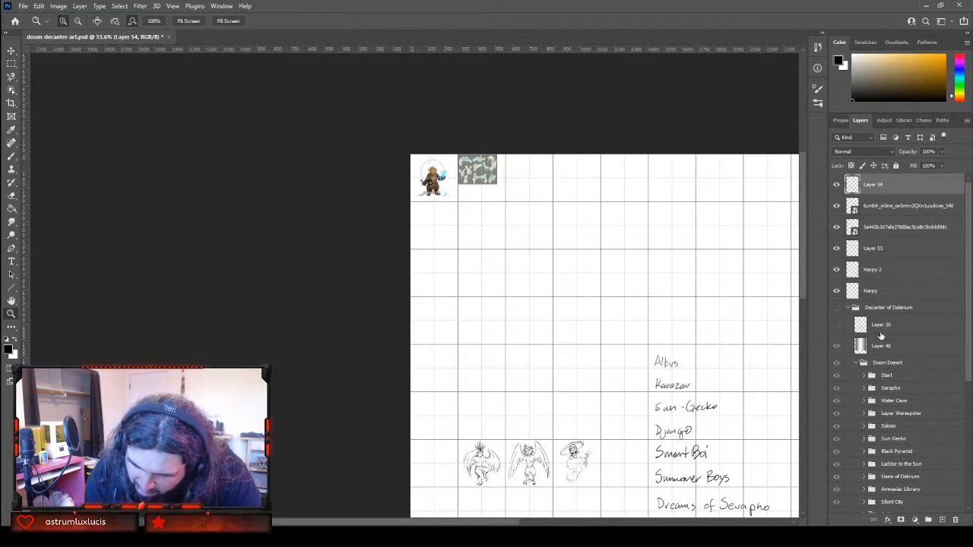
pyautogui.click(857, 307)
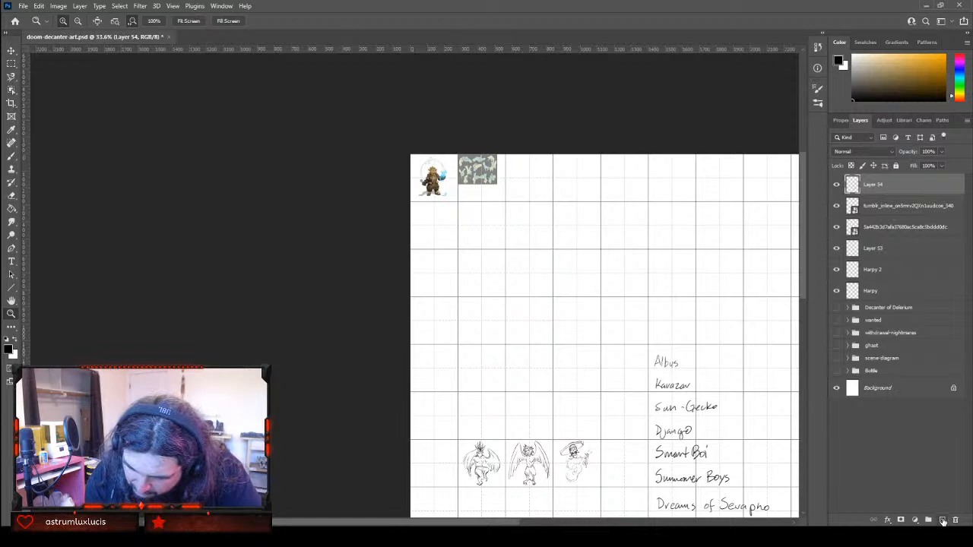
# Create a new layer above Layer 54 and name it Albus
pyautogui.click(943, 520)
pyautogui.doubleClick(874, 184)
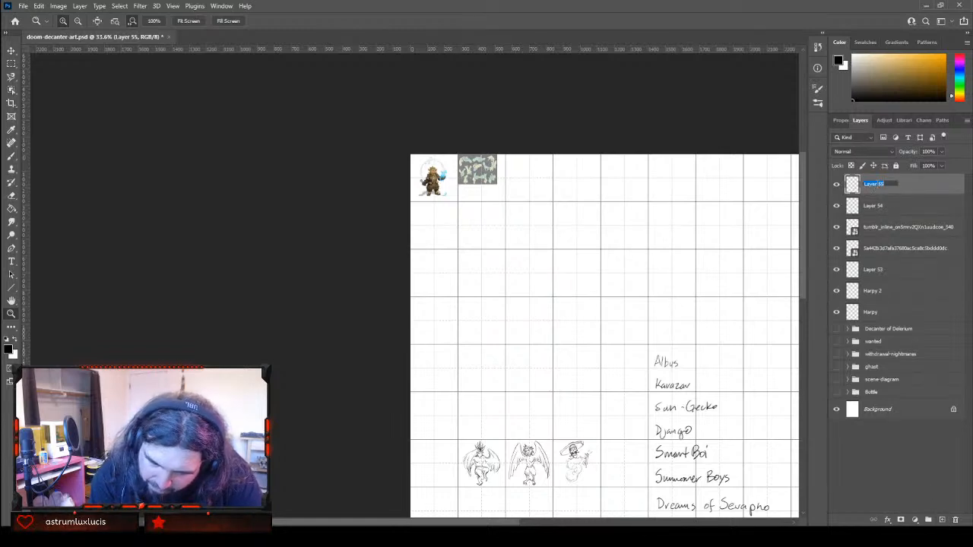
pyautogui.write('Al')
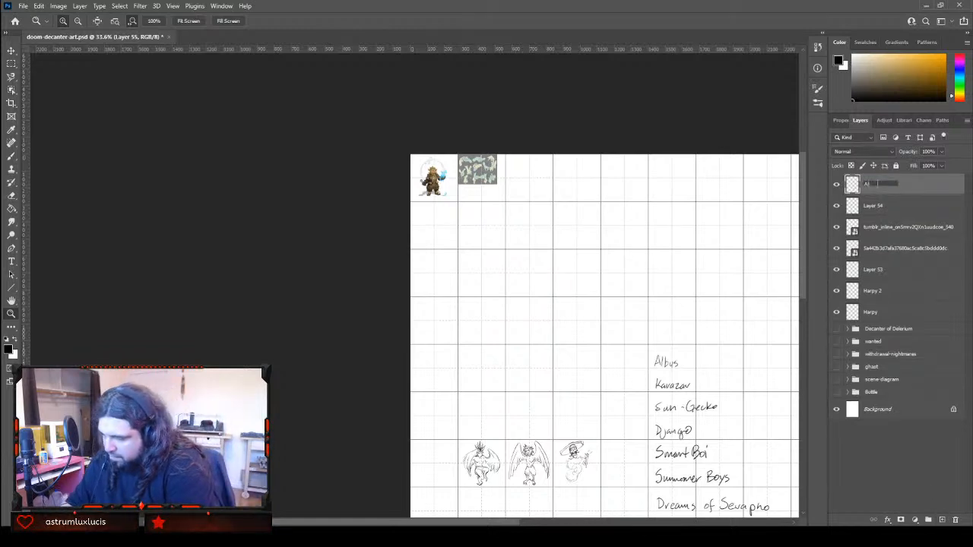
pyautogui.write('bus')
pyautogui.press('Return')
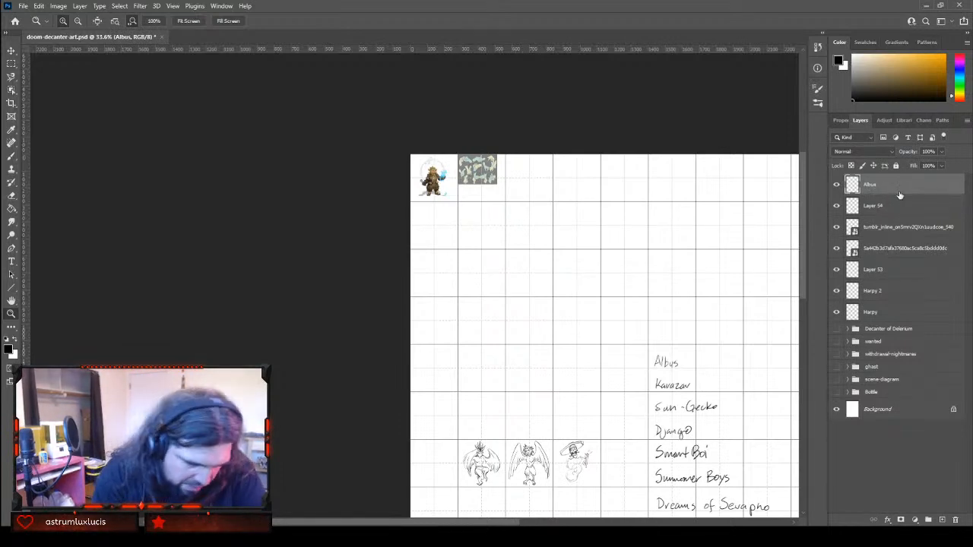
# Brush a rough outline of the head, ears, collar, near arm and hand over the gnome reference on the Albus layer
pyautogui.moveTo(432, 182); pyautogui.dragTo(557, 101)
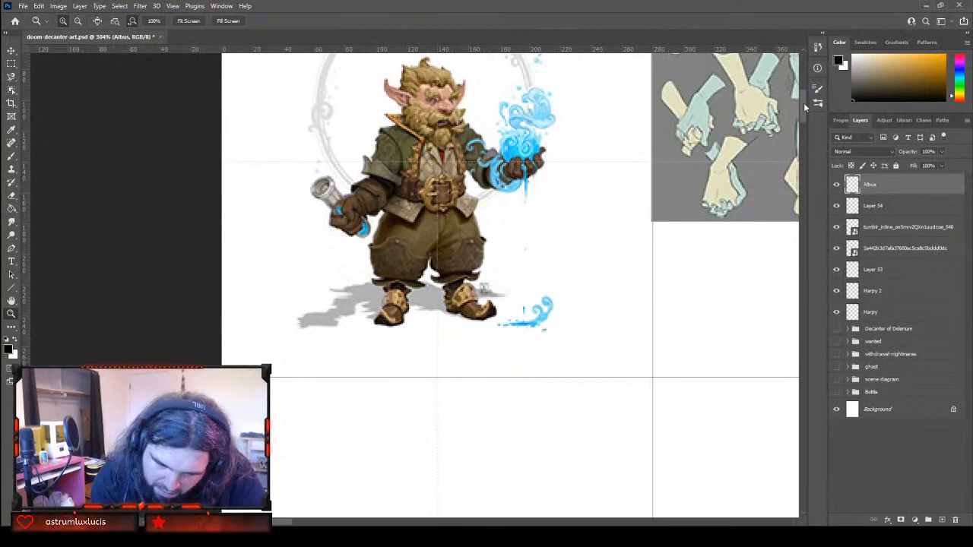
pyautogui.scroll(3, 804, 103)
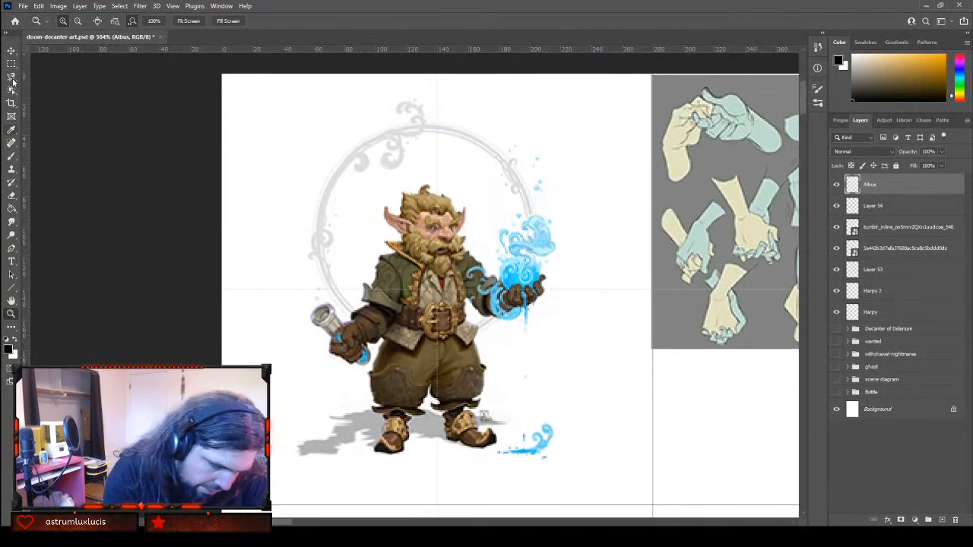
pyautogui.click(11, 157)
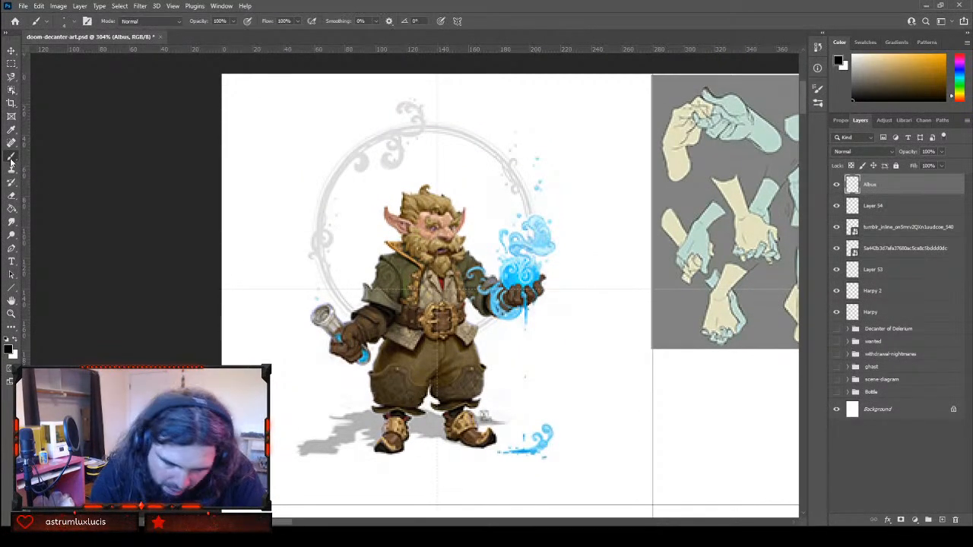
pyautogui.moveTo(422, 204)
pyautogui.mouseDown()
pyautogui.moveTo(406, 259)
pyautogui.moveTo(459, 259)
pyautogui.moveTo(456, 222)
pyautogui.moveTo(461, 248)
pyautogui.moveTo(449, 259)
pyautogui.moveTo(450, 216)
pyautogui.moveTo(461, 228)
pyautogui.moveTo(385, 208)
pyautogui.moveTo(390, 229)
pyautogui.moveTo(414, 237)
pyautogui.mouseUp()
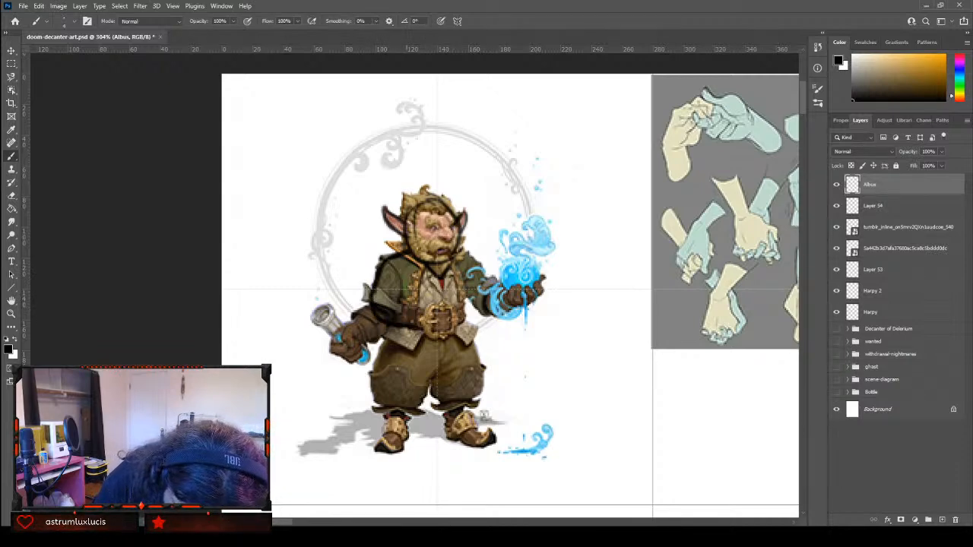
pyautogui.moveTo(414, 321); pyautogui.dragTo(269, 321)
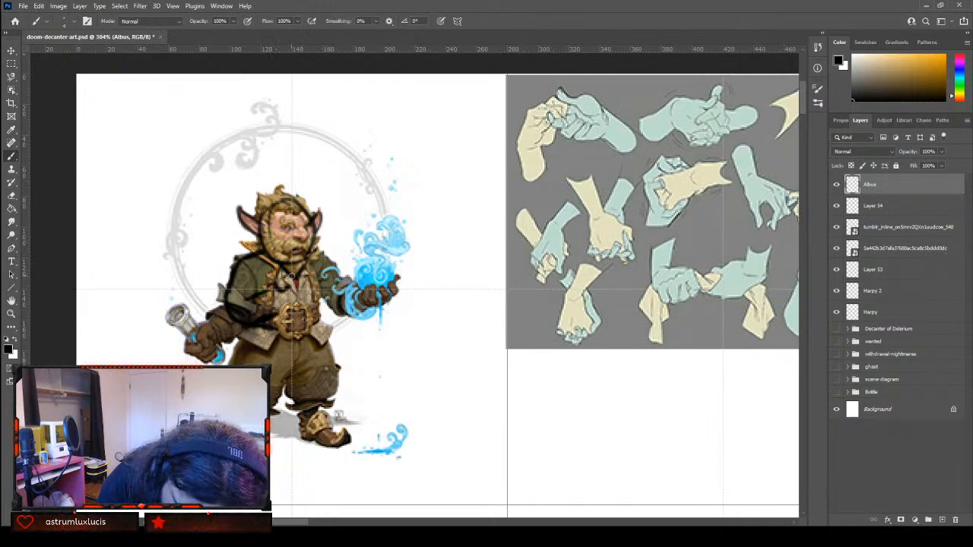
pyautogui.moveTo(268, 290)
pyautogui.mouseDown()
pyautogui.moveTo(295, 282)
pyautogui.moveTo(303, 293)
pyautogui.moveTo(293, 312)
pyautogui.moveTo(306, 291)
pyautogui.mouseUp()
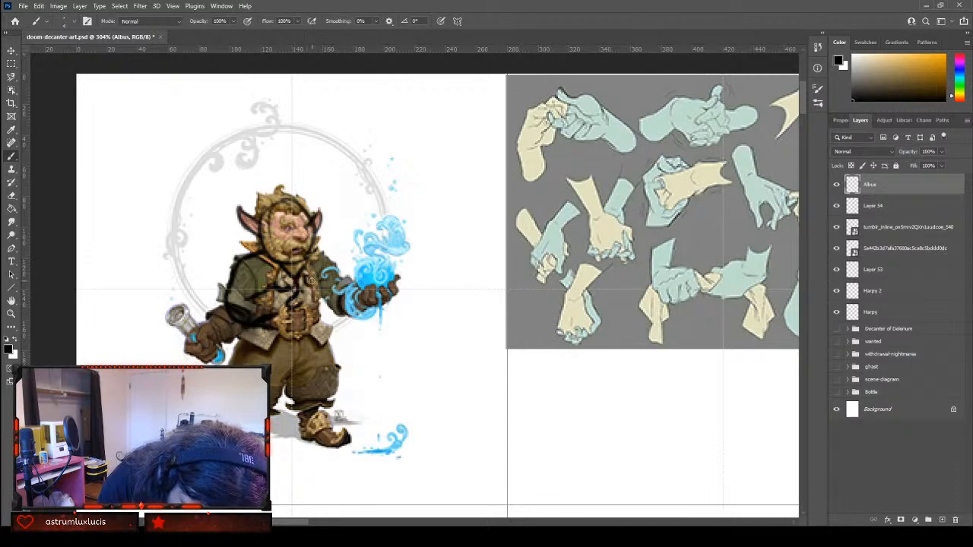
# Lower the gnome reference layer's fill to 39% and rasterize that layer
pyautogui.click(897, 227)
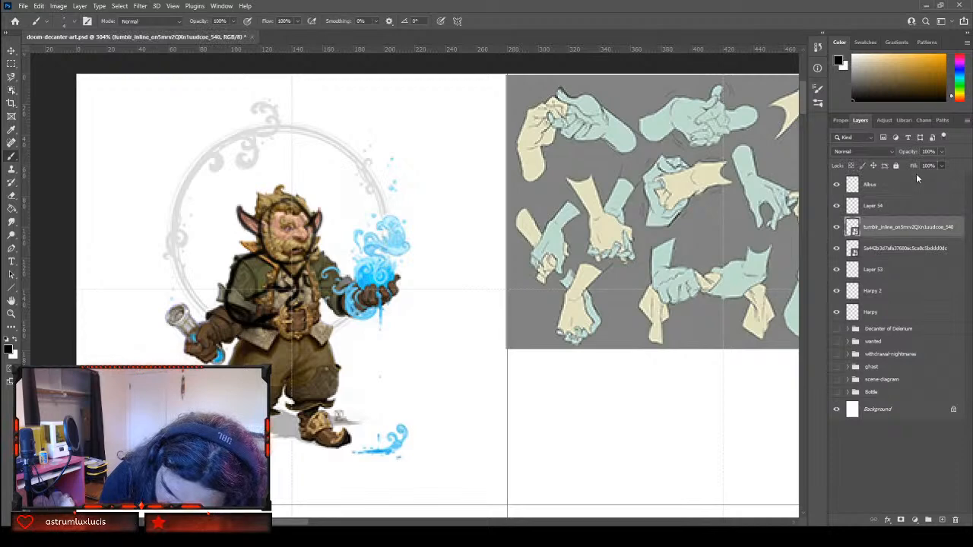
pyautogui.moveTo(915, 166); pyautogui.dragTo(908, 191)
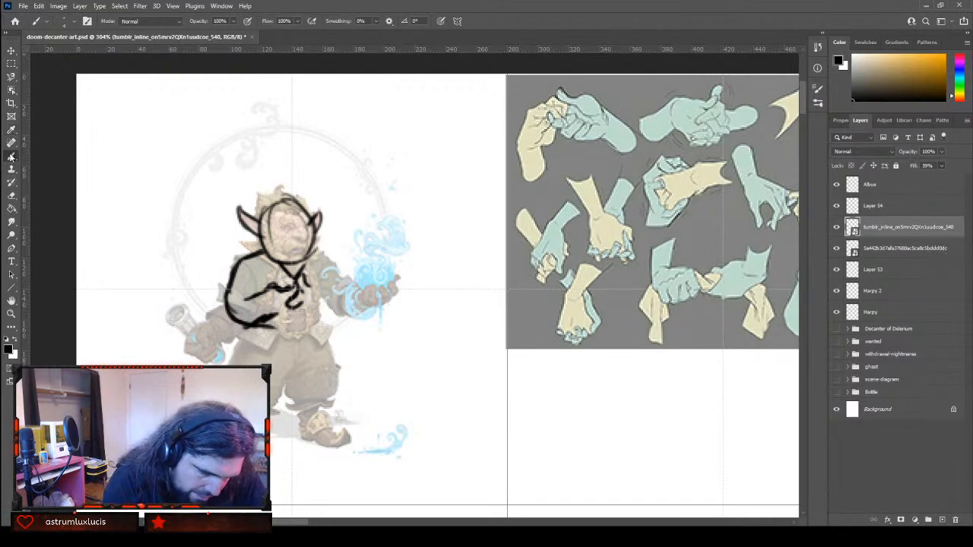
pyautogui.click(304, 297)
pyautogui.click(480, 206)
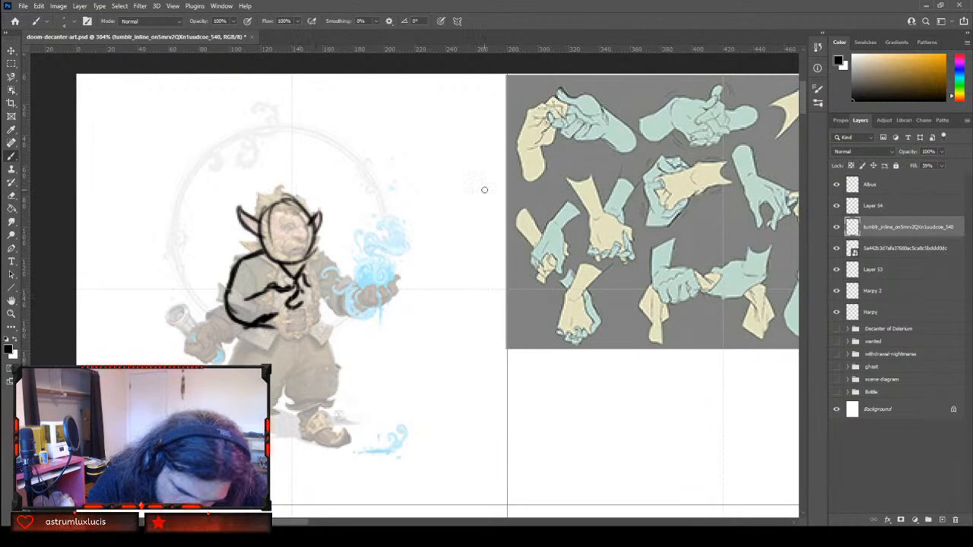
# Remove the hand and inner forearm strokes from the Albus layer, keeping the head, collar and outer arm line
pyautogui.click(884, 184)
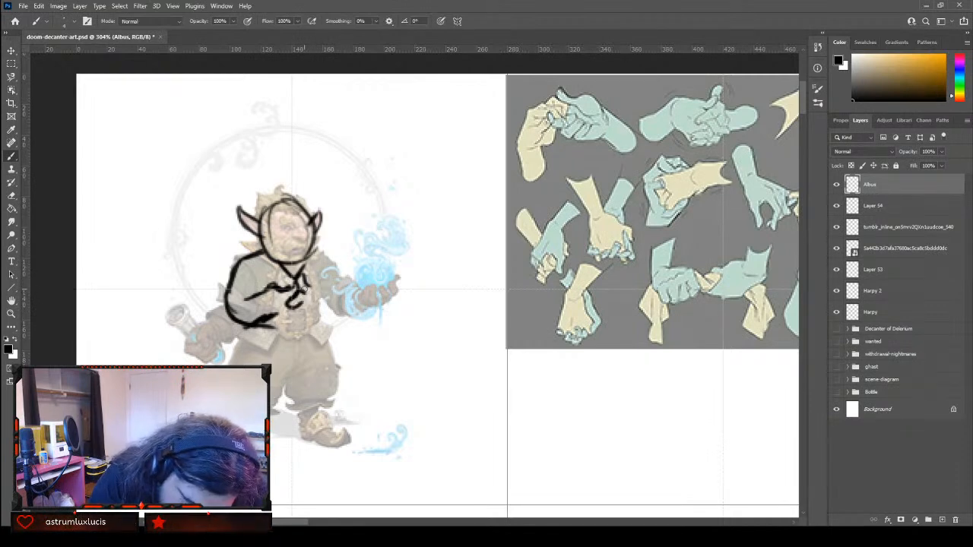
pyautogui.hotkey('ctrl', 'z')
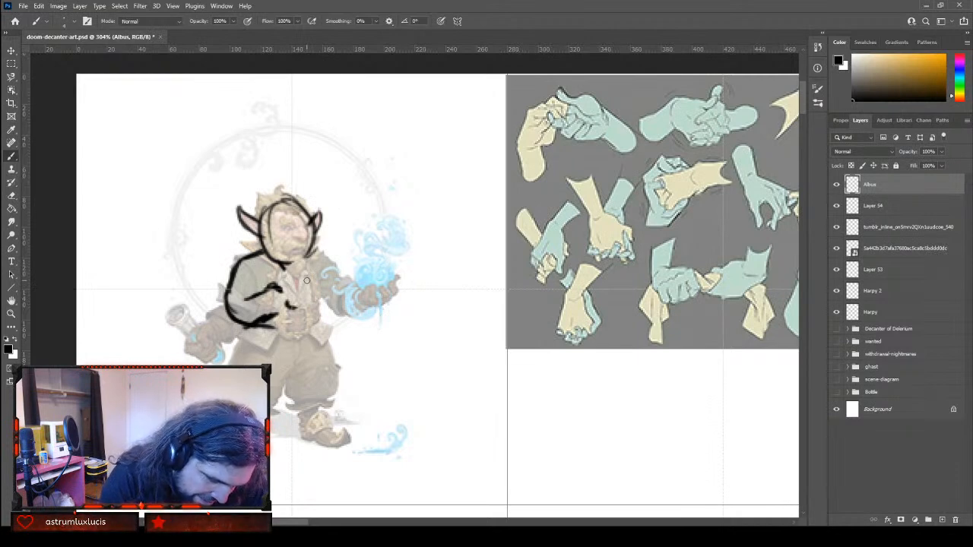
pyautogui.click(9, 195)
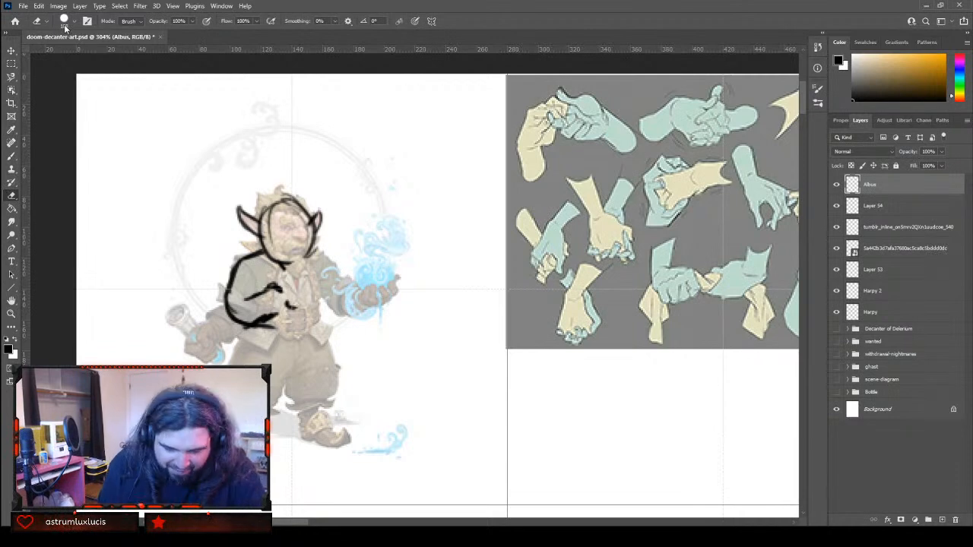
pyautogui.hotkey('ctrl', 'z')
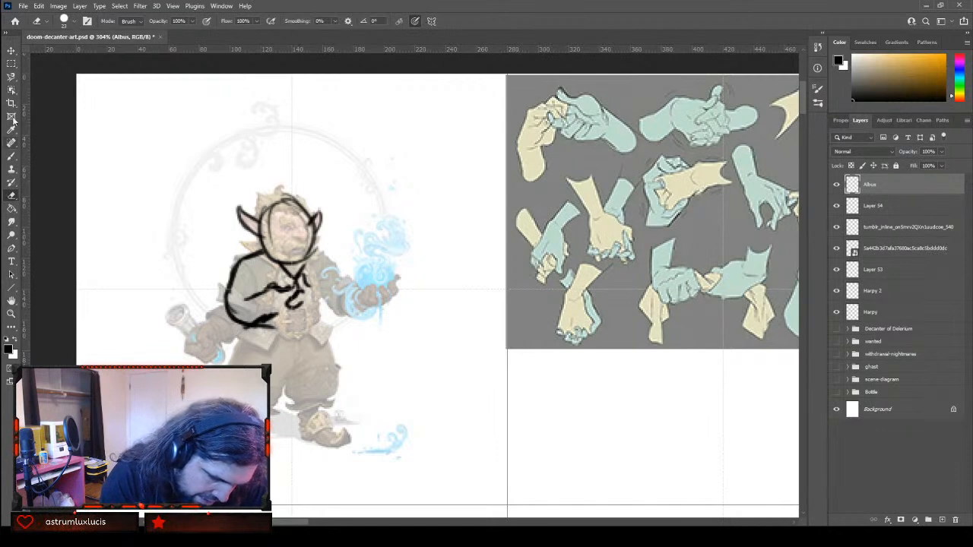
pyautogui.press('b')
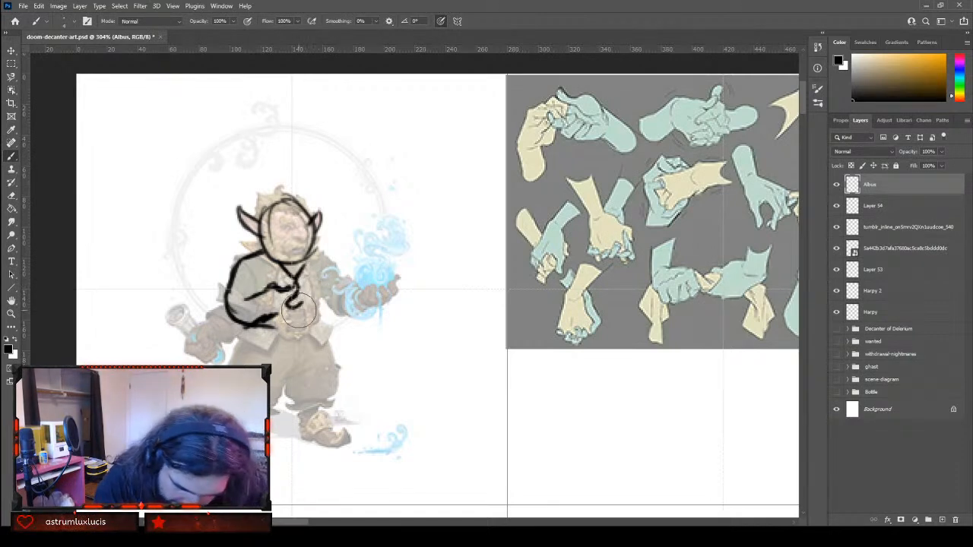
pyautogui.moveTo(303, 261); pyautogui.dragTo(293, 274)
pyautogui.hotkey('ctrl', 'z')
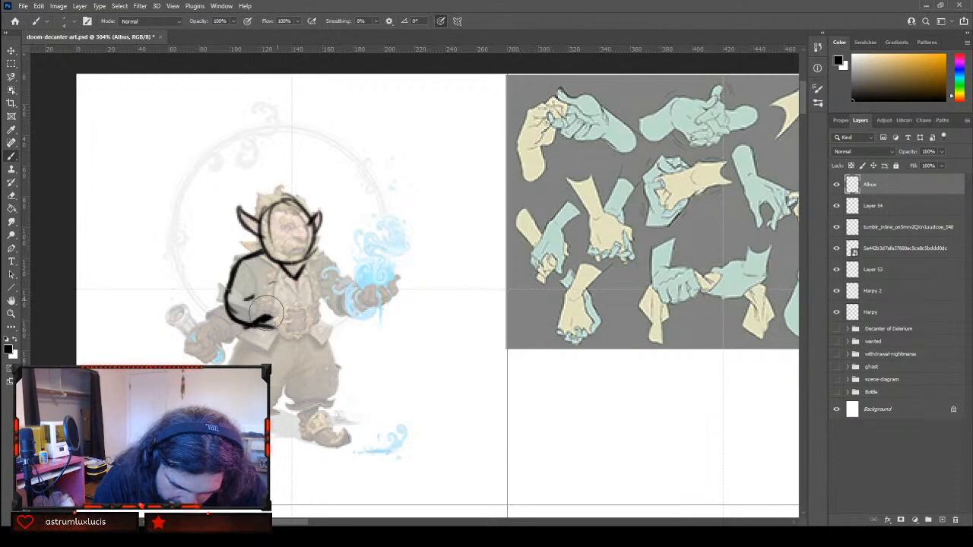
pyautogui.hotkey('ctrl', 'z')
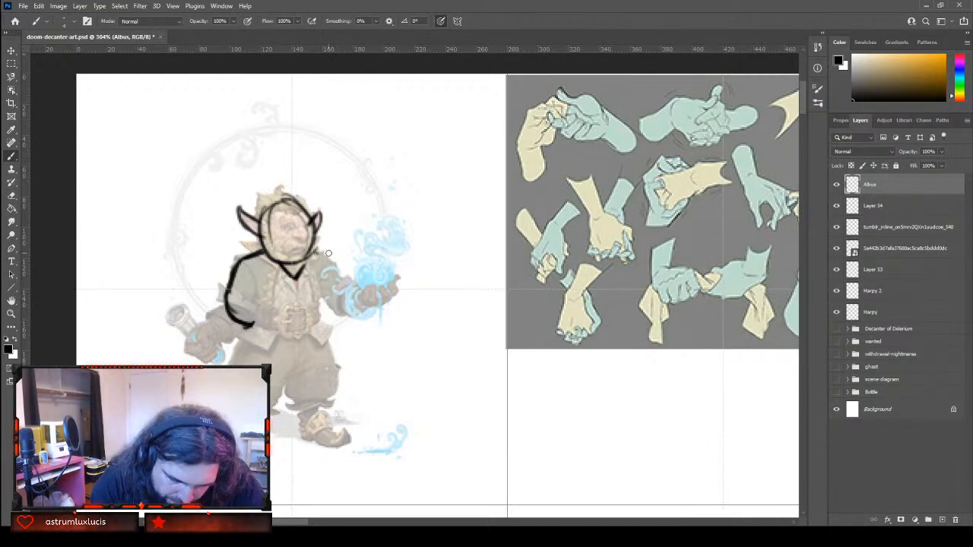
# Sketch the far shoulder, torso, waistline, both legs and the pointed shoe over the faded gnome
pyautogui.moveTo(314, 255)
pyautogui.mouseDown()
pyautogui.moveTo(330, 268)
pyautogui.moveTo(318, 324)
pyautogui.moveTo(318, 264)
pyautogui.mouseUp()
pyautogui.moveTo(248, 279)
pyautogui.mouseDown()
pyautogui.moveTo(250, 324)
pyautogui.moveTo(283, 332)
pyautogui.moveTo(324, 327)
pyautogui.mouseUp()
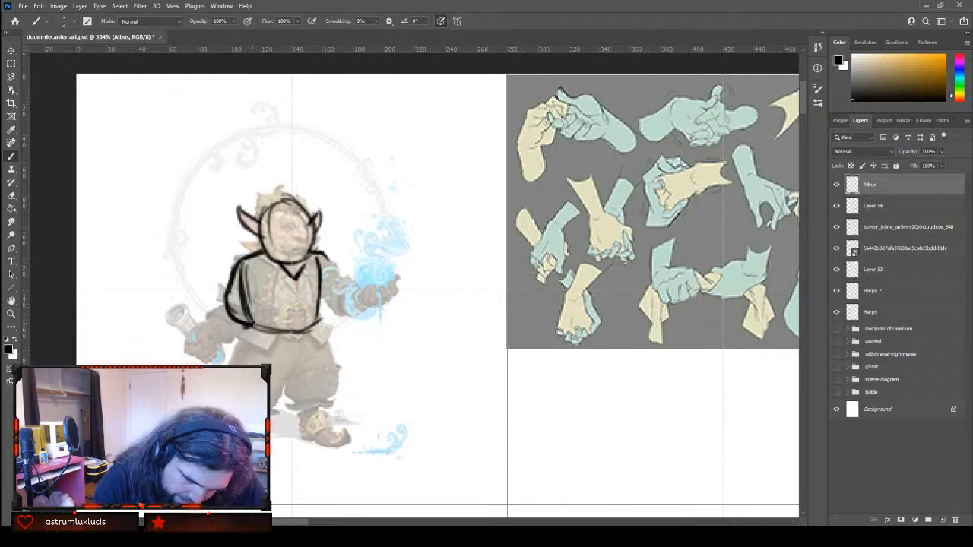
pyautogui.moveTo(248, 326); pyautogui.dragTo(243, 365)
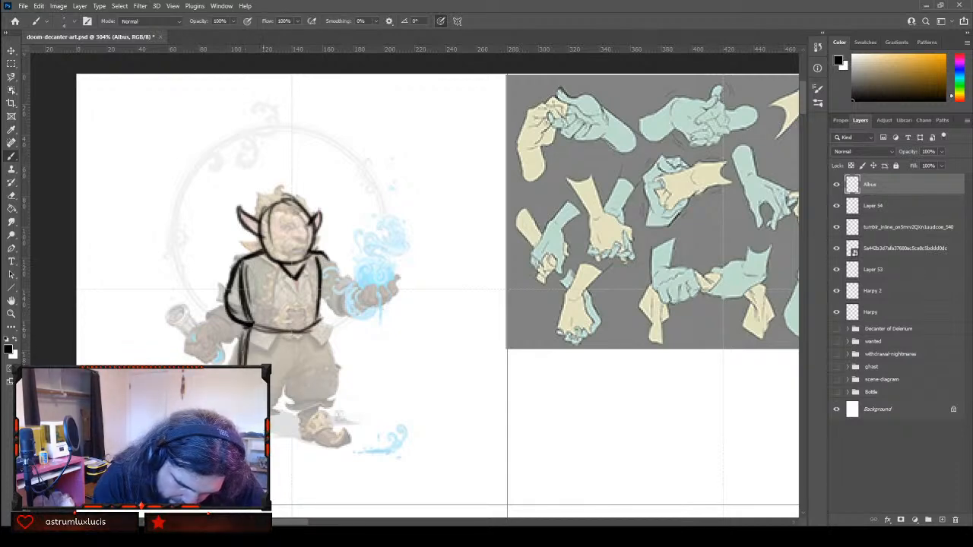
pyautogui.moveTo(274, 393)
pyautogui.mouseDown()
pyautogui.moveTo(289, 358)
pyautogui.moveTo(304, 401)
pyautogui.moveTo(287, 358)
pyautogui.mouseUp()
pyautogui.moveTo(319, 406)
pyautogui.mouseDown()
pyautogui.moveTo(318, 313)
pyautogui.moveTo(322, 389)
pyautogui.moveTo(302, 443)
pyautogui.moveTo(342, 435)
pyautogui.moveTo(329, 449)
pyautogui.moveTo(298, 433)
pyautogui.mouseUp()
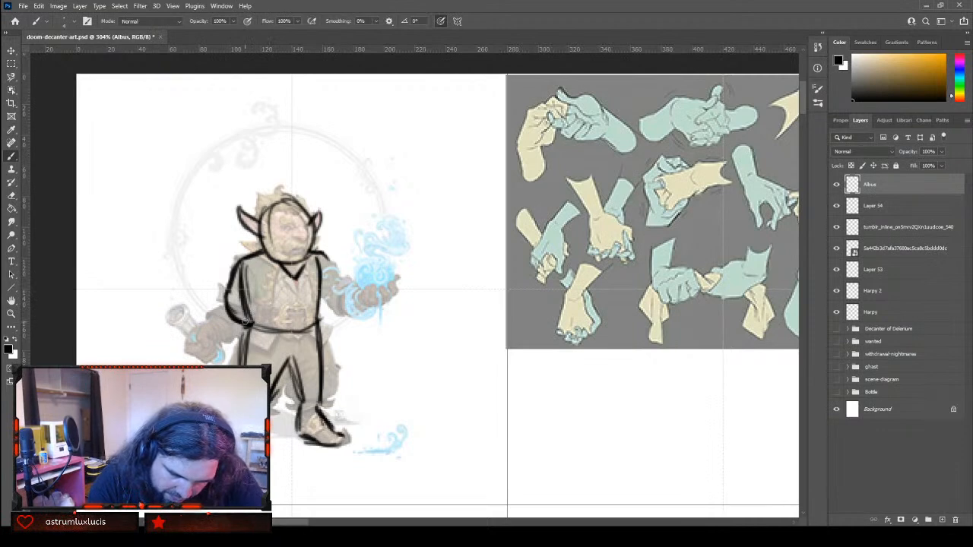
# Draw the near forearm bent across the chest and the hands with touching fingers, clearing the collar lines above them
pyautogui.moveTo(244, 319); pyautogui.dragTo(280, 324)
pyautogui.moveTo(243, 289)
pyautogui.mouseDown()
pyautogui.moveTo(265, 306)
pyautogui.moveTo(269, 288)
pyautogui.mouseUp()
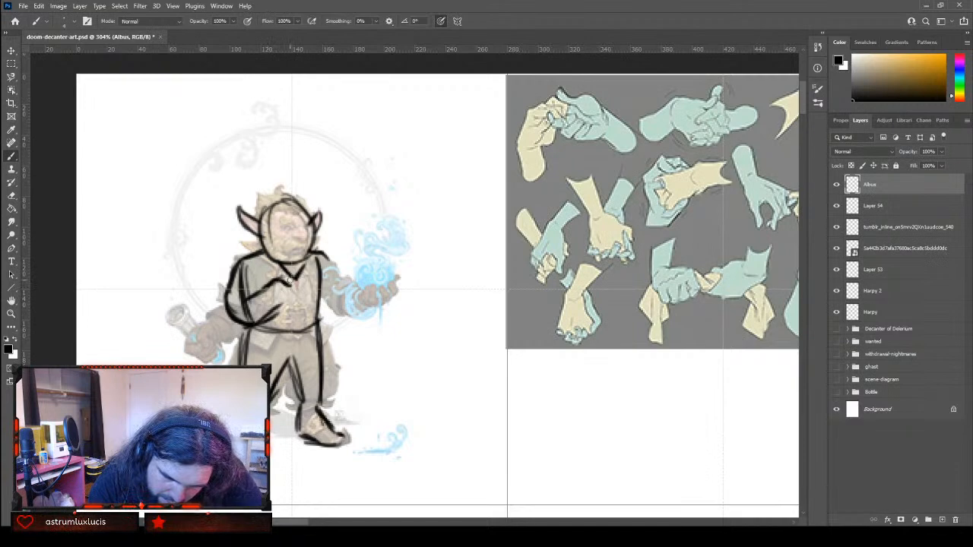
pyautogui.moveTo(278, 279)
pyautogui.mouseDown()
pyautogui.moveTo(299, 282)
pyautogui.moveTo(287, 302)
pyautogui.moveTo(306, 292)
pyautogui.mouseUp()
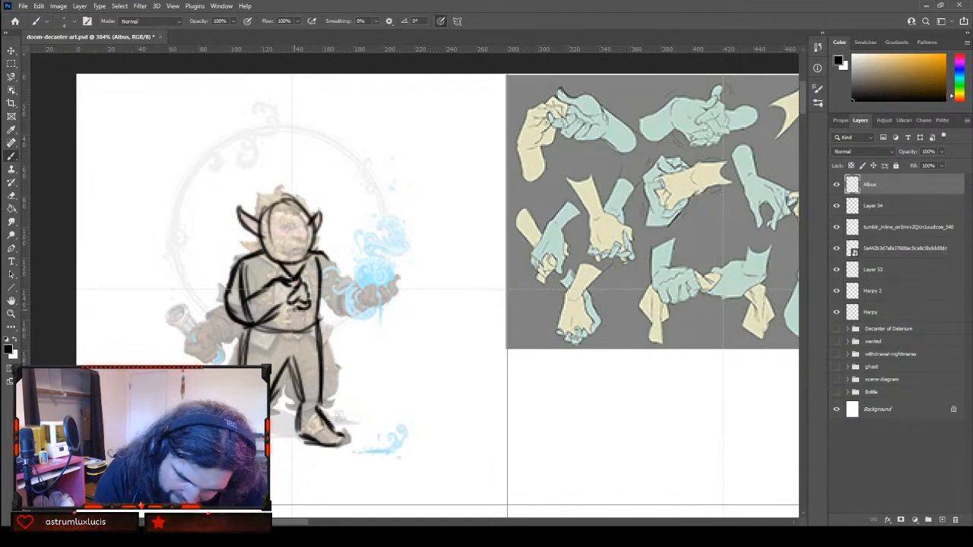
pyautogui.moveTo(287, 311); pyautogui.dragTo(295, 312)
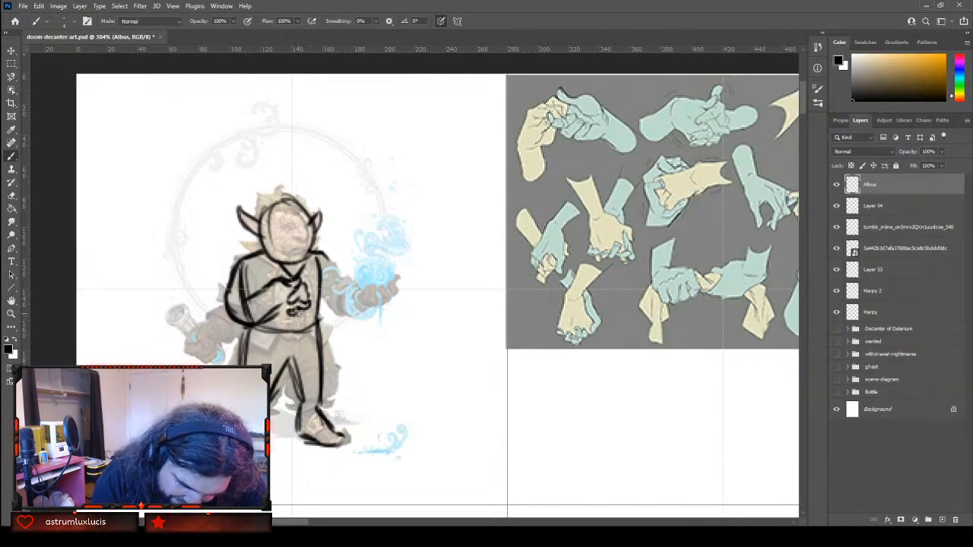
pyautogui.moveTo(307, 307); pyautogui.dragTo(289, 320)
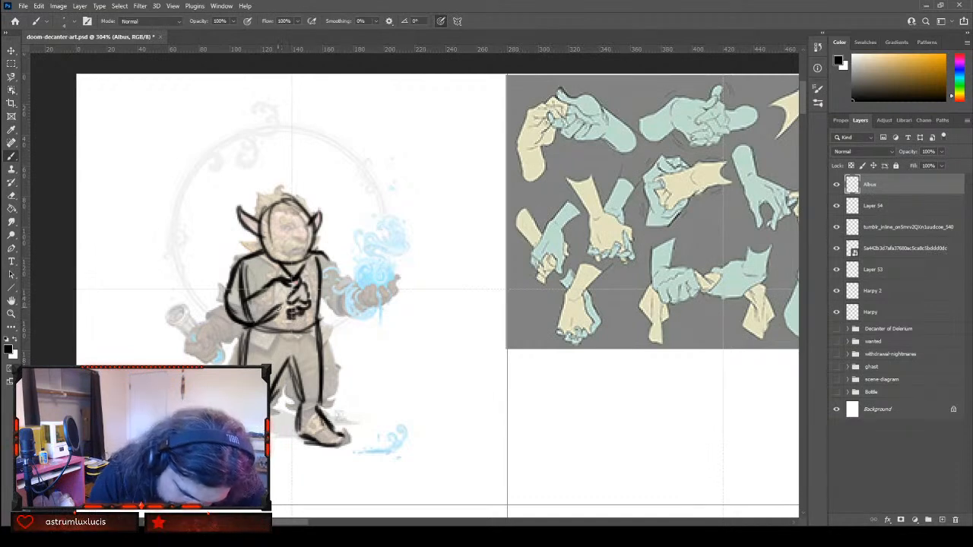
pyautogui.moveTo(278, 308); pyautogui.dragTo(286, 312)
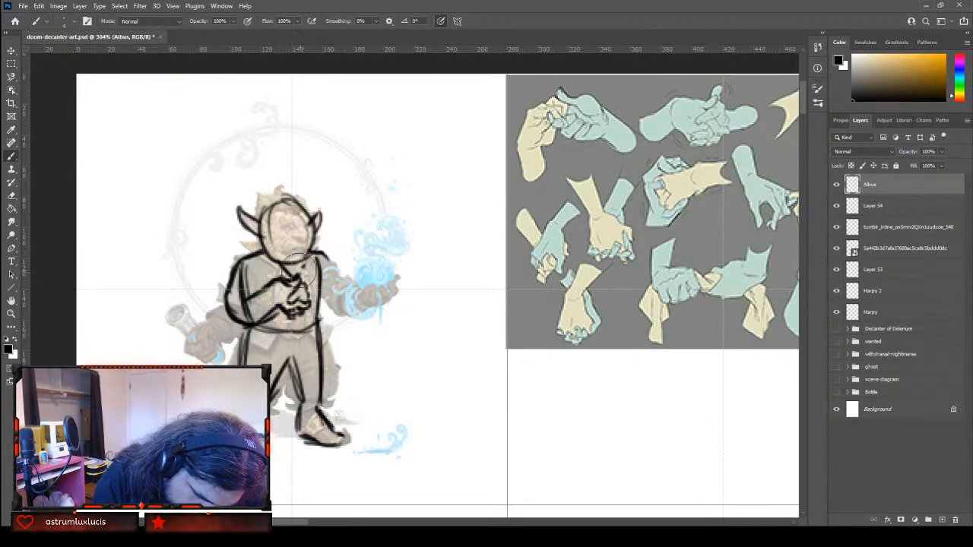
pyautogui.moveTo(292, 274)
pyautogui.mouseDown()
pyautogui.moveTo(284, 267)
pyautogui.moveTo(300, 262)
pyautogui.mouseUp()
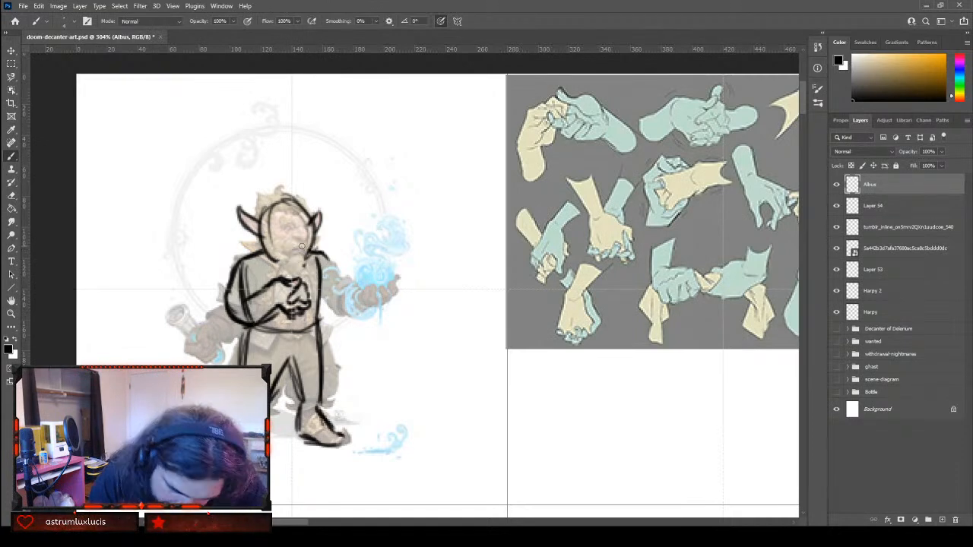
pyautogui.moveTo(298, 273); pyautogui.dragTo(310, 278)
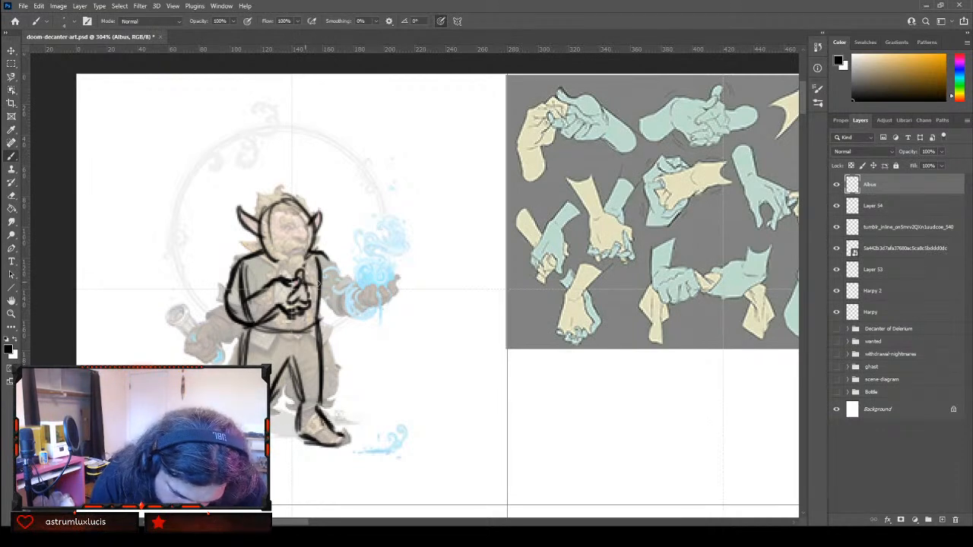
# Sketch the far arm bent toward the hands, clean up the overlapping torso lines and add the coat edges below the waist
pyautogui.moveTo(309, 304)
pyautogui.mouseDown()
pyautogui.moveTo(332, 310)
pyautogui.moveTo(338, 292)
pyautogui.moveTo(329, 310)
pyautogui.mouseUp()
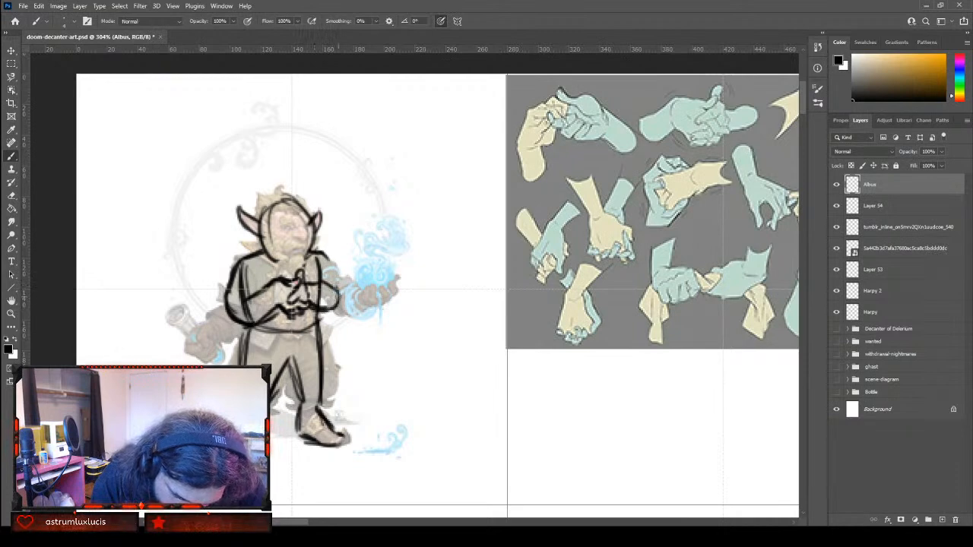
pyautogui.moveTo(325, 255)
pyautogui.mouseDown()
pyautogui.moveTo(339, 298)
pyautogui.moveTo(321, 291)
pyautogui.moveTo(324, 302)
pyautogui.moveTo(251, 300)
pyautogui.moveTo(273, 293)
pyautogui.moveTo(259, 270)
pyautogui.moveTo(247, 289)
pyautogui.moveTo(228, 285)
pyautogui.moveTo(250, 282)
pyautogui.moveTo(255, 320)
pyautogui.mouseUp()
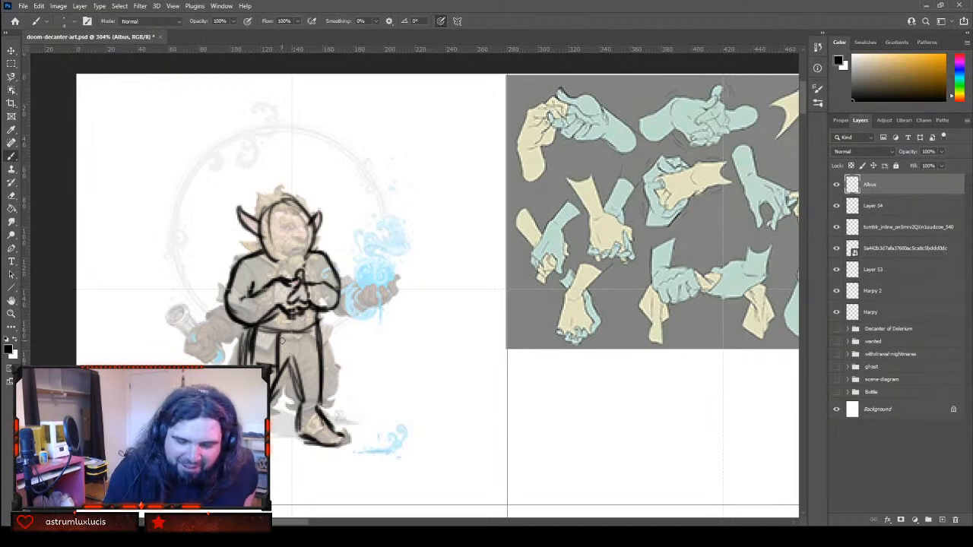
pyautogui.moveTo(283, 336); pyautogui.dragTo(276, 376)
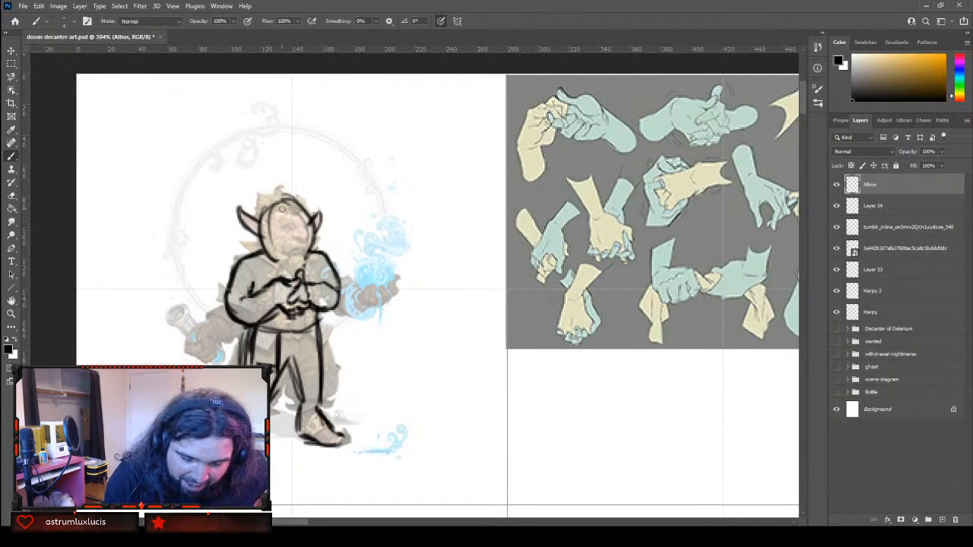
# Try clearing the head outline above the face and marking two small dot eyes inside it
pyautogui.moveTo(273, 202)
pyautogui.mouseDown()
pyautogui.moveTo(270, 221)
pyautogui.moveTo(279, 225)
pyautogui.mouseUp()
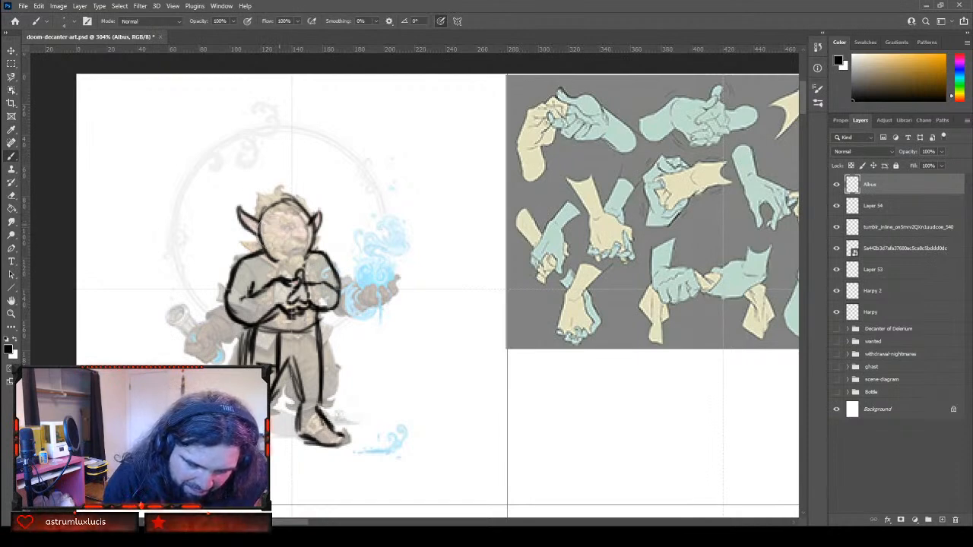
pyautogui.moveTo(284, 179)
pyautogui.mouseDown()
pyautogui.moveTo(264, 214)
pyautogui.moveTo(278, 228)
pyautogui.moveTo(299, 201)
pyautogui.mouseUp()
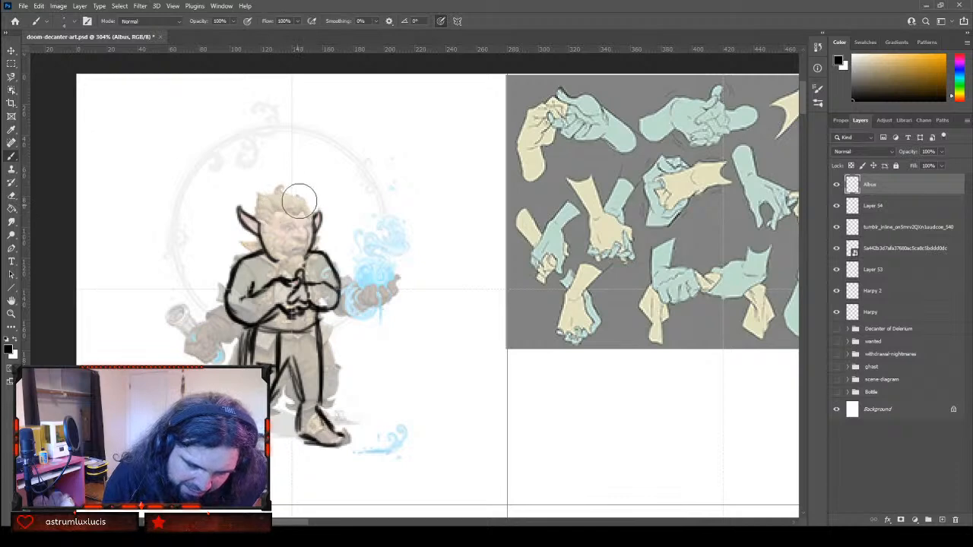
pyautogui.press('[')
pyautogui.press('[')
pyautogui.press('[')
pyautogui.press('[')
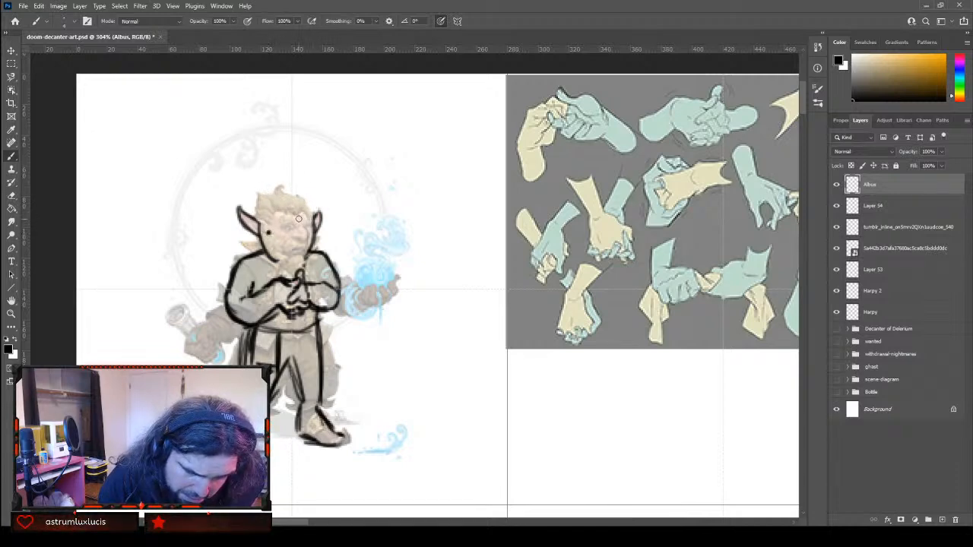
pyautogui.click(293, 231)
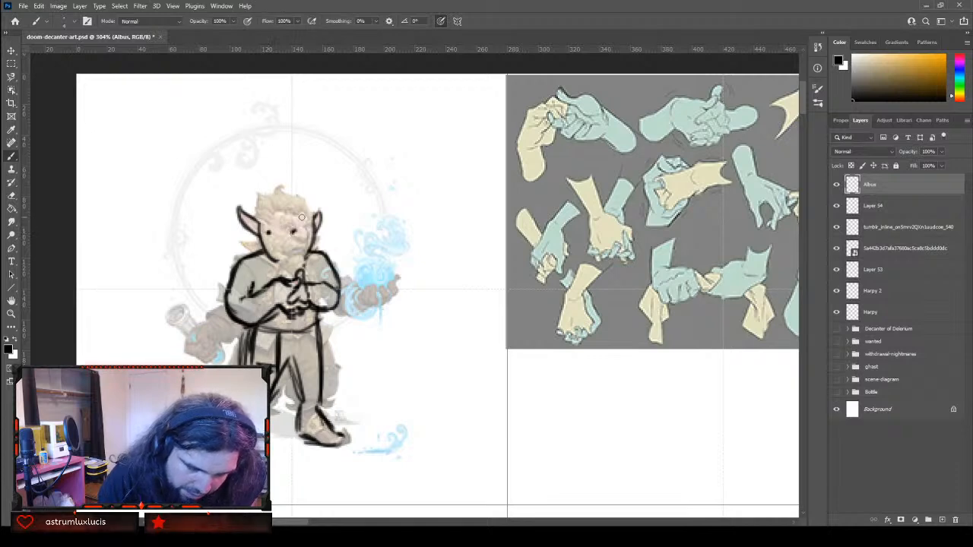
pyautogui.moveTo(297, 234); pyautogui.dragTo(273, 228)
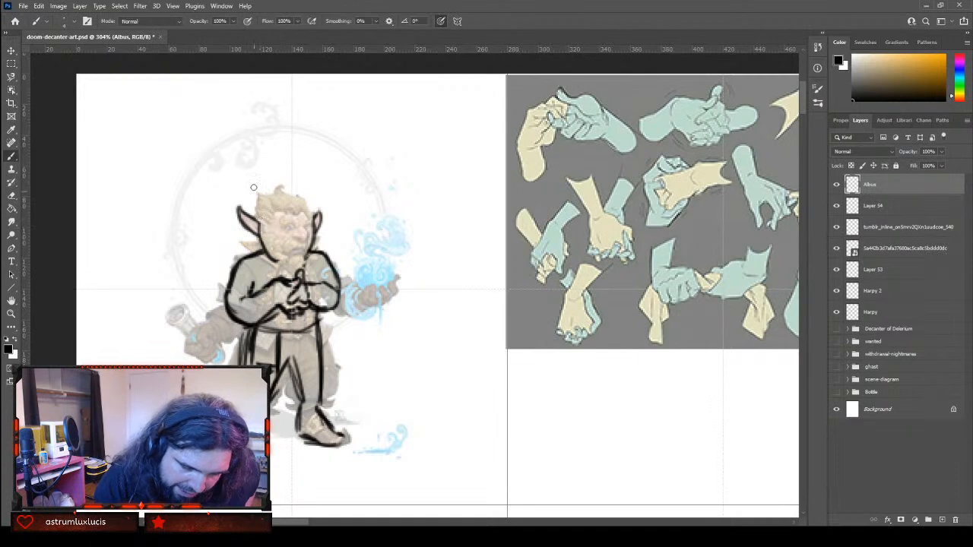
# Remove both pointed ears and redraw the head as a plain rounded outline
pyautogui.press(']')
pyautogui.moveTo(241, 212)
pyautogui.mouseDown()
pyautogui.moveTo(244, 223)
pyautogui.moveTo(251, 213)
pyautogui.mouseUp()
pyautogui.moveTo(316, 199)
pyautogui.mouseDown()
pyautogui.moveTo(301, 229)
pyautogui.moveTo(303, 242)
pyautogui.moveTo(316, 226)
pyautogui.moveTo(312, 248)
pyautogui.moveTo(271, 260)
pyautogui.mouseUp()
pyautogui.press('[')
pyautogui.press('[')
pyautogui.press('[')
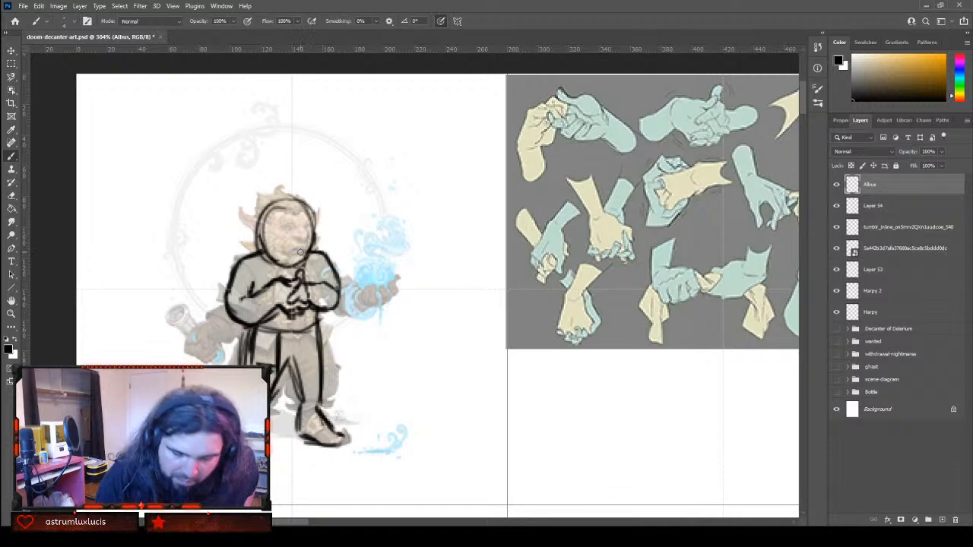
# Hide the faded gnome reference layer and sketch two heavy, worried eyebrows across the upper face
pyautogui.click(837, 228)
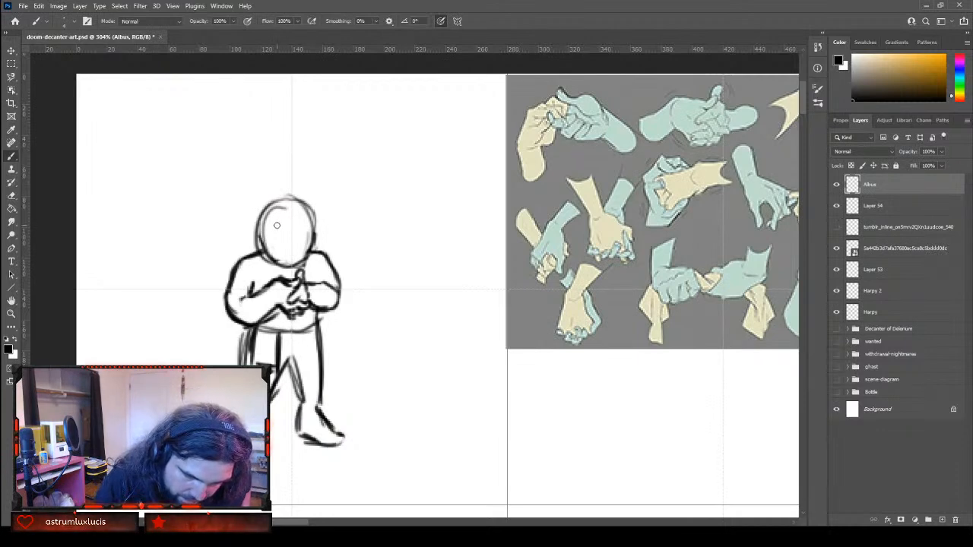
pyautogui.moveTo(279, 220)
pyautogui.mouseDown()
pyautogui.moveTo(260, 224)
pyautogui.moveTo(301, 205)
pyautogui.moveTo(293, 225)
pyautogui.moveTo(315, 229)
pyautogui.moveTo(304, 224)
pyautogui.moveTo(354, 200)
pyautogui.mouseUp()
# Sketch a rounded nose with a curved bridge, dark underside and two nostrils in the middle of the face
pyautogui.press('z')
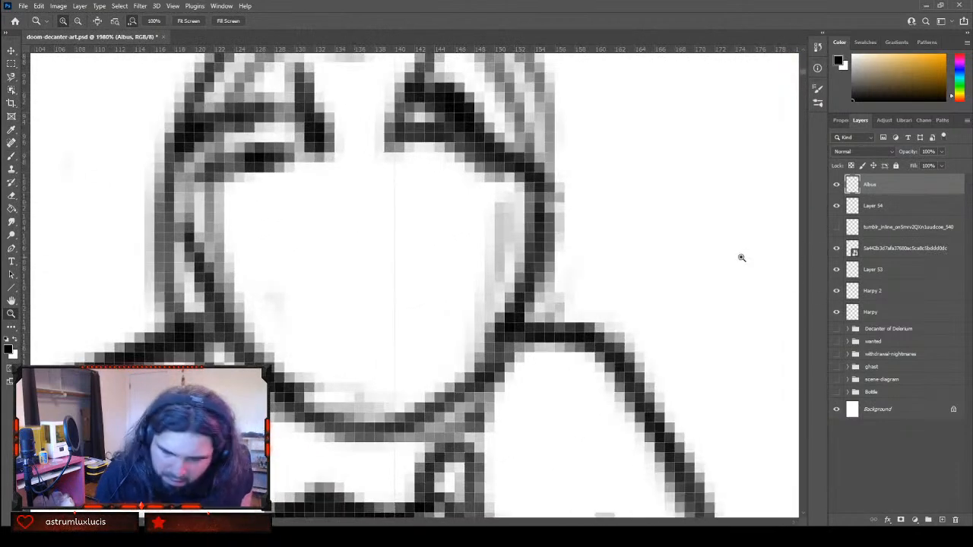
pyautogui.click(12, 155)
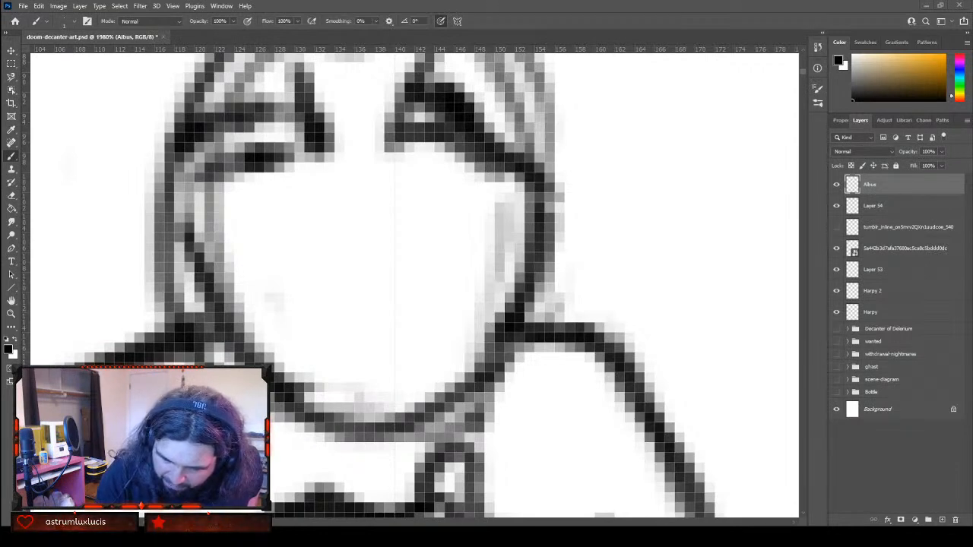
pyautogui.click(803, 48)
pyautogui.click(803, 48)
pyautogui.click(803, 48)
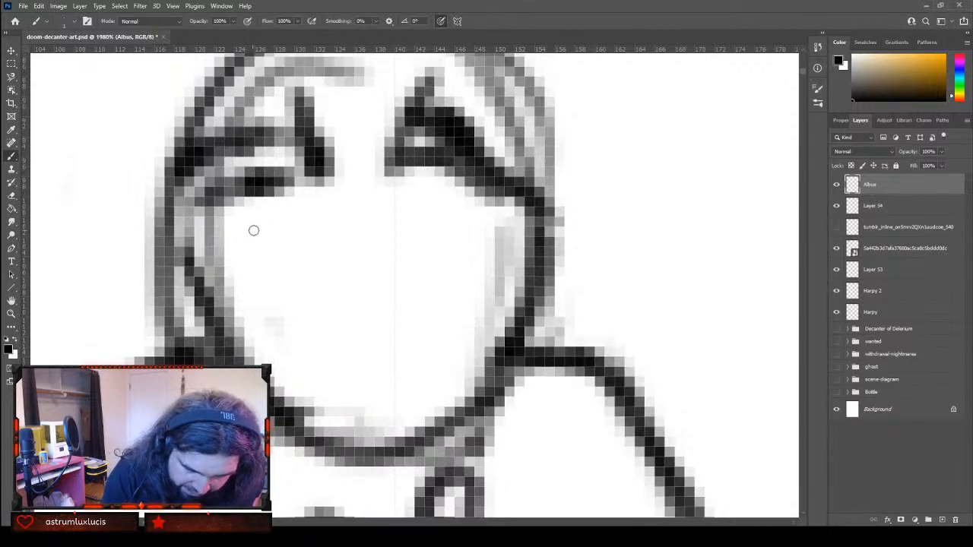
pyautogui.moveTo(238, 242)
pyautogui.mouseDown()
pyautogui.moveTo(294, 203)
pyautogui.moveTo(323, 222)
pyautogui.mouseUp()
pyautogui.moveTo(318, 259)
pyautogui.mouseDown()
pyautogui.moveTo(330, 237)
pyautogui.moveTo(400, 246)
pyautogui.moveTo(410, 283)
pyautogui.mouseUp()
pyautogui.moveTo(301, 302)
pyautogui.mouseDown()
pyautogui.moveTo(344, 325)
pyautogui.moveTo(312, 330)
pyautogui.moveTo(366, 357)
pyautogui.moveTo(347, 356)
pyautogui.moveTo(401, 325)
pyautogui.moveTo(427, 287)
pyautogui.moveTo(431, 316)
pyautogui.mouseUp()
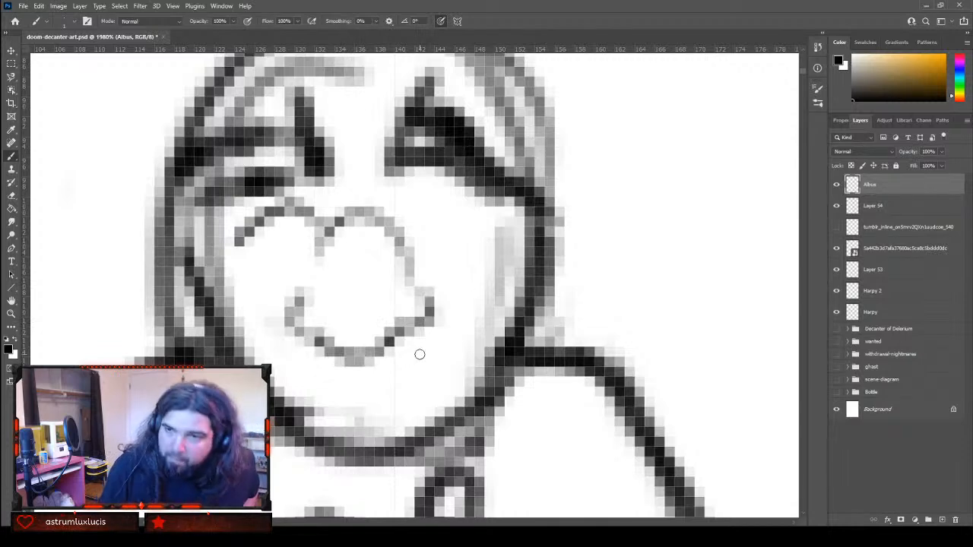
pyautogui.moveTo(298, 324)
pyautogui.mouseDown()
pyautogui.moveTo(364, 359)
pyautogui.moveTo(418, 318)
pyautogui.moveTo(322, 321)
pyautogui.moveTo(322, 304)
pyautogui.moveTo(324, 335)
pyautogui.mouseUp()
pyautogui.click(397, 317)
pyautogui.moveTo(397, 317); pyautogui.dragTo(397, 302)
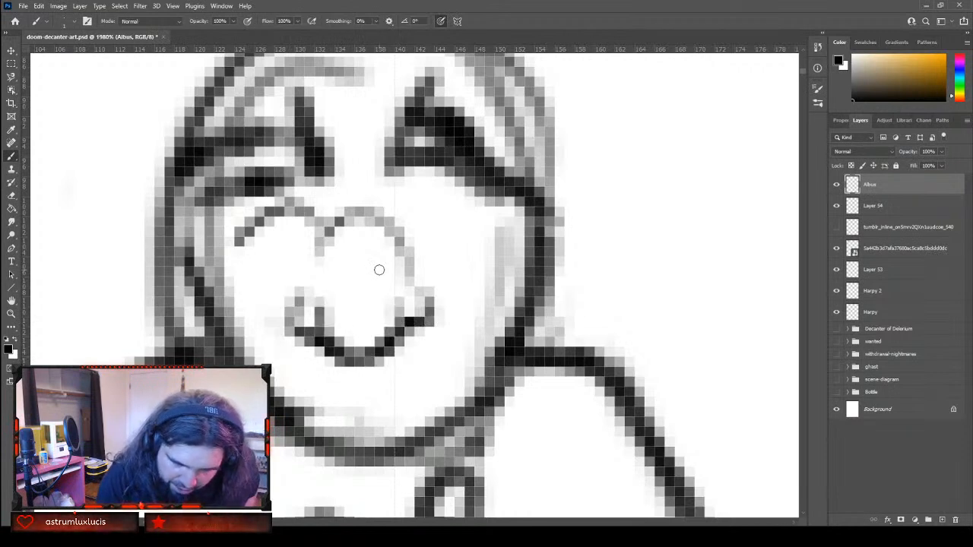
# Clear the stray eye arc and the old inner cheek and jaw lines, and redraw a thinner chin curve
pyautogui.moveTo(298, 219)
pyautogui.mouseDown()
pyautogui.moveTo(298, 211)
pyautogui.moveTo(245, 227)
pyautogui.moveTo(232, 304)
pyautogui.moveTo(320, 407)
pyautogui.moveTo(343, 377)
pyautogui.moveTo(428, 395)
pyautogui.moveTo(464, 330)
pyautogui.moveTo(487, 323)
pyautogui.moveTo(495, 261)
pyautogui.moveTo(525, 289)
pyautogui.mouseUp()
pyautogui.press('b')
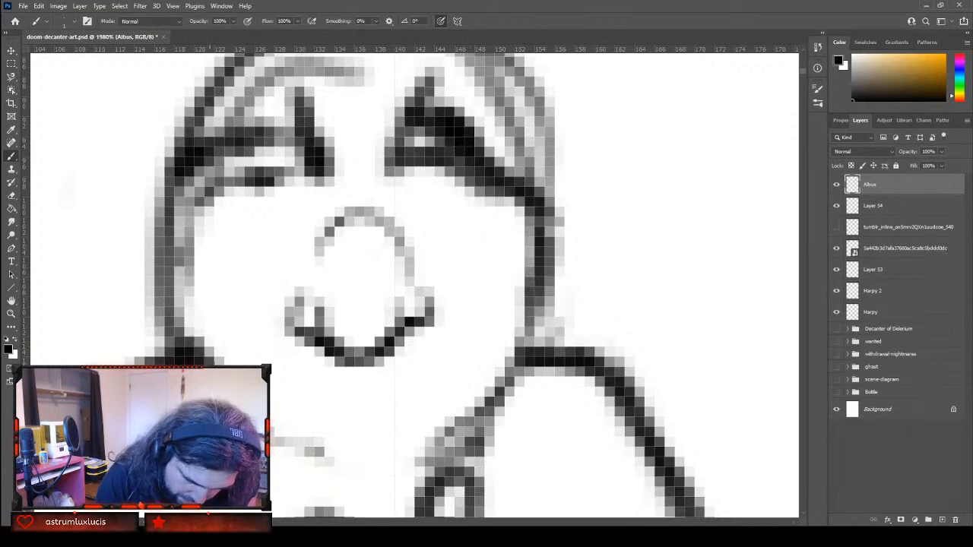
pyautogui.moveTo(276, 459)
pyautogui.mouseDown()
pyautogui.moveTo(305, 480)
pyautogui.moveTo(297, 470)
pyautogui.moveTo(394, 464)
pyautogui.moveTo(343, 485)
pyautogui.moveTo(359, 495)
pyautogui.moveTo(405, 472)
pyautogui.mouseUp()
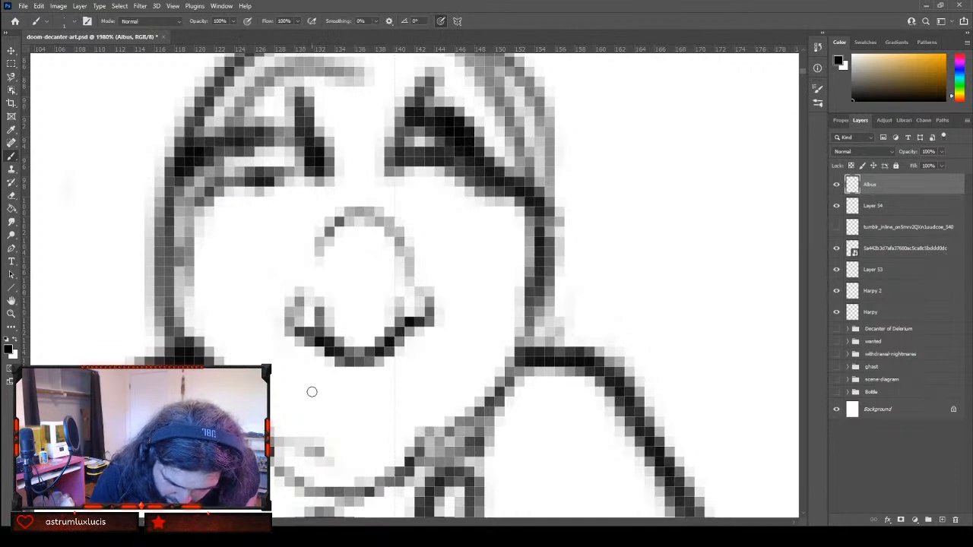
# Draw a downturned mouth line under the nose with a short lower-lip stroke above the chin
pyautogui.moveTo(286, 393)
pyautogui.mouseDown()
pyautogui.moveTo(359, 390)
pyautogui.moveTo(325, 375)
pyautogui.moveTo(280, 392)
pyautogui.mouseUp()
pyautogui.moveTo(369, 390)
pyautogui.mouseDown()
pyautogui.moveTo(400, 374)
pyautogui.moveTo(445, 403)
pyautogui.mouseUp()
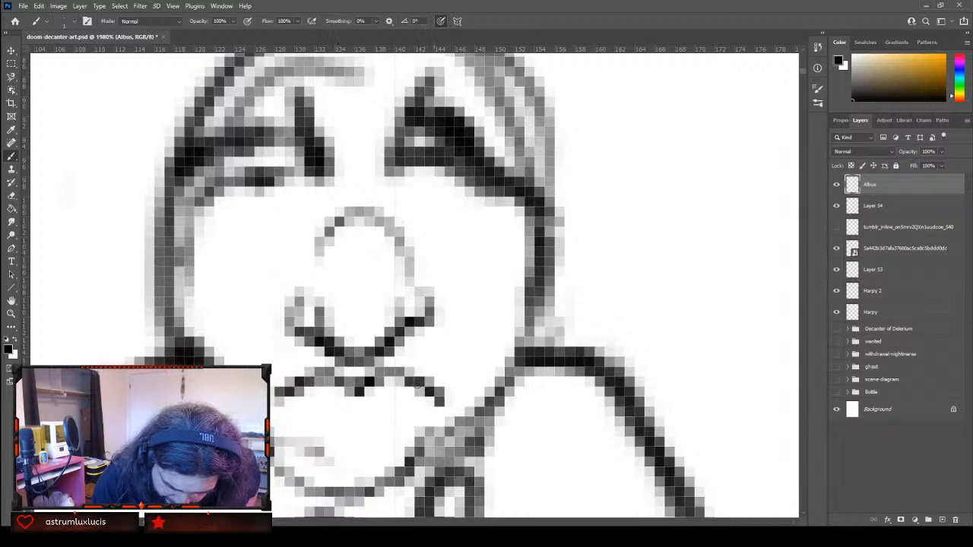
pyautogui.moveTo(332, 419)
pyautogui.mouseDown()
pyautogui.moveTo(388, 409)
pyautogui.moveTo(327, 422)
pyautogui.mouseUp()
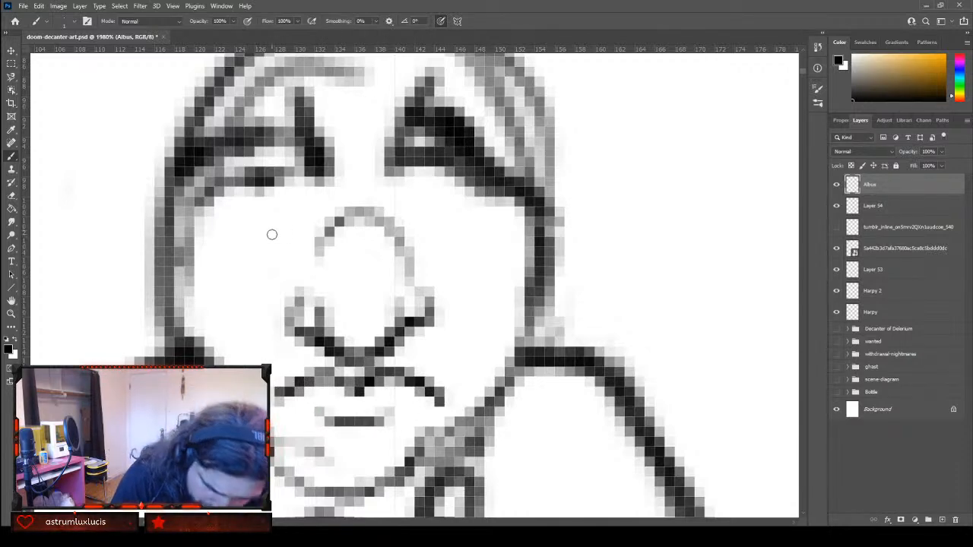
# Draw both eyes with dark pupils, curved upper lids and light under-eye lines
pyautogui.moveTo(228, 244)
pyautogui.mouseDown()
pyautogui.moveTo(244, 213)
pyautogui.moveTo(326, 196)
pyautogui.moveTo(300, 200)
pyautogui.moveTo(307, 209)
pyautogui.moveTo(290, 222)
pyautogui.moveTo(257, 242)
pyautogui.mouseUp()
pyautogui.moveTo(416, 227)
pyautogui.mouseDown()
pyautogui.moveTo(456, 190)
pyautogui.moveTo(482, 205)
pyautogui.moveTo(489, 223)
pyautogui.moveTo(444, 222)
pyautogui.mouseUp()
pyautogui.moveTo(237, 237)
pyautogui.mouseDown()
pyautogui.moveTo(246, 280)
pyautogui.moveTo(290, 272)
pyautogui.mouseUp()
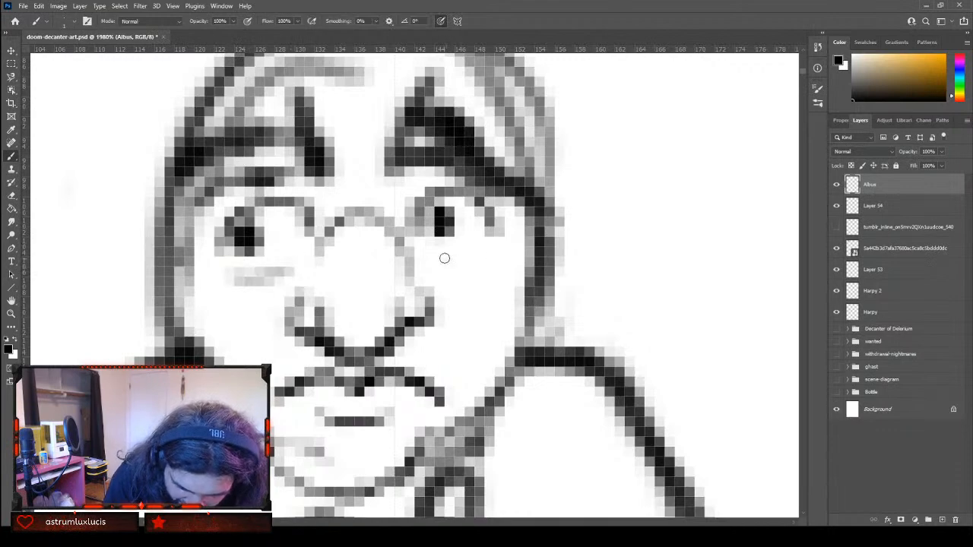
pyautogui.moveTo(446, 256); pyautogui.dragTo(481, 265)
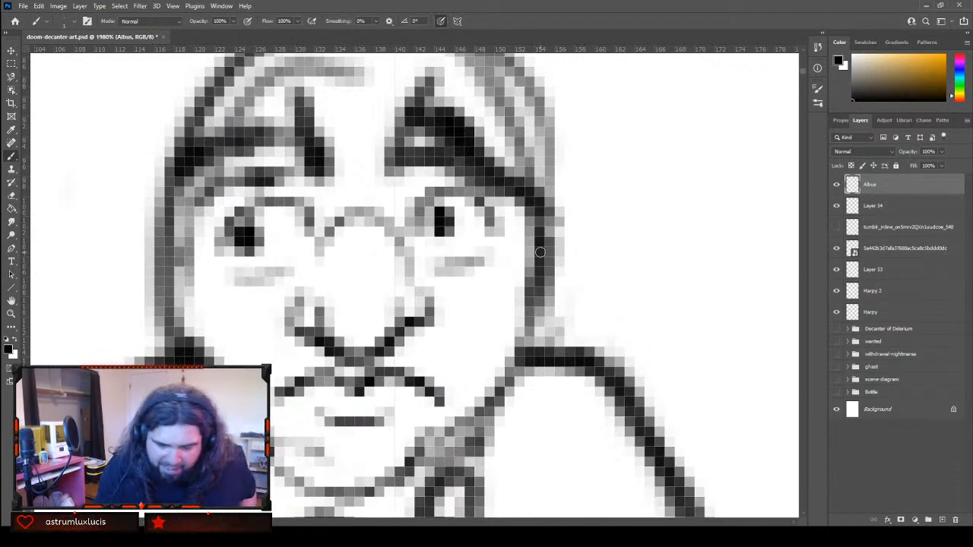
# Clear the old skull outline and the trial hair stroke above the eyebrows
pyautogui.press('z')
pyautogui.moveTo(531, 319); pyautogui.dragTo(433, 419)
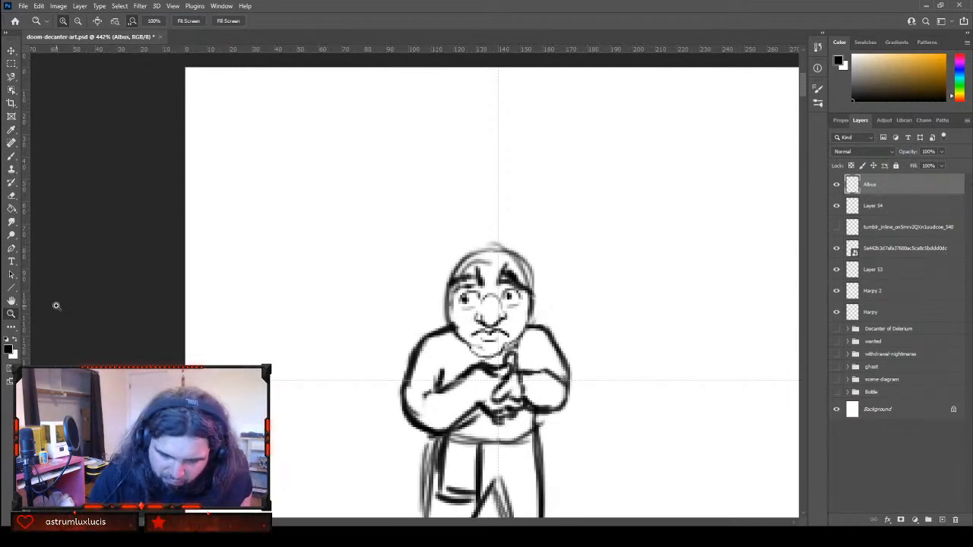
pyautogui.click(501, 343)
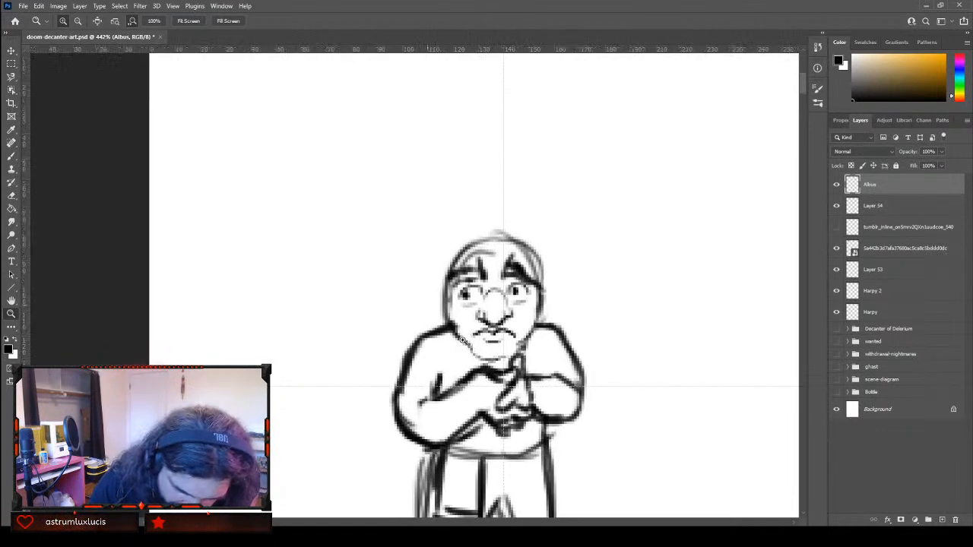
pyautogui.click(11, 156)
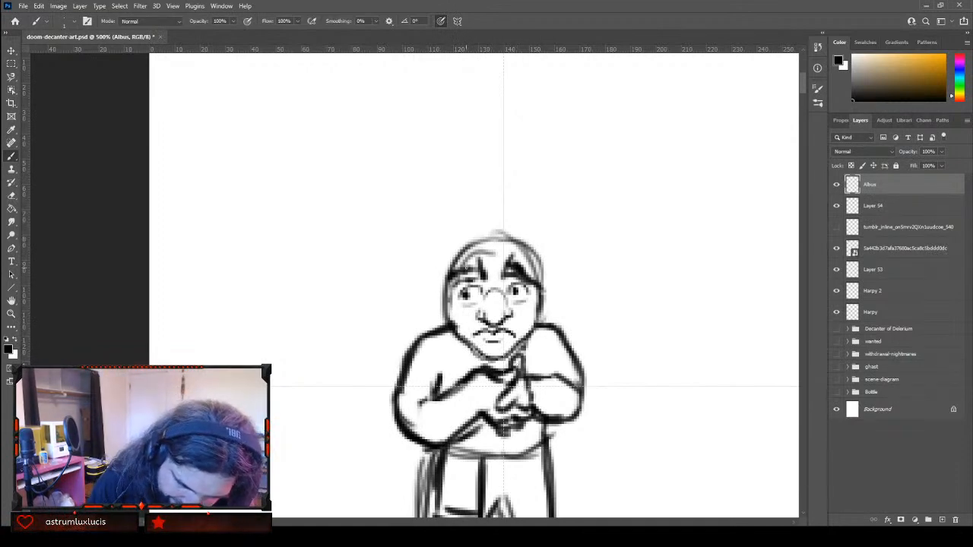
pyautogui.moveTo(457, 257); pyautogui.dragTo(460, 222)
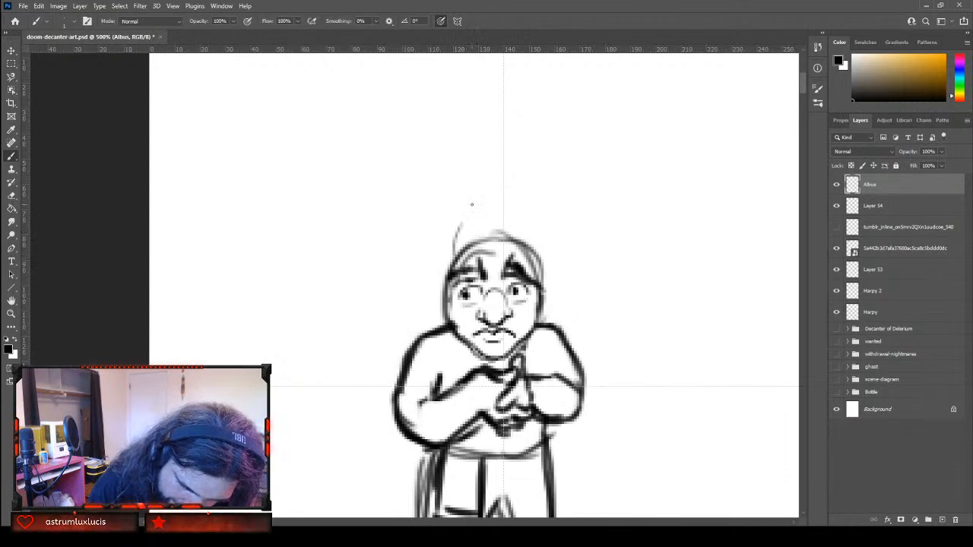
pyautogui.press(']')
pyautogui.press(']')
pyautogui.press(']')
pyautogui.press(']')
pyautogui.press(']')
pyautogui.press(']')
pyautogui.press(']')
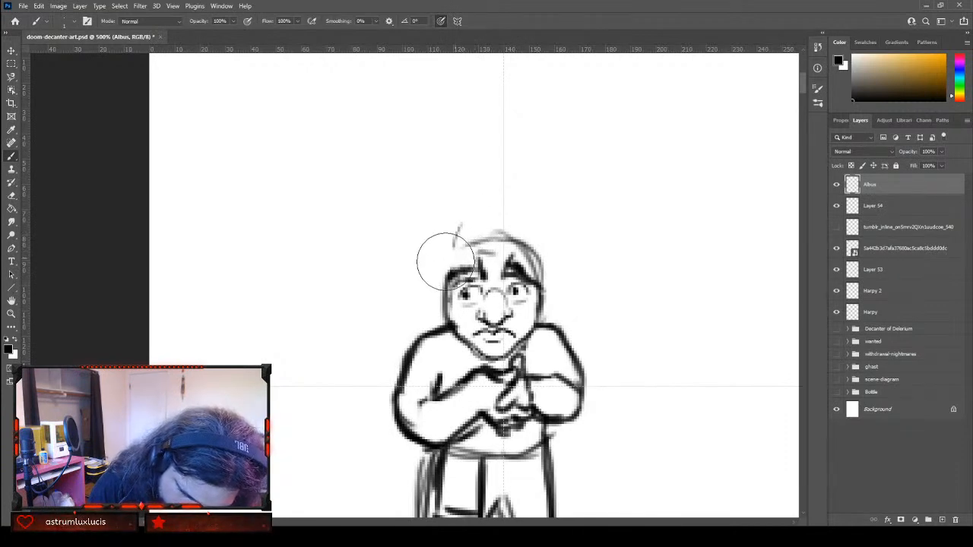
pyautogui.moveTo(446, 262)
pyautogui.mouseDown()
pyautogui.moveTo(467, 226)
pyautogui.moveTo(511, 219)
pyautogui.moveTo(490, 251)
pyautogui.moveTo(531, 207)
pyautogui.moveTo(507, 232)
pyautogui.moveTo(546, 277)
pyautogui.mouseUp()
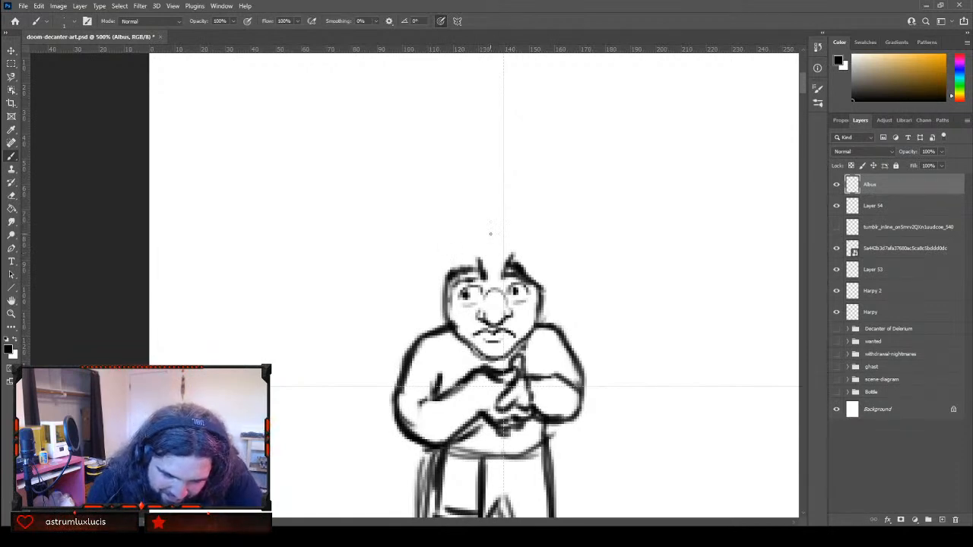
# Redraw the crown of the head with a dipped hairline across the forehead and down both temples
pyautogui.moveTo(472, 243)
pyautogui.mouseDown()
pyautogui.moveTo(452, 266)
pyautogui.moveTo(493, 236)
pyautogui.mouseUp()
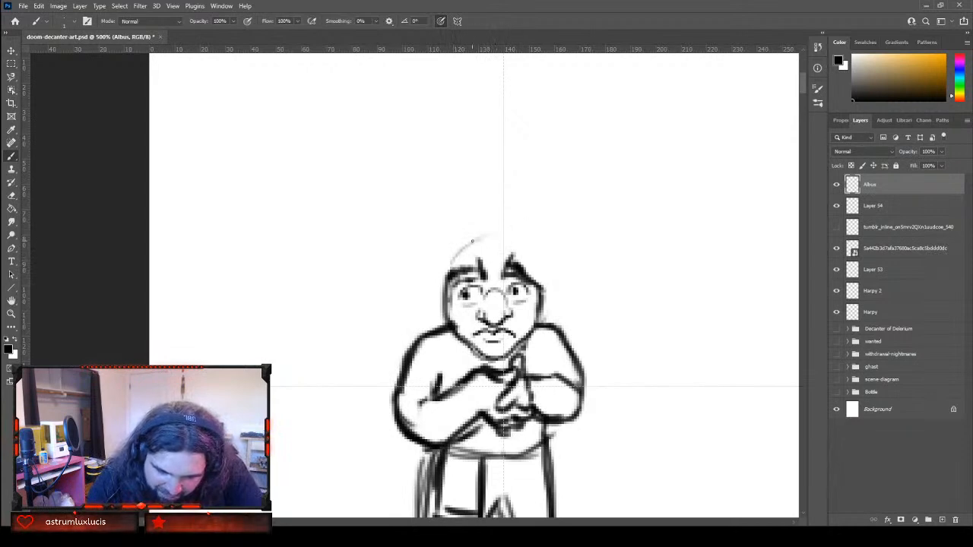
pyautogui.moveTo(470, 274)
pyautogui.mouseDown()
pyautogui.moveTo(447, 249)
pyautogui.moveTo(506, 250)
pyautogui.moveTo(521, 240)
pyautogui.moveTo(543, 291)
pyautogui.mouseUp()
pyautogui.moveTo(525, 249); pyautogui.dragTo(539, 288)
pyautogui.moveTo(502, 254)
pyautogui.mouseDown()
pyautogui.moveTo(532, 247)
pyautogui.moveTo(517, 233)
pyautogui.mouseUp()
pyautogui.moveTo(533, 232)
pyautogui.mouseDown()
pyautogui.moveTo(460, 242)
pyautogui.moveTo(451, 254)
pyautogui.mouseUp()
pyautogui.moveTo(461, 247); pyautogui.dragTo(444, 266)
pyautogui.moveTo(508, 233)
pyautogui.mouseDown()
pyautogui.moveTo(446, 254)
pyautogui.moveTo(444, 298)
pyautogui.mouseUp()
pyautogui.moveTo(445, 254); pyautogui.dragTo(444, 289)
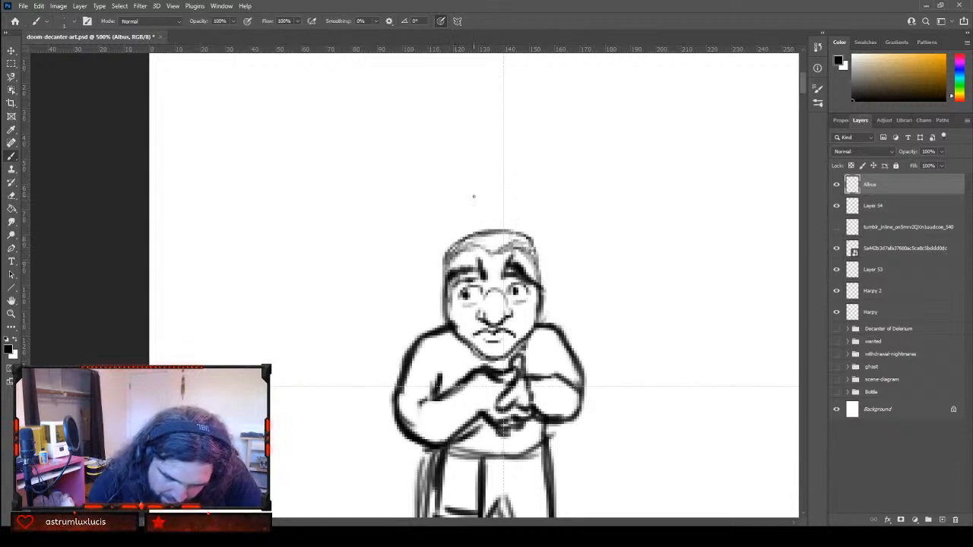
# Fill the hair with swept-back strokes along the crown and temples and add a loose topknot above it
pyautogui.moveTo(537, 251); pyautogui.dragTo(543, 279)
pyautogui.moveTo(538, 257); pyautogui.dragTo(533, 286)
pyautogui.moveTo(451, 253); pyautogui.dragTo(511, 233)
pyautogui.moveTo(505, 252)
pyautogui.mouseDown()
pyautogui.moveTo(522, 233)
pyautogui.moveTo(533, 239)
pyautogui.mouseUp()
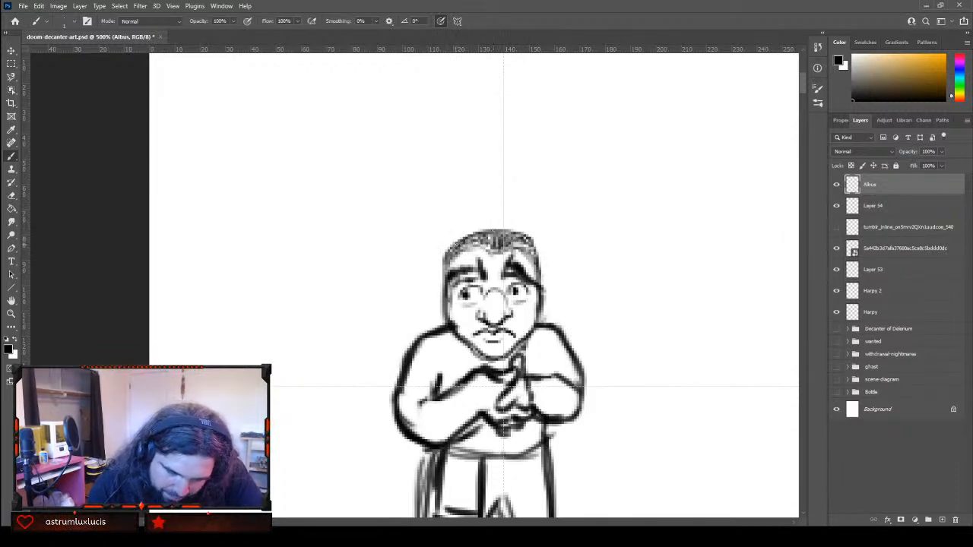
pyautogui.moveTo(475, 230)
pyautogui.mouseDown()
pyautogui.moveTo(505, 215)
pyautogui.moveTo(517, 227)
pyautogui.moveTo(496, 216)
pyautogui.moveTo(505, 224)
pyautogui.mouseUp()
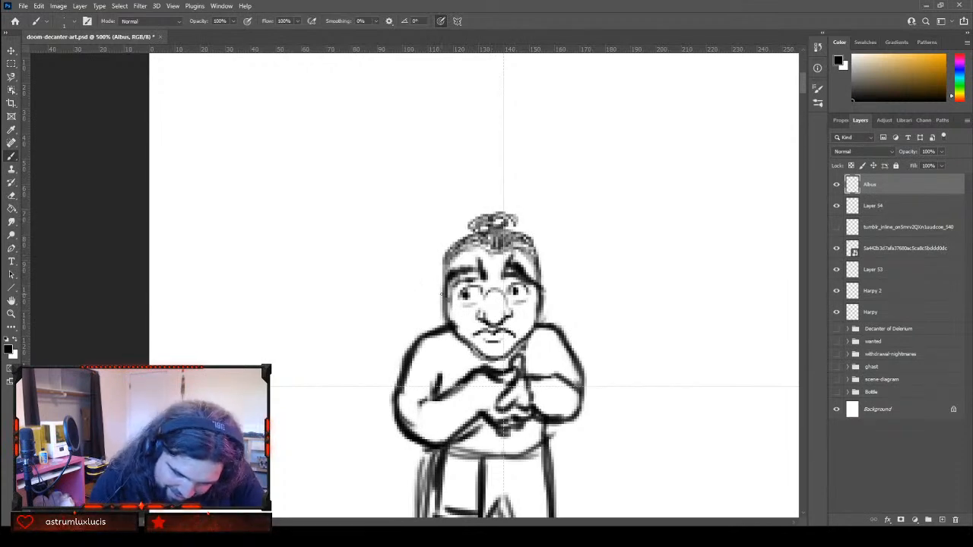
# Draw pointed ears on both sides of the head with inner-ear detail lines
pyautogui.moveTo(443, 272)
pyautogui.mouseDown()
pyautogui.moveTo(445, 298)
pyautogui.moveTo(418, 272)
pyautogui.moveTo(410, 308)
pyautogui.mouseUp()
pyautogui.moveTo(414, 304); pyautogui.dragTo(446, 320)
pyautogui.moveTo(417, 274); pyautogui.dragTo(444, 318)
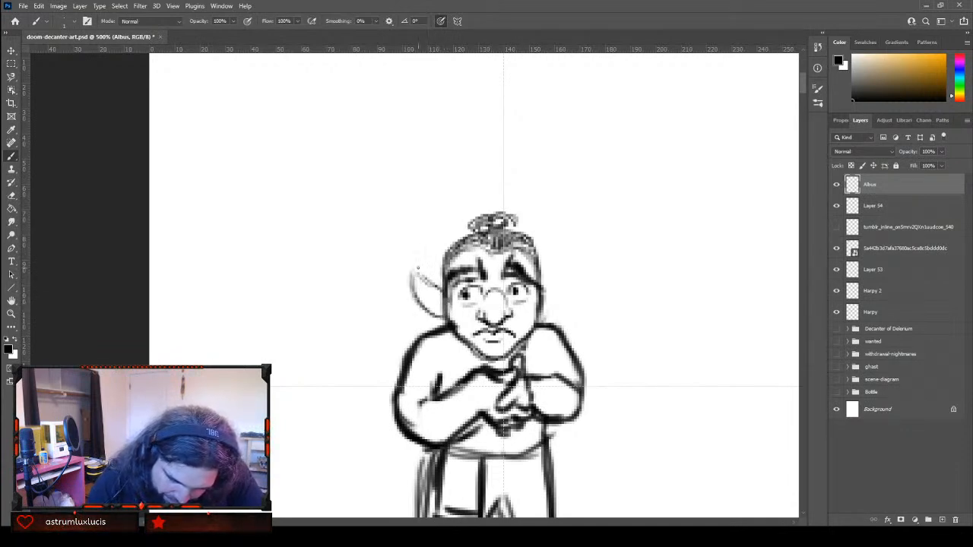
pyautogui.moveTo(540, 287)
pyautogui.mouseDown()
pyautogui.moveTo(568, 267)
pyautogui.moveTo(560, 310)
pyautogui.moveTo(572, 266)
pyautogui.moveTo(541, 316)
pyautogui.moveTo(545, 304)
pyautogui.mouseUp()
pyautogui.moveTo(442, 300); pyautogui.dragTo(435, 313)
pyautogui.moveTo(441, 303); pyautogui.dragTo(417, 283)
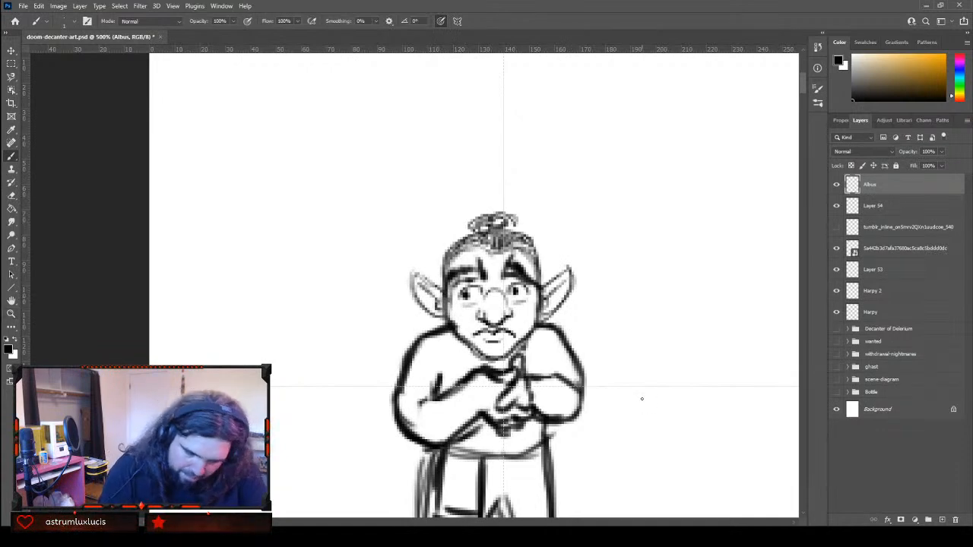
# Replace the waistline and old coat lines over the viewer's-left leg with a long coat flap ending in a ragged hem
pyautogui.click(12, 313)
pyautogui.moveTo(681, 413); pyautogui.dragTo(645, 430)
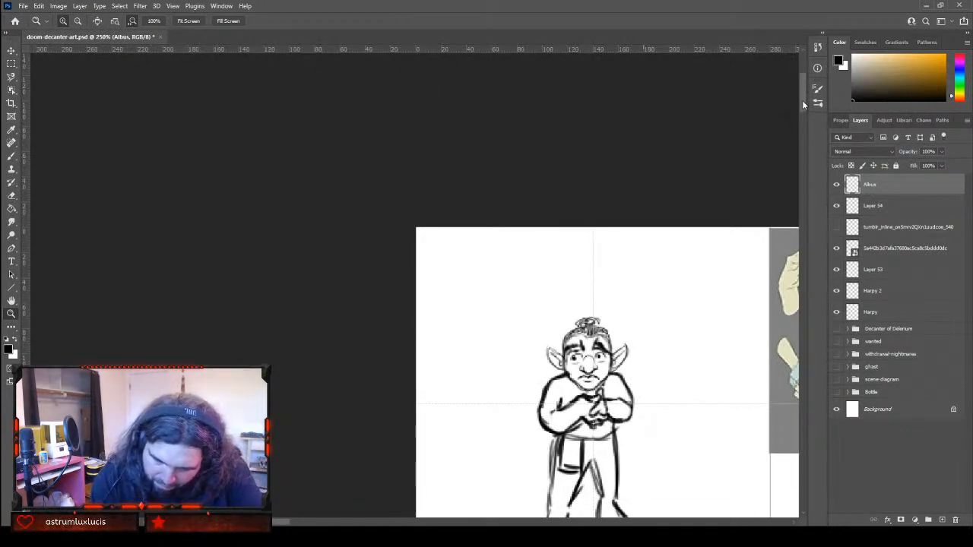
pyautogui.moveTo(802, 100); pyautogui.dragTo(797, 108)
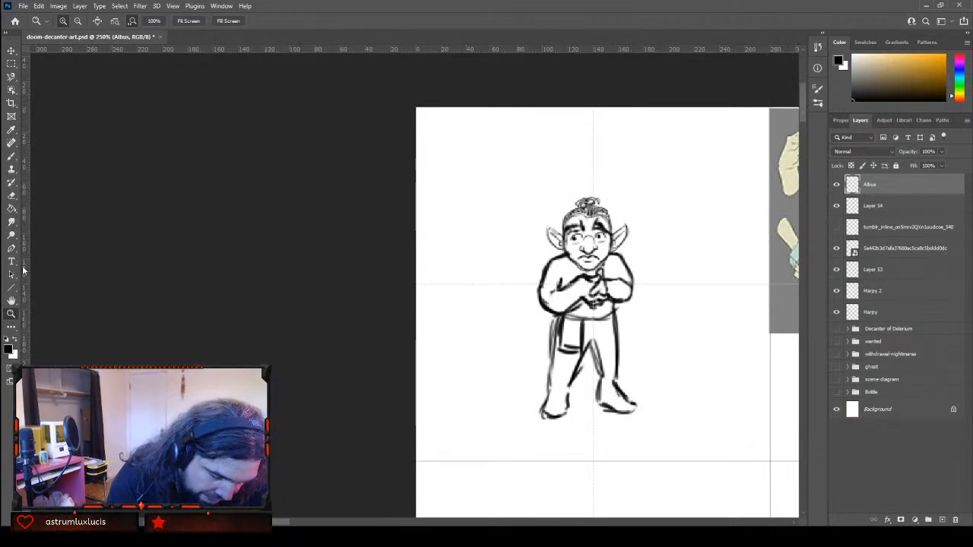
pyautogui.click(10, 157)
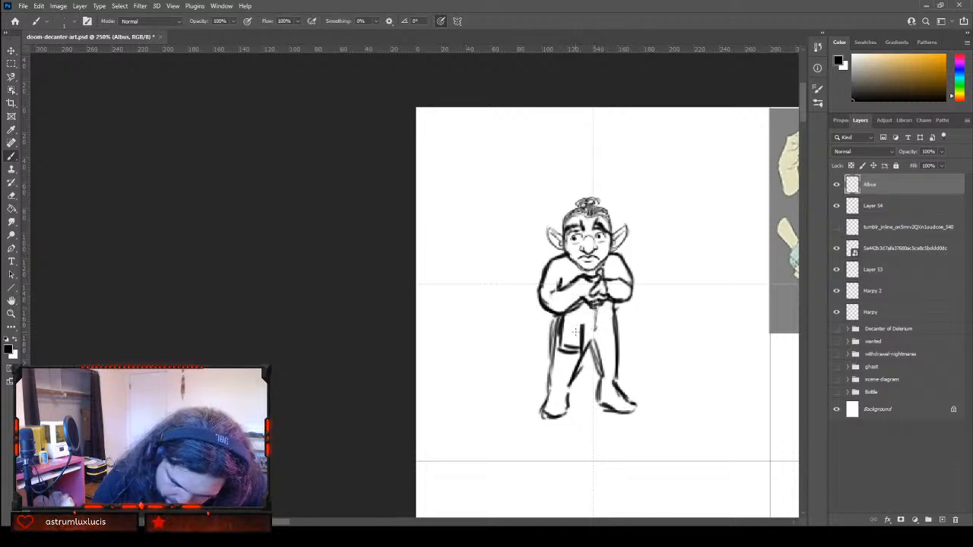
pyautogui.moveTo(579, 320)
pyautogui.mouseDown()
pyautogui.moveTo(564, 352)
pyautogui.moveTo(562, 335)
pyautogui.moveTo(558, 380)
pyautogui.moveTo(550, 334)
pyautogui.moveTo(544, 369)
pyautogui.moveTo(544, 346)
pyautogui.moveTo(561, 383)
pyautogui.moveTo(556, 372)
pyautogui.moveTo(583, 380)
pyautogui.moveTo(589, 346)
pyautogui.moveTo(584, 376)
pyautogui.moveTo(585, 346)
pyautogui.moveTo(578, 372)
pyautogui.moveTo(558, 344)
pyautogui.moveTo(555, 358)
pyautogui.moveTo(548, 350)
pyautogui.moveTo(552, 369)
pyautogui.mouseUp()
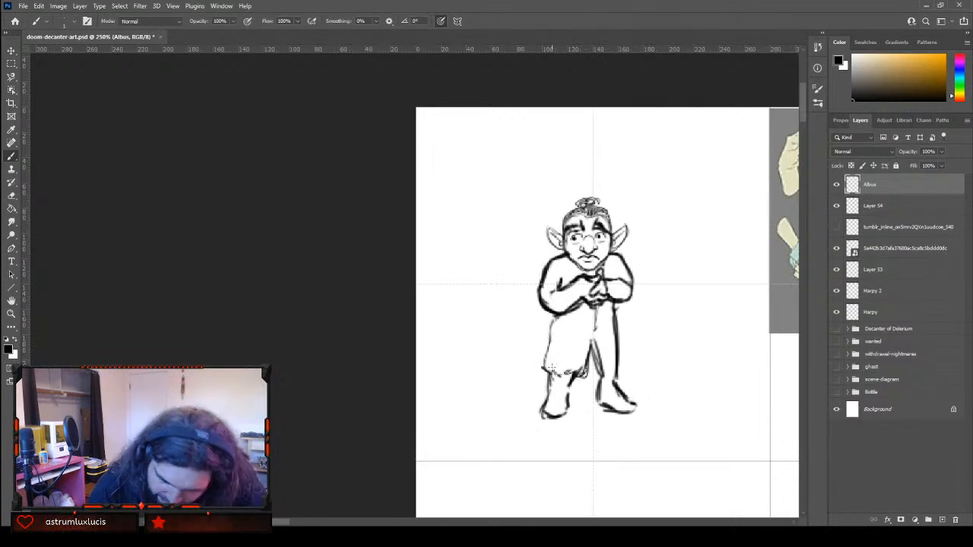
pyautogui.moveTo(555, 318)
pyautogui.mouseDown()
pyautogui.moveTo(543, 371)
pyautogui.moveTo(559, 371)
pyautogui.mouseUp()
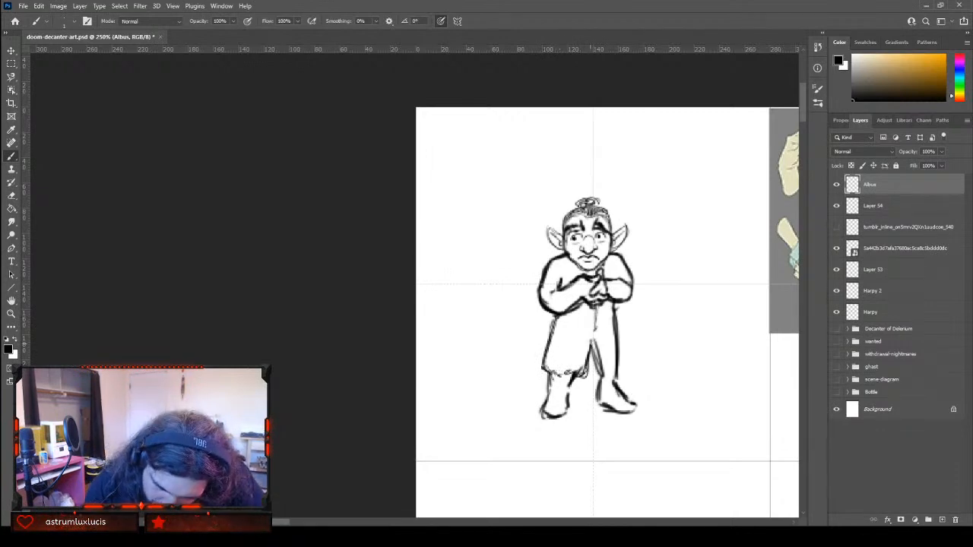
# Draw the viewer's-right leg of the baggy trousers with a gathered hem and add jagged boot cuffs below both hems
pyautogui.moveTo(593, 343); pyautogui.dragTo(594, 382)
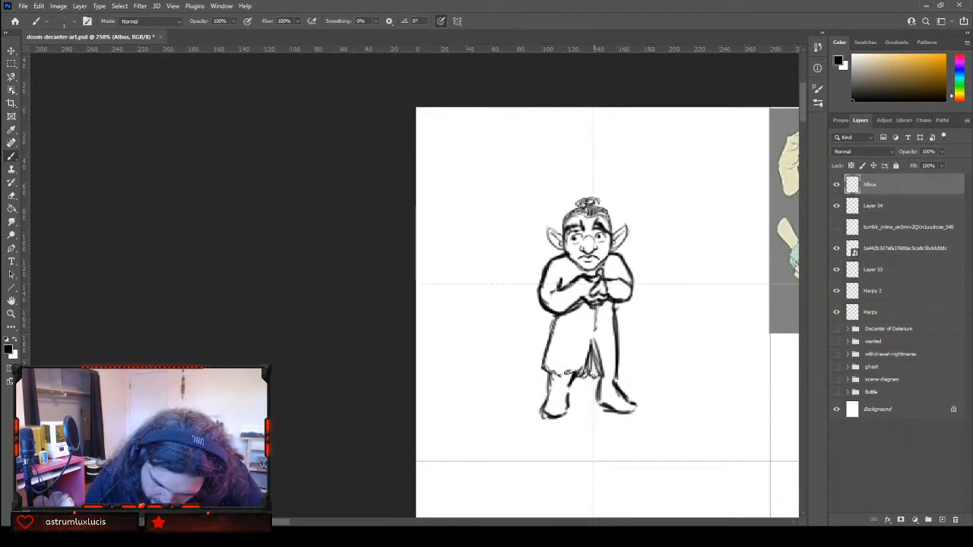
pyautogui.moveTo(598, 348)
pyautogui.mouseDown()
pyautogui.moveTo(598, 366)
pyautogui.moveTo(598, 342)
pyautogui.mouseUp()
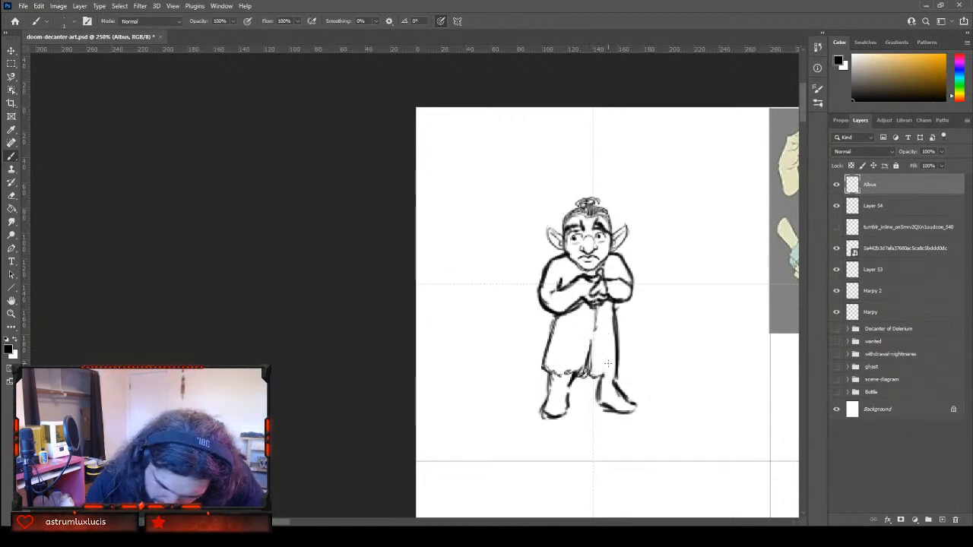
pyautogui.moveTo(616, 308)
pyautogui.mouseDown()
pyautogui.moveTo(627, 363)
pyautogui.moveTo(613, 380)
pyautogui.moveTo(613, 324)
pyautogui.mouseUp()
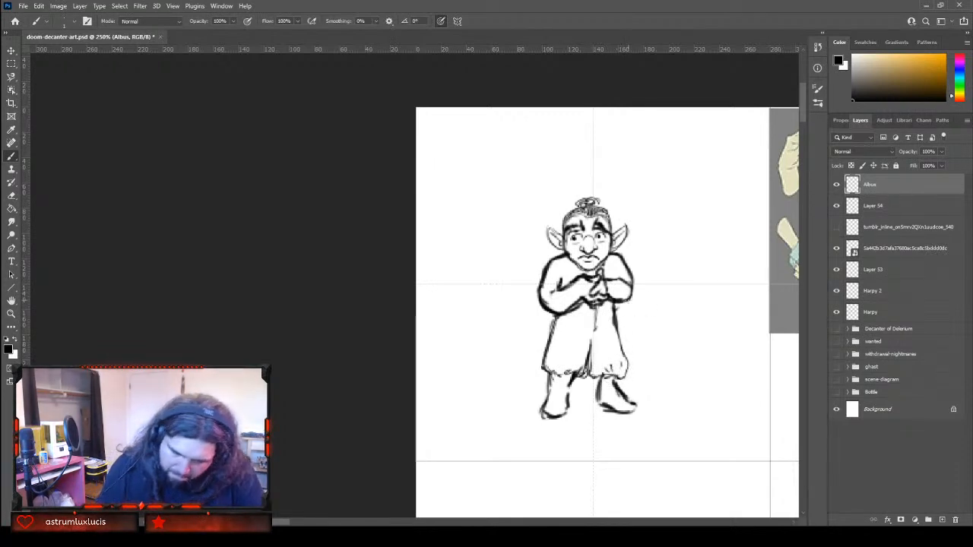
pyautogui.moveTo(552, 372)
pyautogui.mouseDown()
pyautogui.moveTo(542, 395)
pyautogui.moveTo(577, 400)
pyautogui.moveTo(599, 387)
pyautogui.moveTo(595, 397)
pyautogui.moveTo(617, 396)
pyautogui.mouseUp()
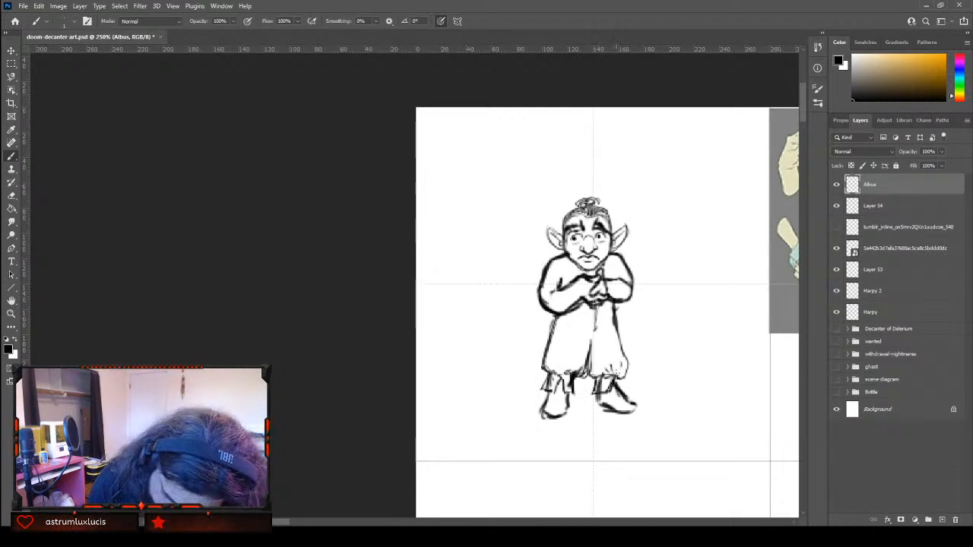
pyautogui.moveTo(613, 379); pyautogui.dragTo(628, 394)
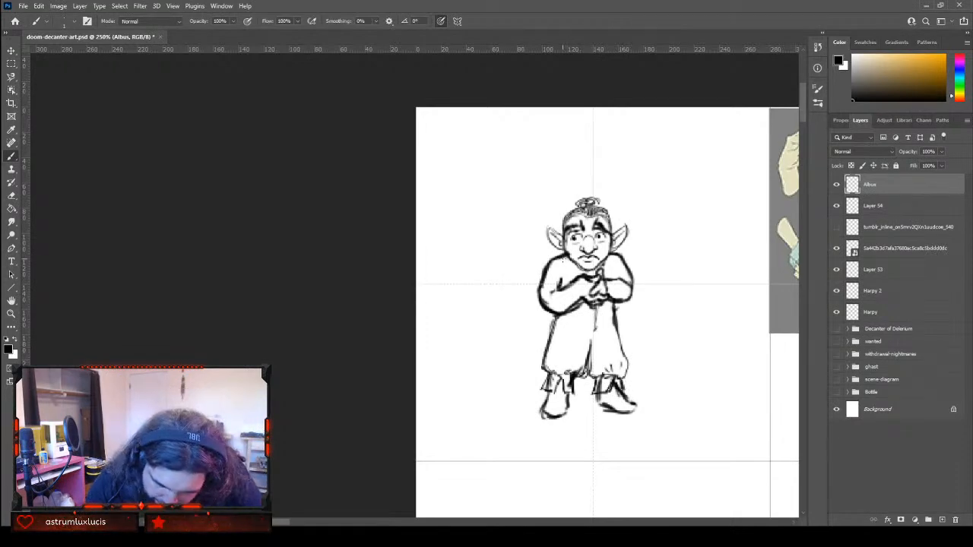
# Draw vest edges running down from both shoulders behind the clasped hands
pyautogui.moveTo(563, 257); pyautogui.dragTo(566, 287)
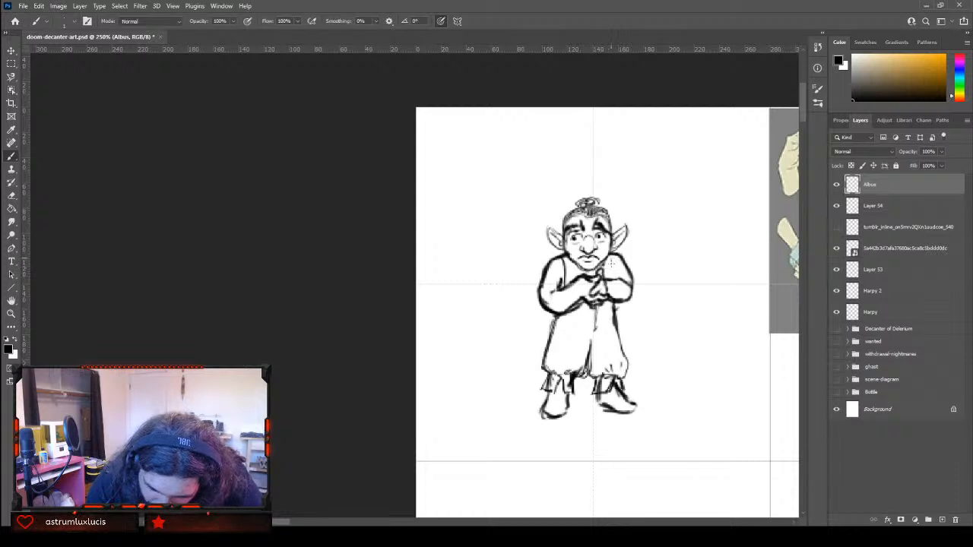
pyautogui.moveTo(612, 257); pyautogui.dragTo(612, 301)
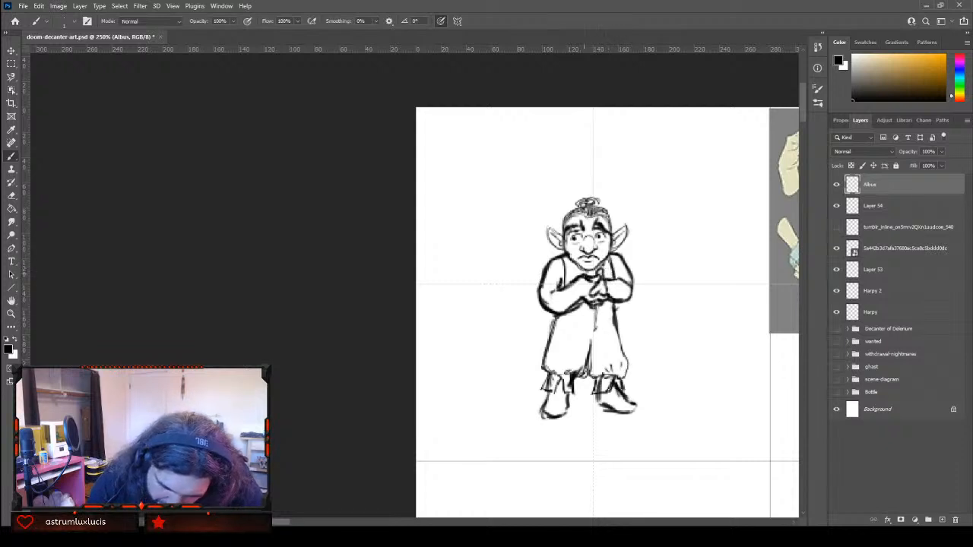
pyautogui.moveTo(575, 266)
pyautogui.mouseDown()
pyautogui.moveTo(581, 278)
pyautogui.moveTo(606, 277)
pyautogui.moveTo(575, 280)
pyautogui.moveTo(546, 266)
pyautogui.moveTo(539, 315)
pyautogui.moveTo(571, 312)
pyautogui.mouseUp()
# Reshape both sleeves as loose, rounded folds around the forearms and remove the topknot above the head
pyautogui.moveTo(614, 281); pyautogui.dragTo(628, 301)
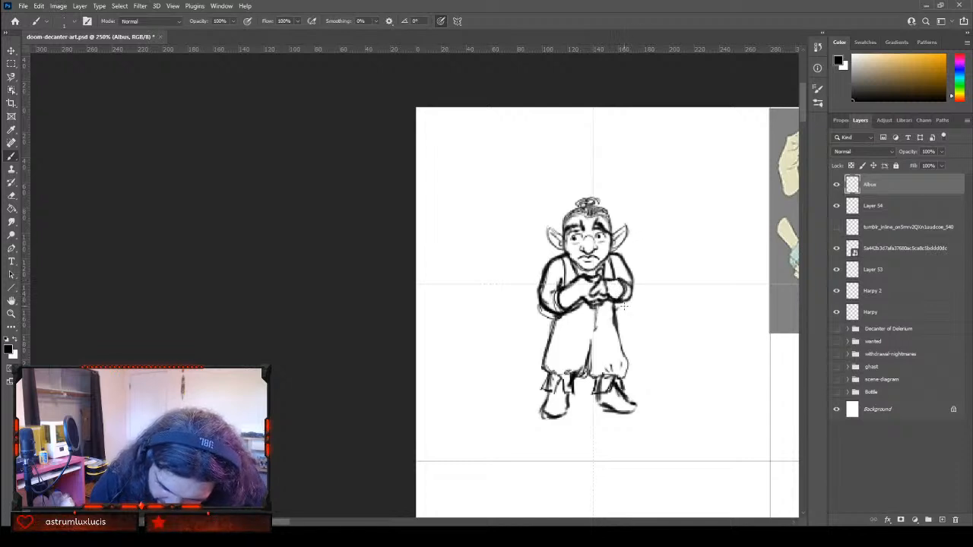
pyautogui.moveTo(616, 310)
pyautogui.mouseDown()
pyautogui.moveTo(629, 265)
pyautogui.moveTo(639, 304)
pyautogui.mouseUp()
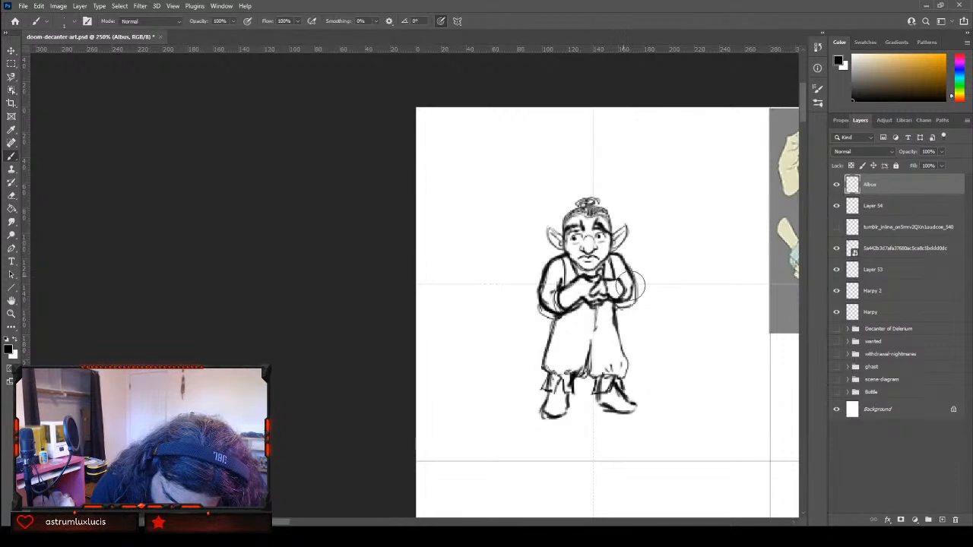
pyautogui.moveTo(630, 286)
pyautogui.mouseDown()
pyautogui.moveTo(628, 309)
pyautogui.moveTo(635, 283)
pyautogui.mouseUp()
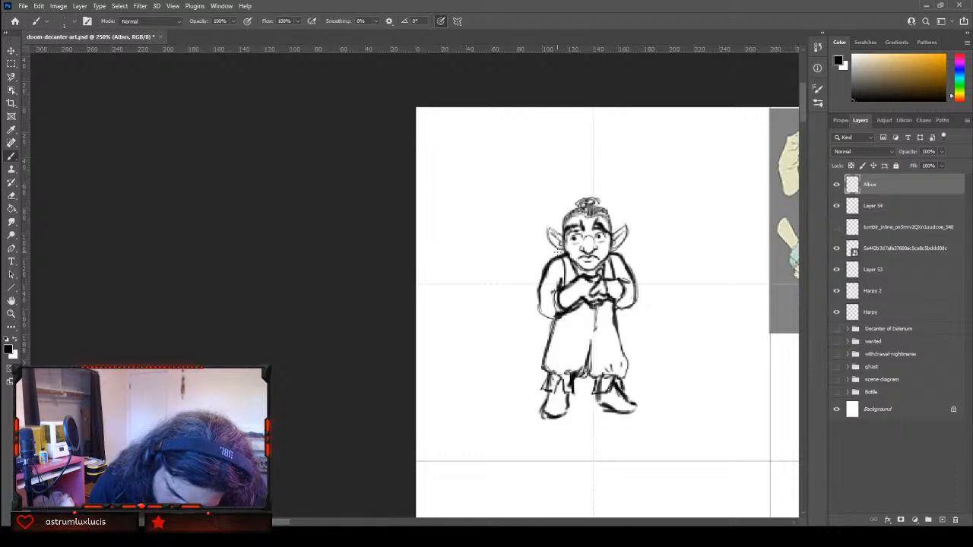
pyautogui.moveTo(544, 293)
pyautogui.mouseDown()
pyautogui.moveTo(537, 318)
pyautogui.moveTo(550, 320)
pyautogui.moveTo(555, 295)
pyautogui.mouseUp()
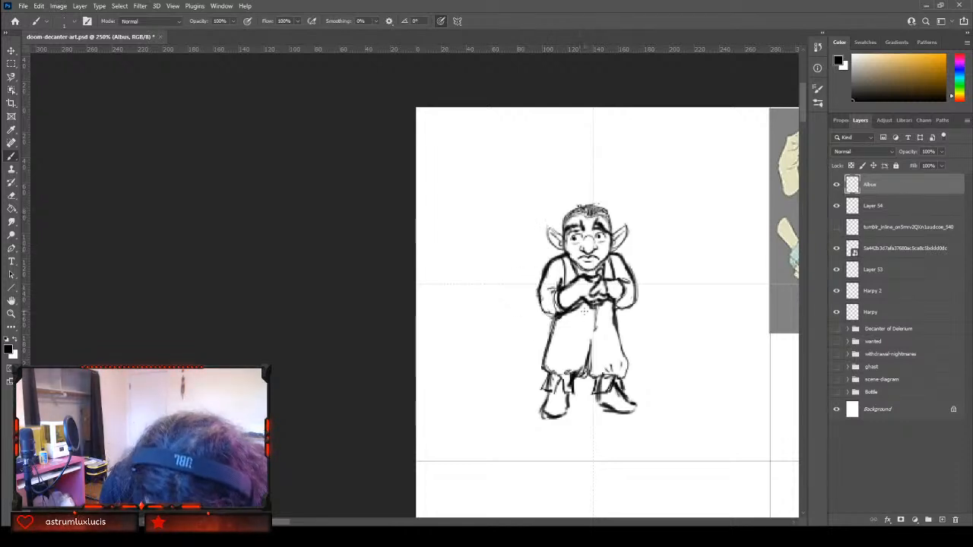
# Draw a buckled belt across the waist below the hands and fill both trouser legs with thin vertical stripes
pyautogui.moveTo(567, 311); pyautogui.dragTo(595, 313)
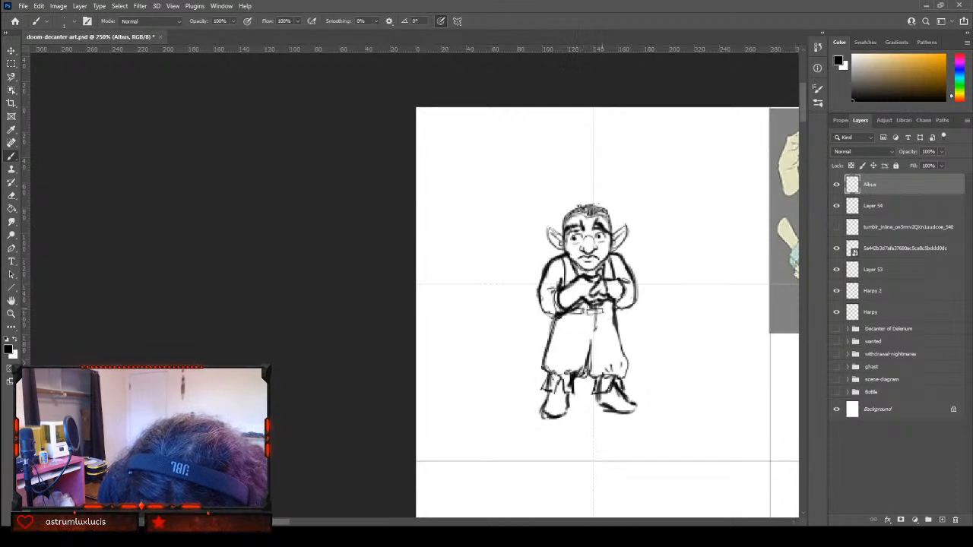
pyautogui.moveTo(602, 311); pyautogui.dragTo(613, 310)
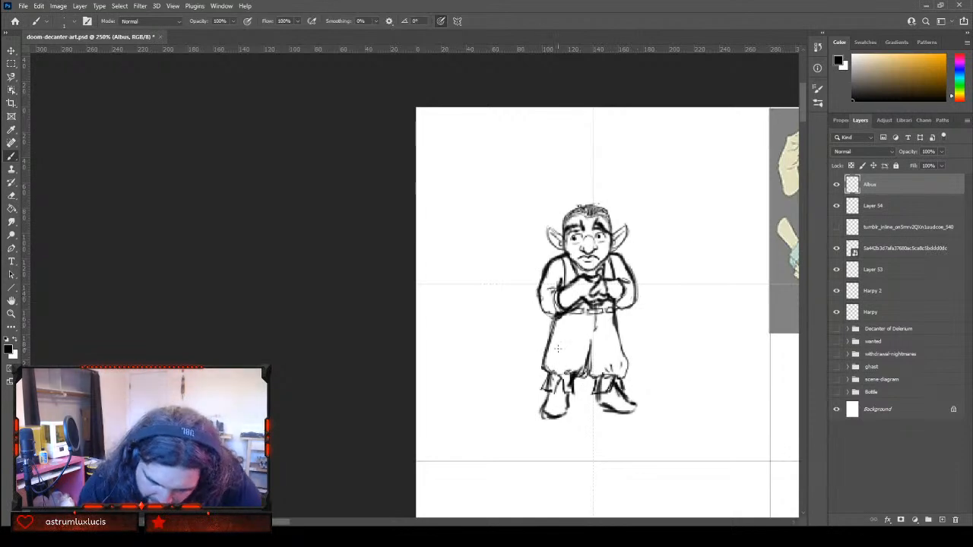
pyautogui.moveTo(565, 310)
pyautogui.mouseDown()
pyautogui.moveTo(554, 358)
pyautogui.moveTo(573, 314)
pyautogui.moveTo(572, 371)
pyautogui.mouseUp()
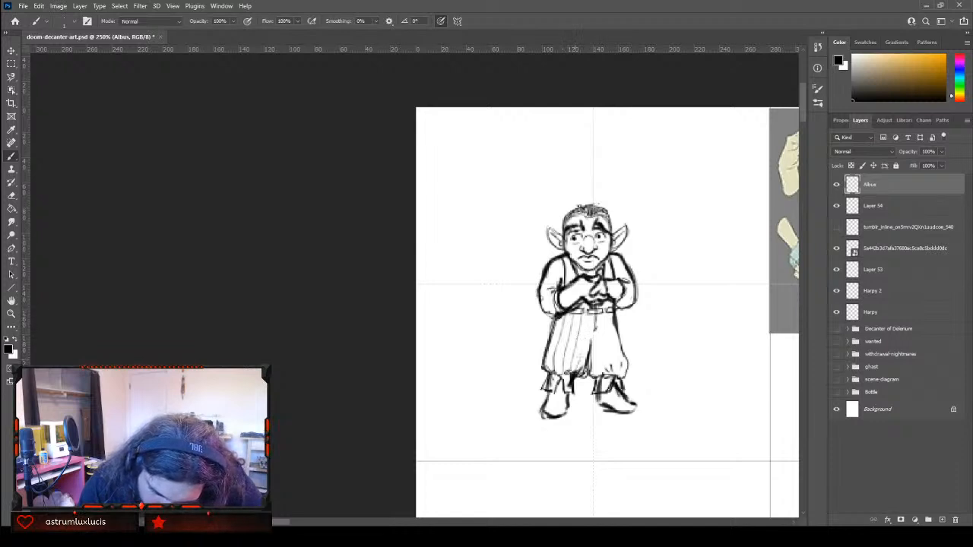
pyautogui.moveTo(589, 329); pyautogui.dragTo(580, 360)
pyautogui.moveTo(592, 313)
pyautogui.mouseDown()
pyautogui.moveTo(598, 377)
pyautogui.moveTo(605, 341)
pyautogui.moveTo(604, 372)
pyautogui.moveTo(612, 343)
pyautogui.moveTo(619, 374)
pyautogui.mouseUp()
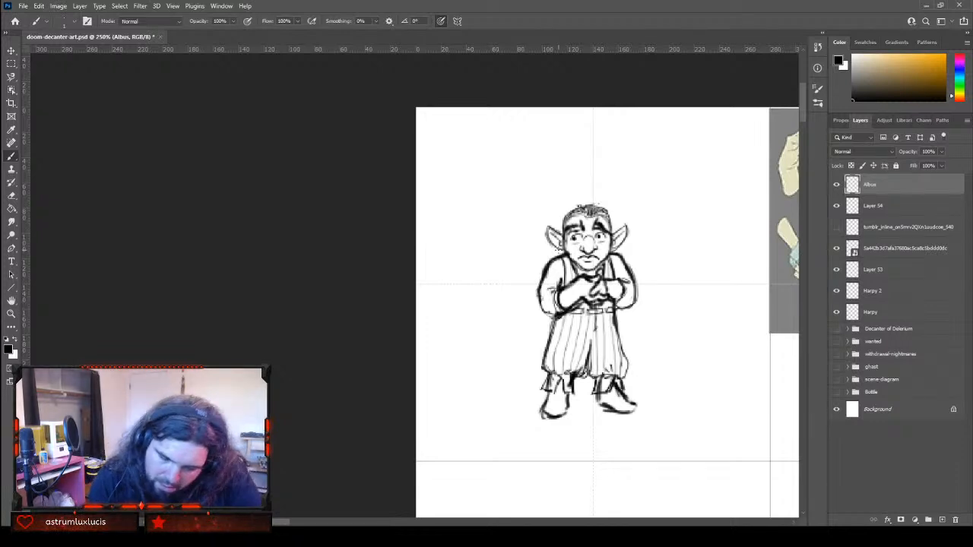
# Thicken the hair down both sides of the head and add tufts behind and below the pointed ears
pyautogui.moveTo(570, 210); pyautogui.dragTo(559, 228)
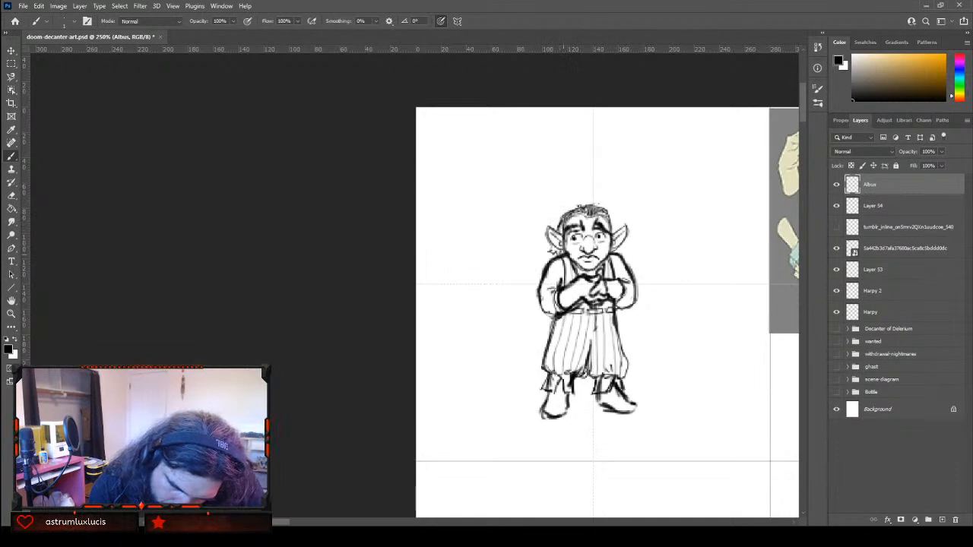
pyautogui.moveTo(567, 219)
pyautogui.mouseDown()
pyautogui.moveTo(563, 257)
pyautogui.moveTo(549, 260)
pyautogui.moveTo(557, 254)
pyautogui.mouseUp()
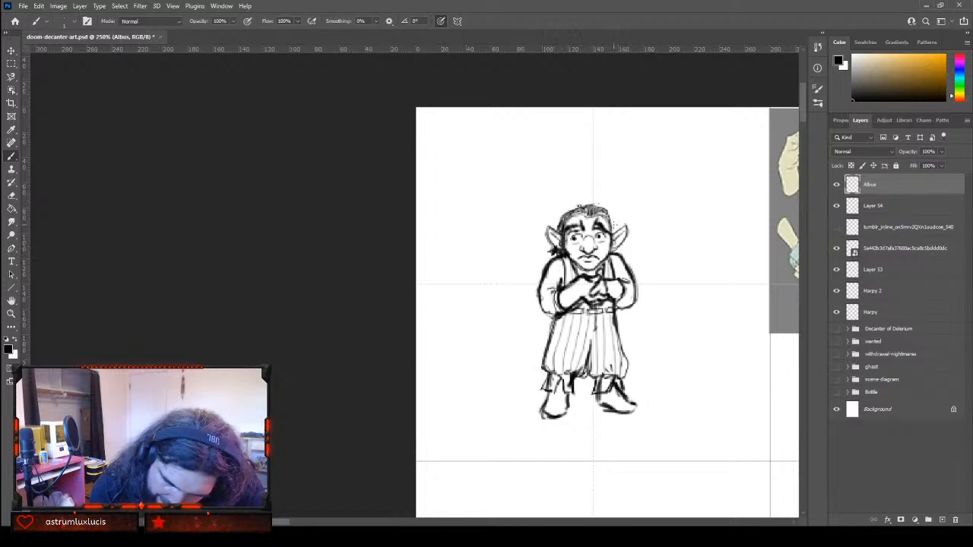
pyautogui.moveTo(612, 216); pyautogui.dragTo(622, 254)
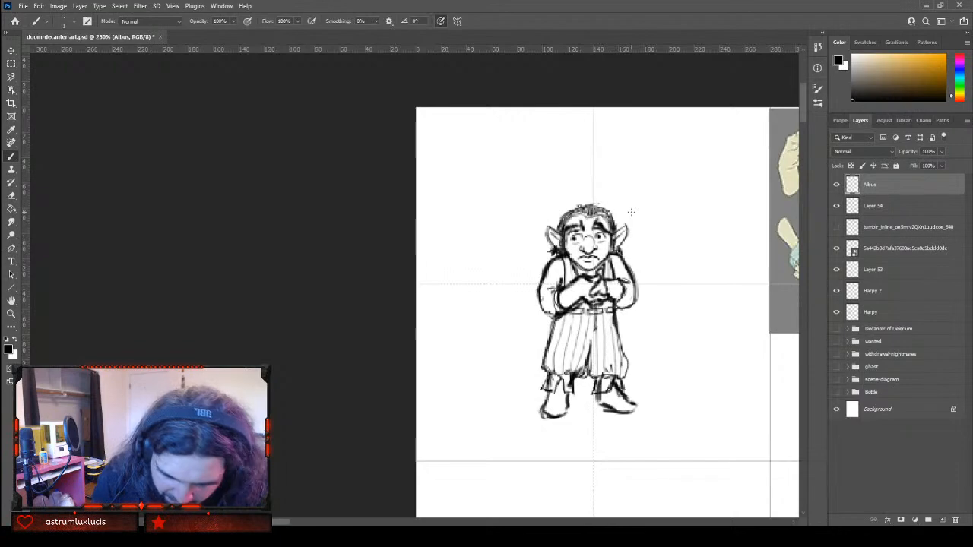
# Erase the short lines beneath both eyes
pyautogui.press('z')
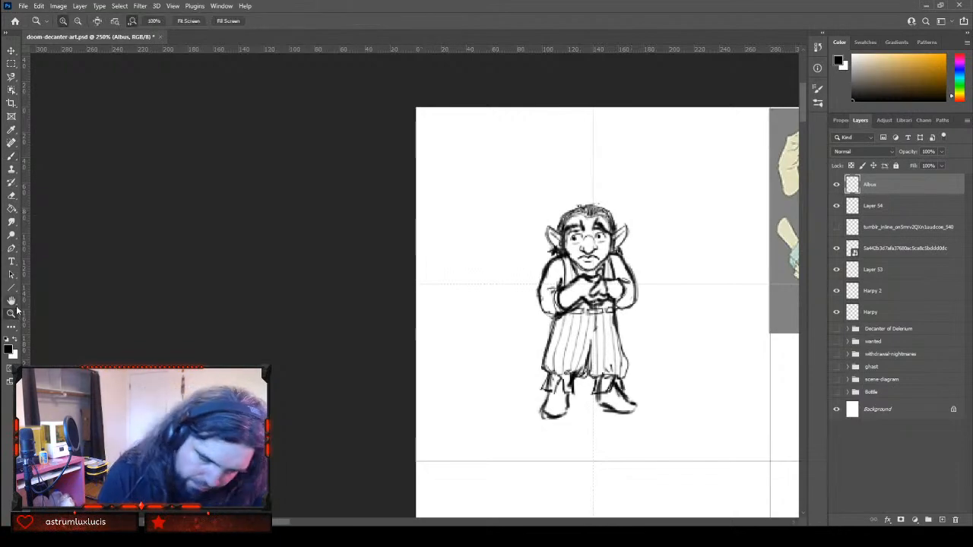
pyautogui.moveTo(603, 244); pyautogui.dragTo(690, 215)
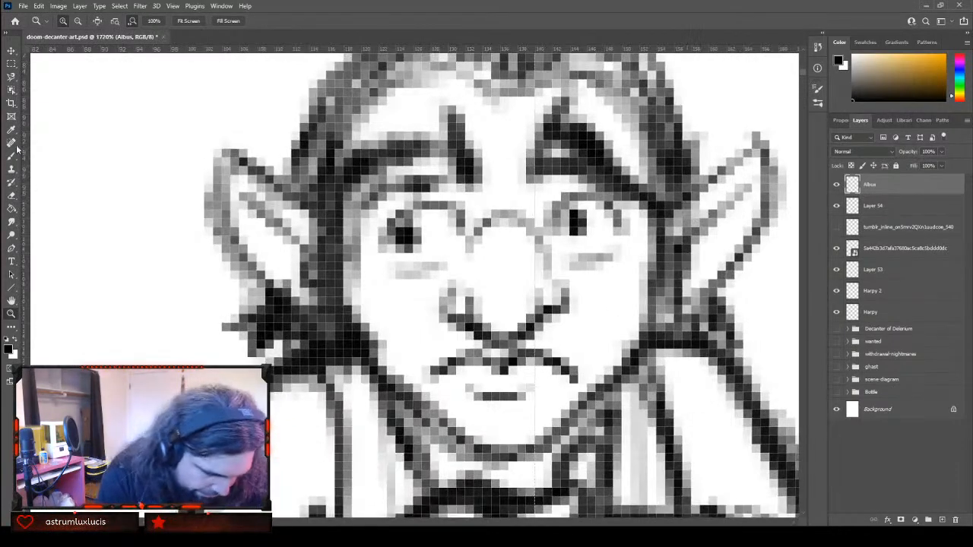
pyautogui.click(12, 155)
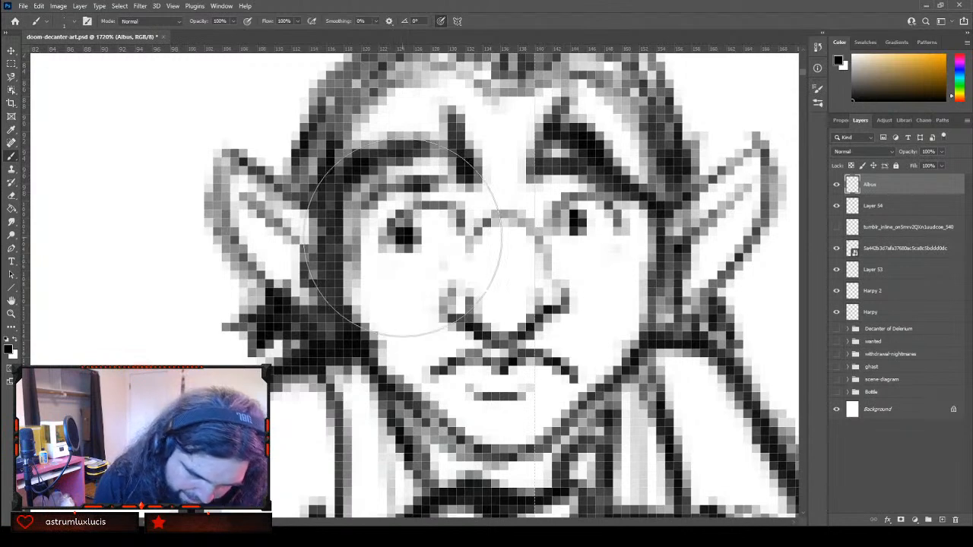
# Erase the pupils of both eyes in the Albus sketch and redraw them as small dark pupils beneath the upper eyelids
pyautogui.moveTo(467, 243)
pyautogui.mouseDown()
pyautogui.moveTo(405, 243)
pyautogui.moveTo(413, 233)
pyautogui.mouseUp()
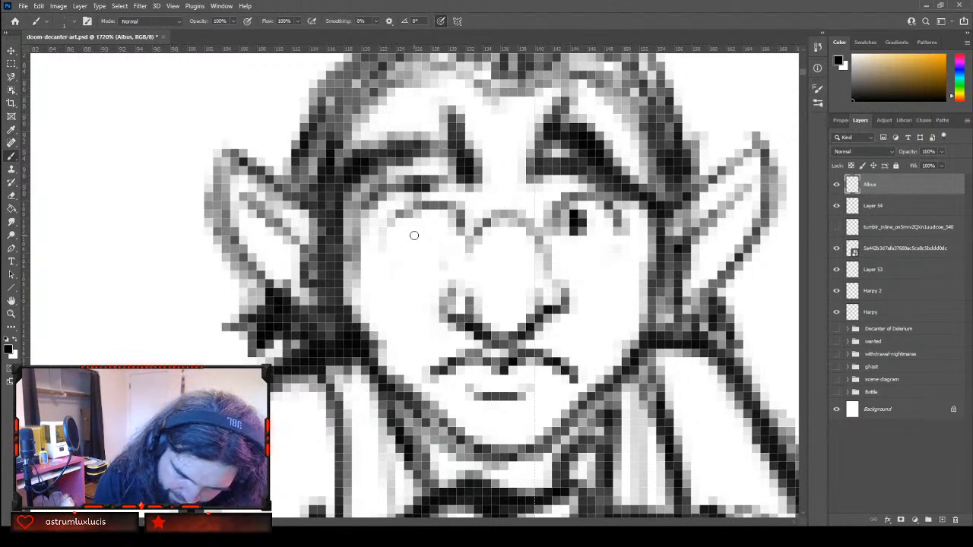
pyautogui.moveTo(562, 251)
pyautogui.mouseDown()
pyautogui.moveTo(543, 206)
pyautogui.moveTo(571, 217)
pyautogui.mouseUp()
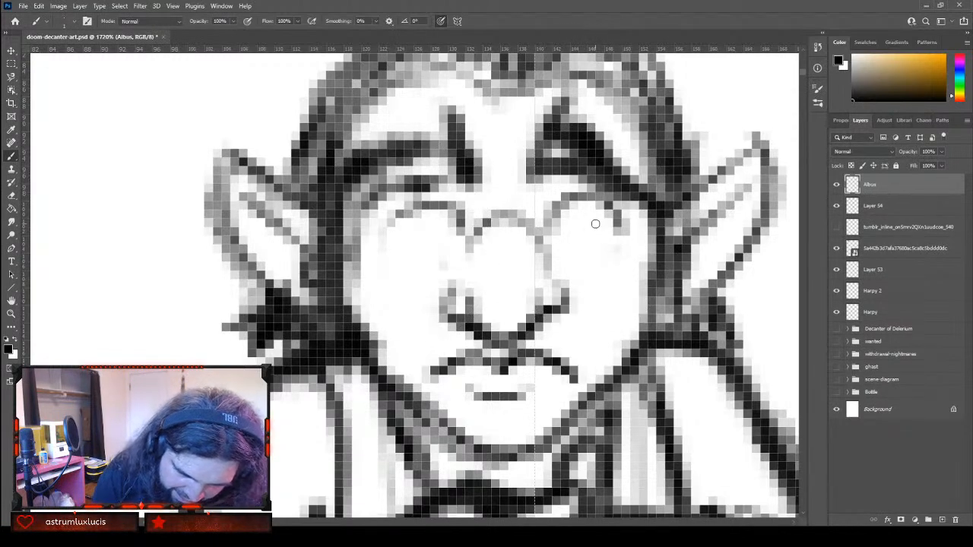
pyautogui.moveTo(406, 216); pyautogui.dragTo(378, 231)
pyautogui.moveTo(427, 213)
pyautogui.mouseDown()
pyautogui.moveTo(454, 227)
pyautogui.moveTo(432, 202)
pyautogui.mouseUp()
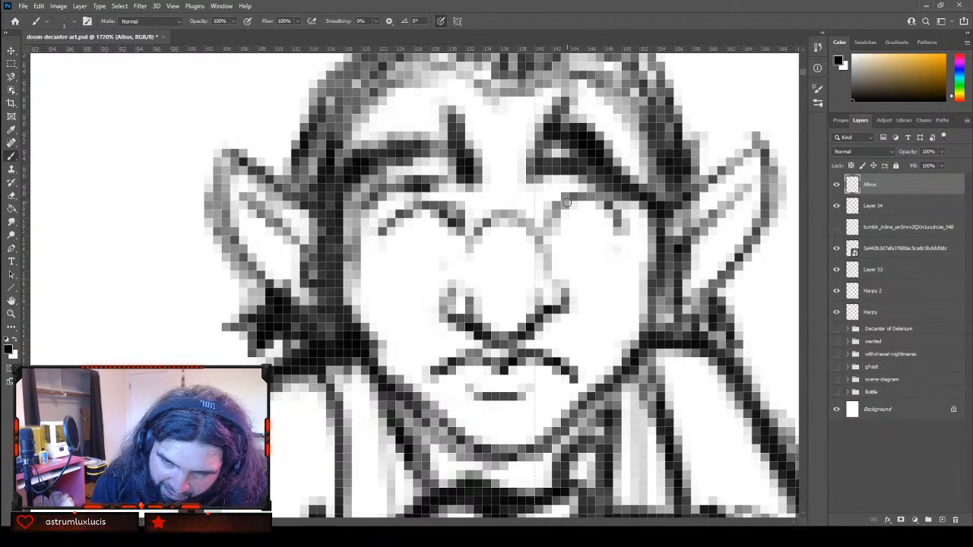
pyautogui.moveTo(395, 228)
pyautogui.mouseDown()
pyautogui.moveTo(402, 238)
pyautogui.moveTo(409, 220)
pyautogui.mouseUp()
pyautogui.moveTo(571, 220); pyautogui.dragTo(570, 215)
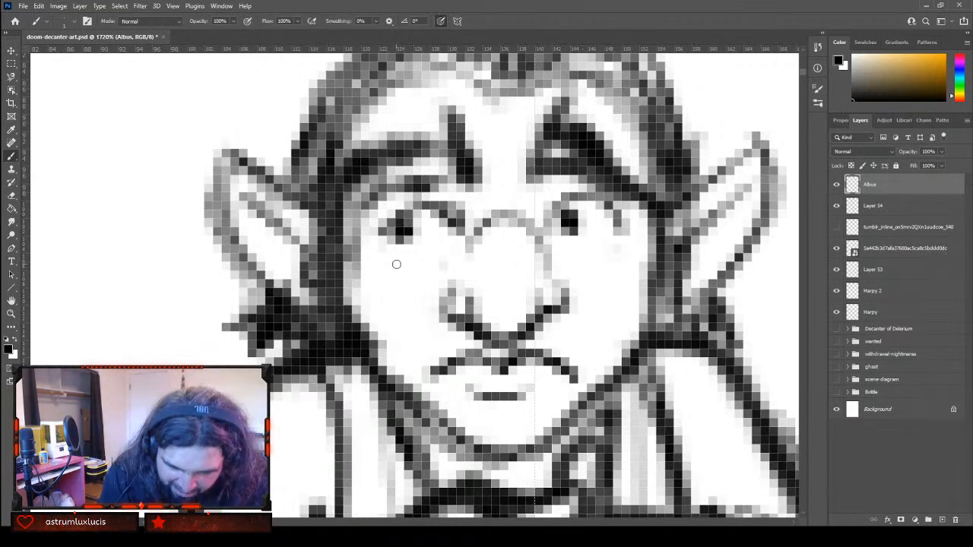
# Draw two light horizontal bag lines beneath each eye of the Albus sketch
pyautogui.moveTo(399, 258)
pyautogui.mouseDown()
pyautogui.moveTo(447, 252)
pyautogui.moveTo(380, 263)
pyautogui.mouseUp()
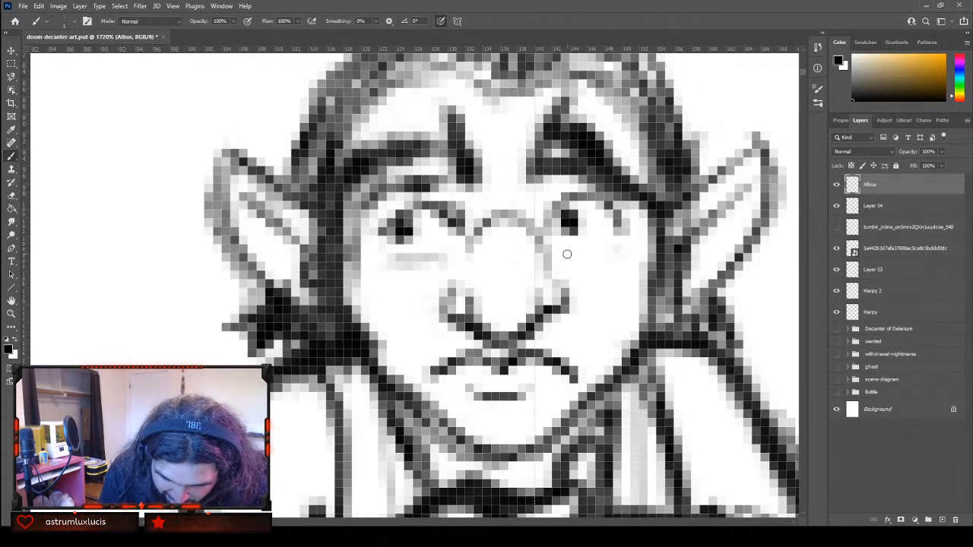
pyautogui.moveTo(567, 254)
pyautogui.mouseDown()
pyautogui.moveTo(615, 248)
pyautogui.moveTo(574, 253)
pyautogui.mouseUp()
pyautogui.moveTo(385, 274)
pyautogui.mouseDown()
pyautogui.moveTo(434, 285)
pyautogui.moveTo(437, 272)
pyautogui.moveTo(383, 276)
pyautogui.mouseUp()
pyautogui.moveTo(569, 267)
pyautogui.mouseDown()
pyautogui.moveTo(629, 247)
pyautogui.moveTo(602, 276)
pyautogui.moveTo(567, 266)
pyautogui.mouseUp()
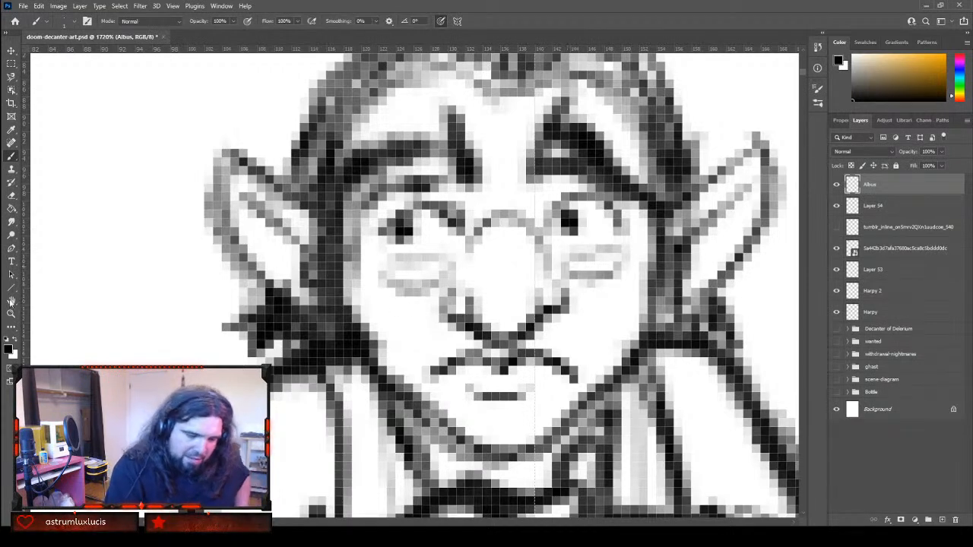
# Cut the handwritten name Albus from Layer 54, paste it onto its own layer and place it over the character's feet
pyautogui.click(11, 314)
pyautogui.moveTo(686, 379)
pyautogui.mouseDown()
pyautogui.moveTo(606, 393)
pyautogui.moveTo(641, 382)
pyautogui.mouseUp()
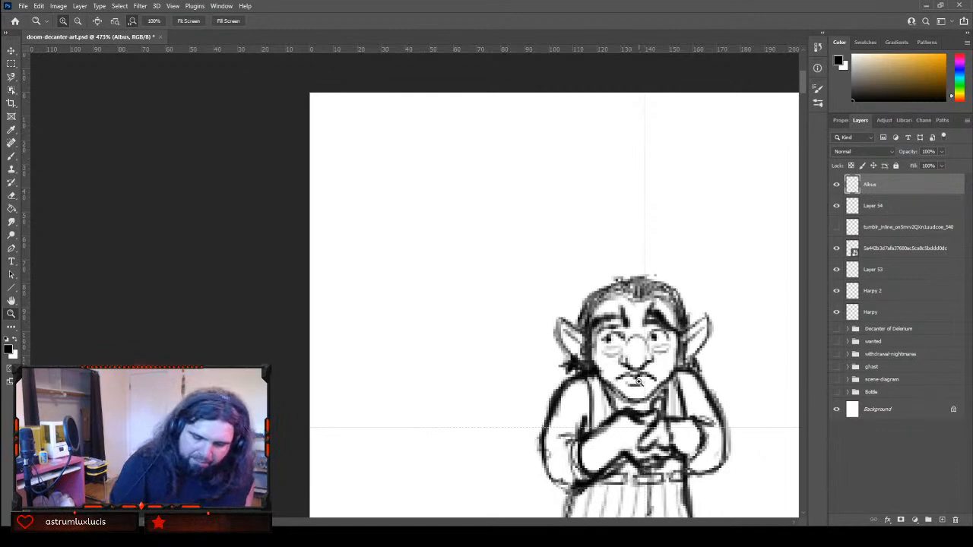
pyautogui.moveTo(641, 382); pyautogui.dragTo(295, 382)
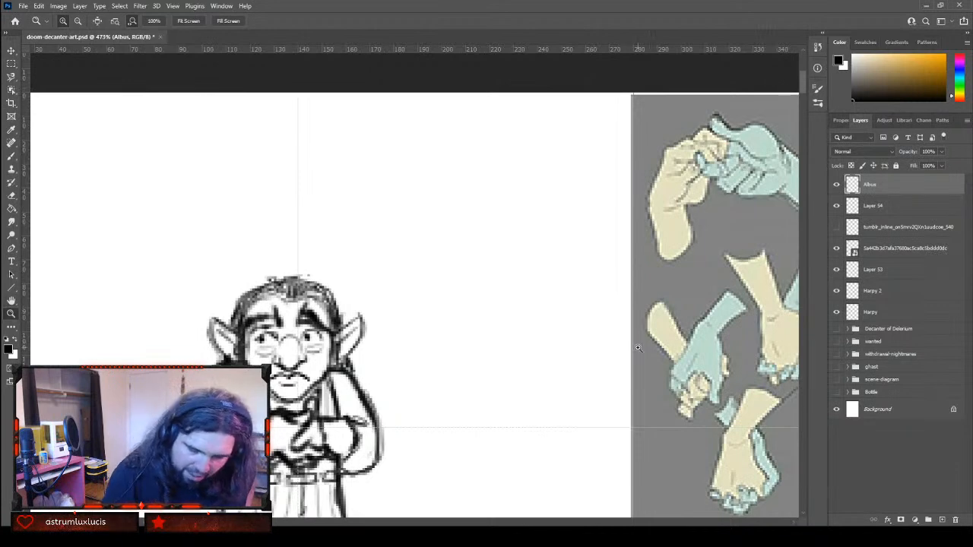
pyautogui.moveTo(638, 349); pyautogui.dragTo(568, 352)
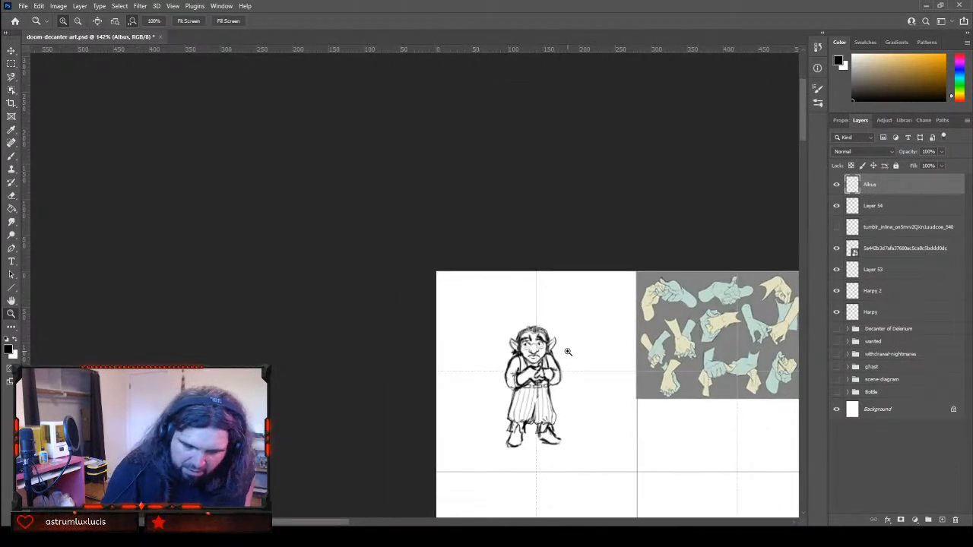
pyautogui.moveTo(331, 525); pyautogui.dragTo(388, 525)
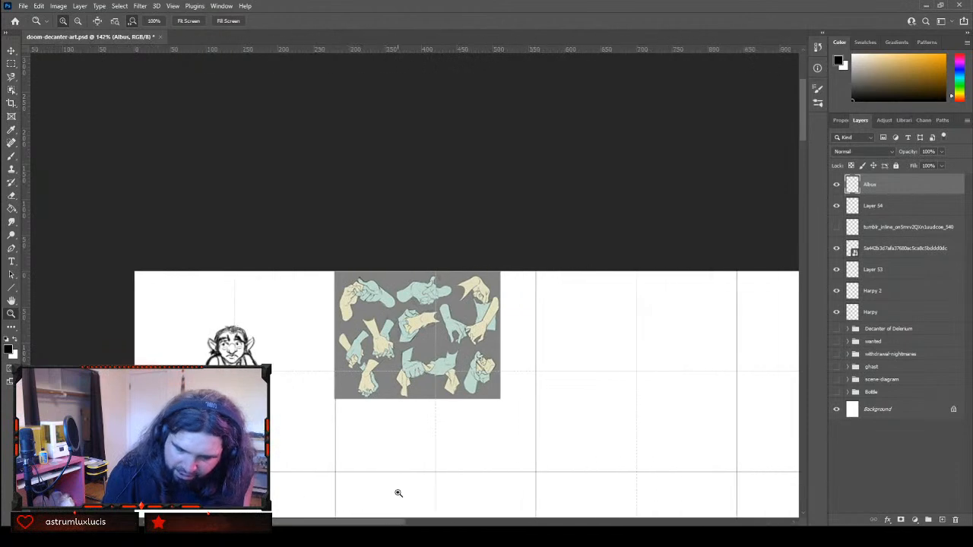
pyautogui.moveTo(801, 112); pyautogui.dragTo(809, 143)
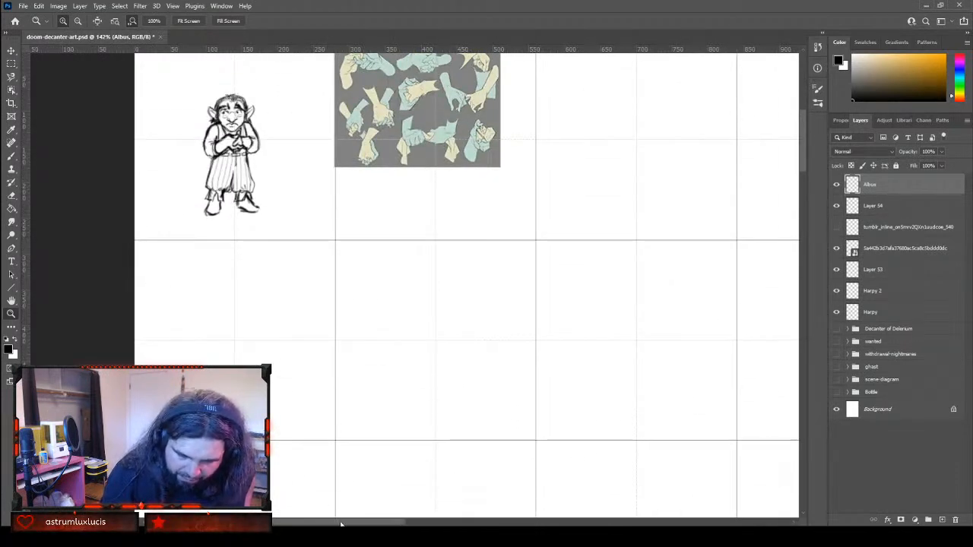
pyautogui.moveTo(339, 521); pyautogui.dragTo(383, 507)
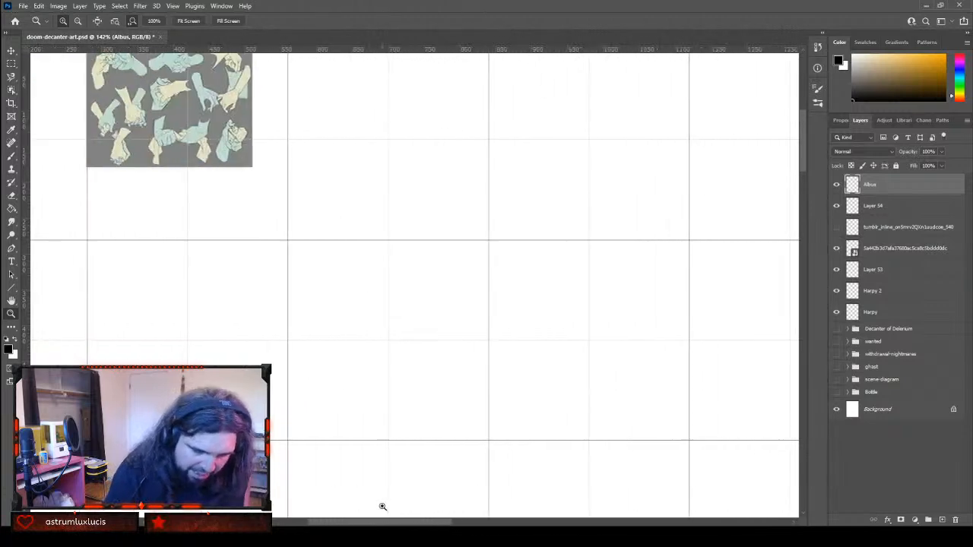
pyautogui.moveTo(629, 351); pyautogui.dragTo(577, 367)
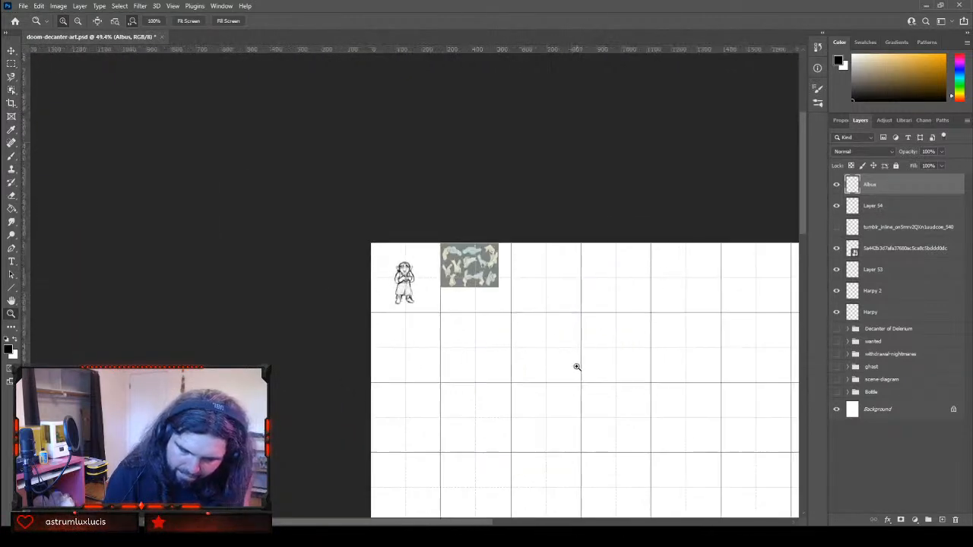
pyautogui.moveTo(455, 524); pyautogui.dragTo(536, 495)
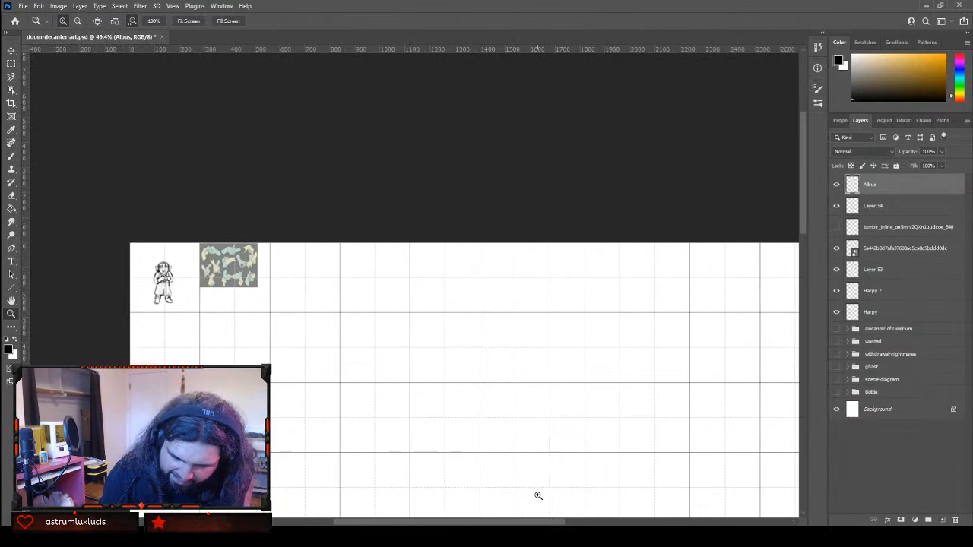
pyautogui.moveTo(802, 189); pyautogui.dragTo(810, 229)
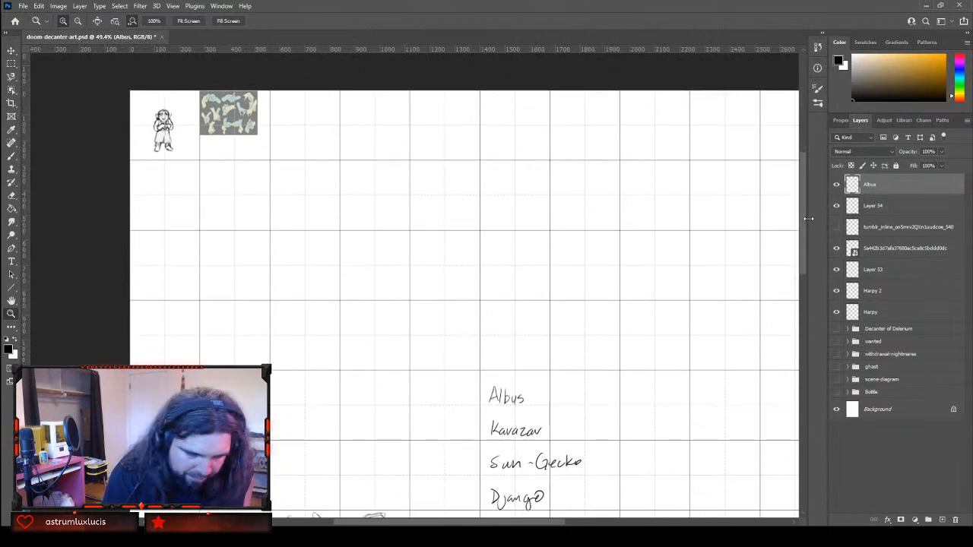
pyautogui.press('m')
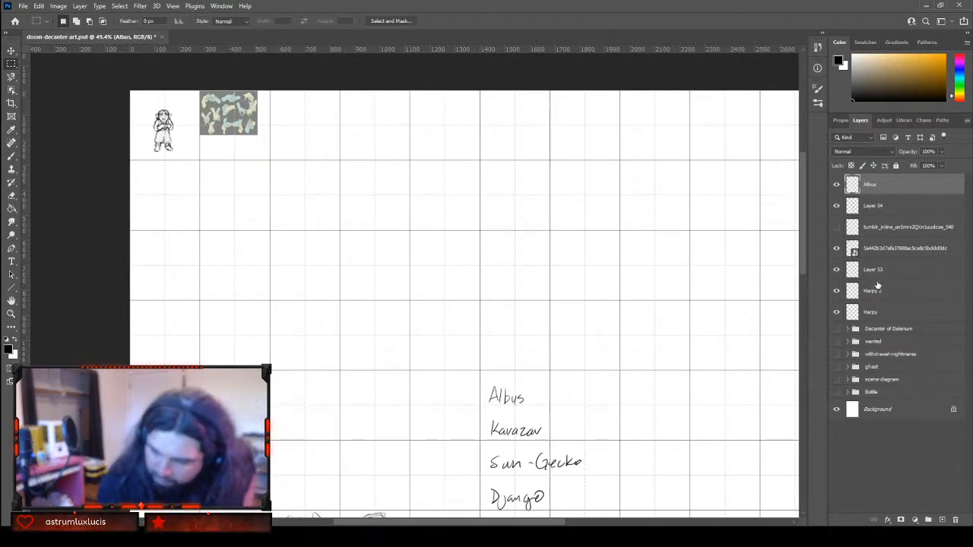
pyautogui.click(879, 212)
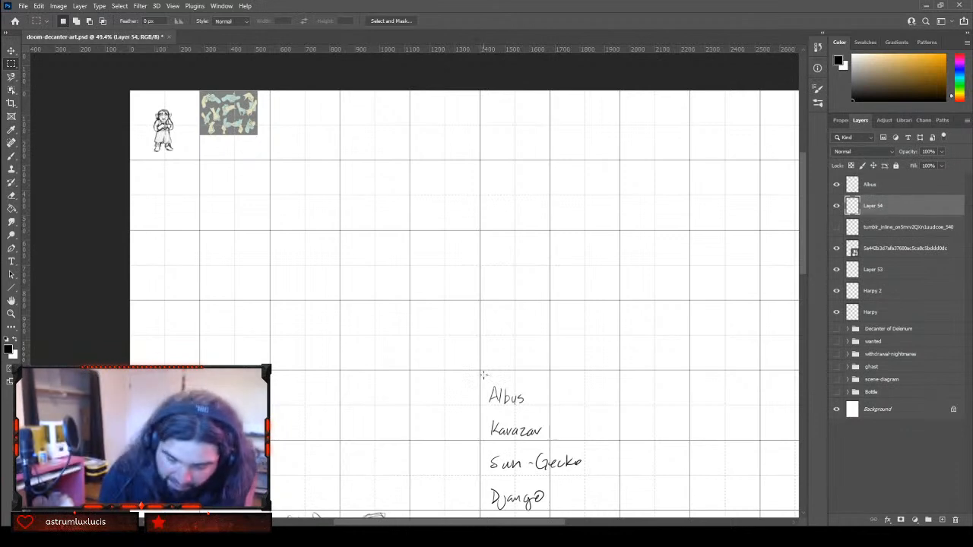
pyautogui.moveTo(484, 378); pyautogui.dragTo(539, 412)
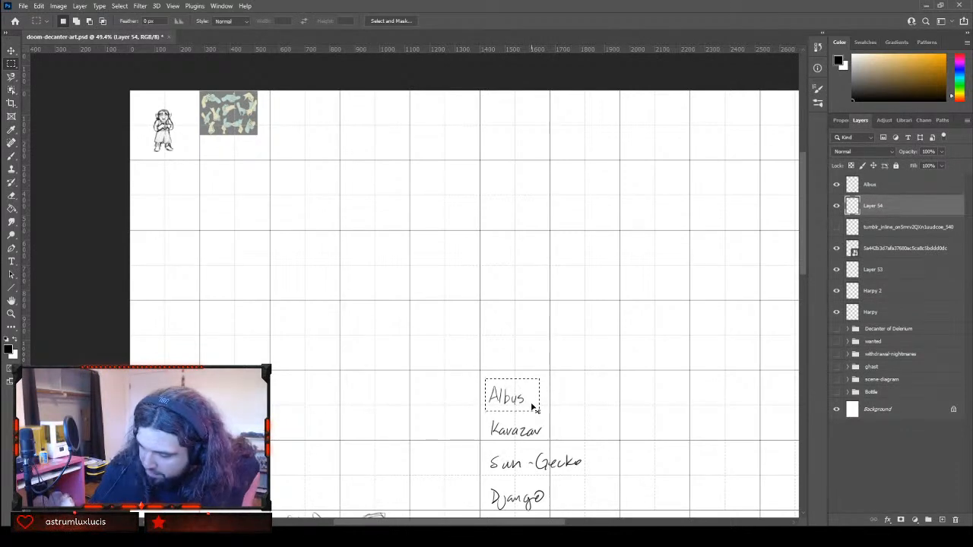
pyautogui.hotkey('ctrl', 'x')
pyautogui.hotkey('ctrl', 'v')
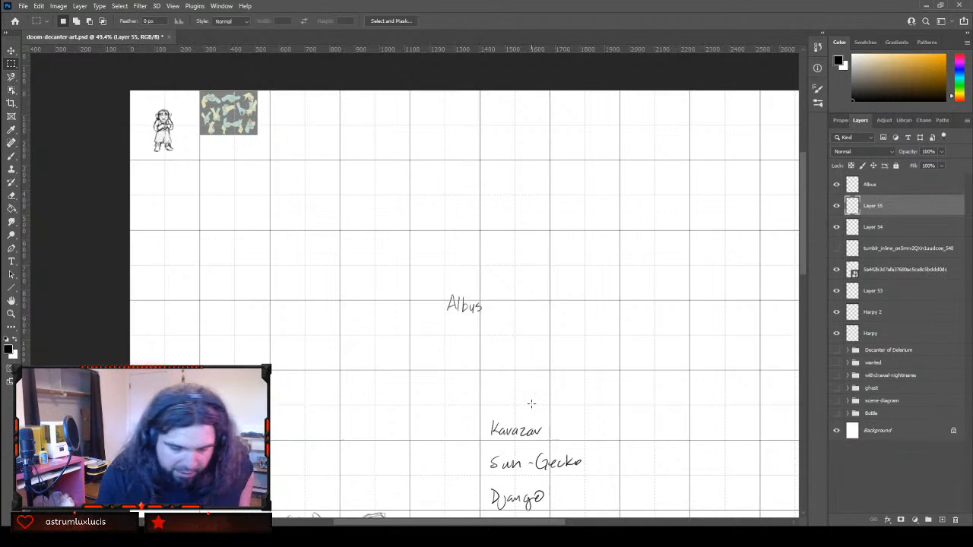
pyautogui.click(11, 50)
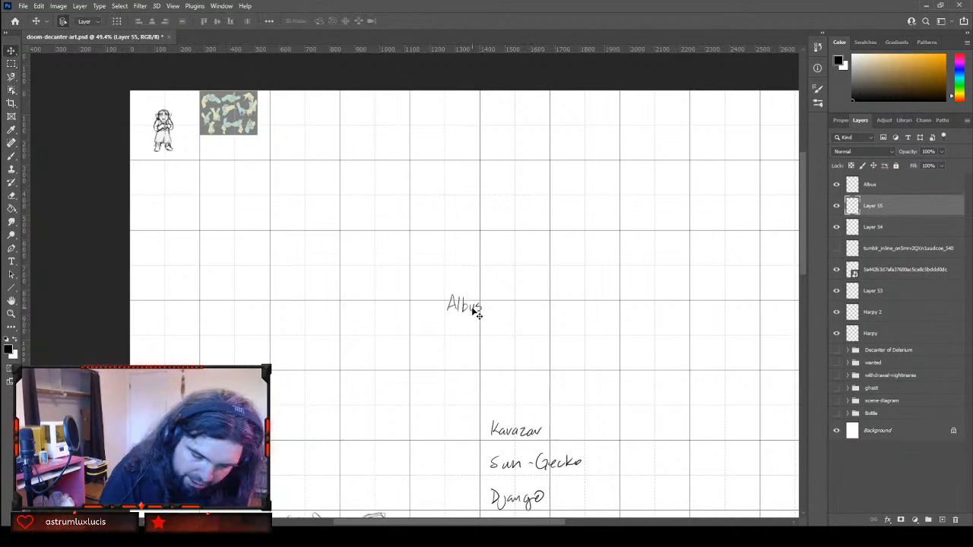
pyautogui.moveTo(476, 316)
pyautogui.mouseDown()
pyautogui.moveTo(180, 102)
pyautogui.moveTo(170, 106)
pyautogui.moveTo(180, 106)
pyautogui.moveTo(175, 156)
pyautogui.mouseUp()
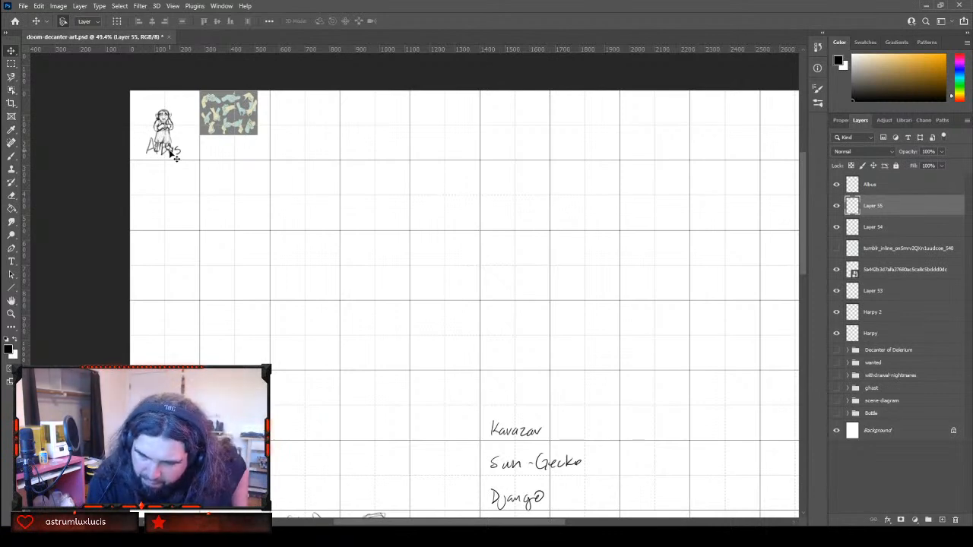
# Put the Albus sketch and its handwritten name layer into a new layer group, link both layers and collapse the group
pyautogui.click(942, 520)
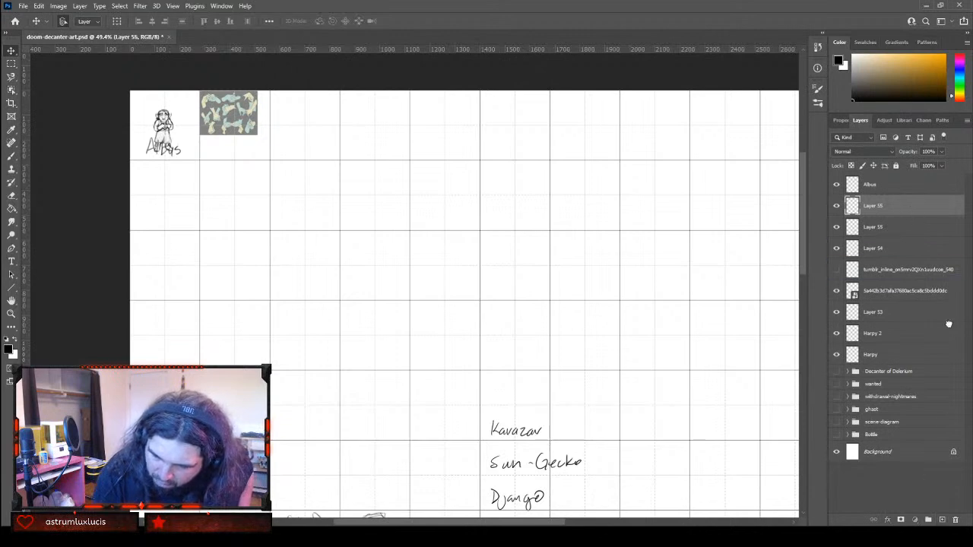
pyautogui.moveTo(949, 519); pyautogui.dragTo(955, 519)
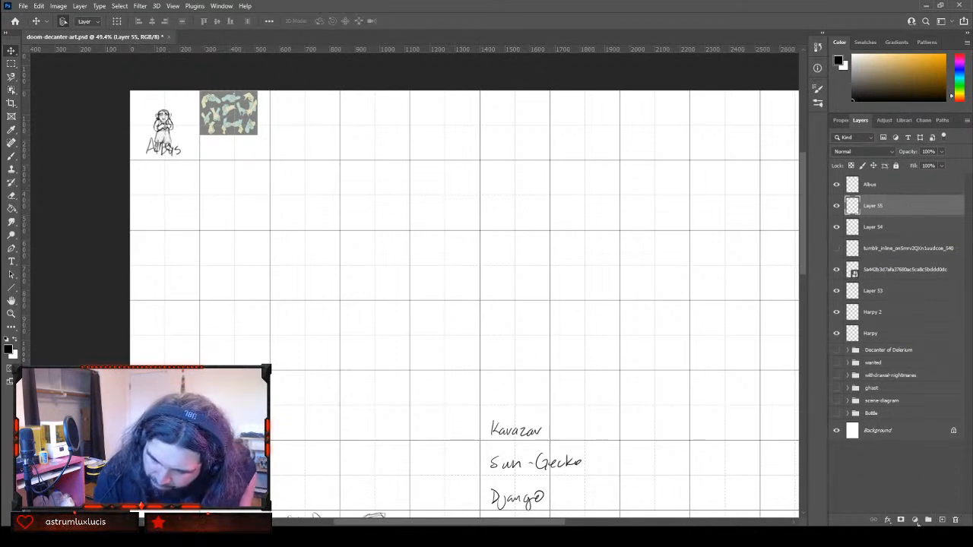
pyautogui.click(928, 520)
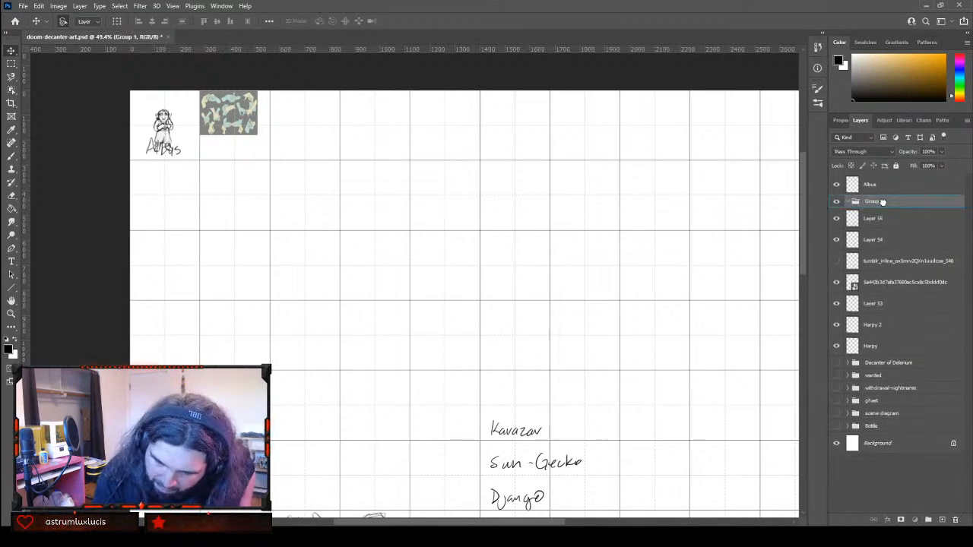
pyautogui.moveTo(867, 184); pyautogui.dragTo(877, 204)
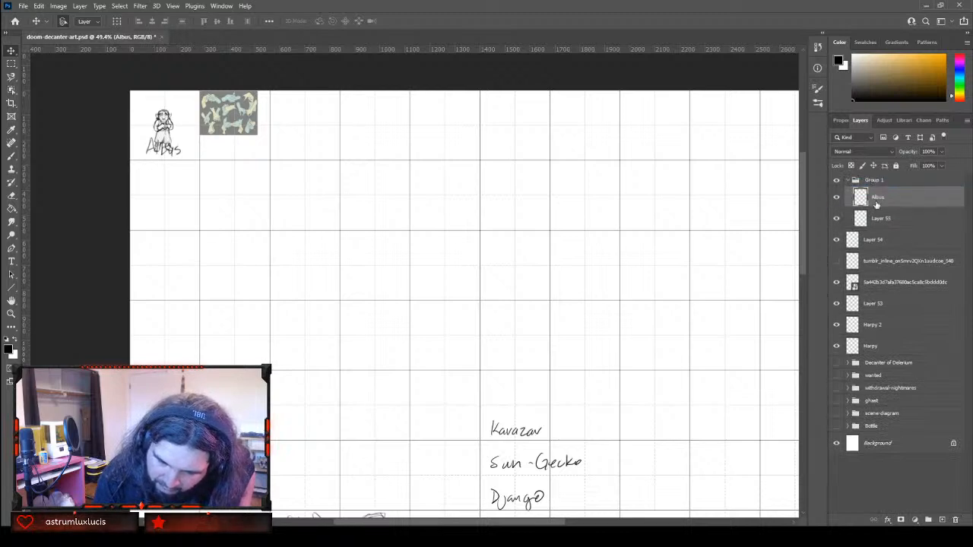
pyautogui.keyDown('shift'); pyautogui.click(901, 221); pyautogui.keyUp('shift')
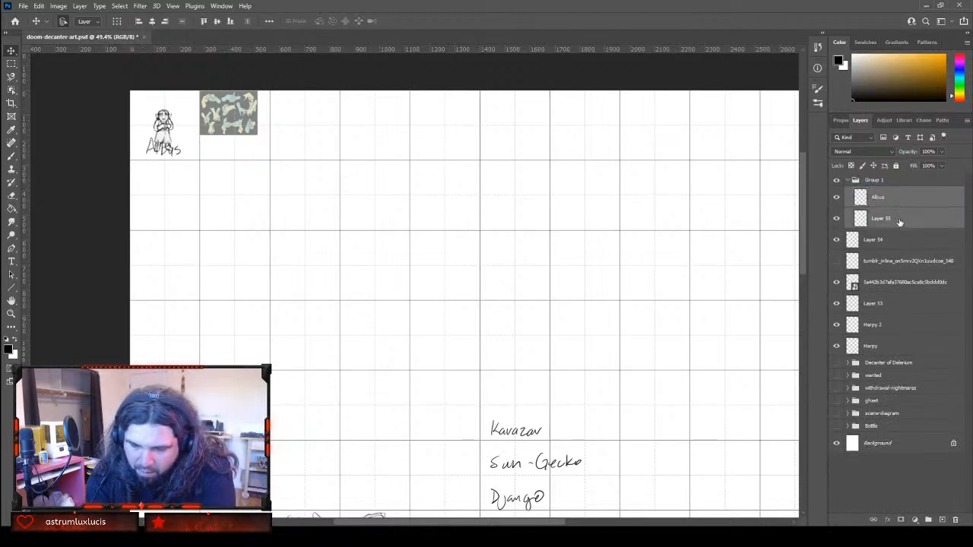
pyautogui.click(873, 520)
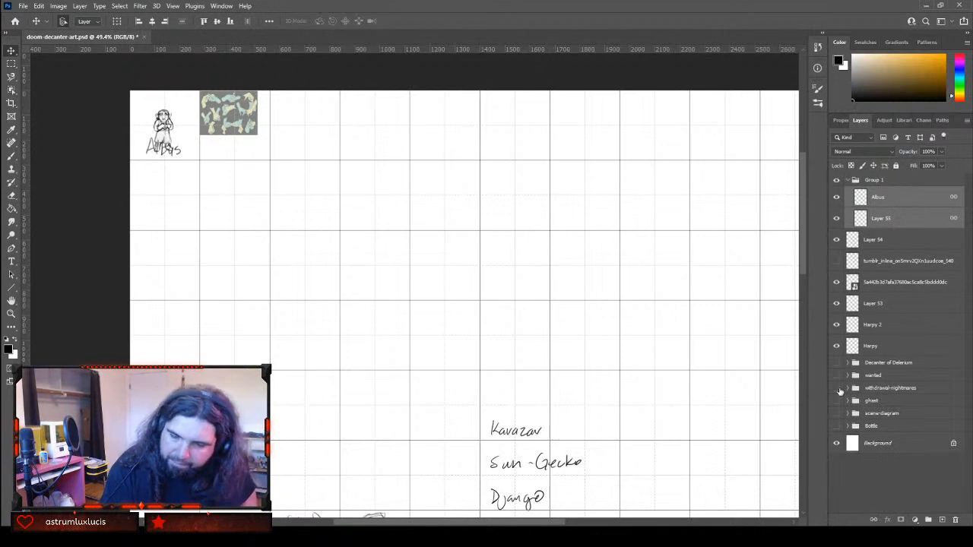
pyautogui.click(849, 180)
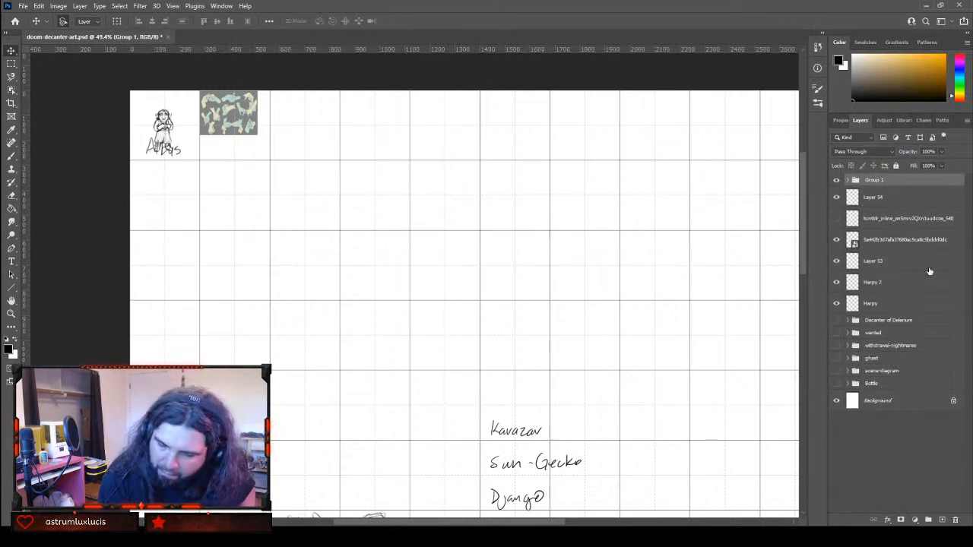
# Add a new layer directly above Layer 54 and name it Karazar
pyautogui.click(888, 198)
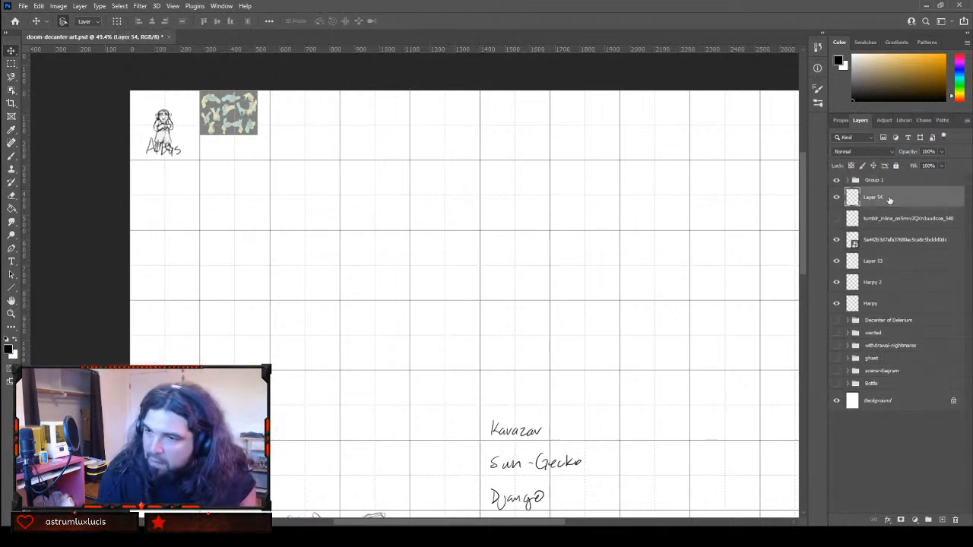
pyautogui.click(941, 520)
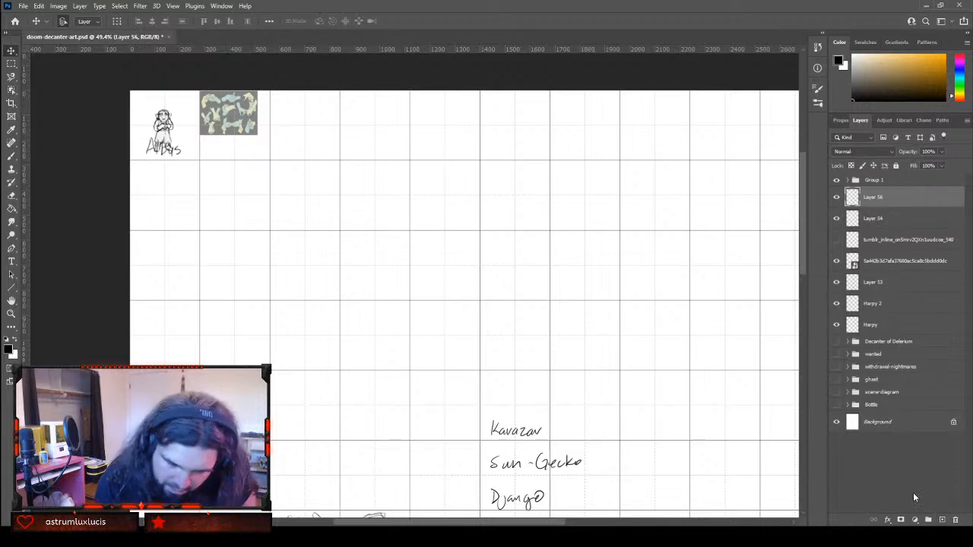
pyautogui.doubleClick(873, 197)
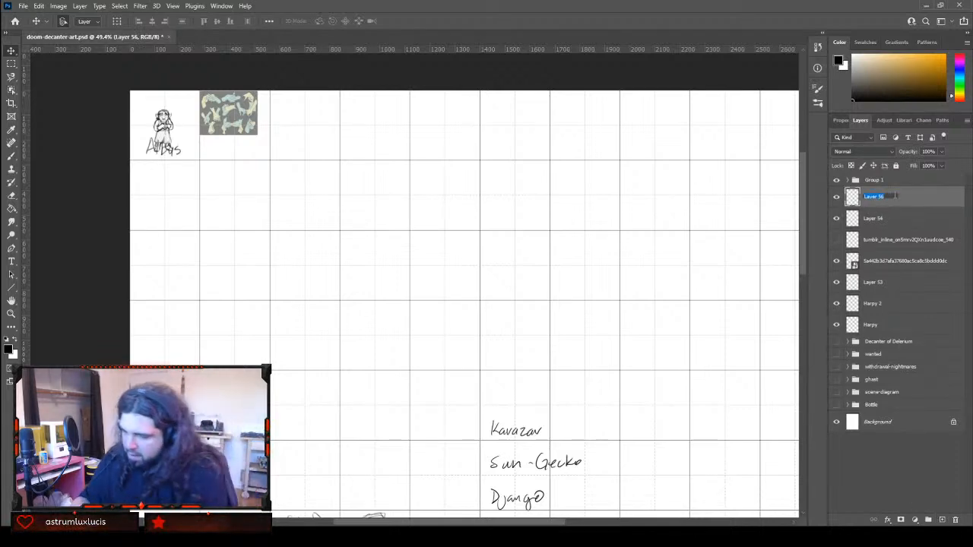
pyautogui.write('Kavazar')
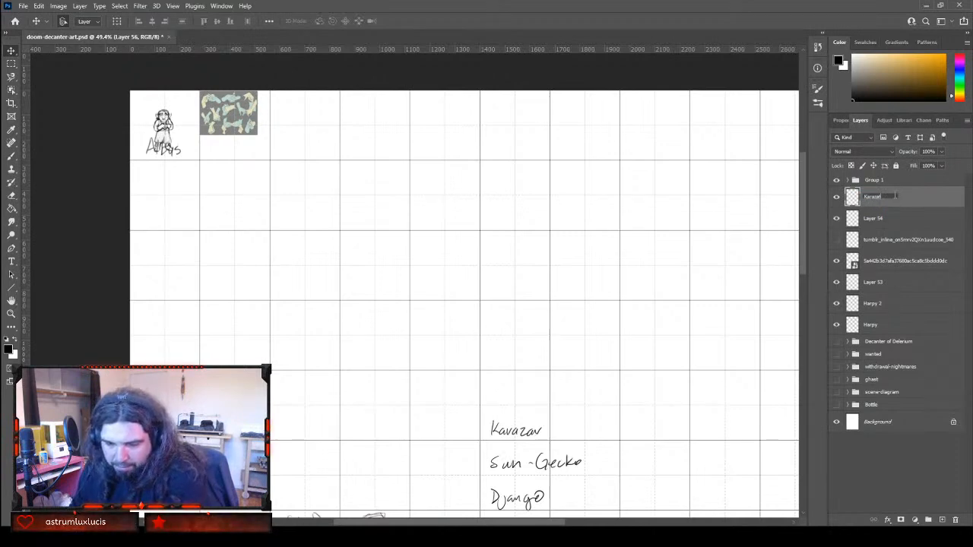
pyautogui.press('Return')
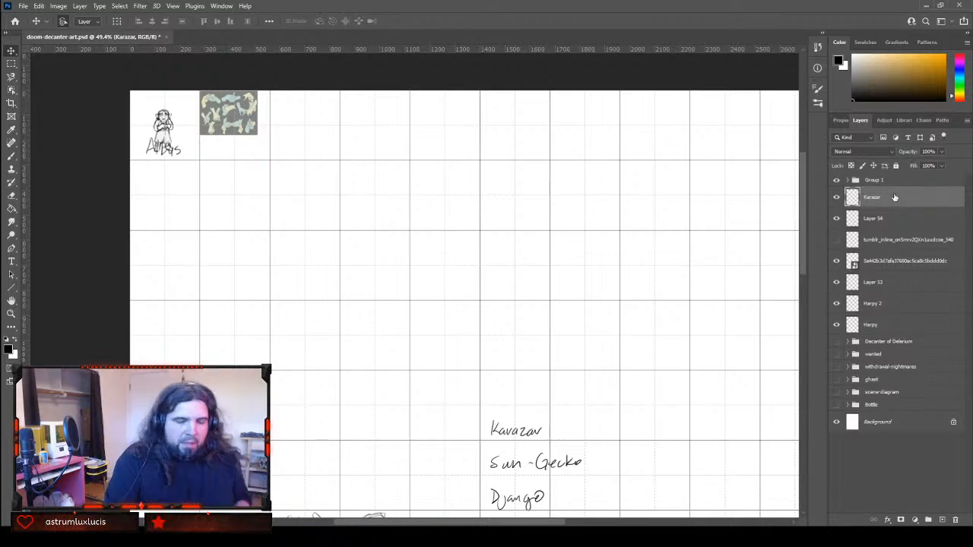
# Place the wizard pose sheet 21162465 below the hands reference, enlarge it to about 459% and commit the placement
pyautogui.press('z')
pyautogui.moveTo(191, 203)
pyautogui.mouseDown()
pyautogui.moveTo(209, 182)
pyautogui.moveTo(241, 172)
pyautogui.moveTo(216, 174)
pyautogui.mouseUp()
pyautogui.moveTo(805, 169); pyautogui.dragTo(803, 147)
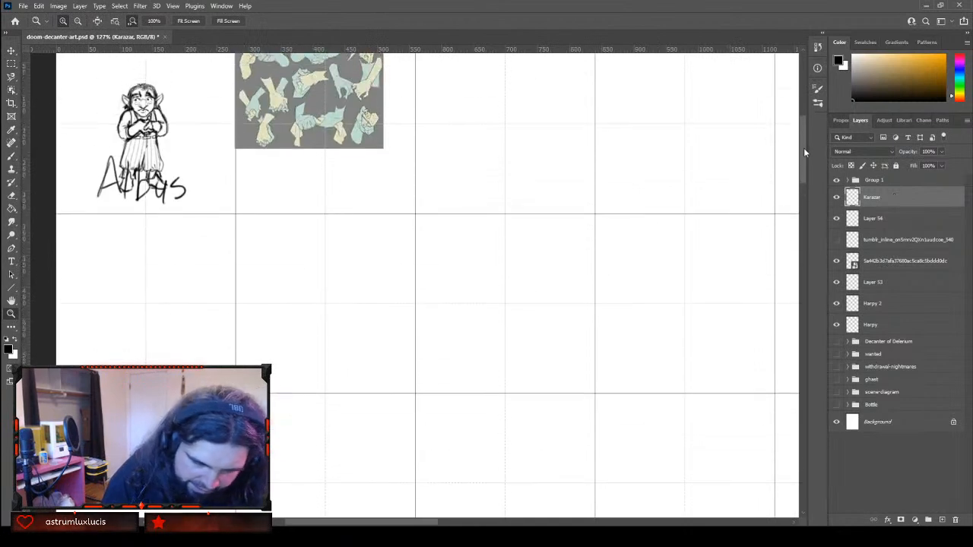
pyautogui.click(12, 156)
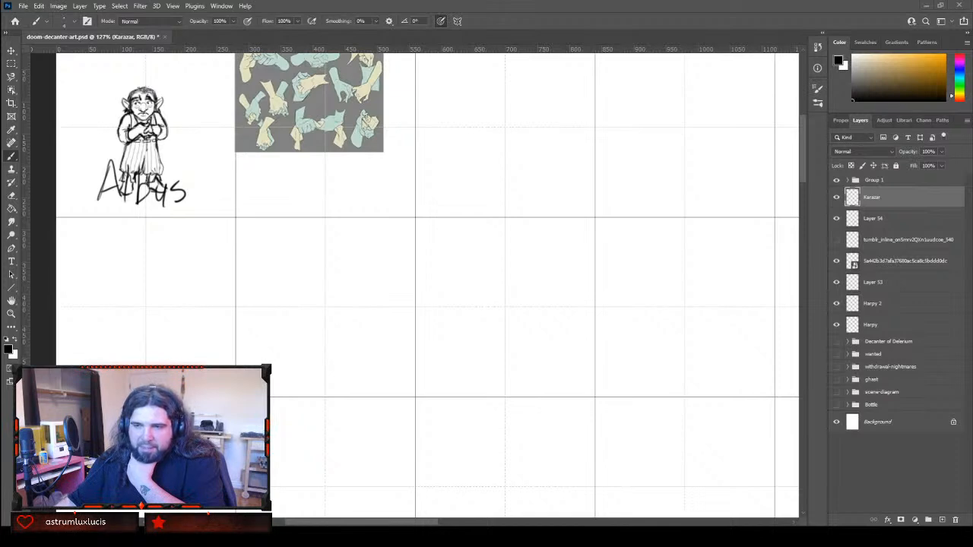
pyautogui.moveTo(0, 332); pyautogui.dragTo(345, 332)
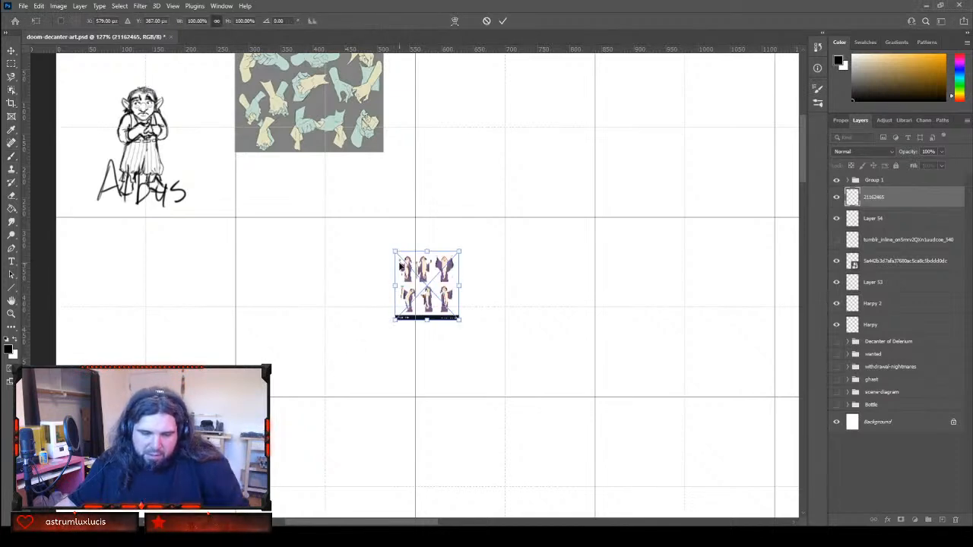
pyautogui.moveTo(393, 251); pyautogui.dragTo(235, 166)
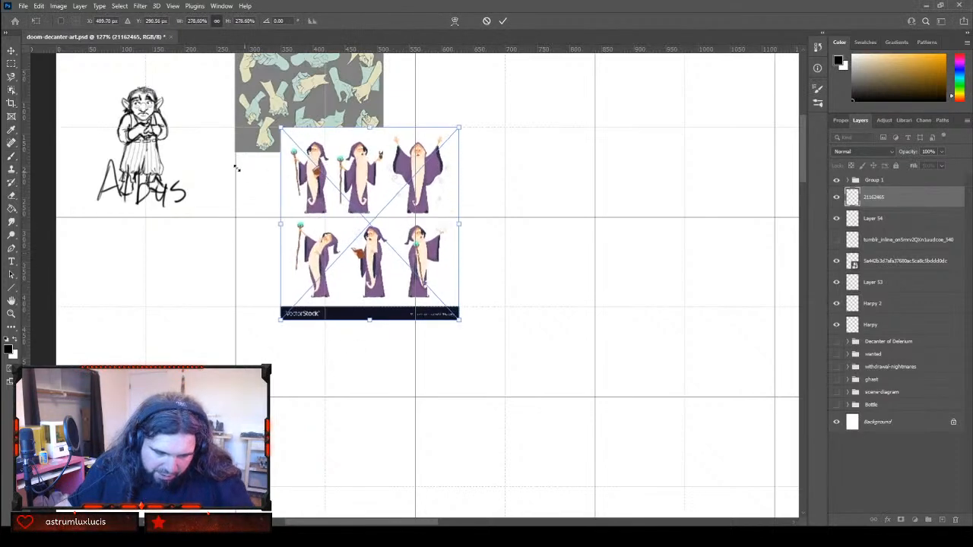
pyautogui.moveTo(433, 208); pyautogui.dragTo(385, 232)
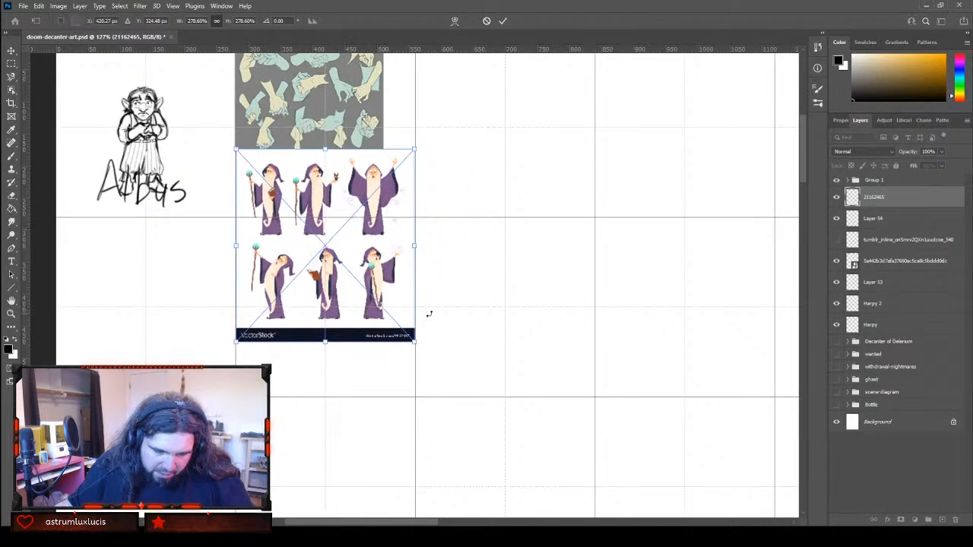
pyautogui.moveTo(417, 342); pyautogui.dragTo(543, 454)
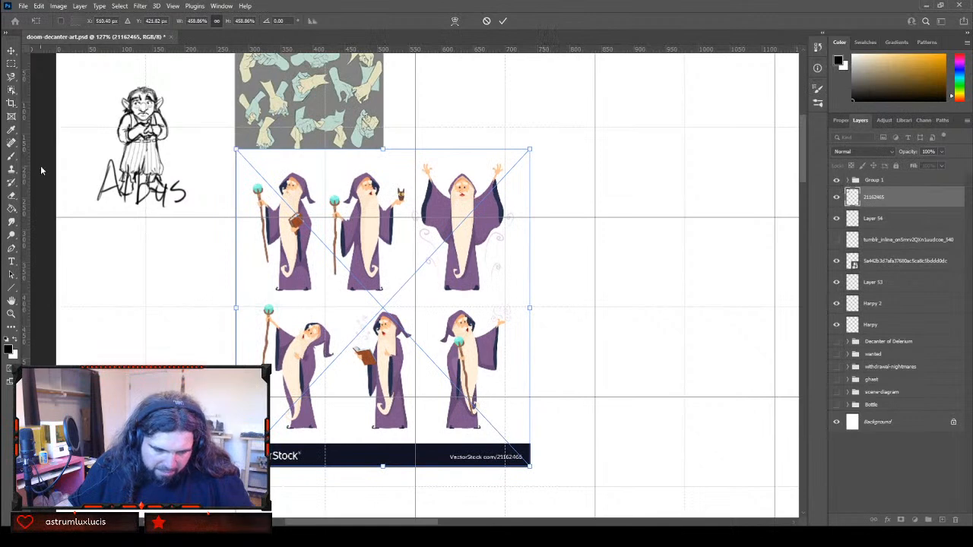
pyautogui.click(11, 50)
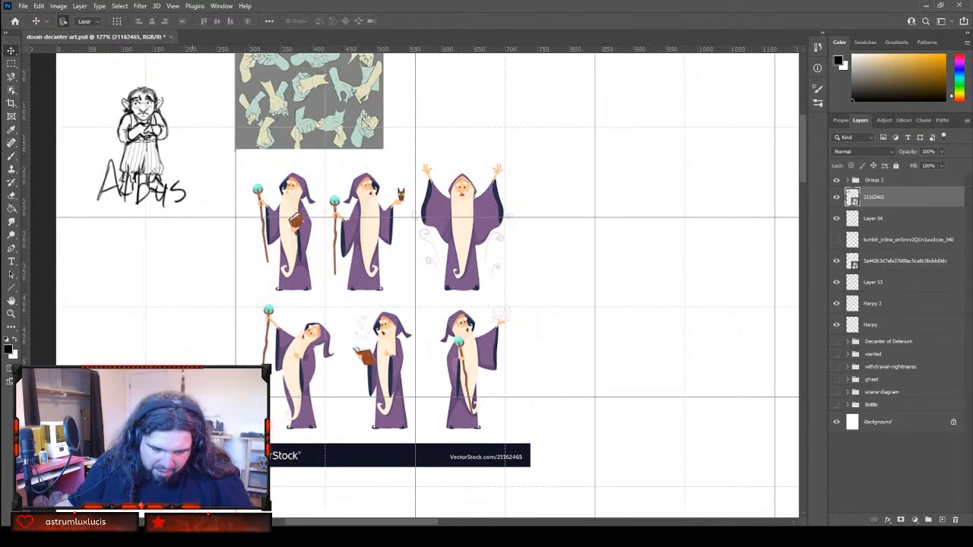
# Select the wizard holding an open book in the lower row of the pose sheet and copy him to his own layer
pyautogui.moveTo(407, 523); pyautogui.dragTo(393, 524)
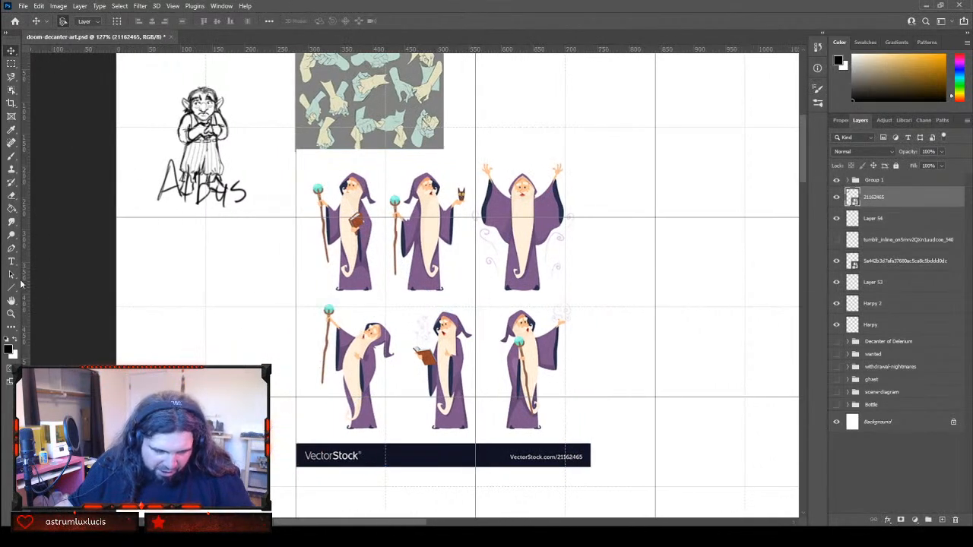
pyautogui.click(11, 313)
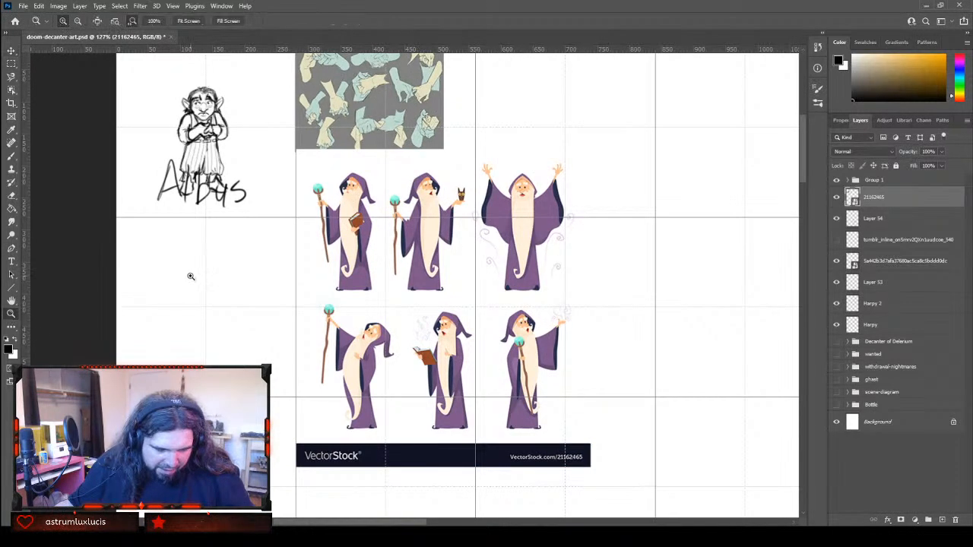
pyautogui.moveTo(190, 276); pyautogui.dragTo(221, 269)
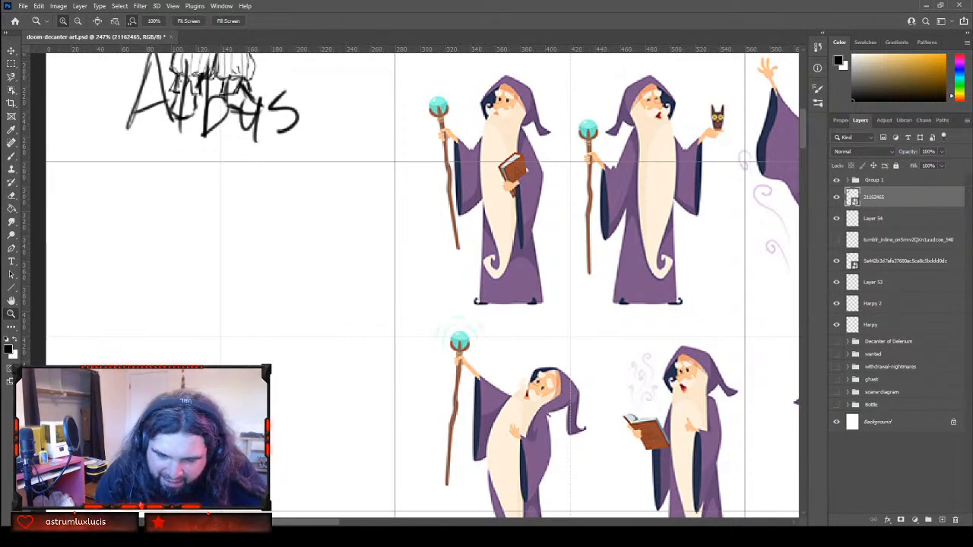
pyautogui.click(12, 63)
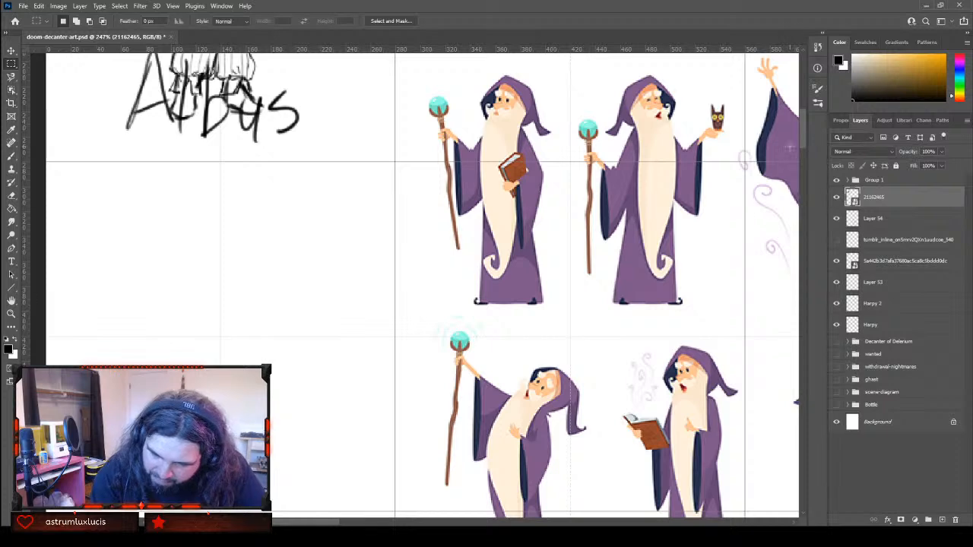
pyautogui.scroll(-3, 801, 149)
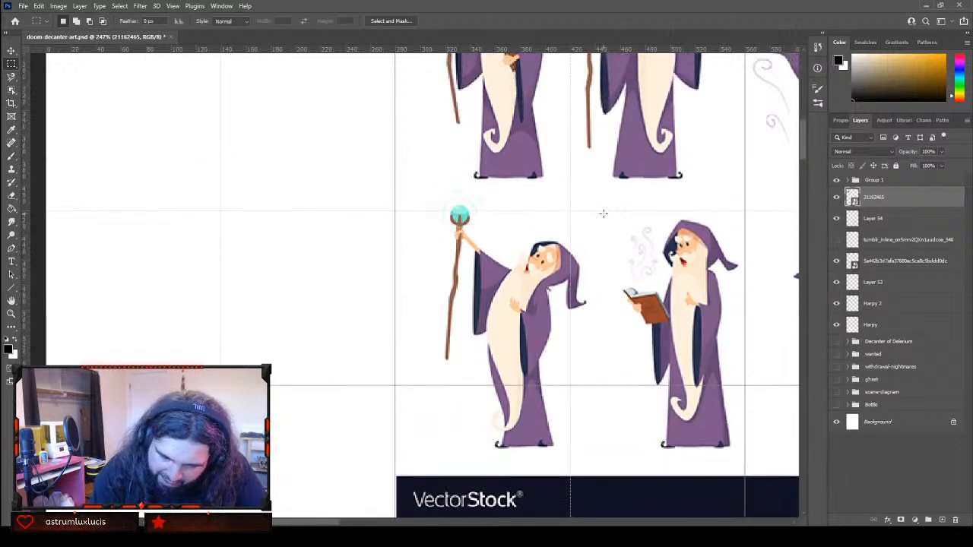
pyautogui.moveTo(603, 214); pyautogui.dragTo(747, 455)
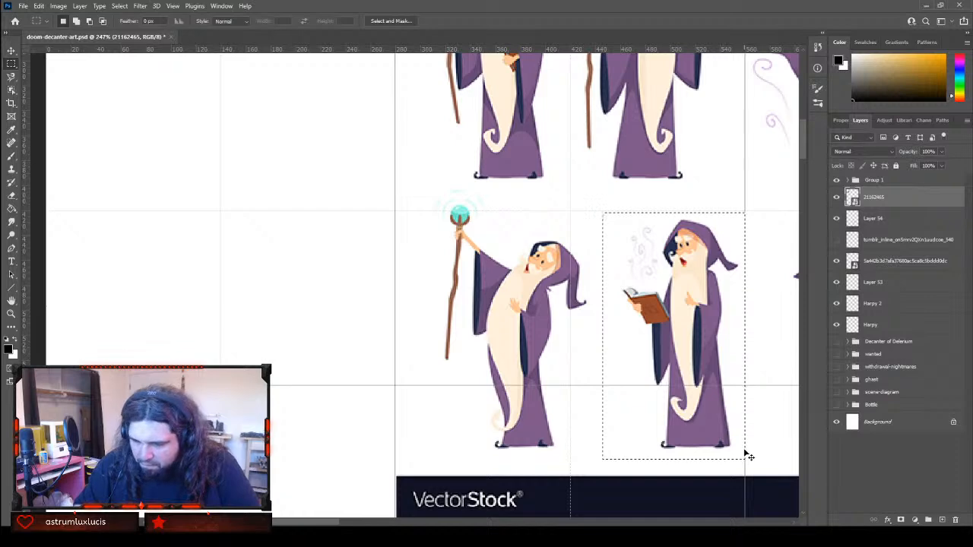
pyautogui.hotkey('ctrl', 'j')
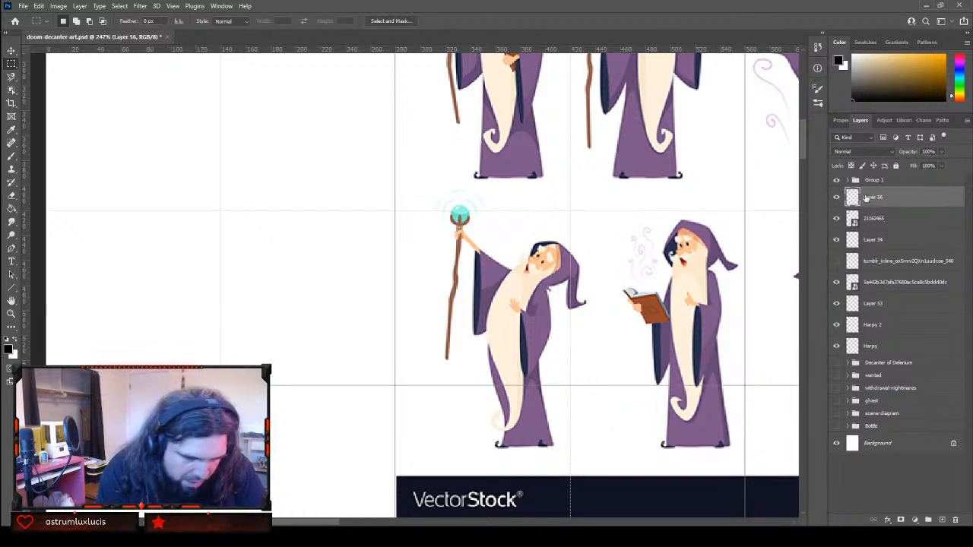
# Move the copied book-holding wizard into the empty grid cell beneath the Albus sketch
pyautogui.press('v')
pyautogui.moveTo(656, 367); pyautogui.dragTo(185, 206)
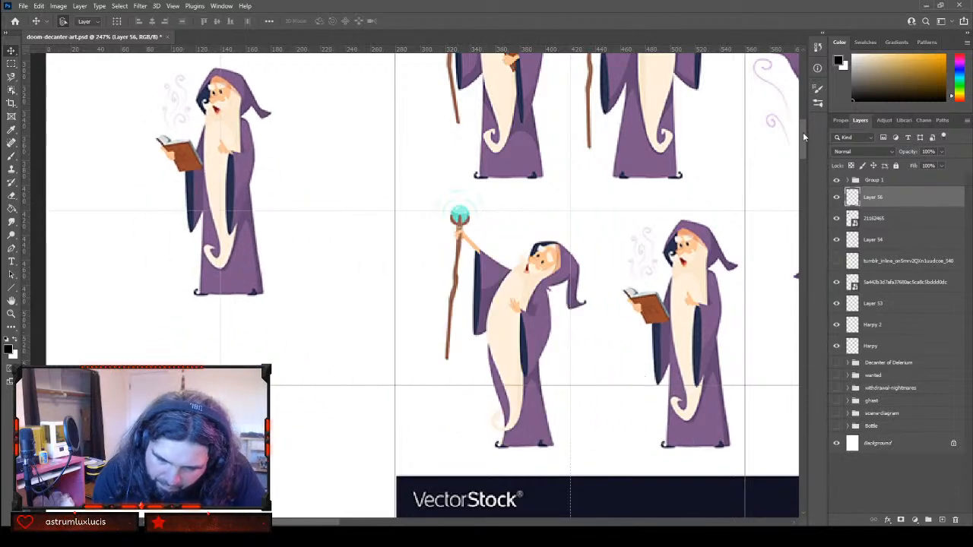
pyautogui.moveTo(803, 132)
pyautogui.mouseDown()
pyautogui.moveTo(802, 114)
pyautogui.moveTo(799, 122)
pyautogui.mouseUp()
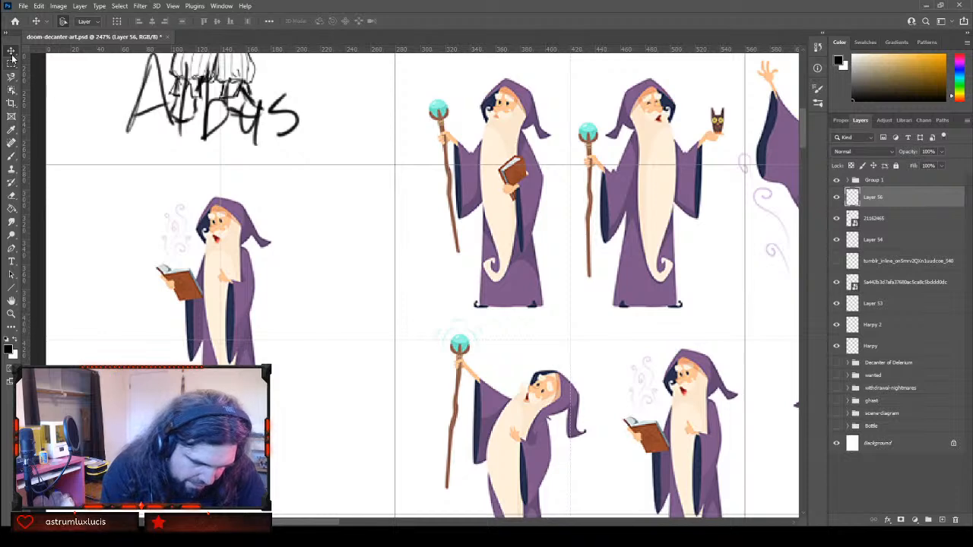
pyautogui.moveTo(240, 284); pyautogui.dragTo(235, 278)
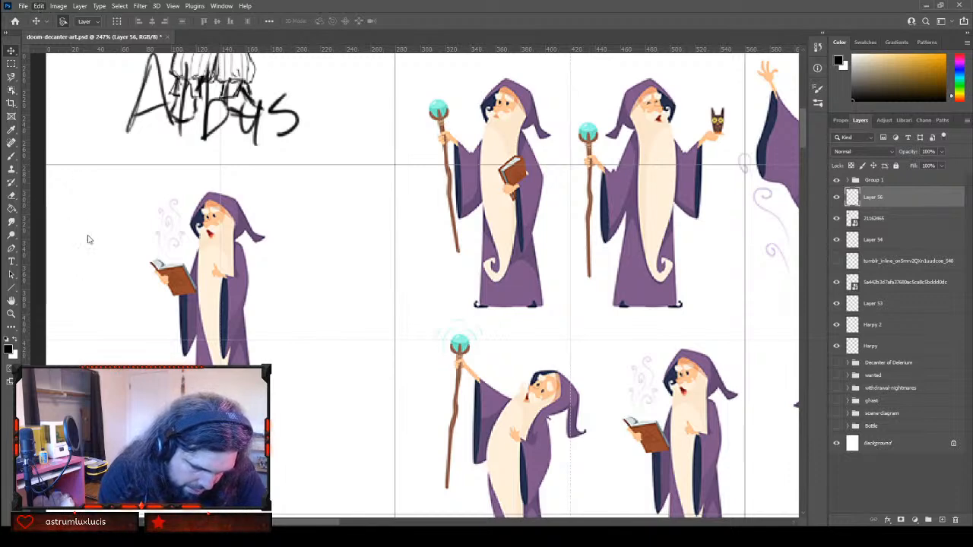
# Scale the copied wizard up to about 124% and reposition him within the cell beneath Albus
pyautogui.hotkey('ctrl', 't')
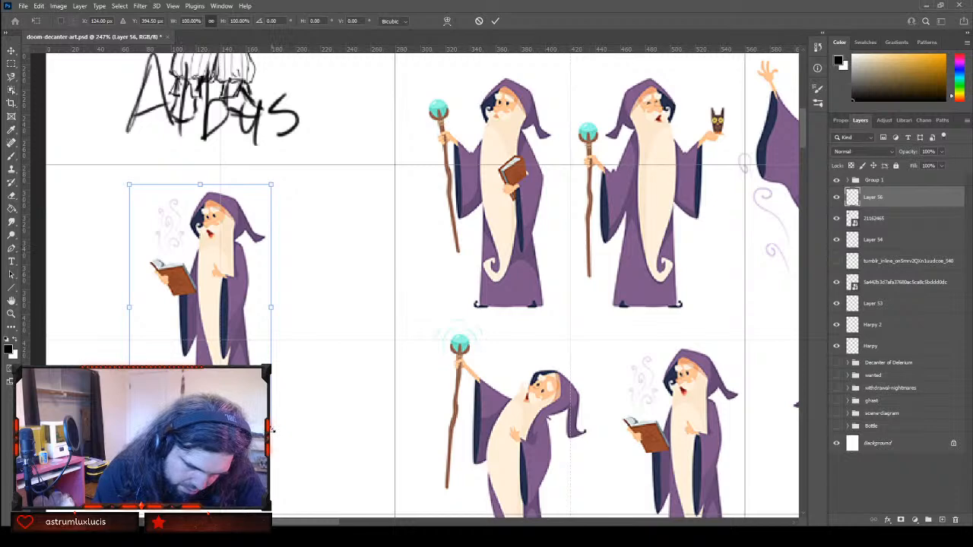
pyautogui.moveTo(271, 430); pyautogui.dragTo(305, 489)
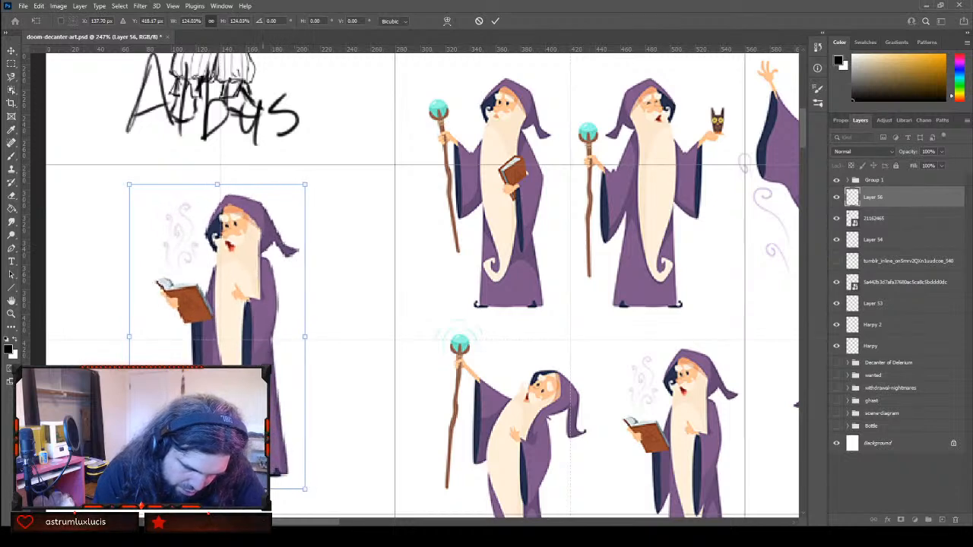
pyautogui.moveTo(220, 304); pyautogui.dragTo(199, 312)
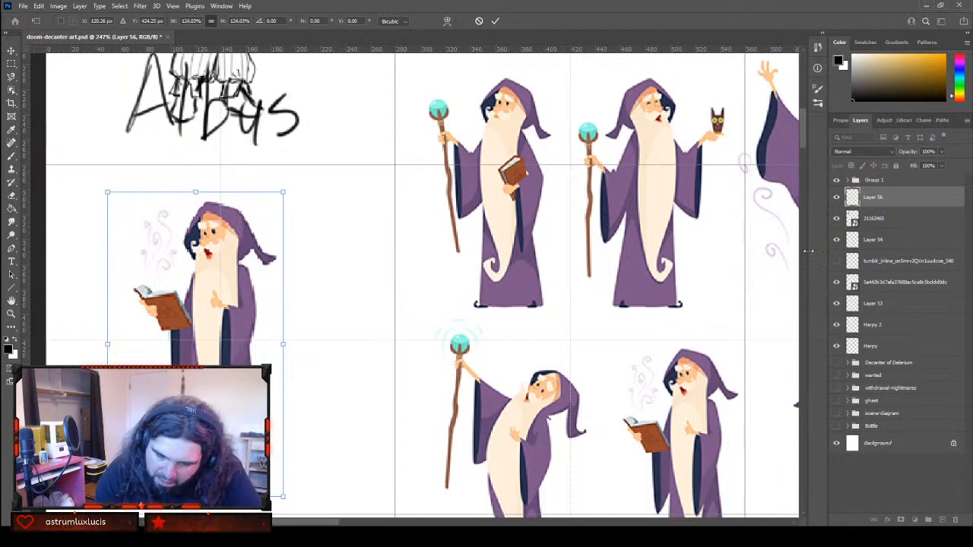
pyautogui.moveTo(801, 139)
pyautogui.mouseDown()
pyautogui.moveTo(802, 110)
pyautogui.moveTo(800, 146)
pyautogui.mouseUp()
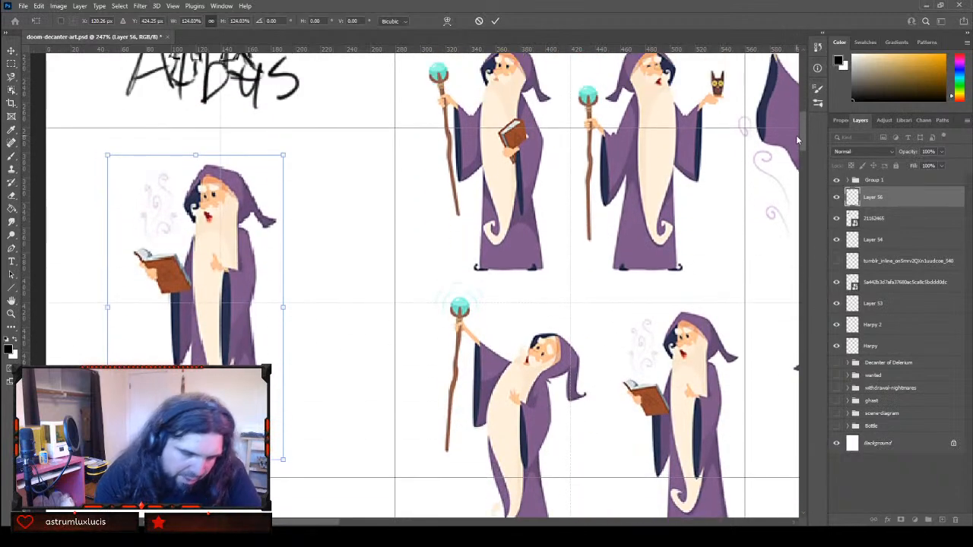
# Commit the transform and brush black outlines over the copied wizard's head, shoulder, bent arm and robe
pyautogui.click(12, 157)
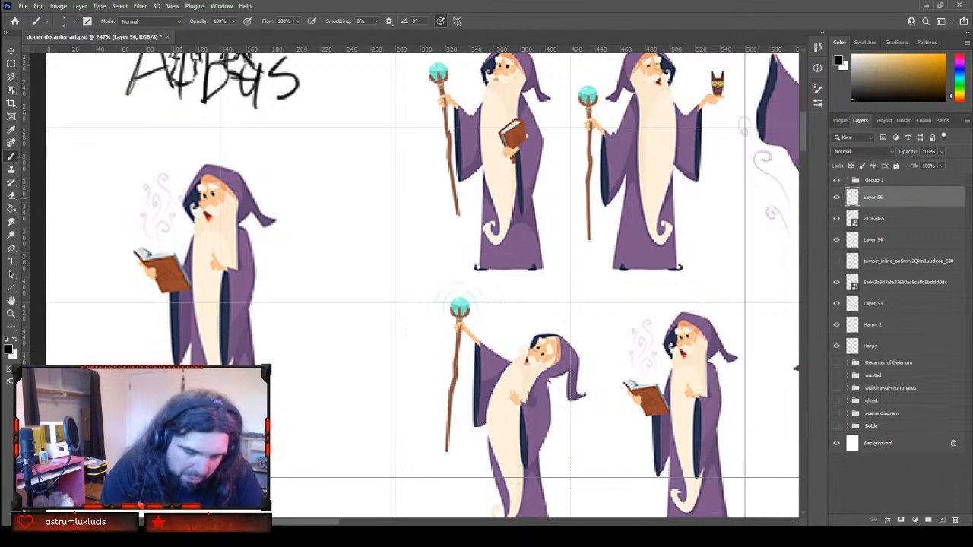
pyautogui.moveTo(199, 185)
pyautogui.mouseDown()
pyautogui.moveTo(213, 228)
pyautogui.moveTo(231, 222)
pyautogui.moveTo(216, 174)
pyautogui.mouseUp()
pyautogui.moveTo(233, 221)
pyautogui.mouseDown()
pyautogui.moveTo(224, 174)
pyautogui.moveTo(203, 180)
pyautogui.mouseUp()
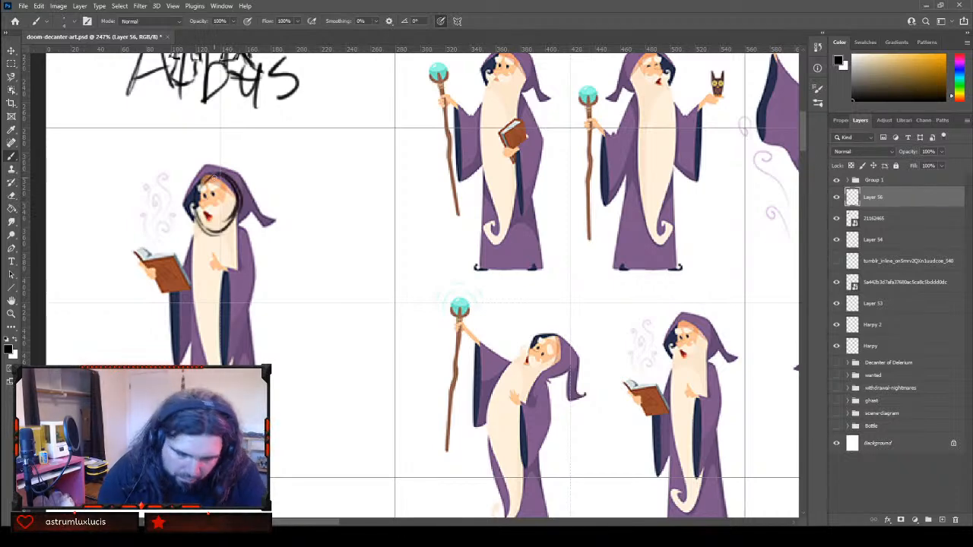
pyautogui.moveTo(231, 221)
pyautogui.mouseDown()
pyautogui.moveTo(253, 243)
pyautogui.moveTo(257, 289)
pyautogui.moveTo(220, 274)
pyautogui.moveTo(245, 272)
pyautogui.moveTo(237, 250)
pyautogui.moveTo(252, 357)
pyautogui.mouseUp()
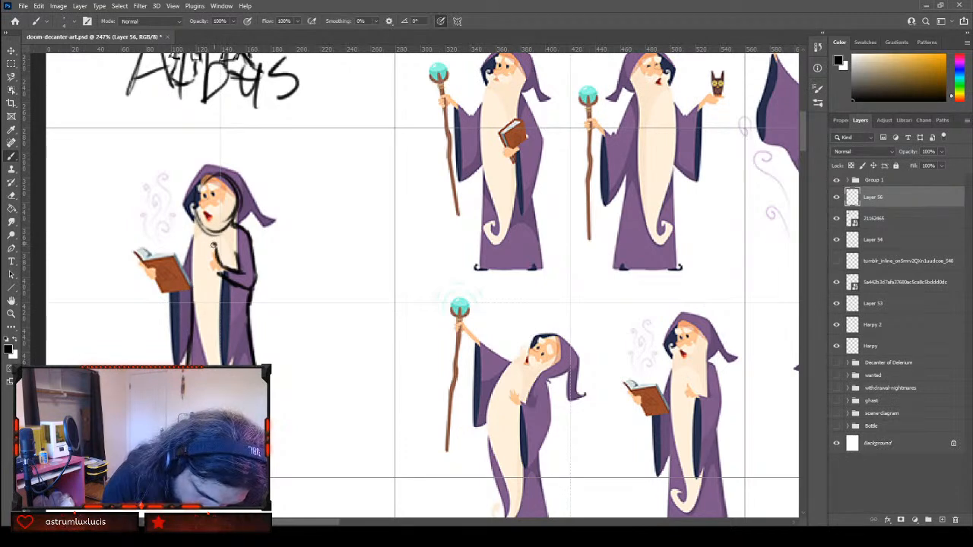
# Sketch the raised hand, a bottle gripped in the other hand over the book, and the hanging sleeve
pyautogui.moveTo(213, 246)
pyautogui.mouseDown()
pyautogui.moveTo(214, 267)
pyautogui.moveTo(204, 259)
pyautogui.moveTo(212, 273)
pyautogui.moveTo(232, 270)
pyautogui.mouseUp()
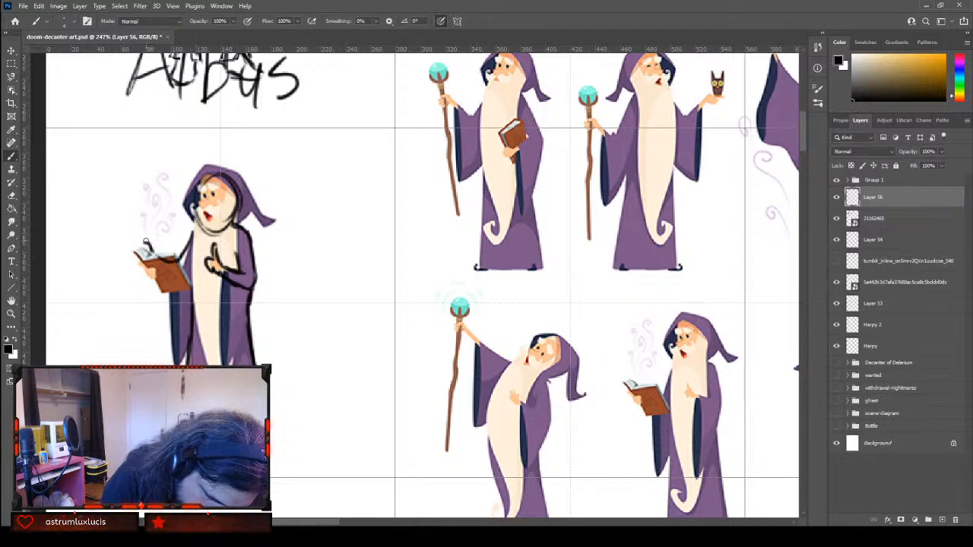
pyautogui.moveTo(145, 247)
pyautogui.mouseDown()
pyautogui.moveTo(129, 258)
pyautogui.moveTo(145, 270)
pyautogui.moveTo(138, 260)
pyautogui.moveTo(126, 277)
pyautogui.moveTo(120, 261)
pyautogui.moveTo(133, 273)
pyautogui.moveTo(122, 274)
pyautogui.moveTo(137, 269)
pyautogui.moveTo(137, 320)
pyautogui.moveTo(159, 310)
pyautogui.moveTo(146, 255)
pyautogui.mouseUp()
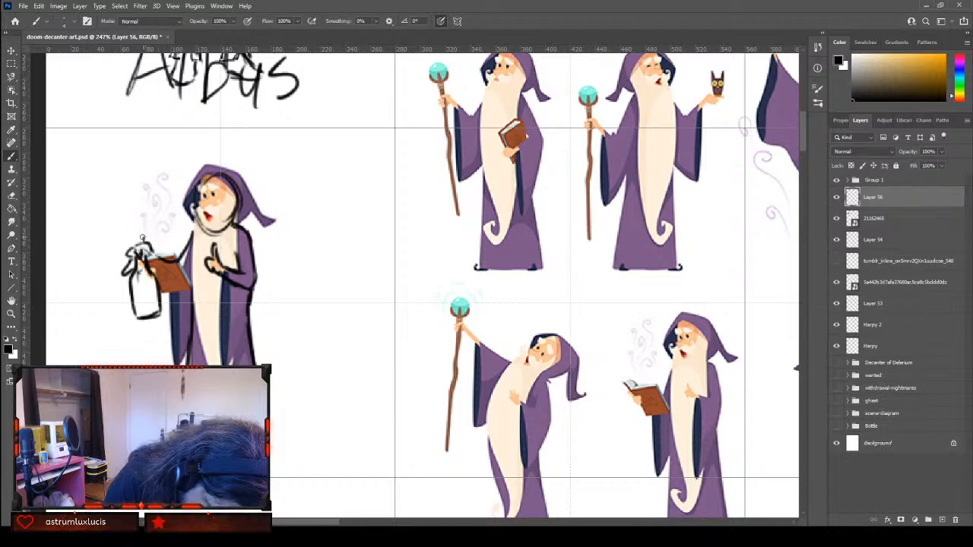
pyautogui.moveTo(142, 238)
pyautogui.mouseDown()
pyautogui.moveTo(132, 241)
pyautogui.moveTo(143, 241)
pyautogui.mouseUp()
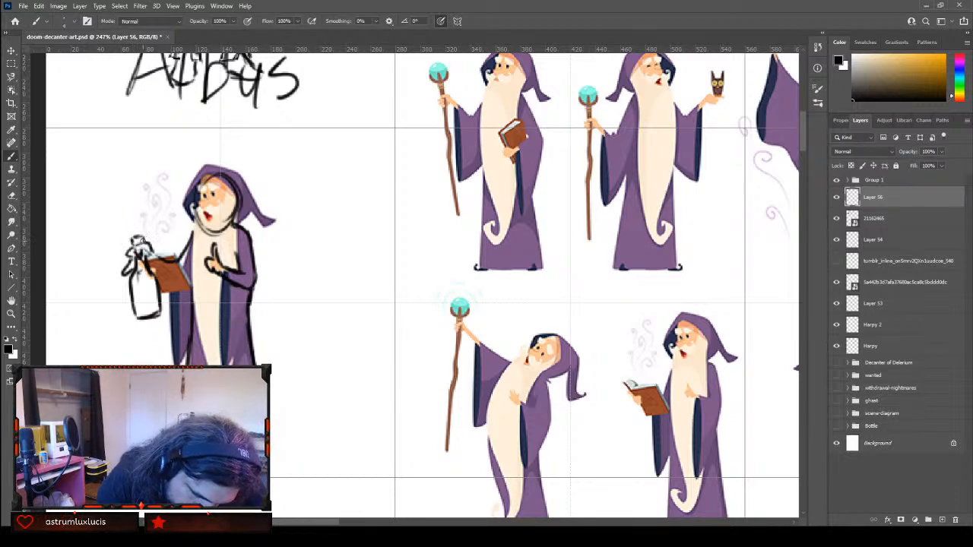
pyautogui.moveTo(155, 253)
pyautogui.mouseDown()
pyautogui.moveTo(152, 350)
pyautogui.moveTo(193, 291)
pyautogui.mouseUp()
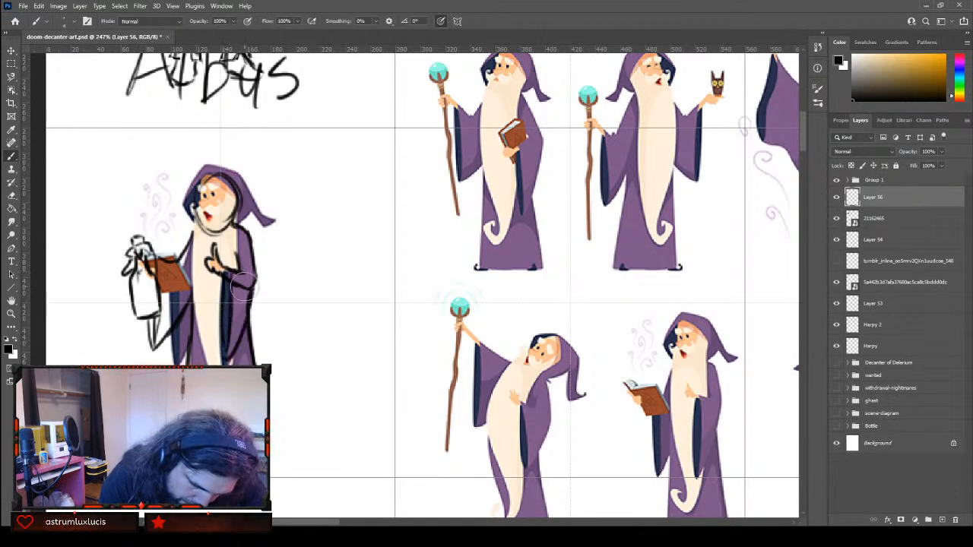
pyautogui.moveTo(237, 280); pyautogui.dragTo(237, 288)
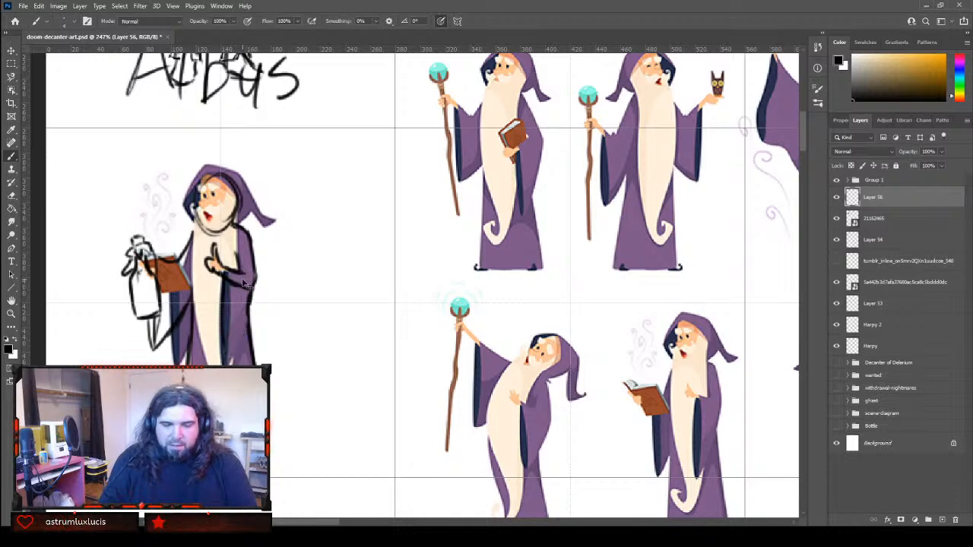
# Undo the sleeve, bottle, gripping hand and raised hand strokes one after another
pyautogui.hotkey('ctrl', 'z')
pyautogui.hotkey('ctrl', 'z')
pyautogui.hotkey('ctrl', 'z')
pyautogui.hotkey('ctrl', 'z')
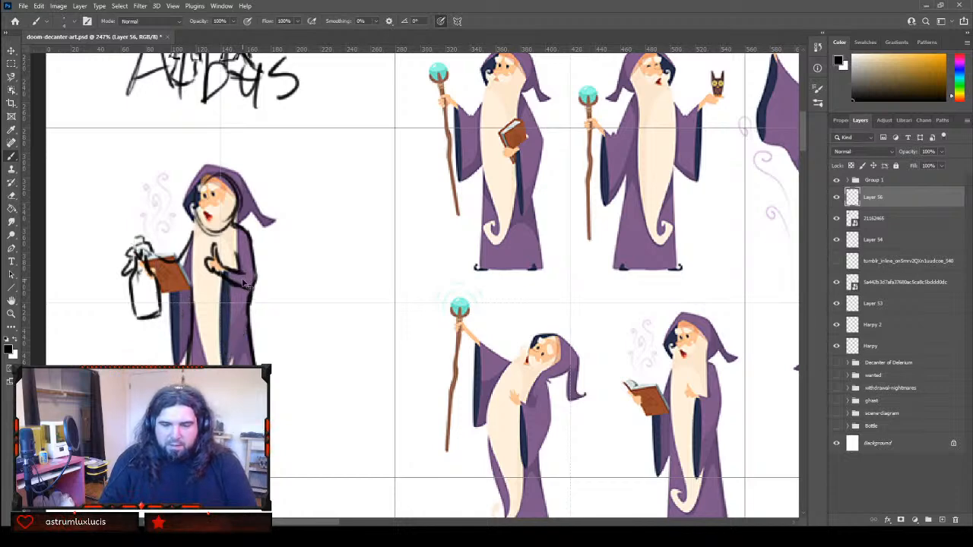
pyautogui.hotkey('ctrl', 'z')
pyautogui.hotkey('ctrl', 'z')
pyautogui.hotkey('ctrl', 'z')
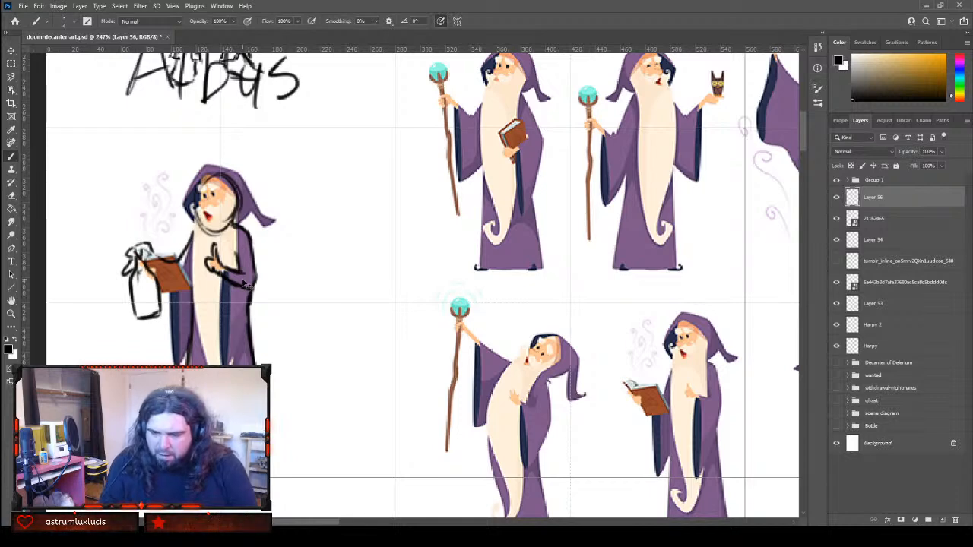
pyautogui.hotkey('ctrl', 'z')
pyautogui.hotkey('ctrl', 'z')
pyautogui.hotkey('ctrl', 'z')
pyautogui.hotkey('ctrl', 'z')
pyautogui.hotkey('ctrl', 'z')
pyautogui.hotkey('ctrl', 'z')
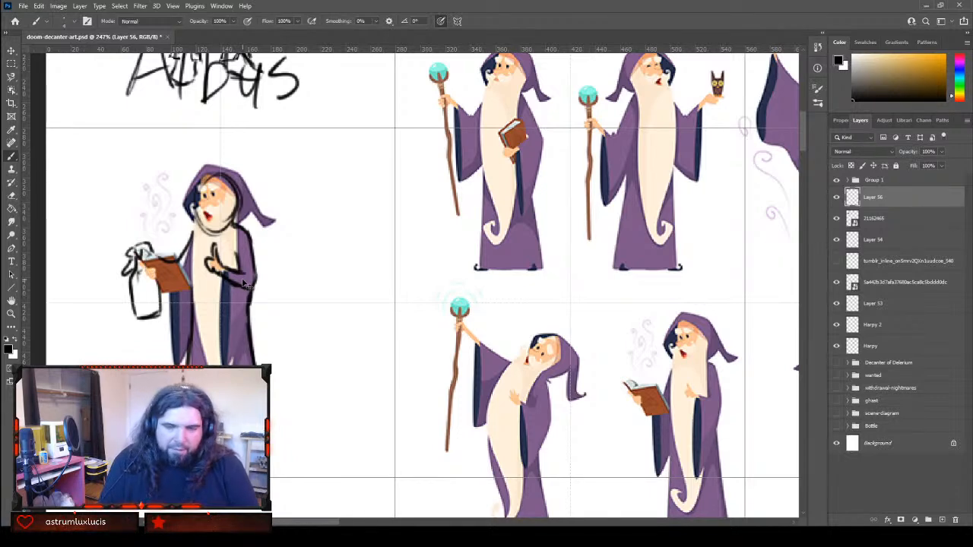
pyautogui.hotkey('ctrl', 'z')
pyautogui.hotkey('ctrl', 'z')
pyautogui.hotkey('ctrl', 'z')
pyautogui.hotkey('ctrl', 'z')
pyautogui.hotkey('ctrl', 'z')
pyautogui.hotkey('ctrl', 'z')
pyautogui.hotkey('ctrl', 'z')
pyautogui.hotkey('ctrl', 'z')
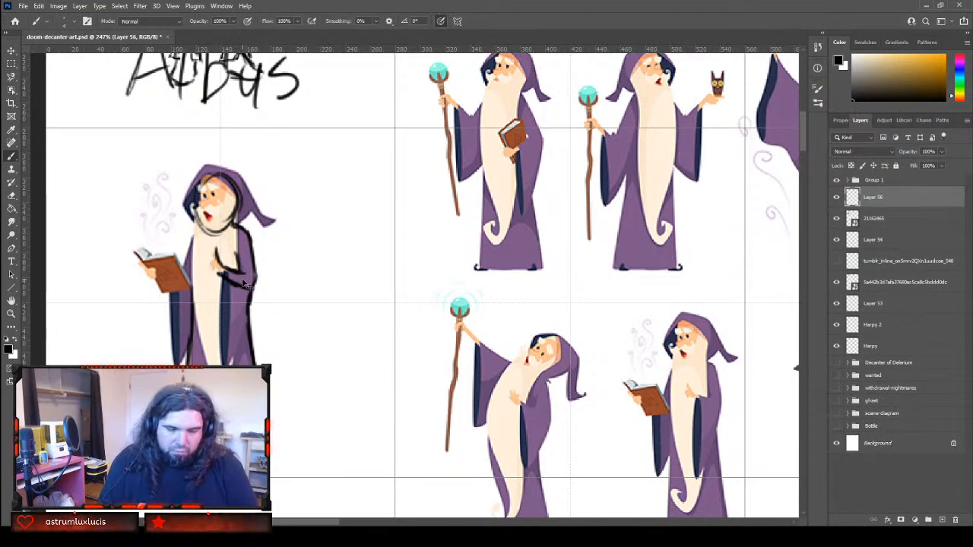
# Add a new layer above Layer 56, and hide and reshow Layer 56 to check which strokes it holds
pyautogui.click(942, 520)
pyautogui.click(837, 219)
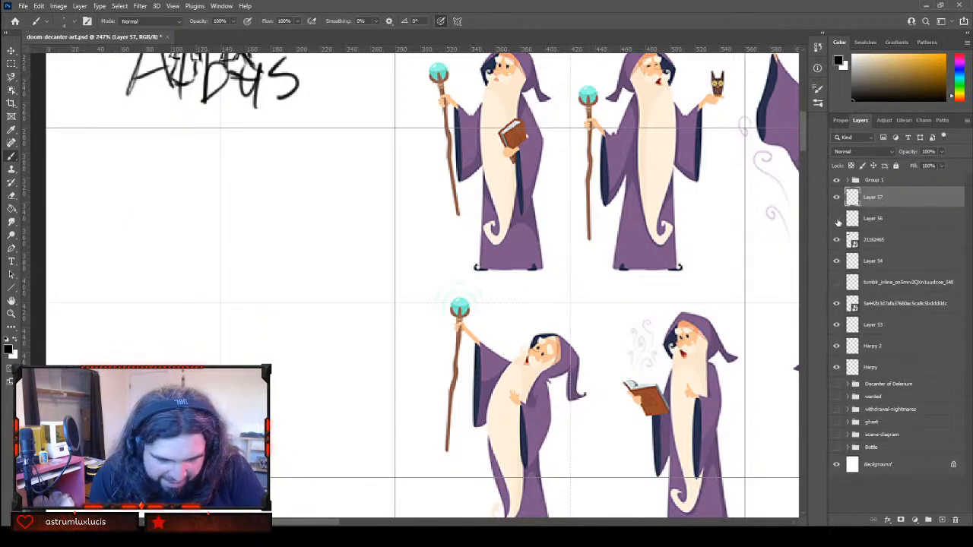
pyautogui.click(837, 218)
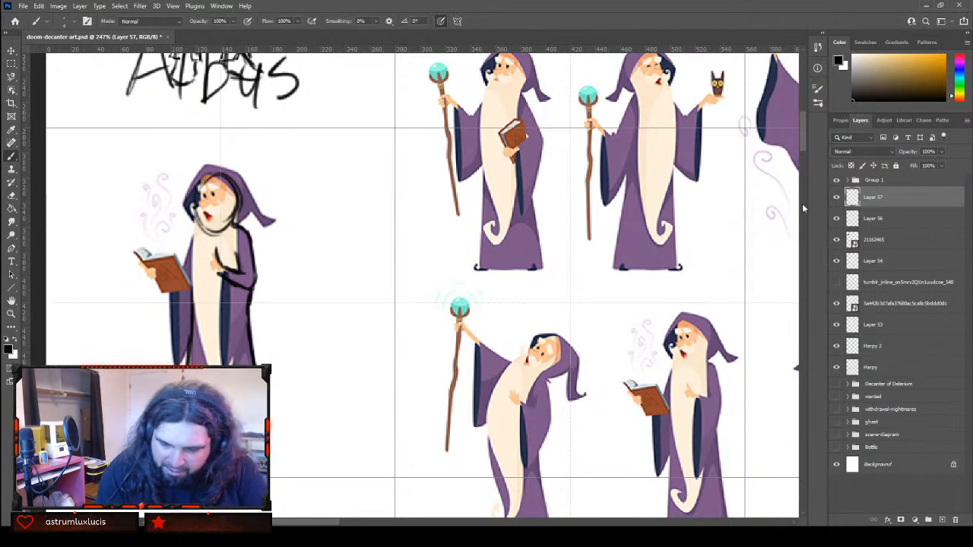
# Rename Layer 57 as Karazar
pyautogui.doubleClick(875, 197)
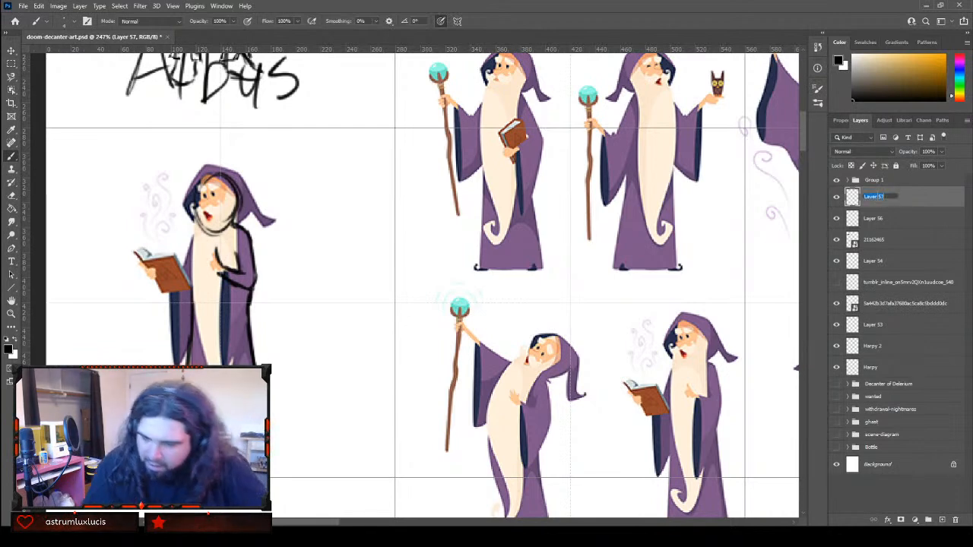
pyautogui.write('Karadir')
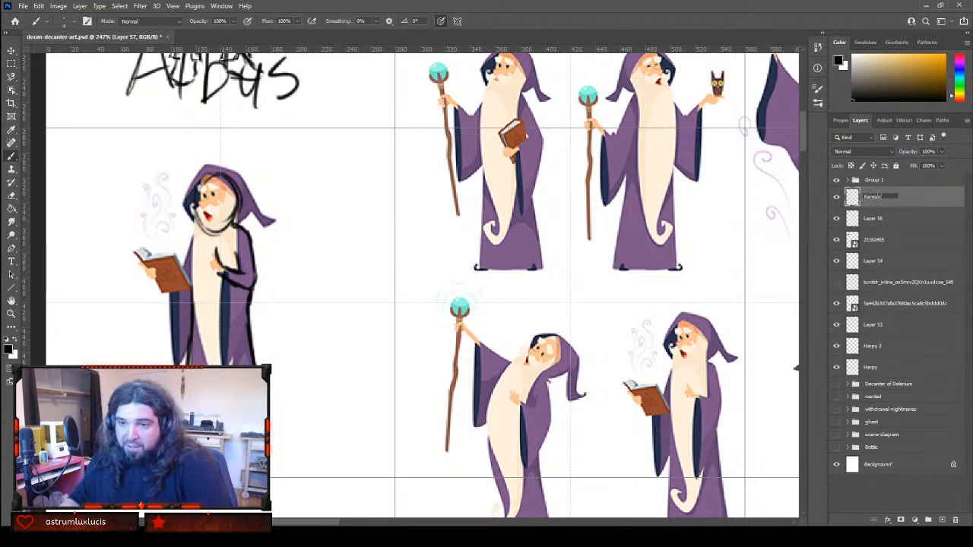
pyautogui.write('zar')
pyautogui.press('Return')
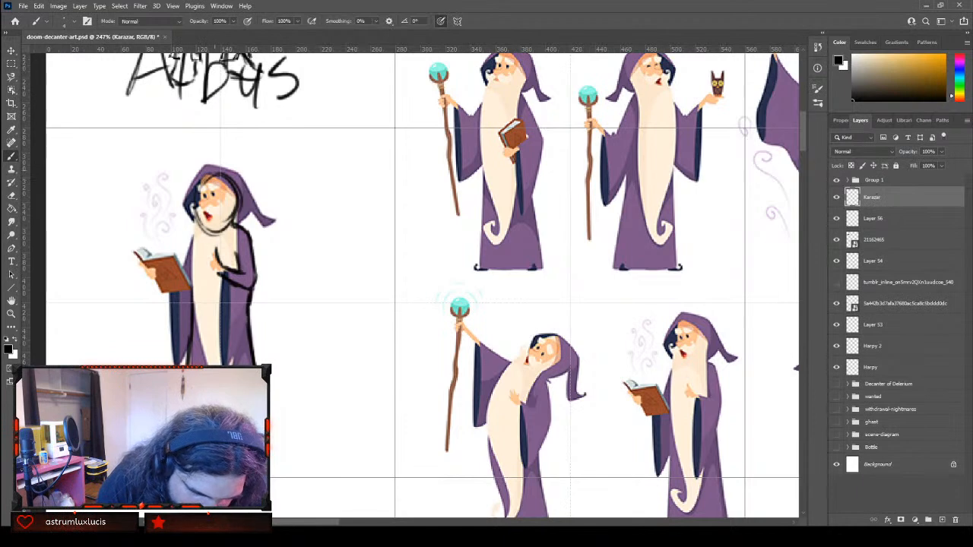
# Brush a black oval around the copied wizard's face on the Karazar layer
pyautogui.moveTo(205, 172)
pyautogui.mouseDown()
pyautogui.moveTo(202, 217)
pyautogui.moveTo(219, 201)
pyautogui.moveTo(229, 232)
pyautogui.mouseUp()
pyautogui.moveTo(242, 198); pyautogui.dragTo(220, 230)
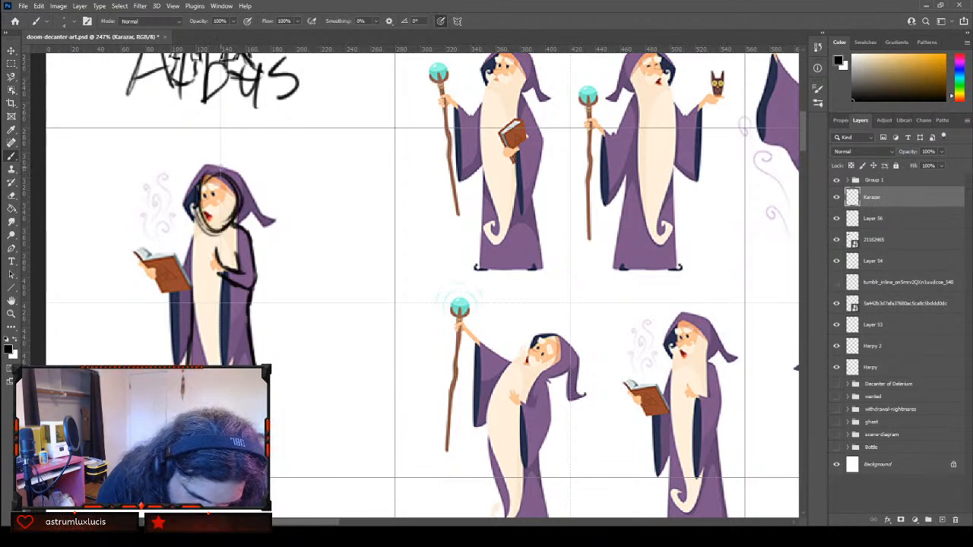
pyautogui.moveTo(211, 173); pyautogui.dragTo(241, 200)
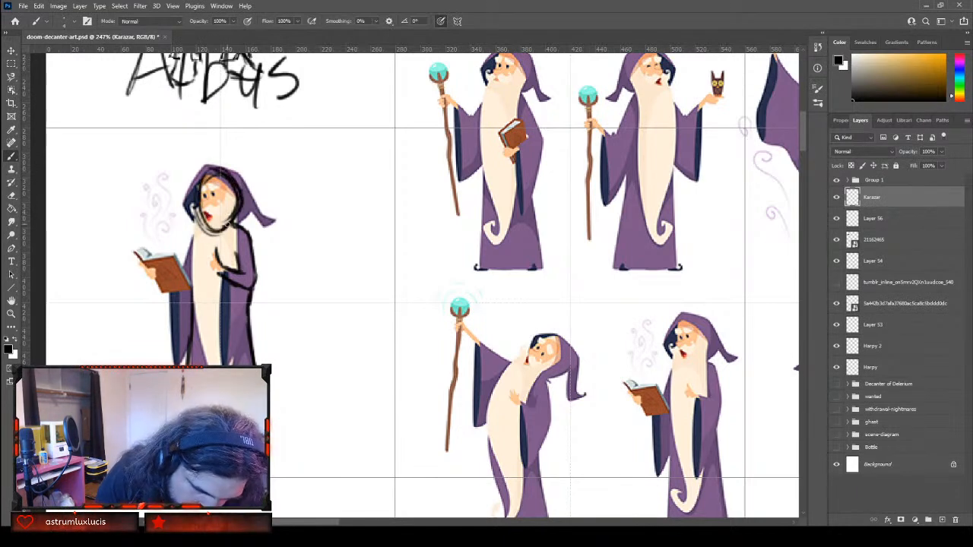
# Fade Layer 56 to 36% fill and make the Karazar layer active again
pyautogui.click(863, 221)
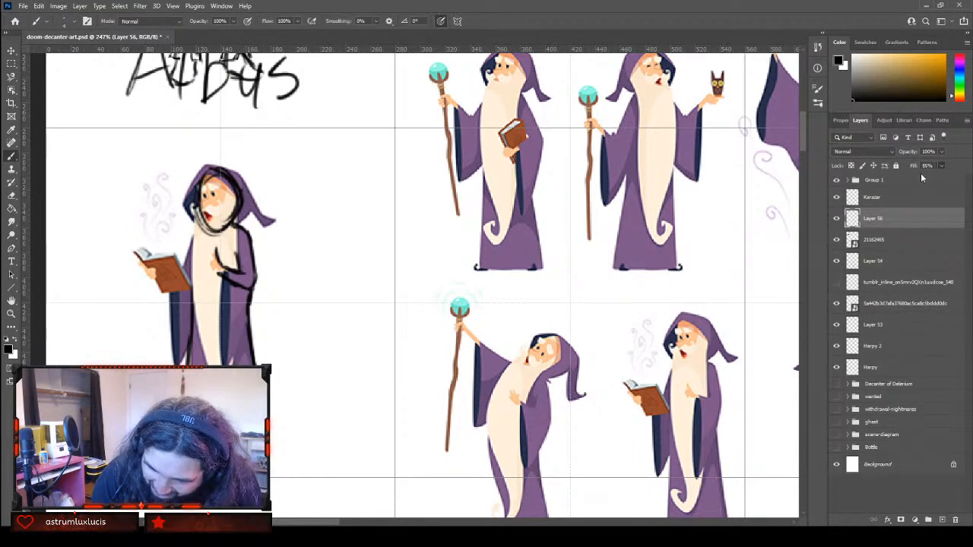
pyautogui.moveTo(912, 176); pyautogui.dragTo(901, 169)
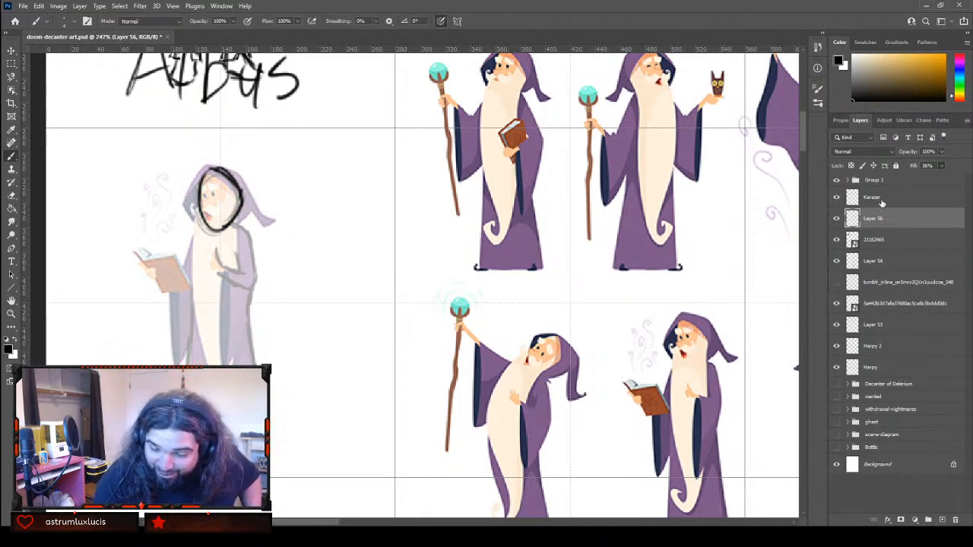
pyautogui.click(889, 199)
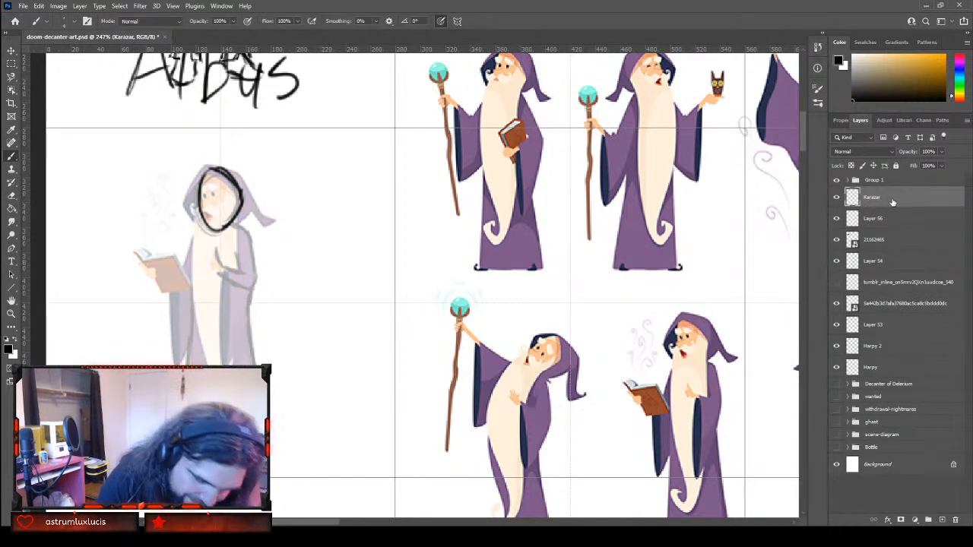
# Outline the shoulder, bent arm and wide sleeve on the figure's hood-tail side, plus the long front edges of the robe
pyautogui.moveTo(231, 220)
pyautogui.mouseDown()
pyautogui.moveTo(252, 228)
pyautogui.moveTo(266, 285)
pyautogui.moveTo(263, 315)
pyautogui.moveTo(228, 363)
pyautogui.mouseUp()
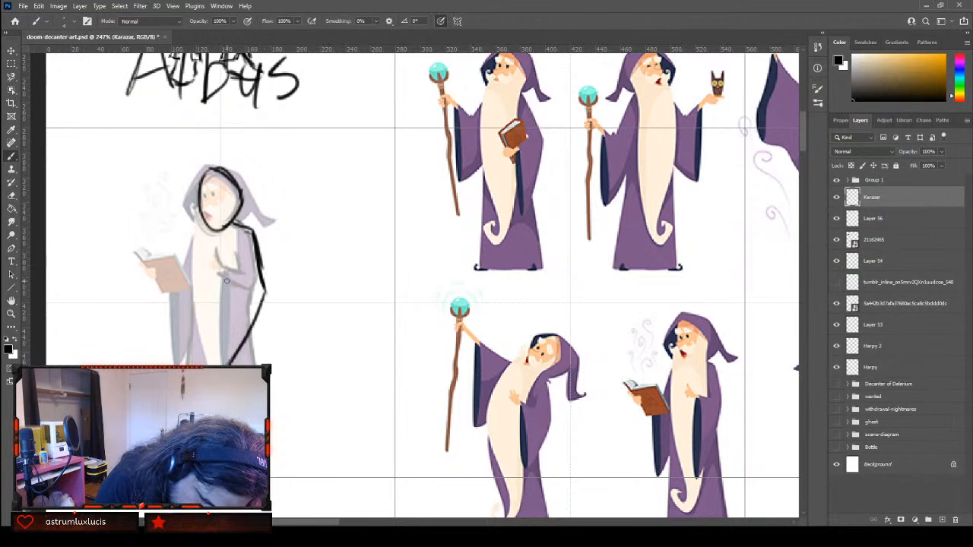
pyautogui.moveTo(228, 270); pyautogui.dragTo(229, 364)
pyautogui.moveTo(221, 276)
pyautogui.mouseDown()
pyautogui.moveTo(221, 365)
pyautogui.moveTo(240, 266)
pyautogui.moveTo(250, 279)
pyautogui.moveTo(249, 266)
pyautogui.mouseUp()
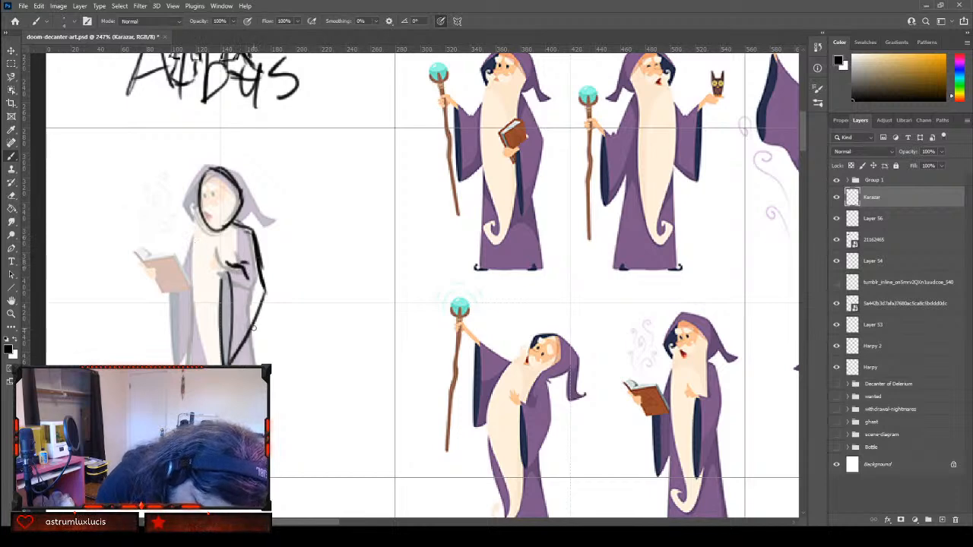
pyautogui.moveTo(257, 348); pyautogui.dragTo(253, 365)
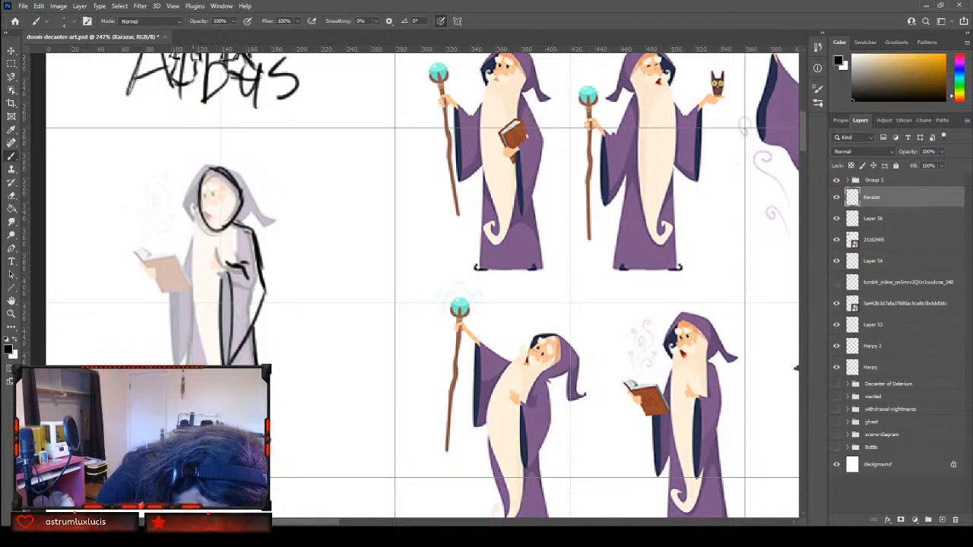
pyautogui.moveTo(193, 349); pyautogui.dragTo(193, 368)
pyautogui.moveTo(193, 316); pyautogui.dragTo(191, 367)
pyautogui.moveTo(193, 295); pyautogui.dragTo(192, 319)
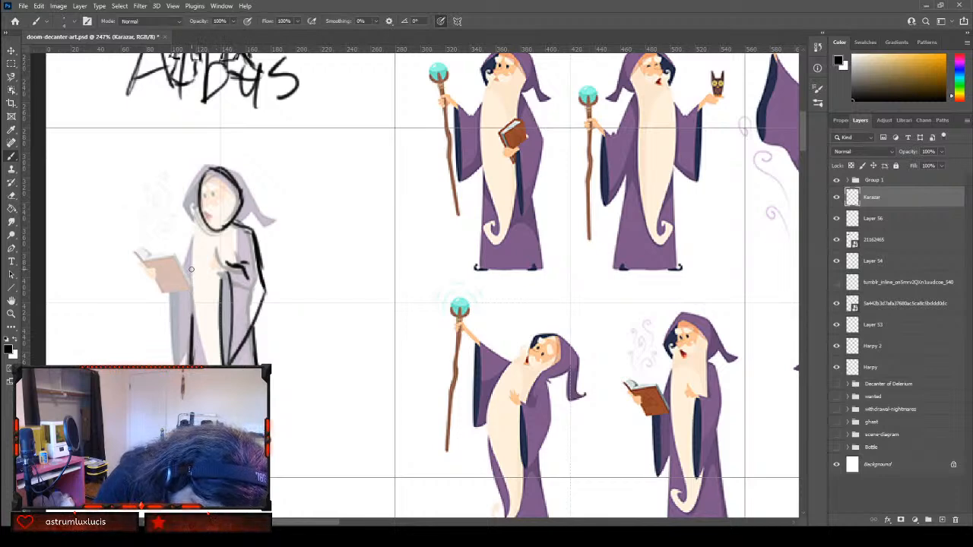
pyautogui.moveTo(193, 265); pyautogui.dragTo(192, 315)
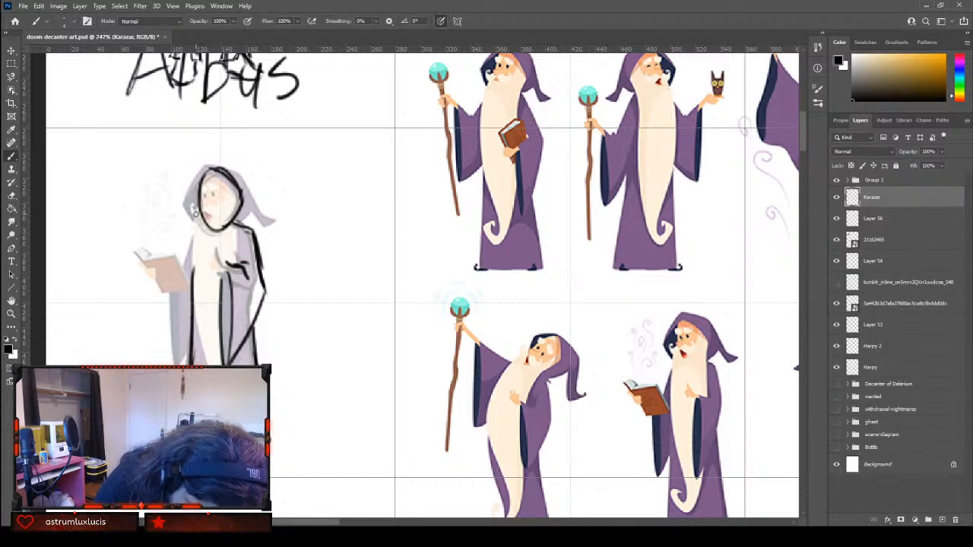
# Sketch the other shoulder and outstretched arm, with a hand holding a stoppered bottle over the book and a sleeve hanging below
pyautogui.moveTo(204, 221)
pyautogui.mouseDown()
pyautogui.moveTo(185, 271)
pyautogui.moveTo(152, 248)
pyautogui.moveTo(135, 249)
pyautogui.moveTo(146, 262)
pyautogui.moveTo(130, 285)
pyautogui.moveTo(141, 288)
pyautogui.moveTo(143, 265)
pyautogui.moveTo(148, 283)
pyautogui.moveTo(156, 258)
pyautogui.moveTo(143, 265)
pyautogui.mouseUp()
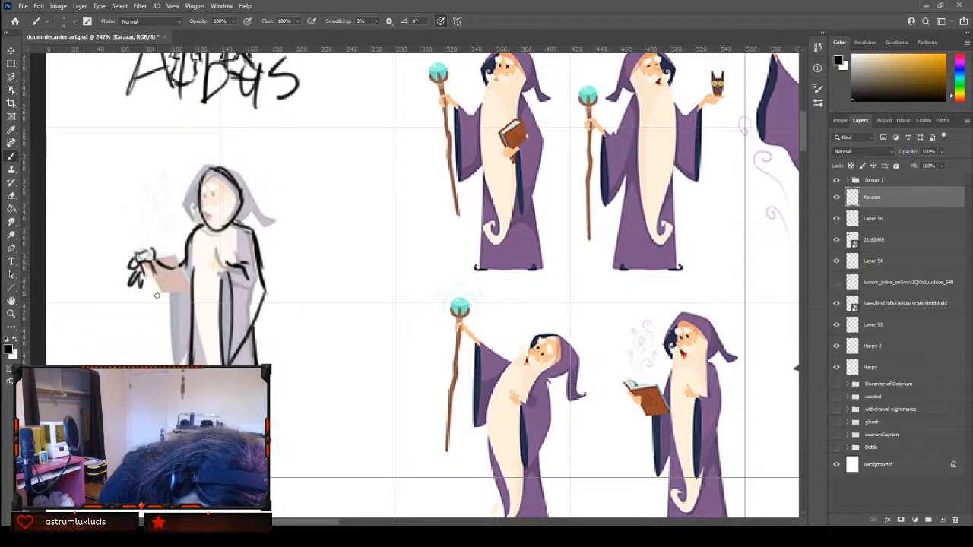
pyautogui.moveTo(144, 267)
pyautogui.mouseDown()
pyautogui.moveTo(146, 301)
pyautogui.moveTo(166, 329)
pyautogui.moveTo(175, 326)
pyautogui.moveTo(173, 287)
pyautogui.mouseUp()
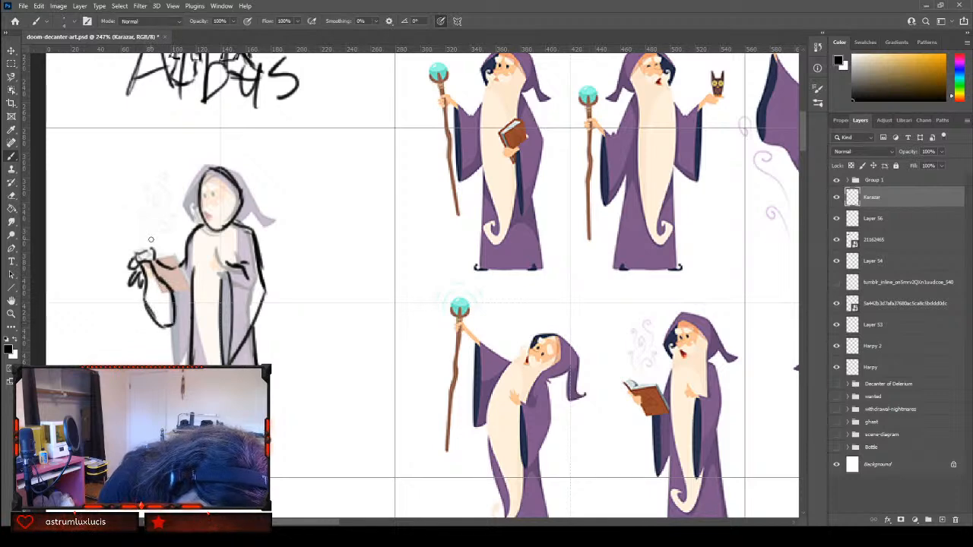
pyautogui.moveTo(140, 252)
pyautogui.mouseDown()
pyautogui.moveTo(140, 240)
pyautogui.moveTo(151, 252)
pyautogui.moveTo(144, 236)
pyautogui.mouseUp()
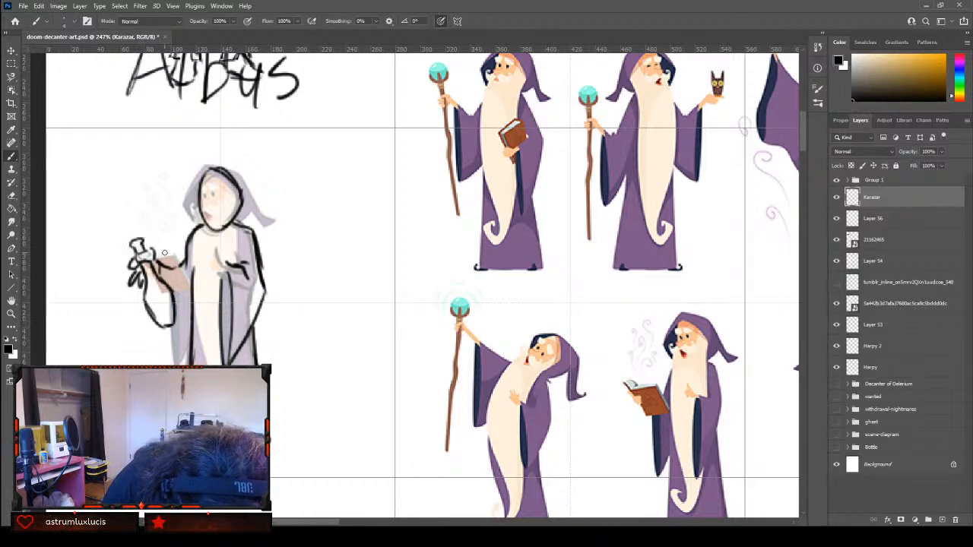
pyautogui.moveTo(153, 322); pyautogui.dragTo(161, 365)
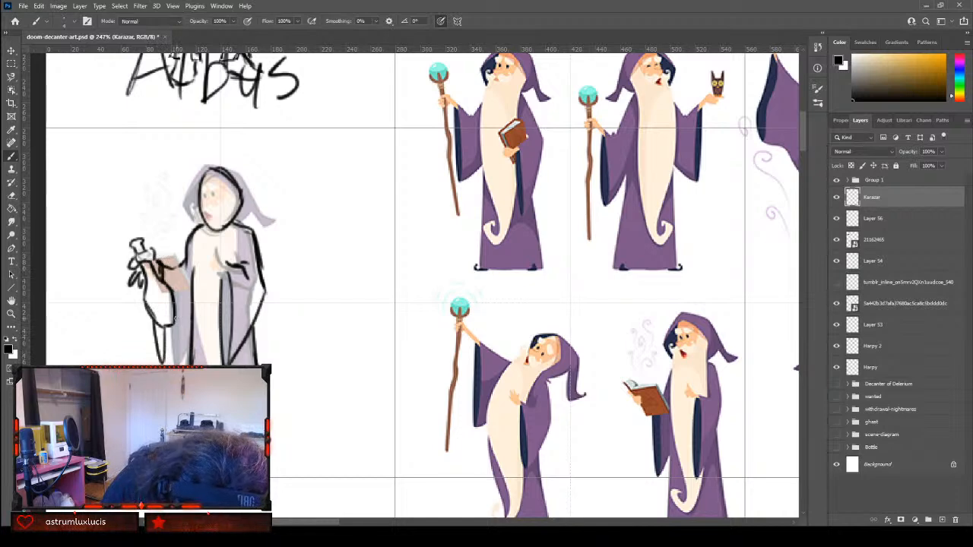
pyautogui.moveTo(177, 321)
pyautogui.mouseDown()
pyautogui.moveTo(182, 362)
pyautogui.moveTo(184, 344)
pyautogui.mouseUp()
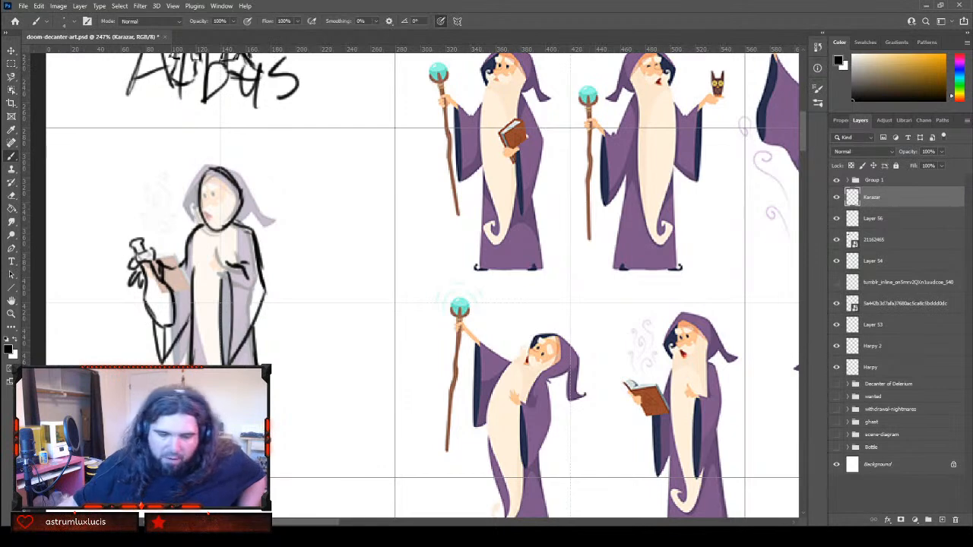
# Hide Layer 56 and sketch Karazar's nose, drooping moustache and the hand in front of his chest
pyautogui.click(837, 219)
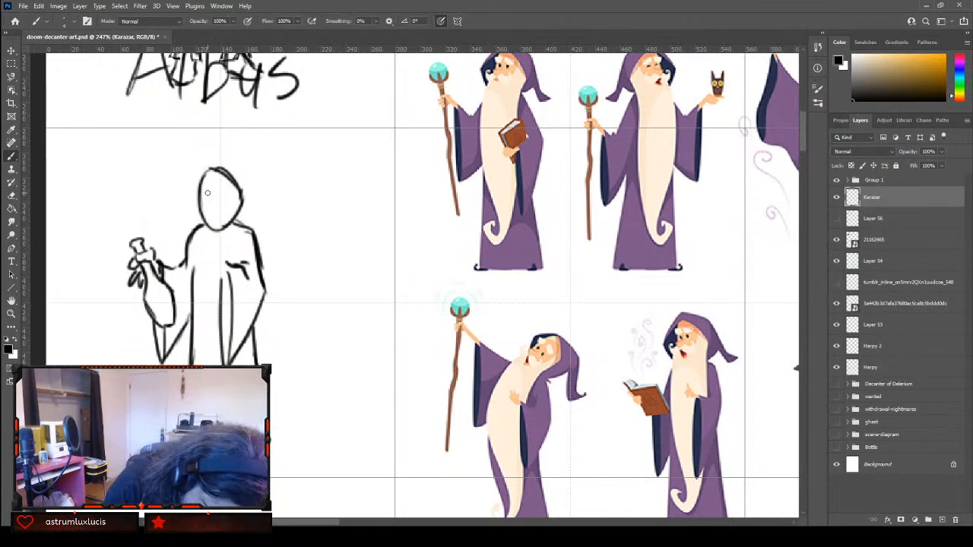
pyautogui.moveTo(202, 195)
pyautogui.mouseDown()
pyautogui.moveTo(207, 214)
pyautogui.moveTo(215, 204)
pyautogui.moveTo(214, 194)
pyautogui.moveTo(198, 244)
pyautogui.moveTo(216, 247)
pyautogui.moveTo(202, 244)
pyautogui.moveTo(197, 260)
pyautogui.mouseUp()
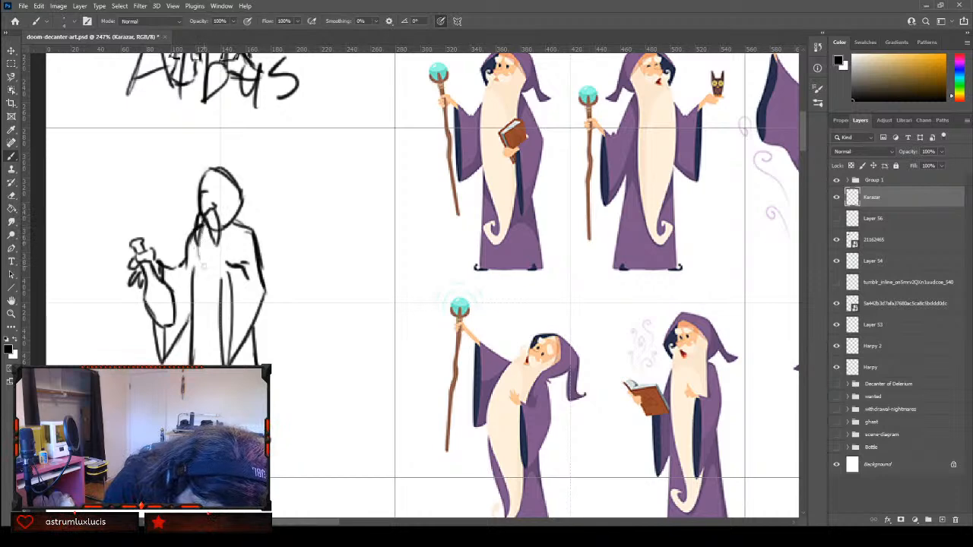
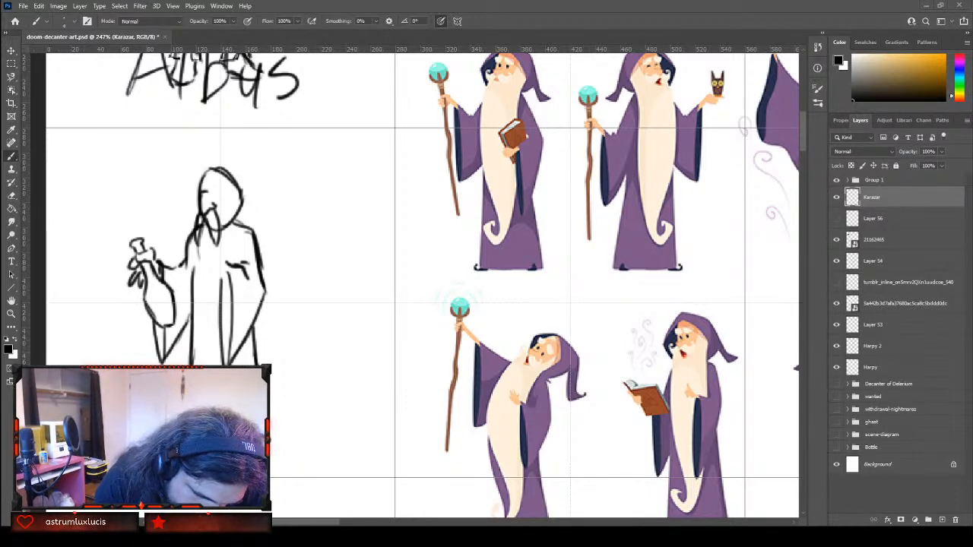
pyautogui.moveTo(197, 237)
pyautogui.mouseDown()
pyautogui.moveTo(209, 292)
pyautogui.moveTo(231, 246)
pyautogui.moveTo(220, 265)
pyautogui.moveTo(194, 261)
pyautogui.moveTo(210, 280)
pyautogui.moveTo(219, 276)
pyautogui.mouseUp()
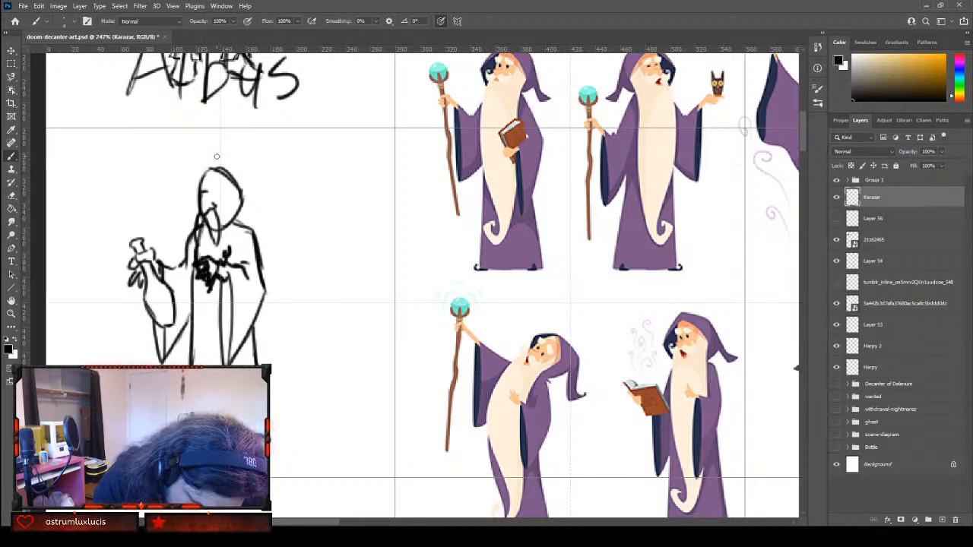
# Draw a wide hat brim across Karazar's head, a scowling eye beneath it, and loose hair falling to the shoulder
pyautogui.moveTo(178, 189)
pyautogui.mouseDown()
pyautogui.moveTo(254, 179)
pyautogui.moveTo(269, 189)
pyautogui.mouseUp()
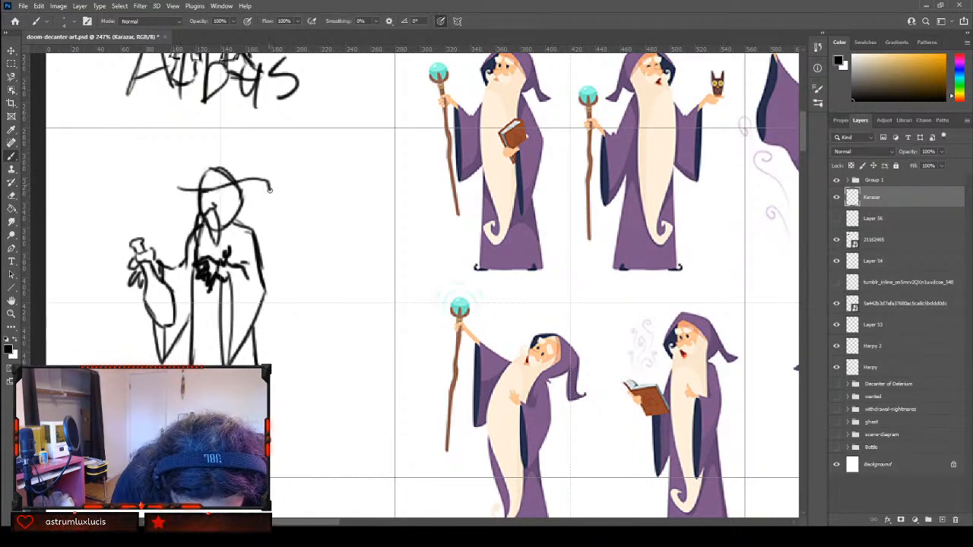
pyautogui.moveTo(179, 190); pyautogui.dragTo(206, 204)
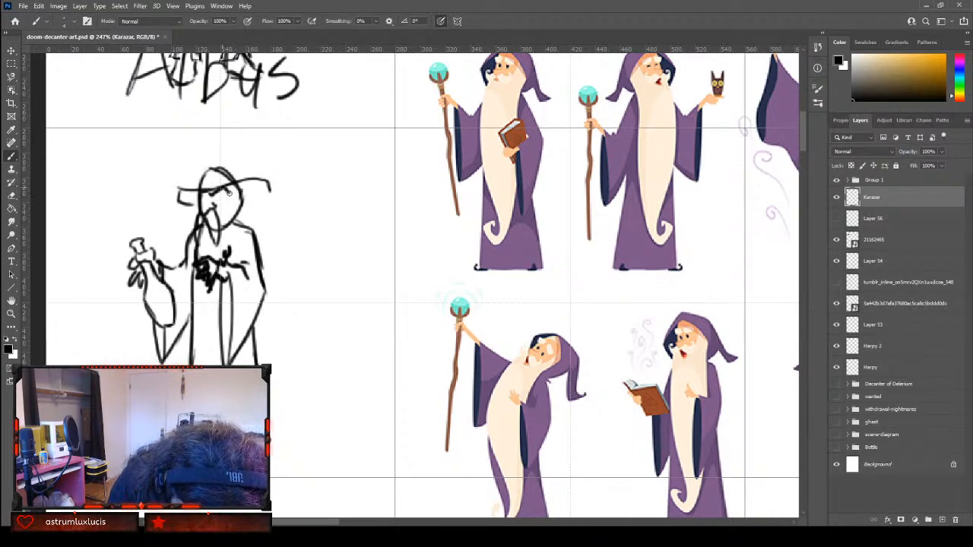
pyautogui.moveTo(217, 197); pyautogui.dragTo(228, 199)
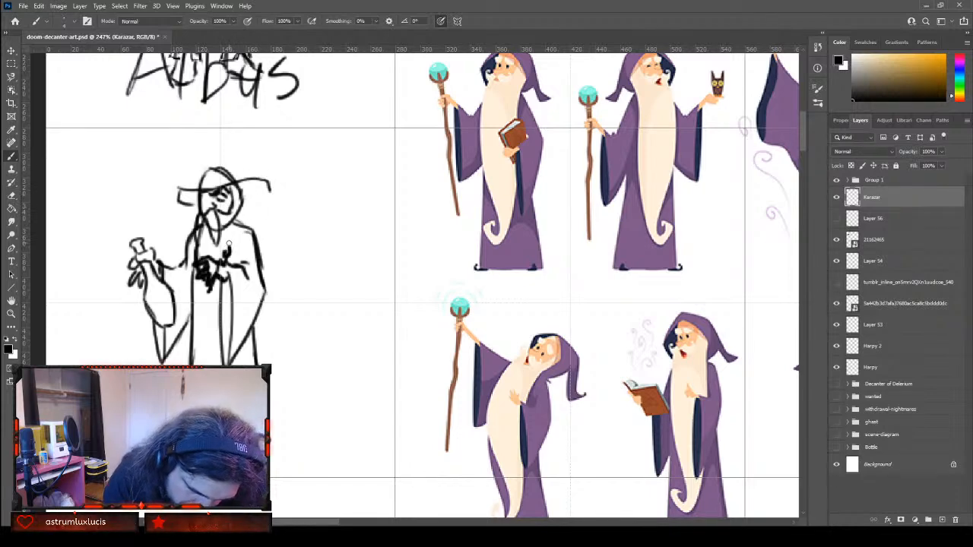
pyautogui.moveTo(226, 246)
pyautogui.mouseDown()
pyautogui.moveTo(244, 188)
pyautogui.moveTo(263, 228)
pyautogui.moveTo(263, 257)
pyautogui.mouseUp()
pyautogui.moveTo(243, 193)
pyautogui.mouseDown()
pyautogui.moveTo(255, 212)
pyautogui.moveTo(267, 185)
pyautogui.mouseUp()
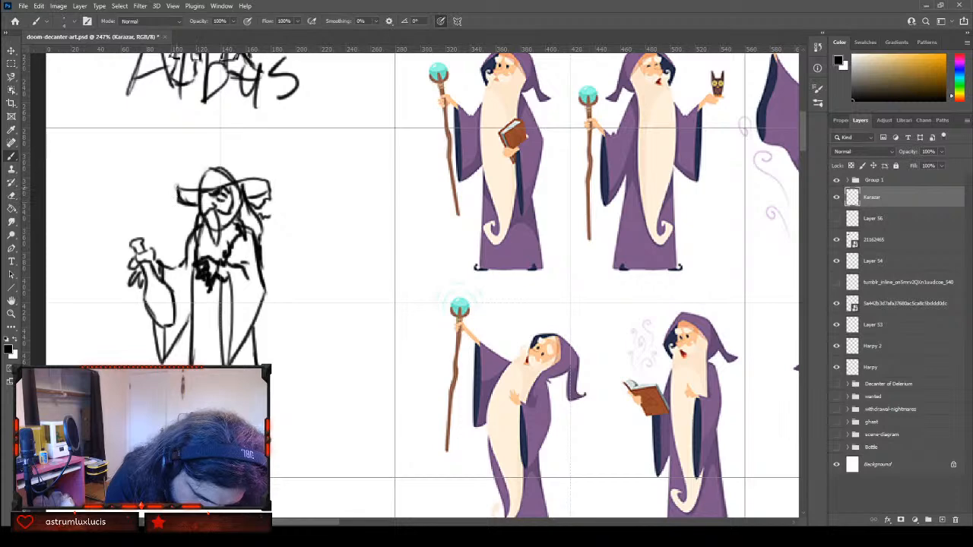
# Draw the hat's band and tall crown bending over into a rounded tip, and tidy the brim and crown lines
pyautogui.moveTo(176, 200)
pyautogui.mouseDown()
pyautogui.moveTo(250, 176)
pyautogui.moveTo(200, 169)
pyautogui.mouseUp()
pyautogui.moveTo(199, 169)
pyautogui.mouseDown()
pyautogui.moveTo(256, 166)
pyautogui.moveTo(249, 181)
pyautogui.moveTo(201, 152)
pyautogui.moveTo(208, 155)
pyautogui.moveTo(186, 162)
pyautogui.moveTo(169, 142)
pyautogui.moveTo(159, 162)
pyautogui.moveTo(184, 159)
pyautogui.moveTo(159, 152)
pyautogui.moveTo(170, 169)
pyautogui.mouseUp()
pyautogui.moveTo(168, 136)
pyautogui.mouseDown()
pyautogui.moveTo(217, 131)
pyautogui.moveTo(235, 149)
pyautogui.moveTo(212, 129)
pyautogui.mouseUp()
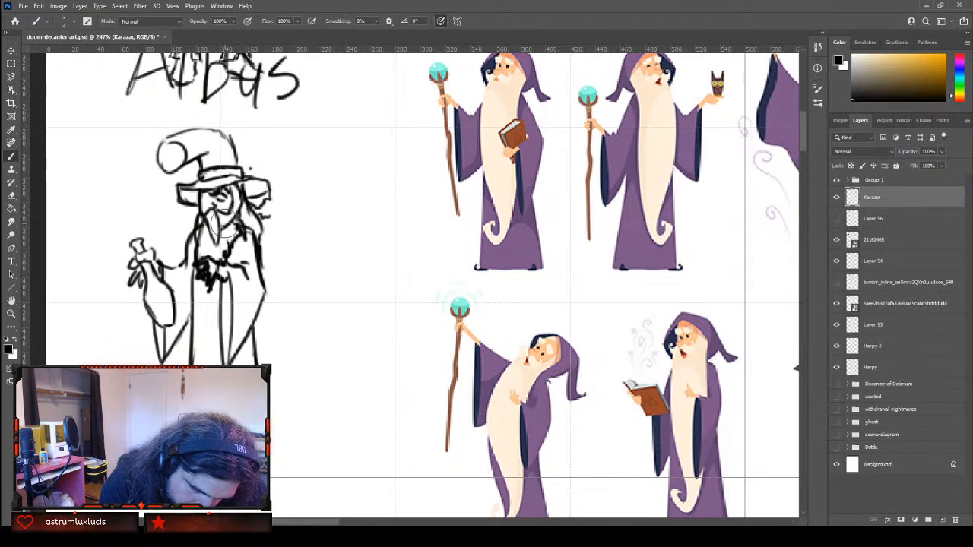
pyautogui.moveTo(233, 216)
pyautogui.mouseDown()
pyautogui.moveTo(244, 201)
pyautogui.moveTo(247, 230)
pyautogui.moveTo(262, 195)
pyautogui.moveTo(278, 197)
pyautogui.moveTo(265, 204)
pyautogui.mouseUp()
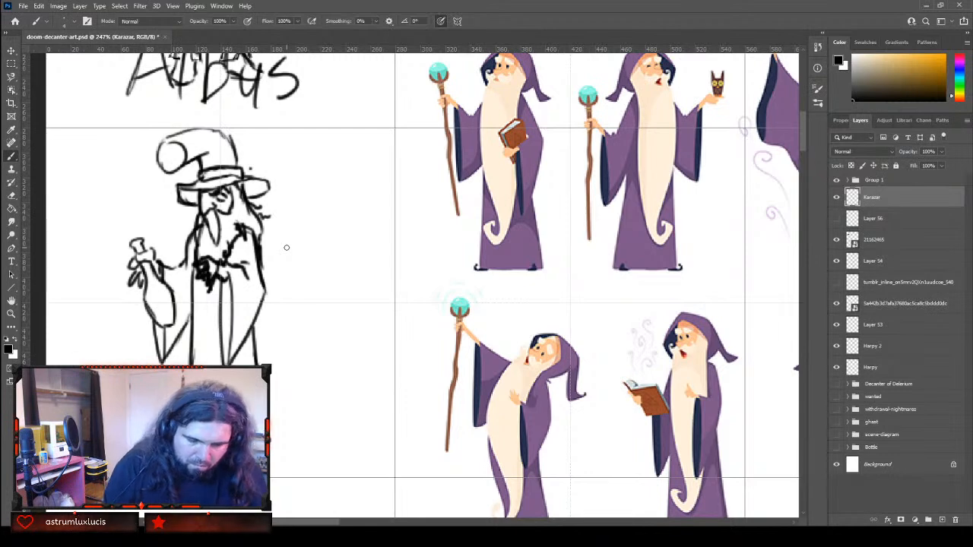
pyautogui.moveTo(231, 149)
pyautogui.mouseDown()
pyautogui.moveTo(224, 133)
pyautogui.moveTo(203, 128)
pyautogui.moveTo(217, 136)
pyautogui.mouseUp()
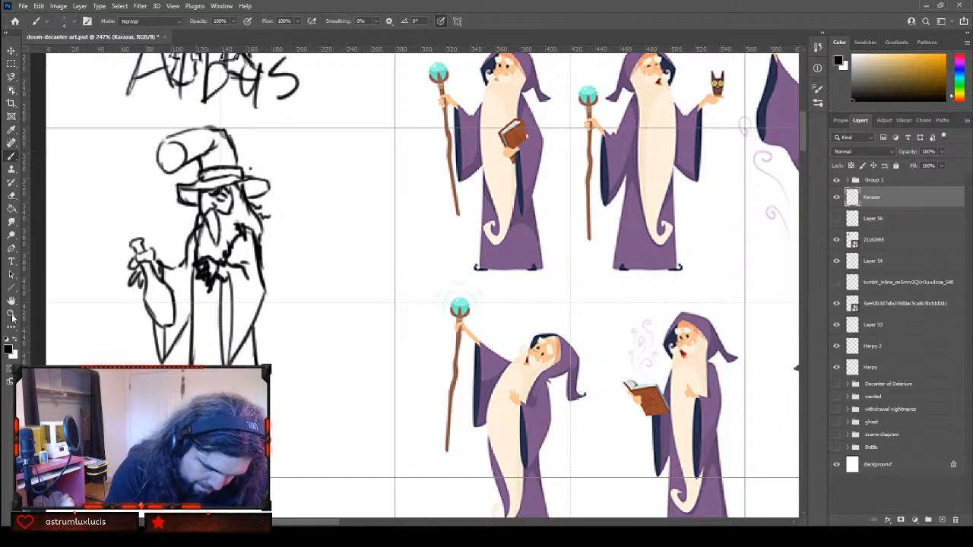
# Dab a single-pixel black pupil into Karazar's eye with a tiny brush
pyautogui.press('z')
pyautogui.moveTo(176, 200)
pyautogui.mouseDown()
pyautogui.moveTo(303, 174)
pyautogui.moveTo(293, 175)
pyautogui.mouseUp()
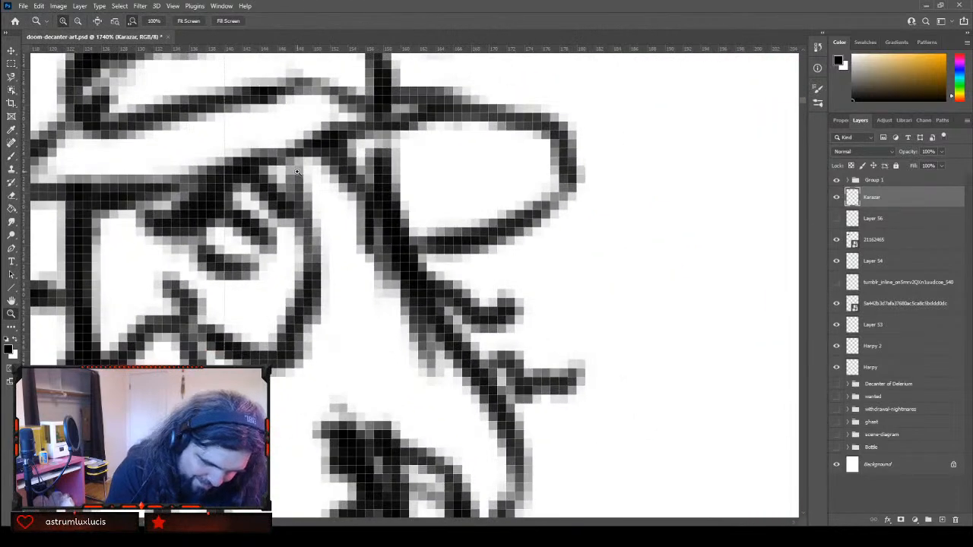
pyautogui.click(11, 155)
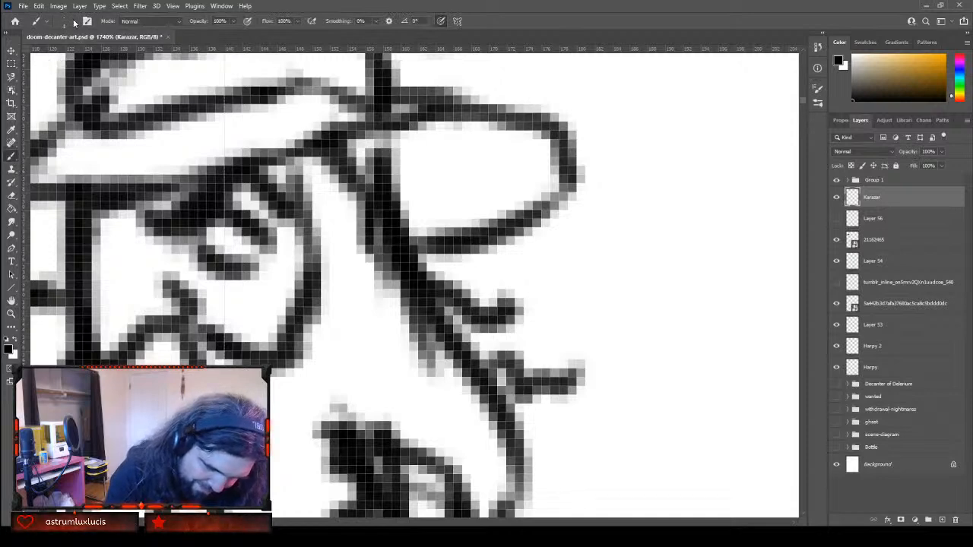
pyautogui.click(227, 240)
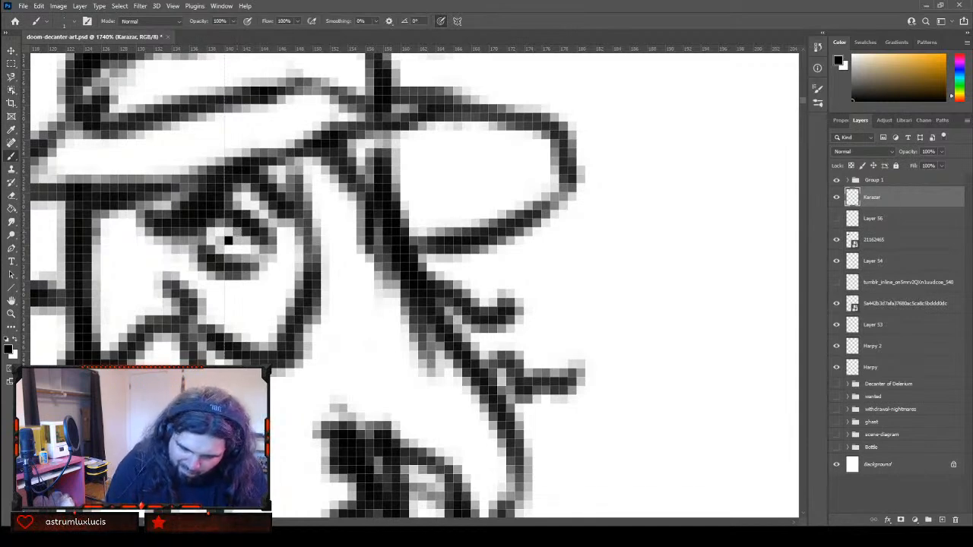
pyautogui.hscroll(-3, 415, 285)
pyautogui.hscroll(2, 414, 285)
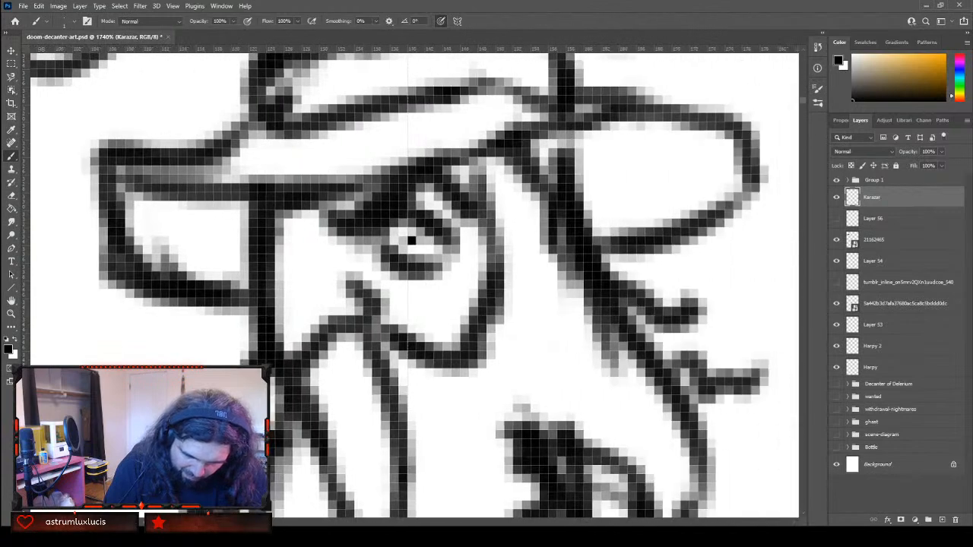
pyautogui.click(11, 313)
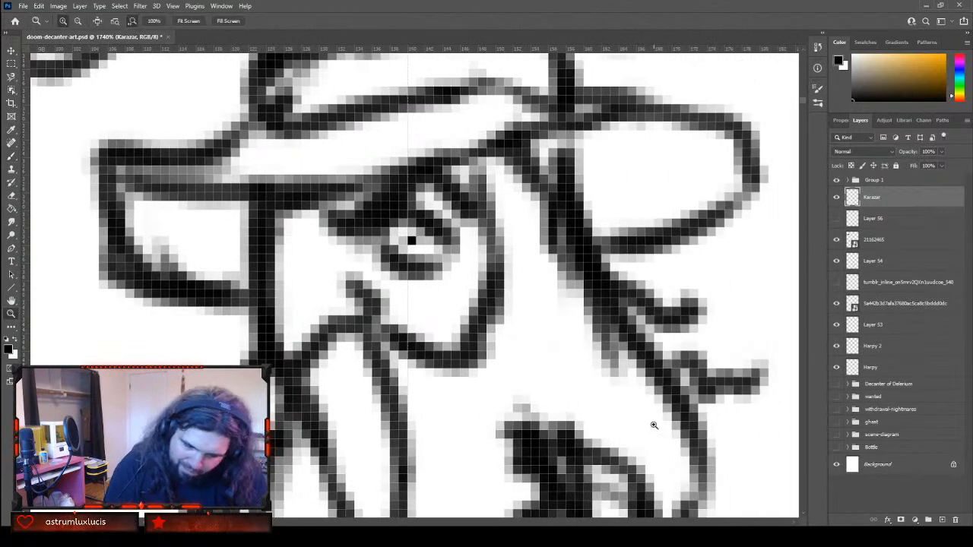
pyautogui.keyDown('alt'); pyautogui.click(624, 434); pyautogui.keyUp('alt')
pyautogui.moveTo(624, 434); pyautogui.dragTo(594, 441)
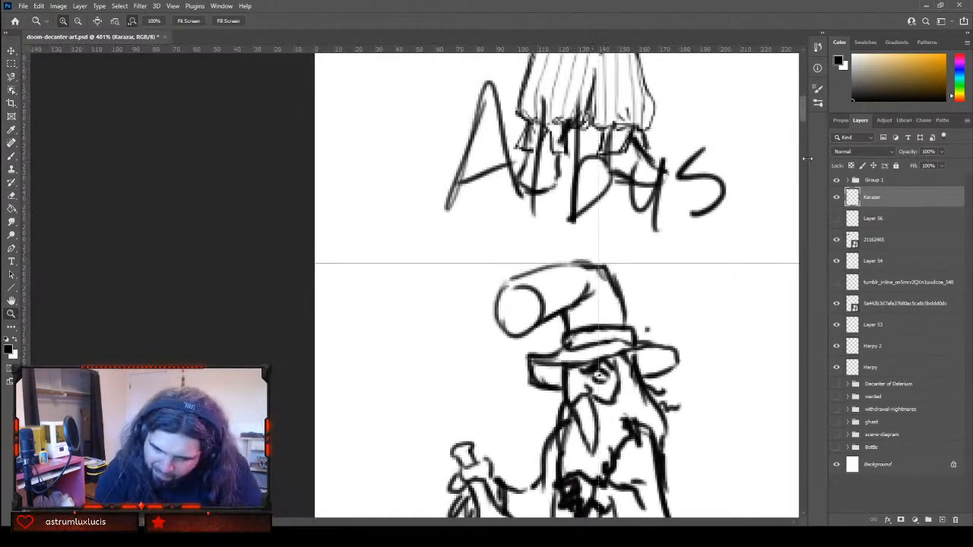
# Clear the scribbled hand in front of Karazar's chest and redraw it with the brush as a hand with separate fingers
pyautogui.moveTo(801, 106)
pyautogui.mouseDown()
pyautogui.moveTo(804, 126)
pyautogui.moveTo(804, 117)
pyautogui.mouseUp()
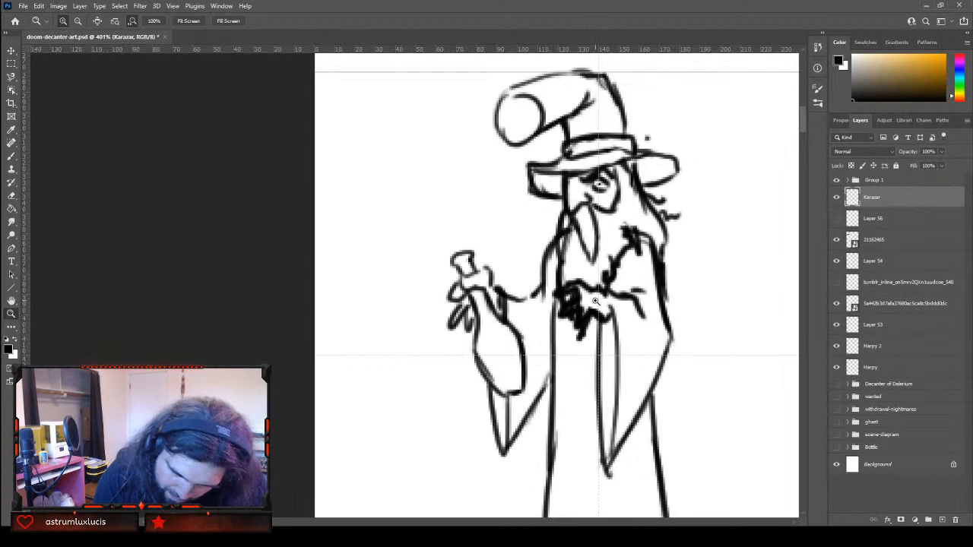
pyautogui.moveTo(596, 302)
pyautogui.mouseDown()
pyautogui.moveTo(570, 308)
pyautogui.moveTo(581, 304)
pyautogui.moveTo(574, 339)
pyautogui.mouseUp()
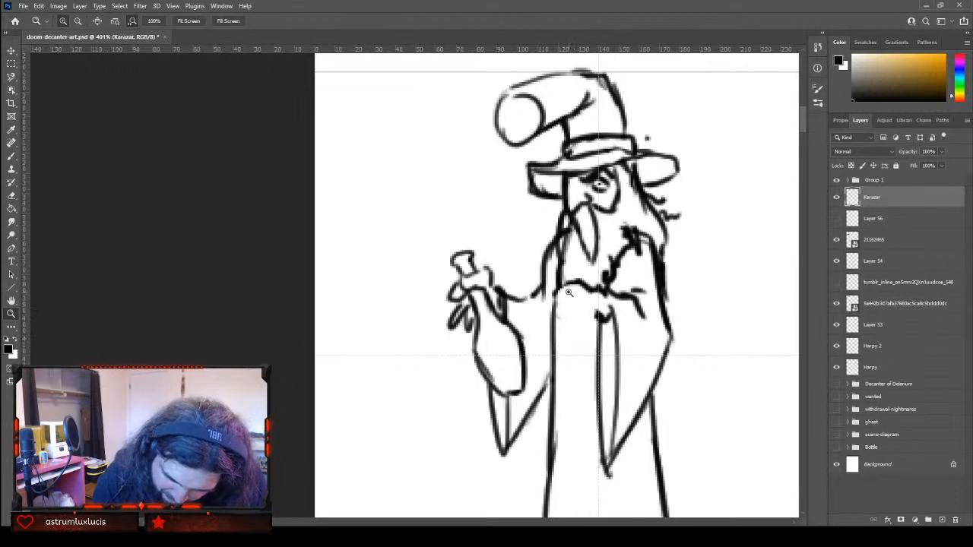
pyautogui.scroll(-1, 569, 286)
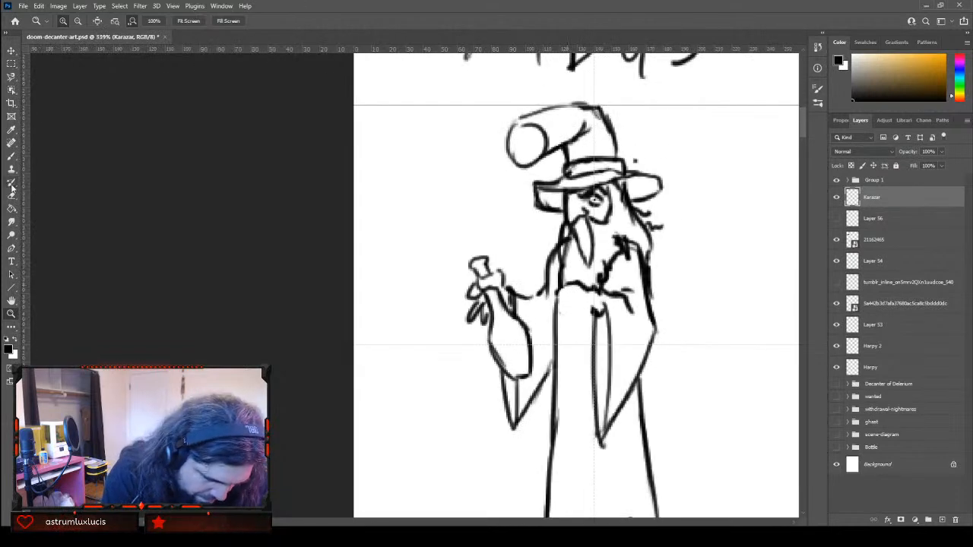
pyautogui.click(12, 156)
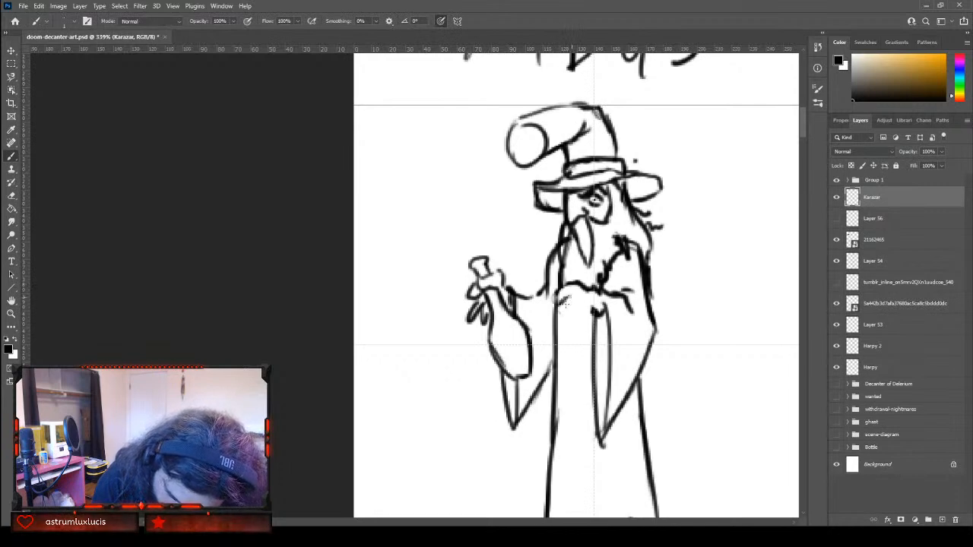
pyautogui.moveTo(564, 303)
pyautogui.mouseDown()
pyautogui.moveTo(586, 323)
pyautogui.moveTo(575, 307)
pyautogui.moveTo(575, 325)
pyautogui.moveTo(602, 305)
pyautogui.moveTo(605, 317)
pyautogui.mouseUp()
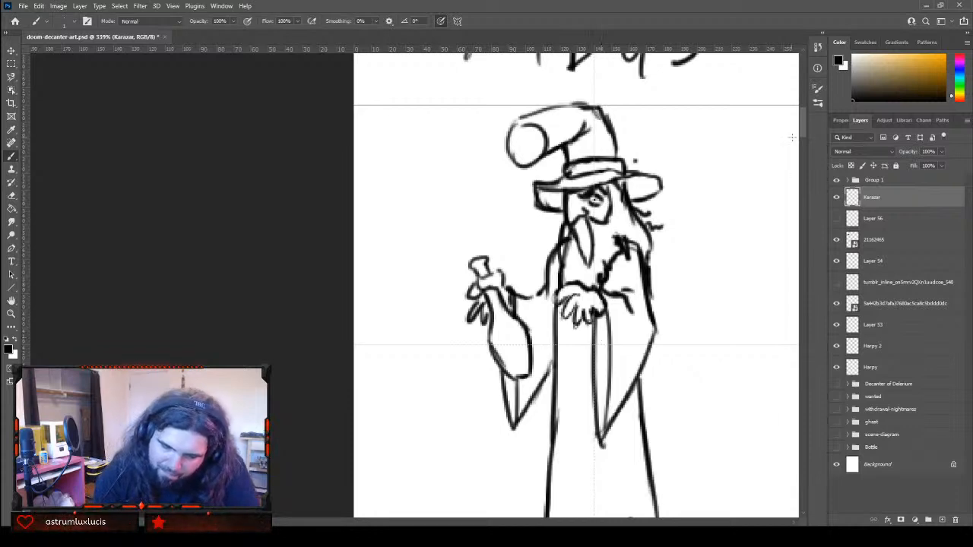
# Shift the Karazar drawing slightly lower in its grid cell and undo the stray second move
pyautogui.moveTo(804, 122); pyautogui.dragTo(804, 129)
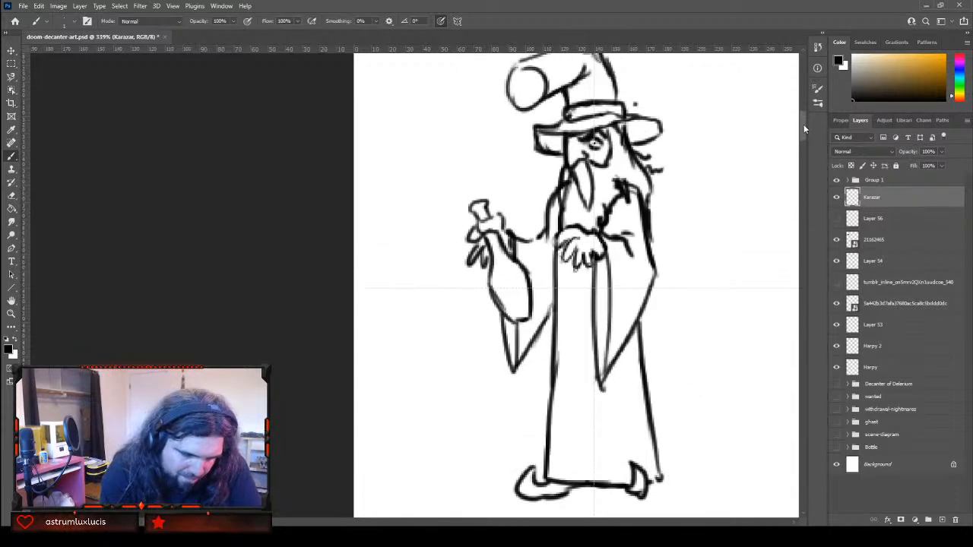
pyautogui.press('v')
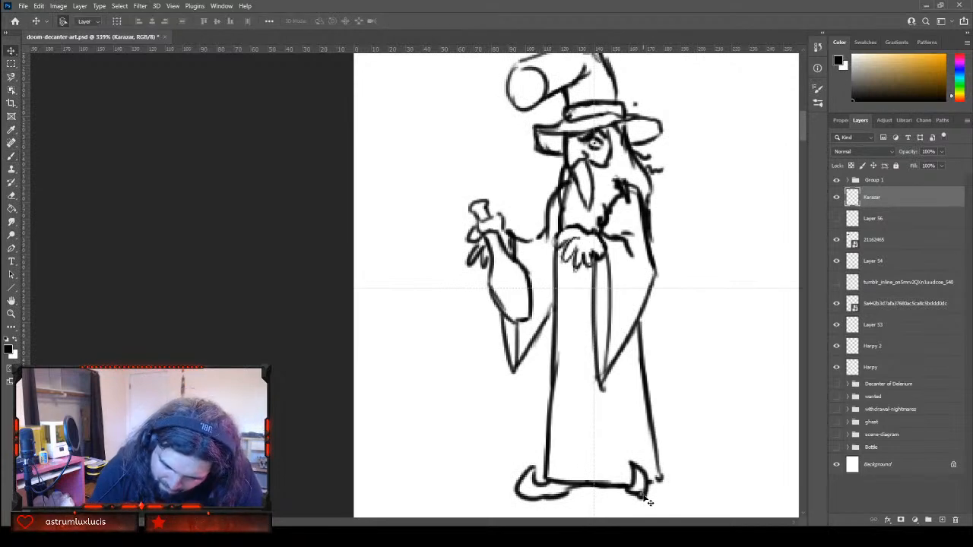
pyautogui.moveTo(651, 503); pyautogui.dragTo(649, 507)
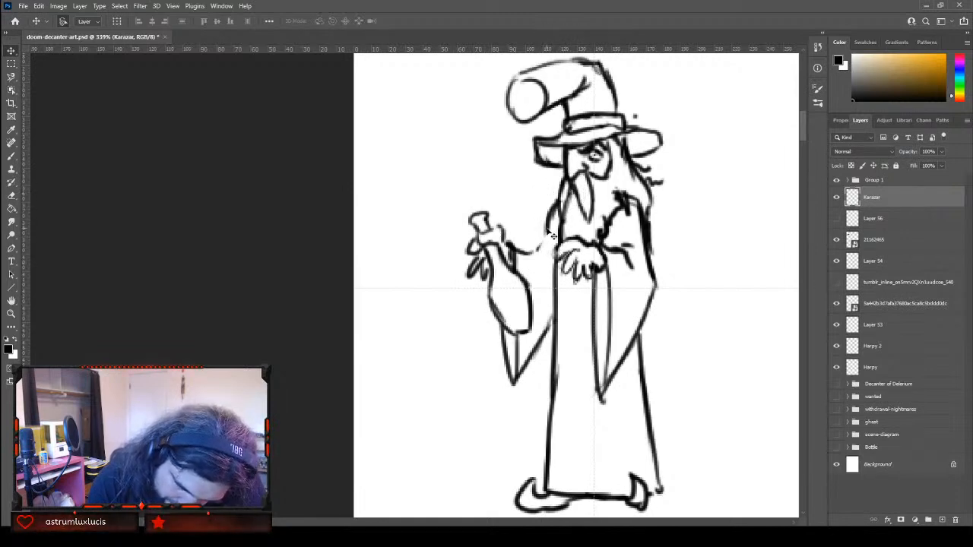
pyautogui.scroll(2, 551, 240)
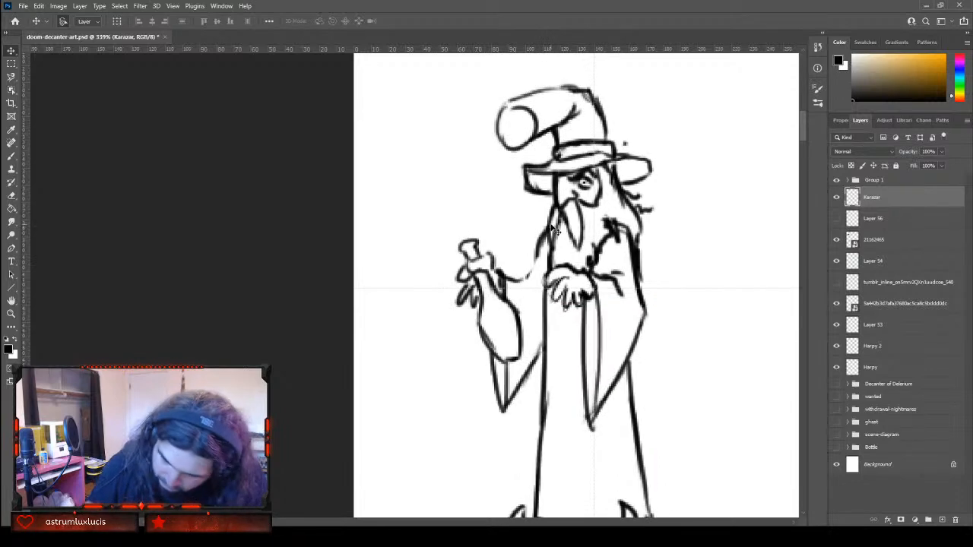
pyautogui.hotkey('ctrl', 'z')
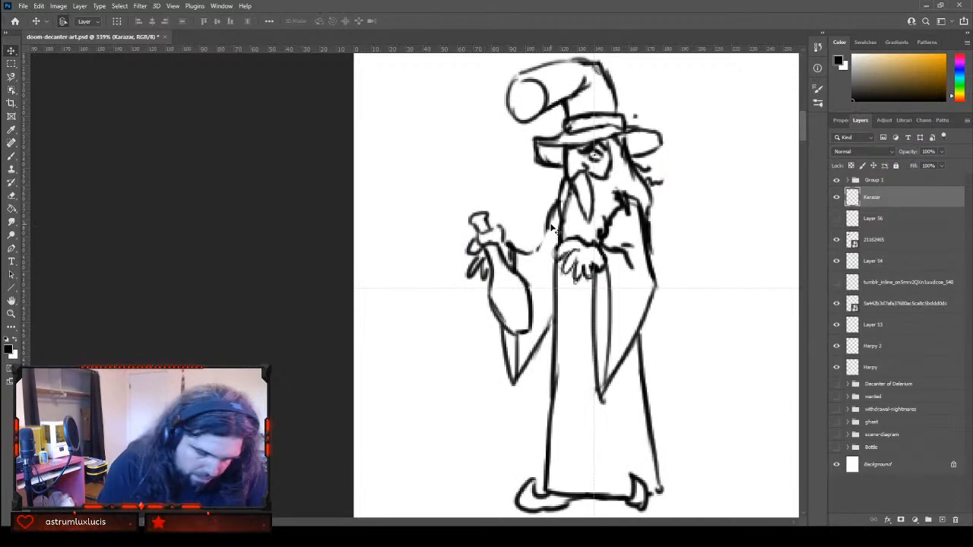
# Close the gap in the sleeve line of Karazar's bottle arm and add short fold strokes inside the sleeve
pyautogui.click(11, 158)
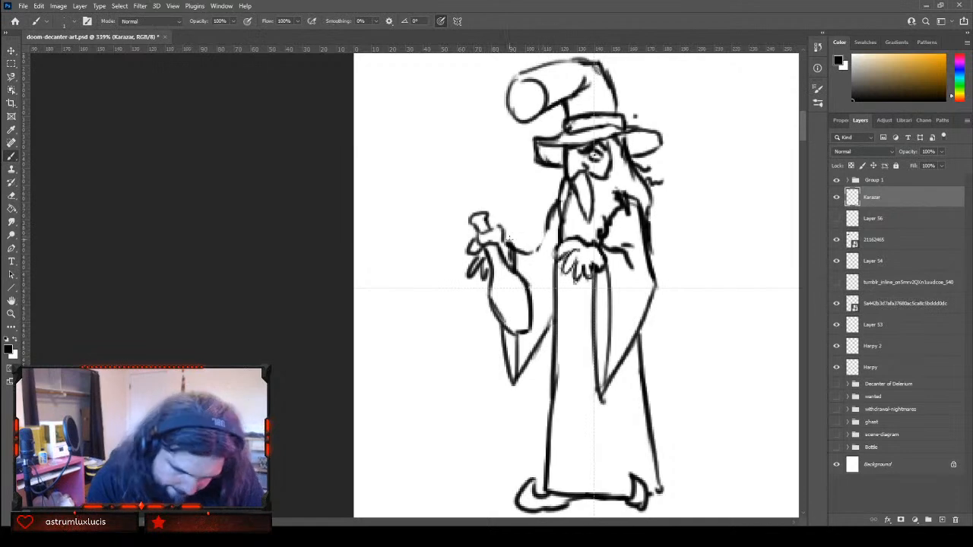
pyautogui.moveTo(549, 221)
pyautogui.mouseDown()
pyautogui.moveTo(529, 253)
pyautogui.moveTo(546, 236)
pyautogui.moveTo(546, 282)
pyautogui.mouseUp()
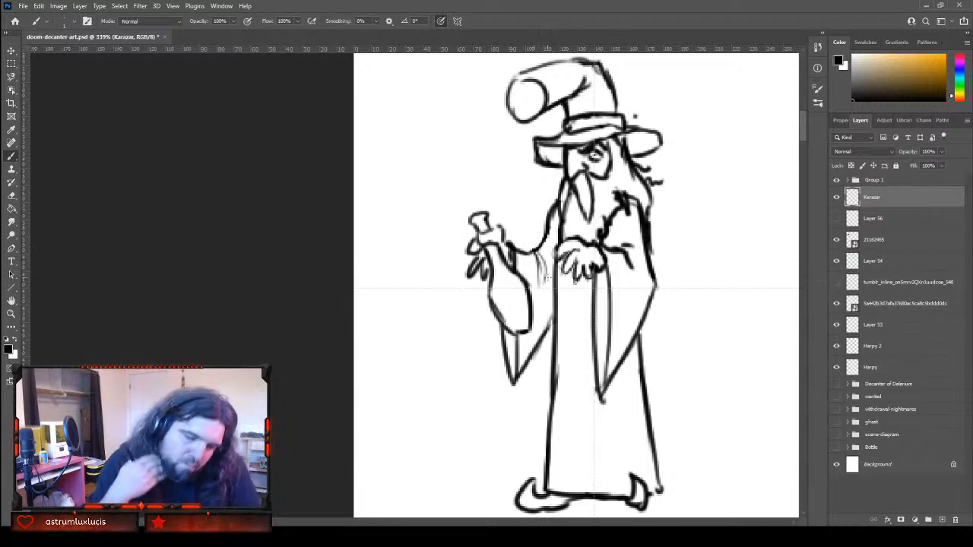
pyautogui.moveTo(616, 254)
pyautogui.mouseDown()
pyautogui.moveTo(630, 245)
pyautogui.moveTo(636, 263)
pyautogui.mouseUp()
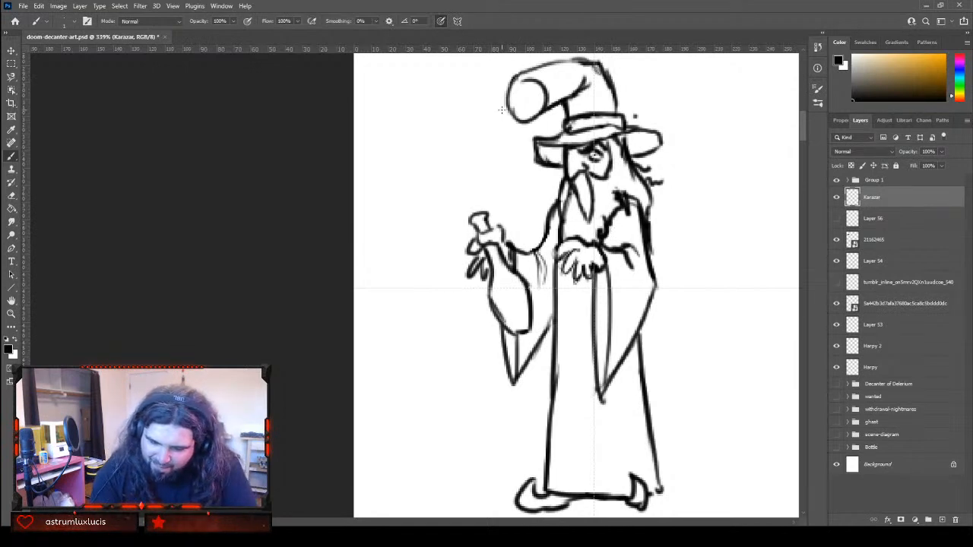
pyautogui.moveTo(803, 123)
pyautogui.mouseDown()
pyautogui.moveTo(802, 102)
pyautogui.moveTo(804, 130)
pyautogui.mouseUp()
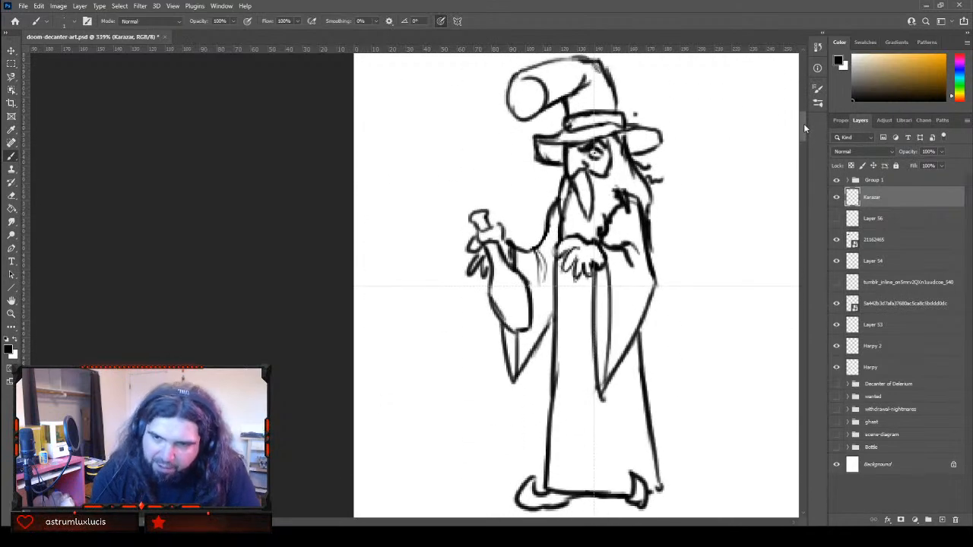
# Cut the handwritten name Karazar from the list on Layer 54, paste it on its own layer and place it over Karazar's lower robe
pyautogui.click(10, 313)
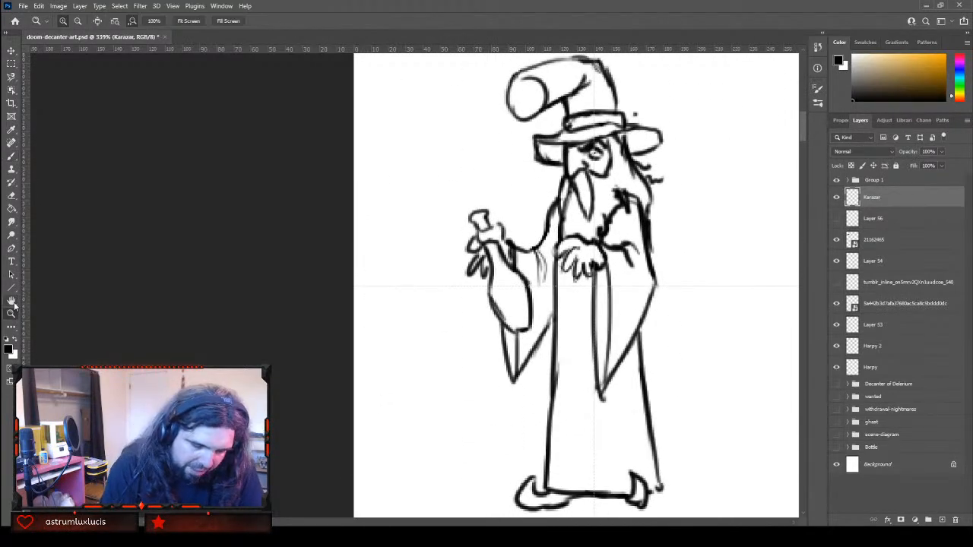
pyautogui.moveTo(716, 382)
pyautogui.mouseDown()
pyautogui.moveTo(681, 401)
pyautogui.moveTo(624, 400)
pyautogui.mouseUp()
pyautogui.moveTo(413, 522)
pyautogui.mouseDown()
pyautogui.moveTo(552, 509)
pyautogui.moveTo(565, 487)
pyautogui.mouseUp()
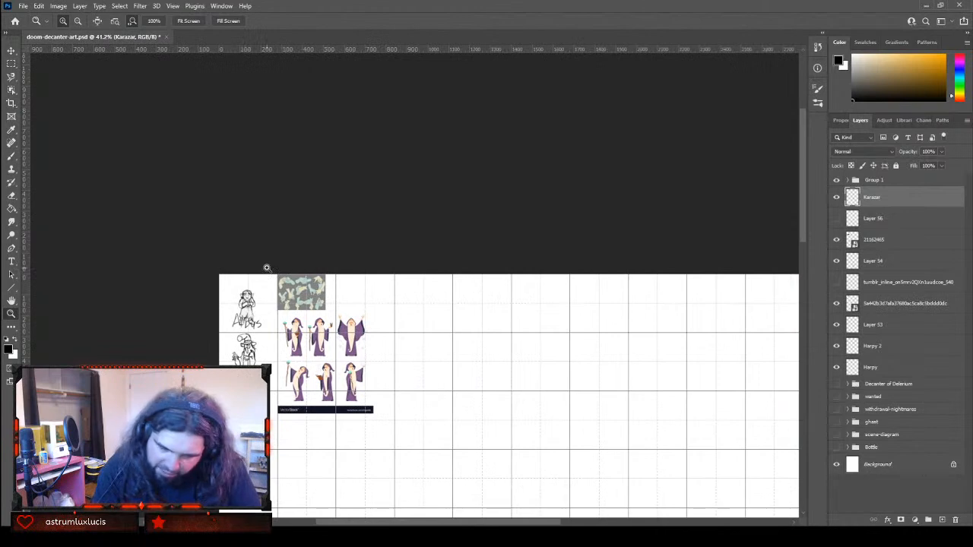
pyautogui.moveTo(798, 184)
pyautogui.mouseDown()
pyautogui.moveTo(810, 235)
pyautogui.moveTo(819, 212)
pyautogui.mouseUp()
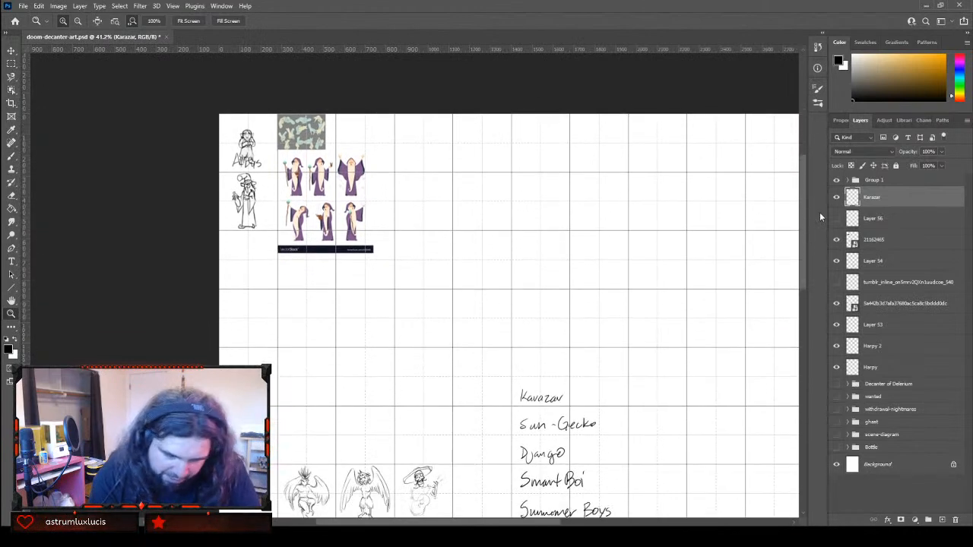
pyautogui.click(9, 63)
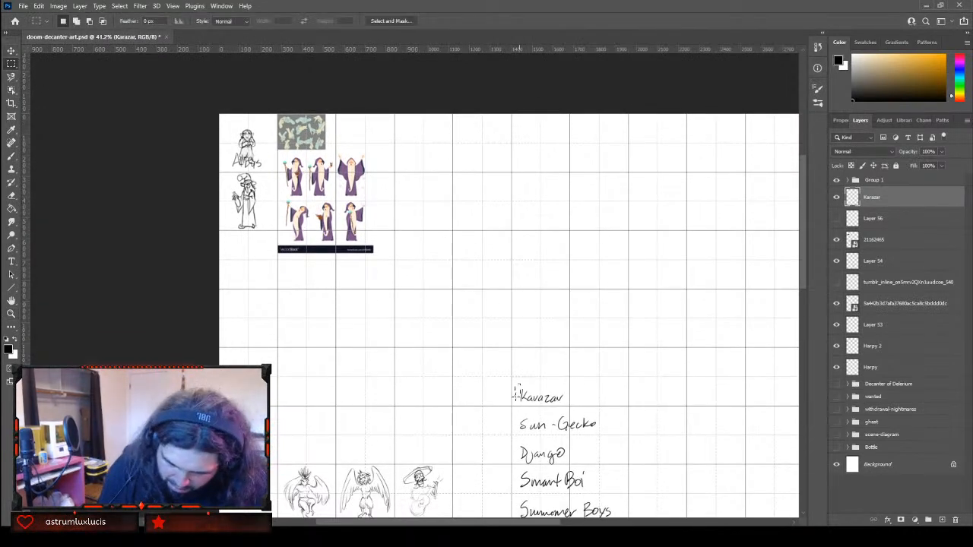
pyautogui.moveTo(519, 385)
pyautogui.mouseDown()
pyautogui.moveTo(580, 409)
pyautogui.moveTo(572, 411)
pyautogui.mouseUp()
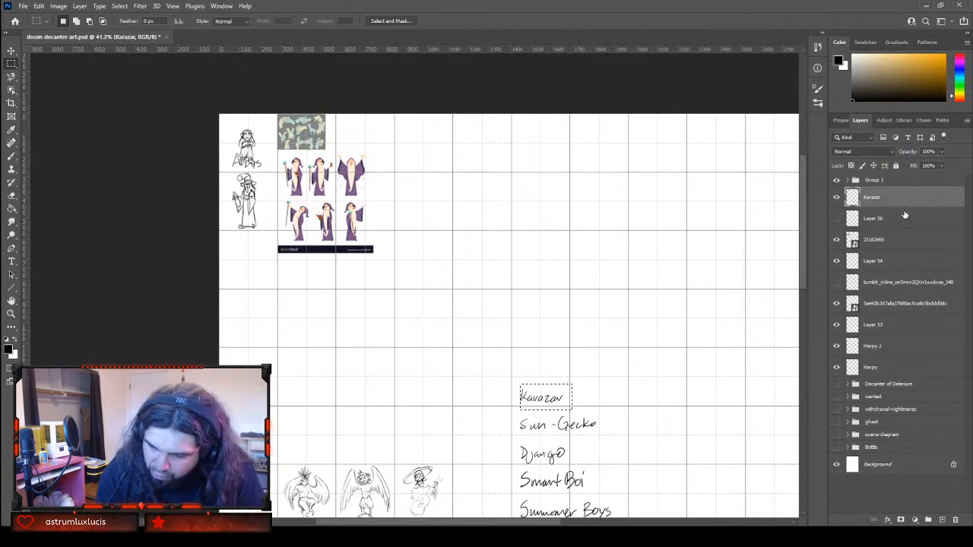
pyautogui.click(874, 261)
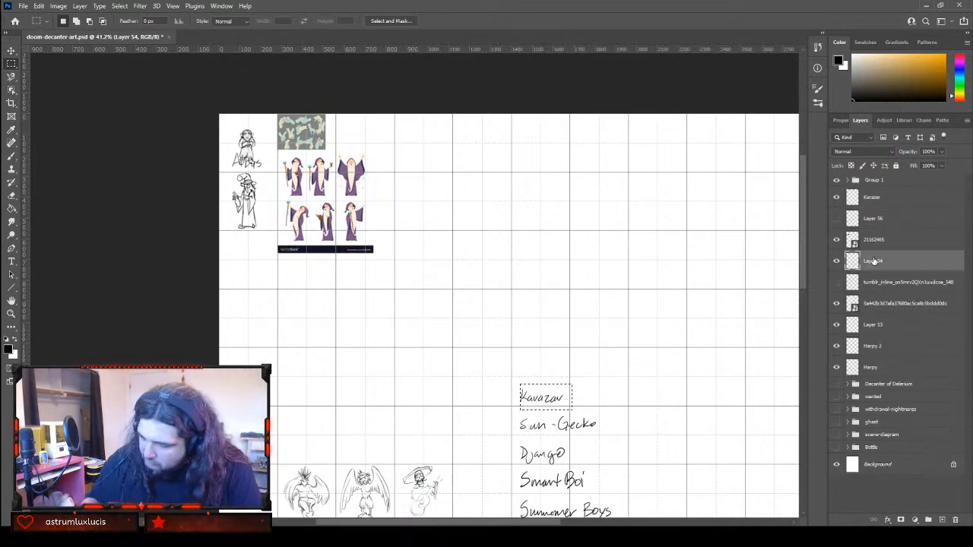
pyautogui.hotkey('ctrl', 'x')
pyautogui.hotkey('ctrl', 'v')
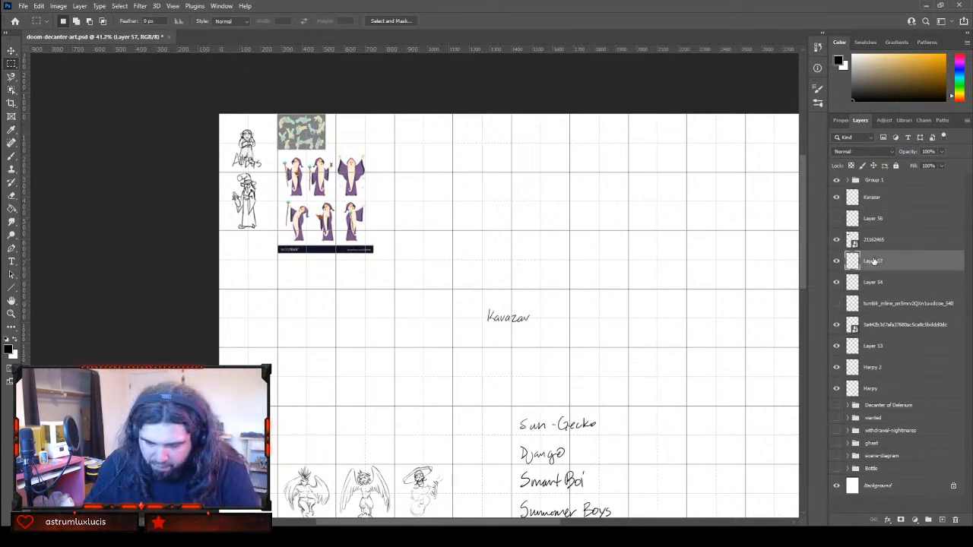
pyautogui.click(11, 50)
pyautogui.moveTo(507, 325)
pyautogui.mouseDown()
pyautogui.moveTo(467, 301)
pyautogui.moveTo(240, 211)
pyautogui.moveTo(244, 219)
pyautogui.mouseUp()
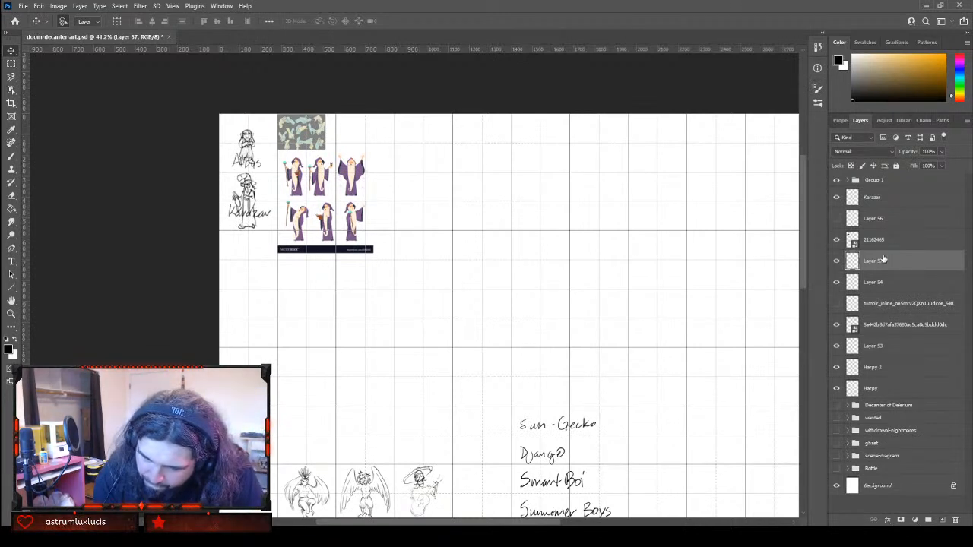
# Put the pasted name layer and the Karazar layer together in a new group named Karazar
pyautogui.moveTo(882, 260); pyautogui.dragTo(875, 193)
pyautogui.click(928, 520)
pyautogui.moveTo(870, 232); pyautogui.dragTo(882, 198)
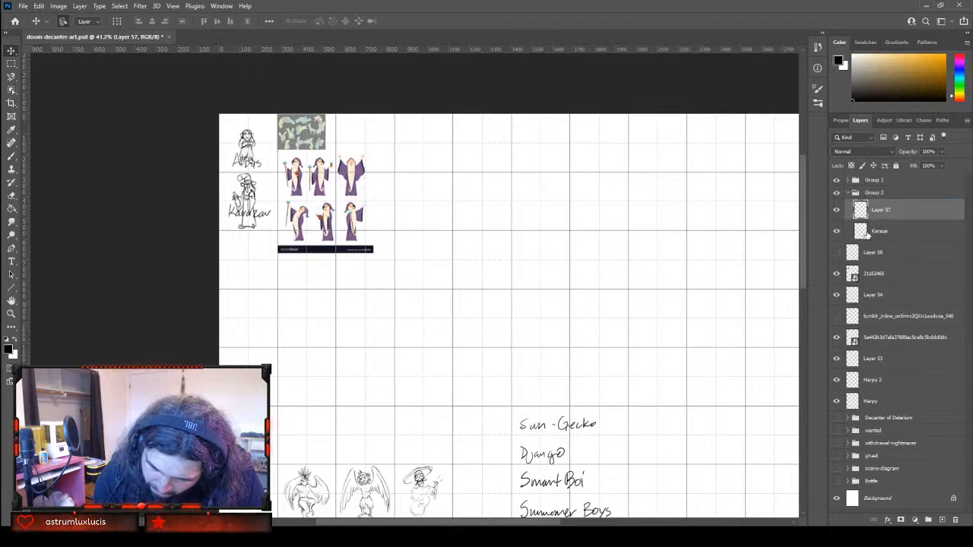
pyautogui.doubleClick(874, 192)
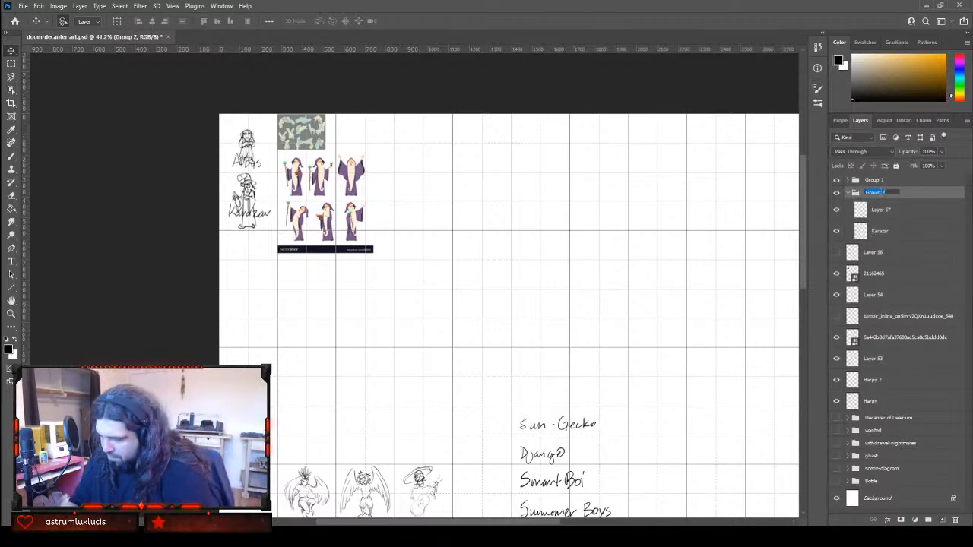
pyautogui.press('BackSpace')
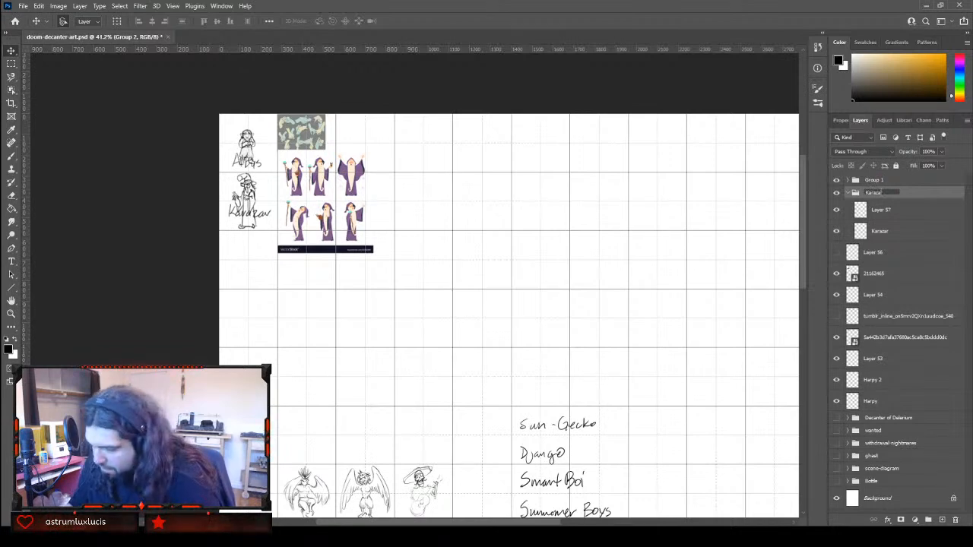
pyautogui.press('Return')
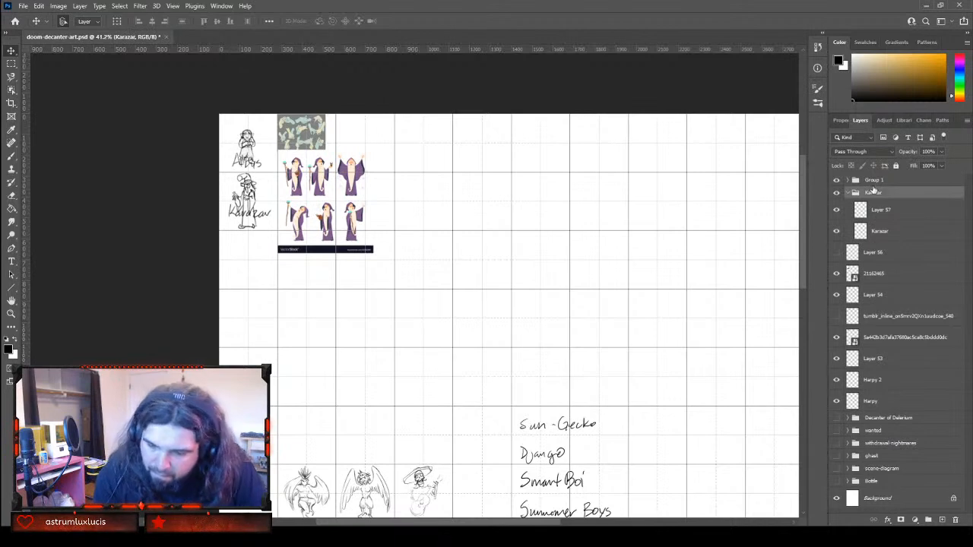
# Rename Group 1 as Albus and collapse the Karazar group
pyautogui.doubleClick(874, 179)
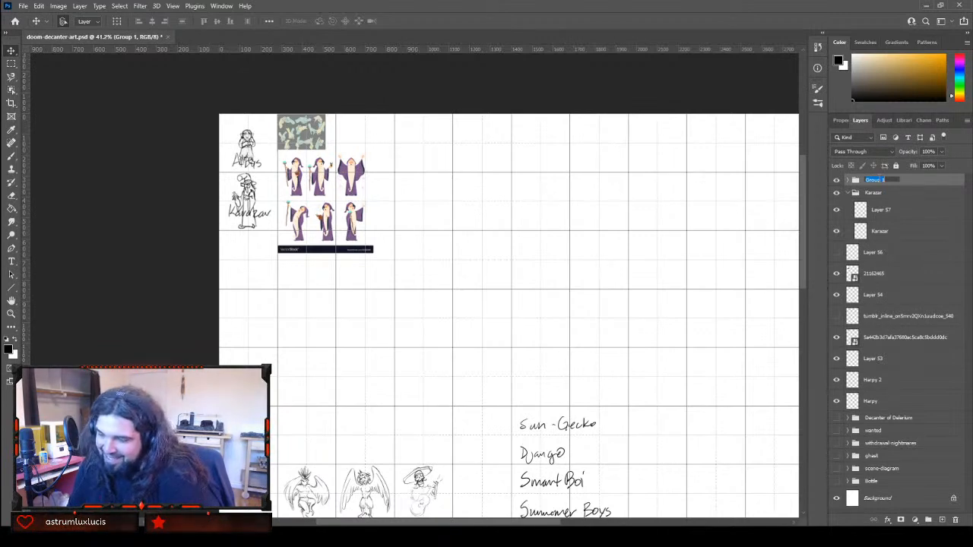
pyautogui.write('Al')
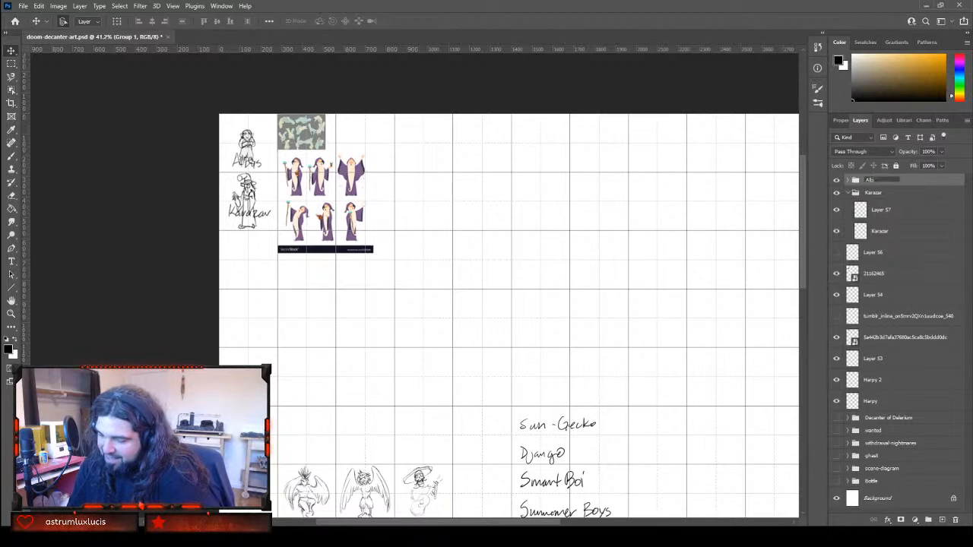
pyautogui.write('bus')
pyautogui.press('Return')
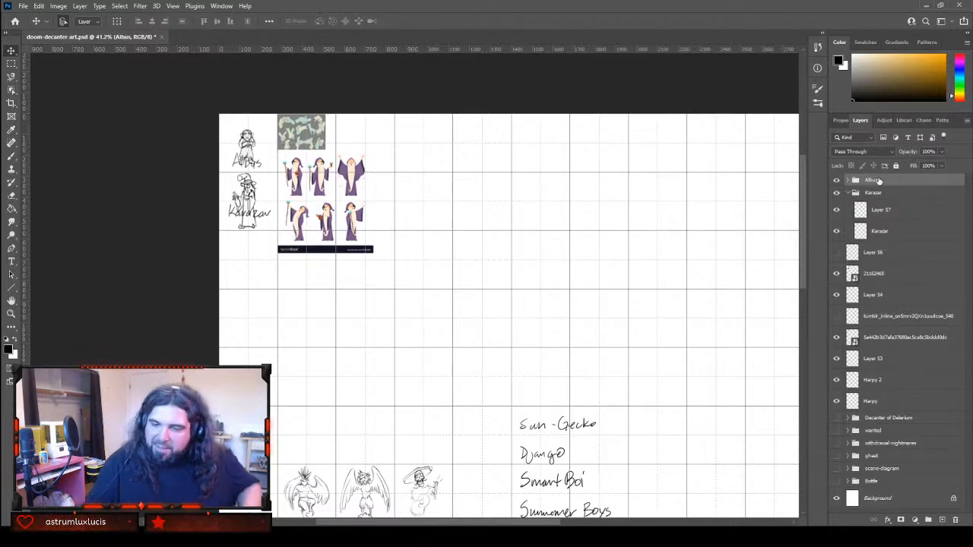
pyautogui.click(849, 194)
# Check Albus and Layer 56 by toggling their visibility, and delete Layer 56 and the wizard reference image 21162465
pyautogui.click(837, 180)
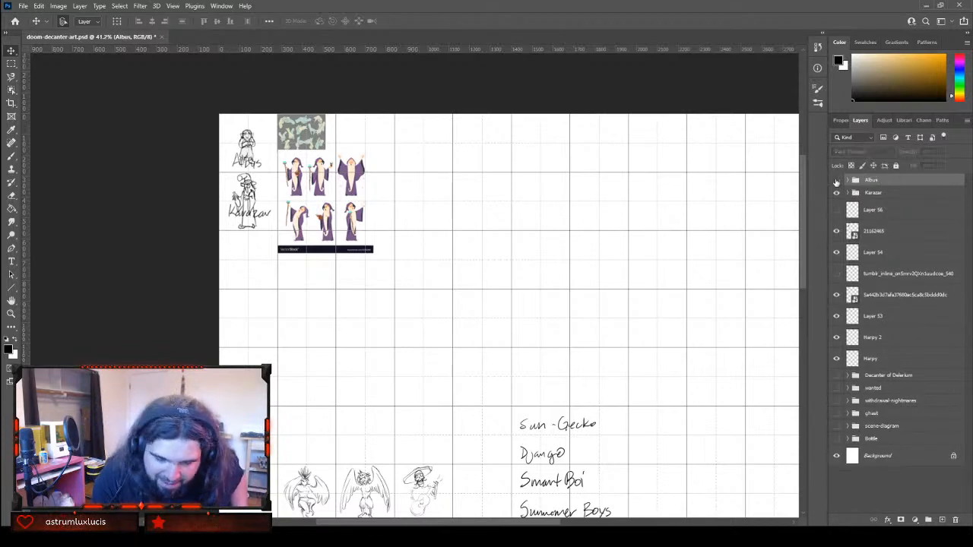
pyautogui.click(837, 181)
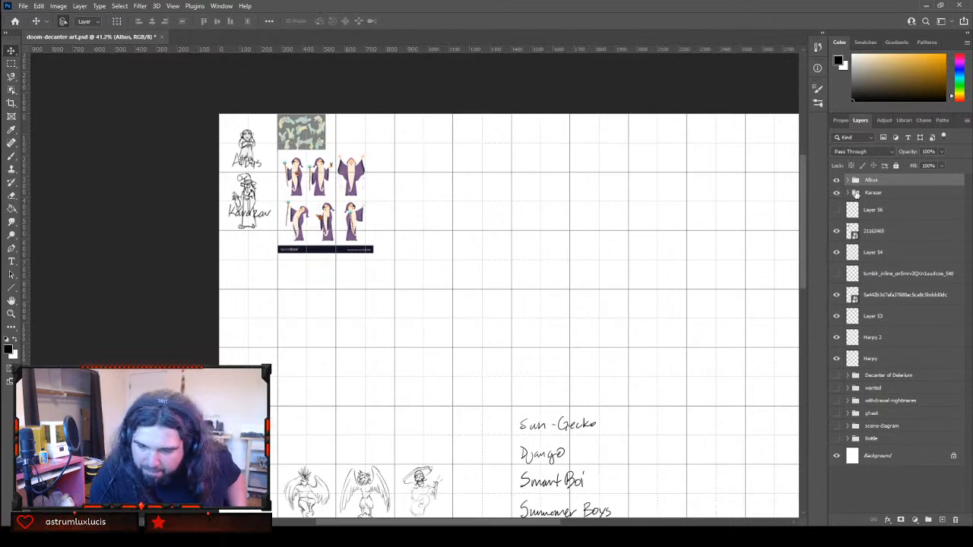
pyautogui.click(837, 210)
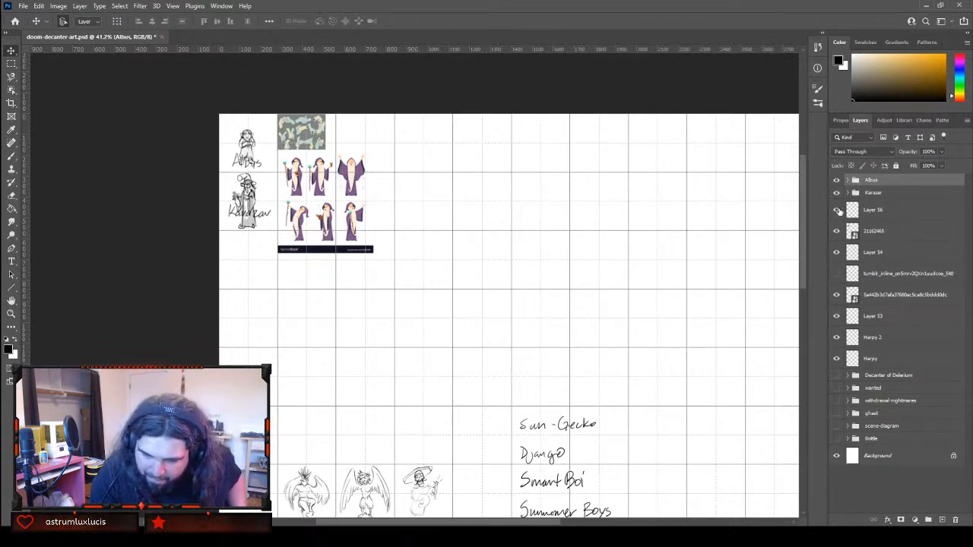
pyautogui.click(837, 210)
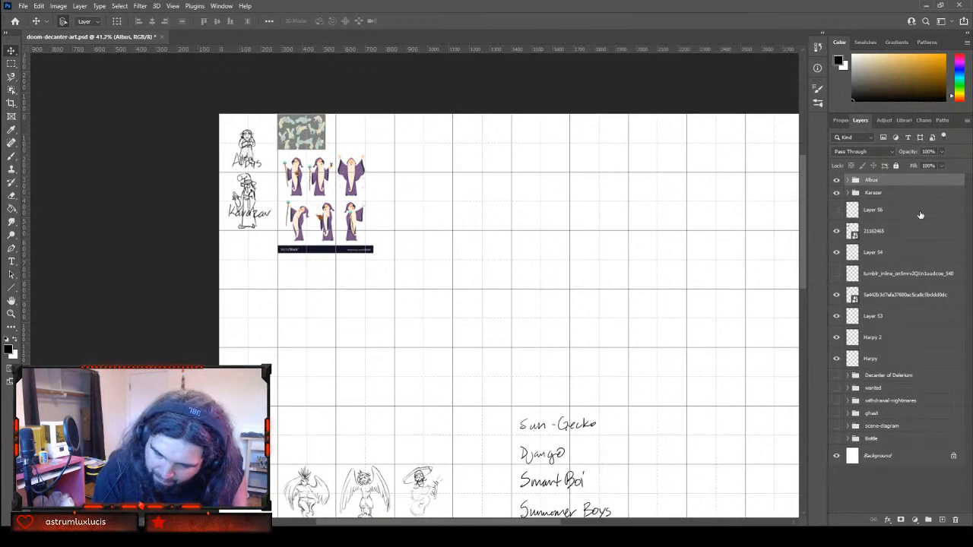
pyautogui.moveTo(919, 217); pyautogui.dragTo(956, 520)
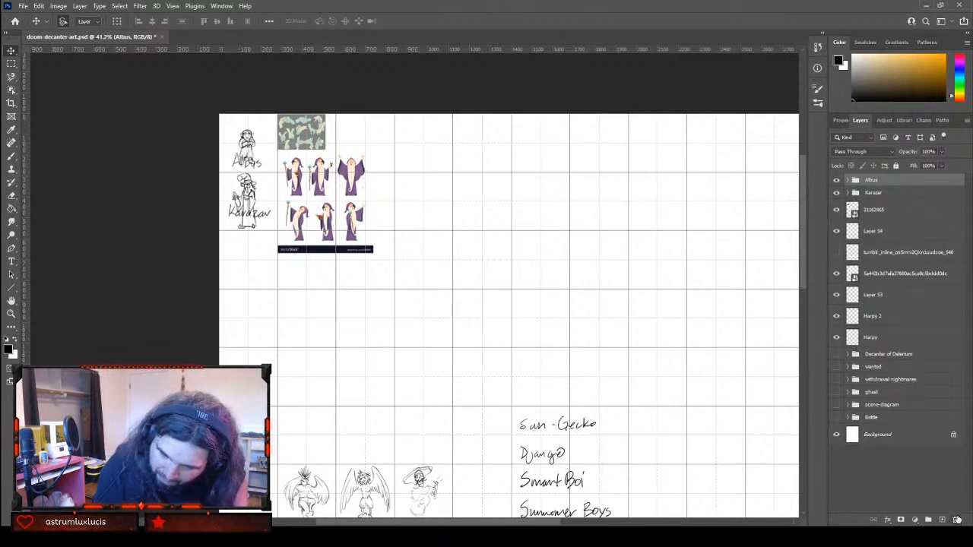
pyautogui.moveTo(907, 212); pyautogui.dragTo(957, 520)
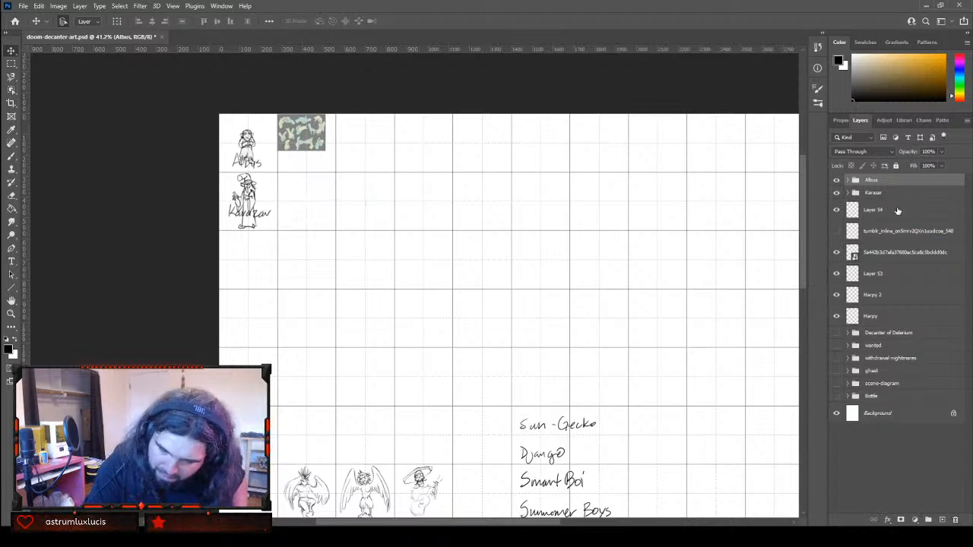
# Check Layer 54 and the tumblr_inline reference layer by toggling their visibility, and delete the tumblr_inline layer
pyautogui.click(898, 211)
pyautogui.click(836, 210)
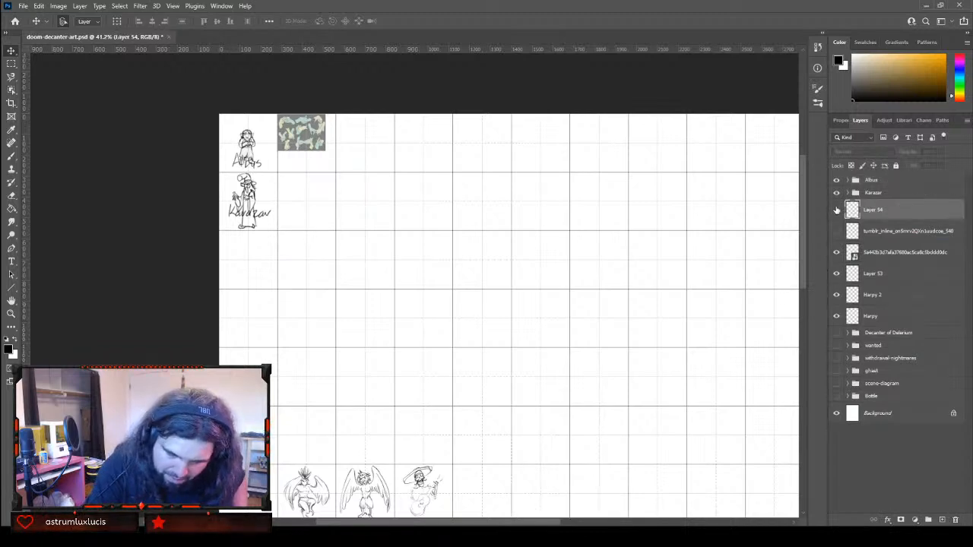
pyautogui.click(836, 210)
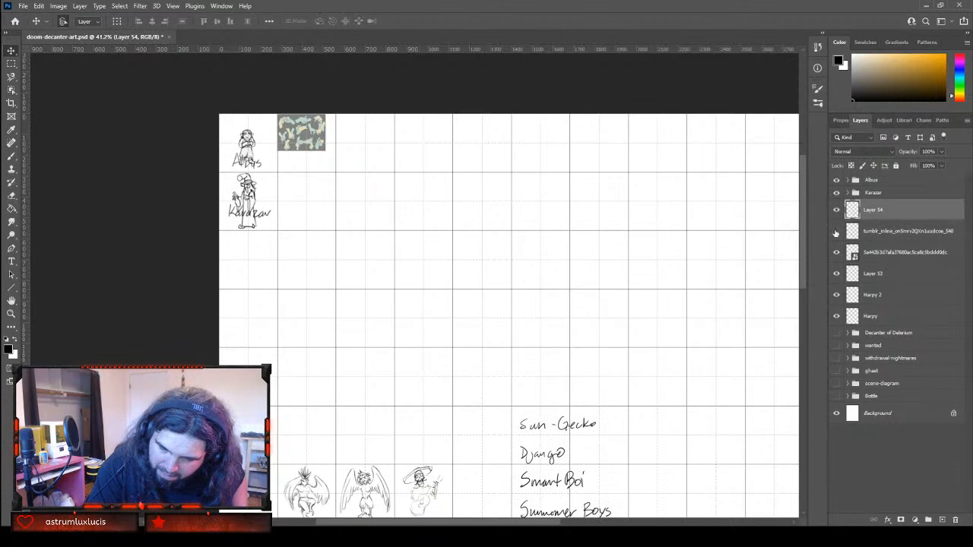
pyautogui.click(837, 230)
pyautogui.click(836, 231)
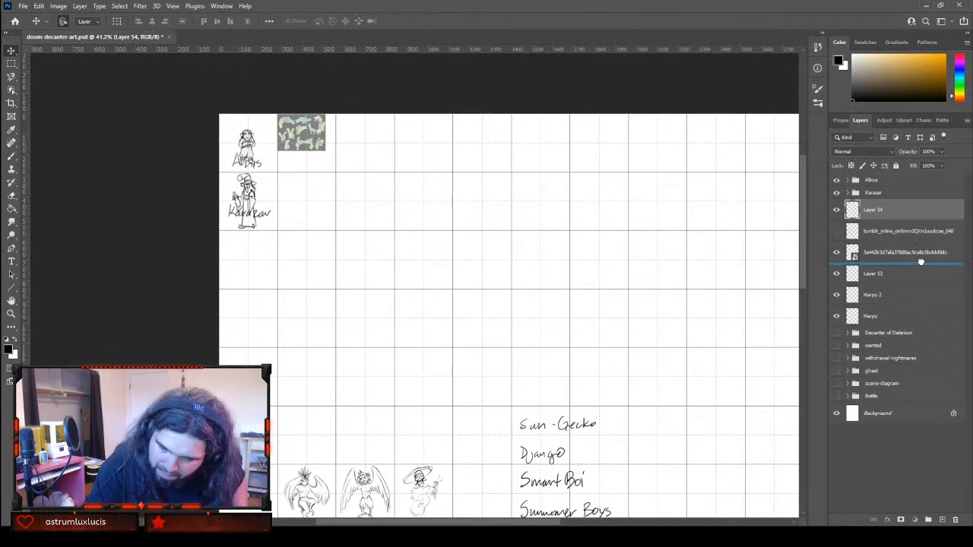
pyautogui.moveTo(960, 508); pyautogui.dragTo(956, 520)
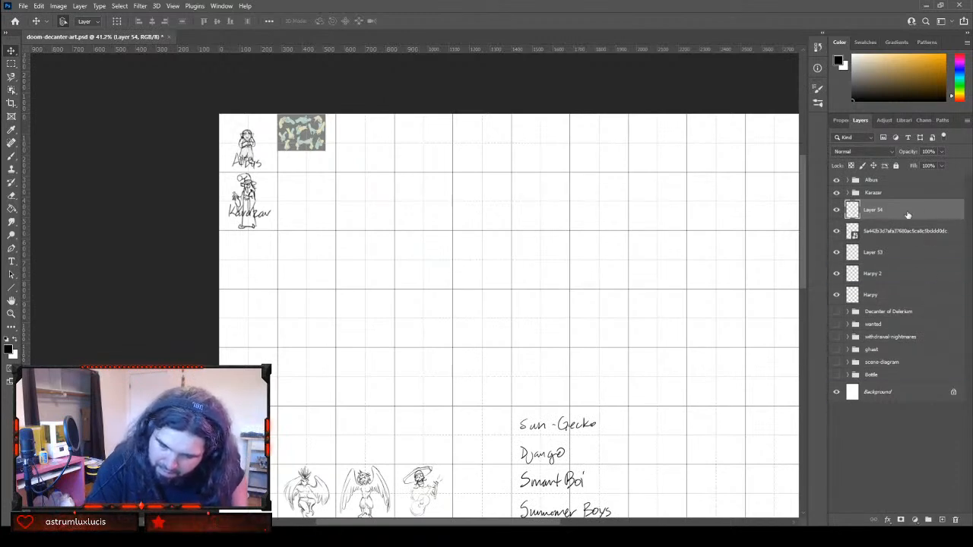
# Hide and delete the green patterned reference image beside Albus, and check Layer 54 by toggling its visibility
pyautogui.click(837, 230)
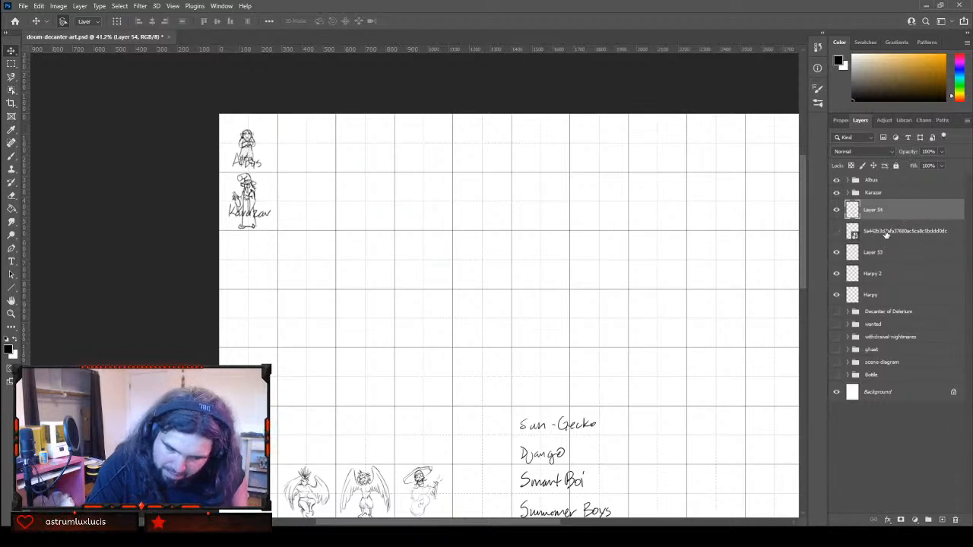
pyautogui.moveTo(887, 233); pyautogui.dragTo(954, 520)
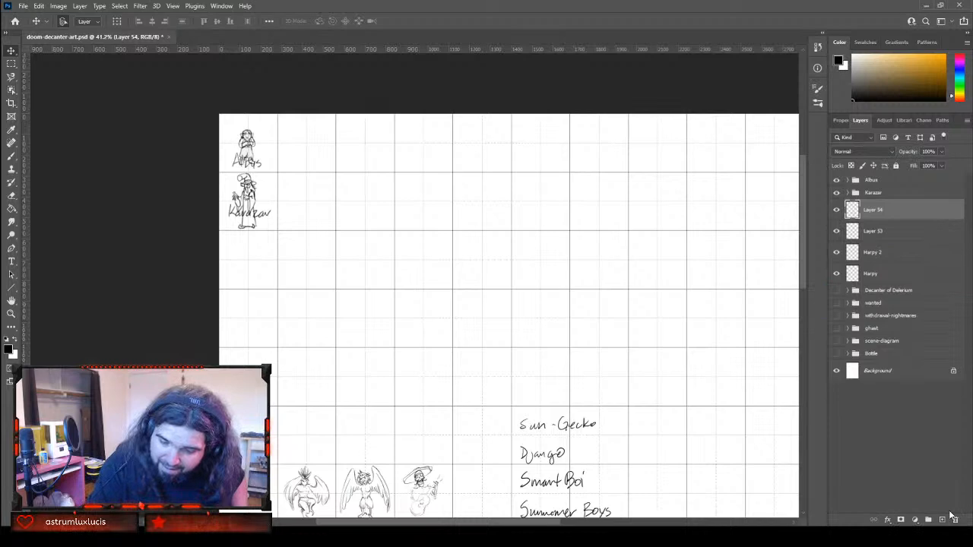
pyautogui.click(836, 210)
pyautogui.click(837, 209)
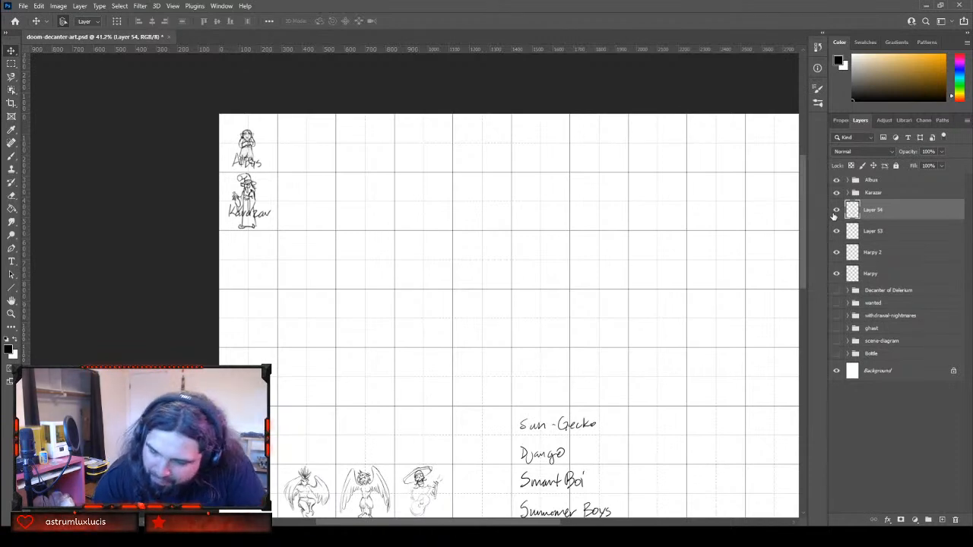
# Add a new layer above Layer 54 and name it Sun Gecko
pyautogui.click(943, 520)
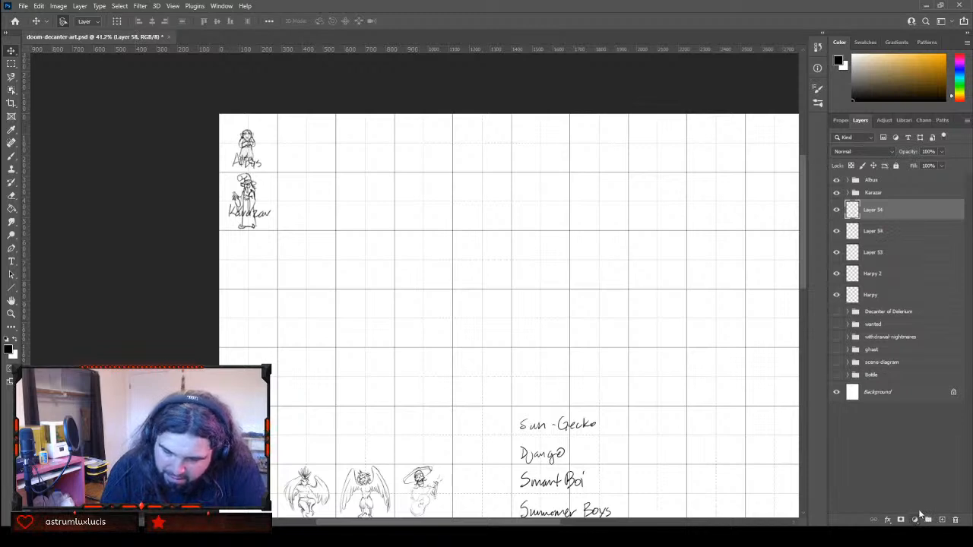
pyautogui.doubleClick(873, 210)
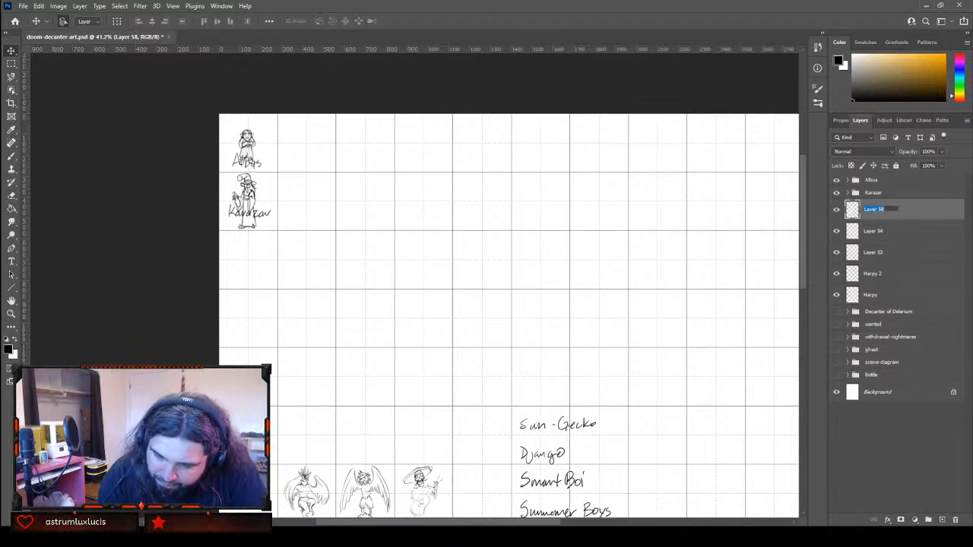
pyautogui.write('Sun Ge')
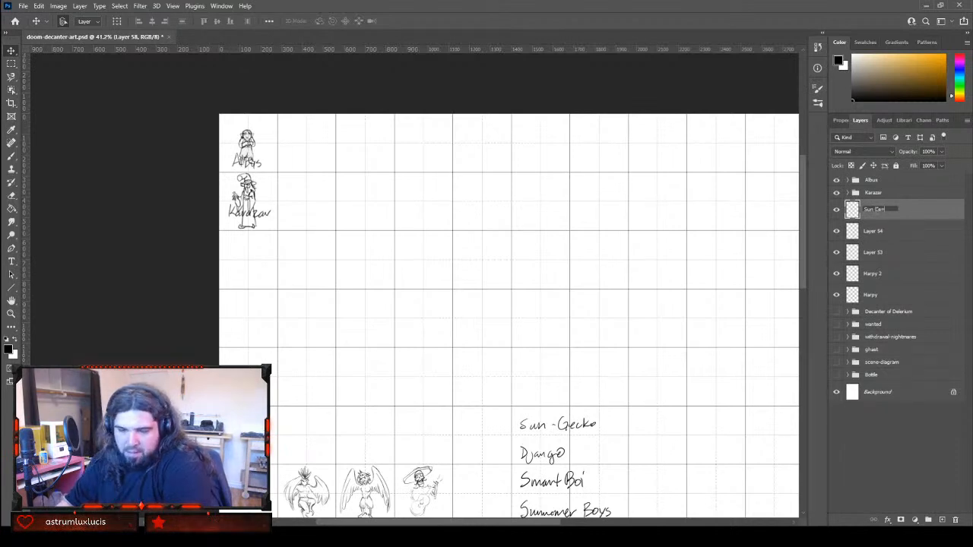
pyautogui.press('BackSpace')
pyautogui.press('BackSpace')
pyautogui.write('e')
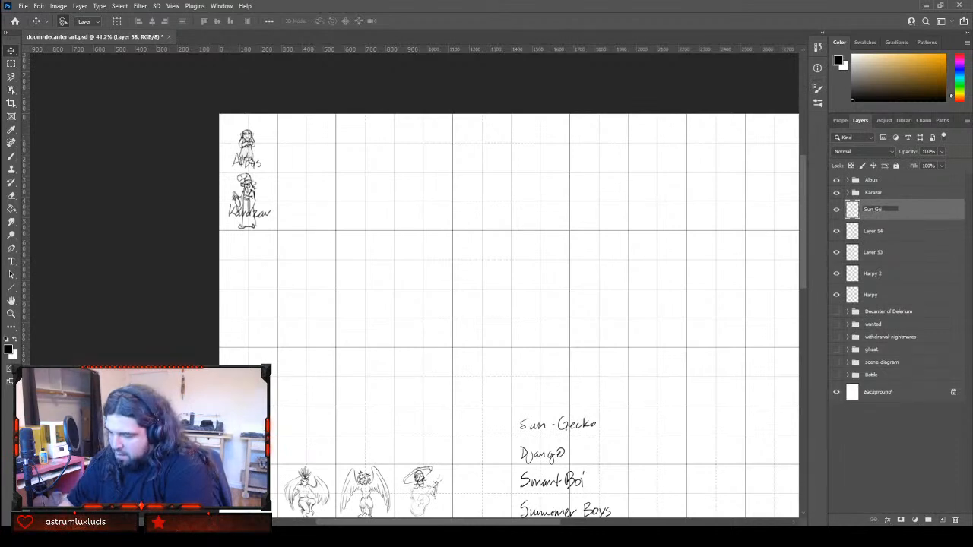
pyautogui.write('cko')
pyautogui.press('Return')
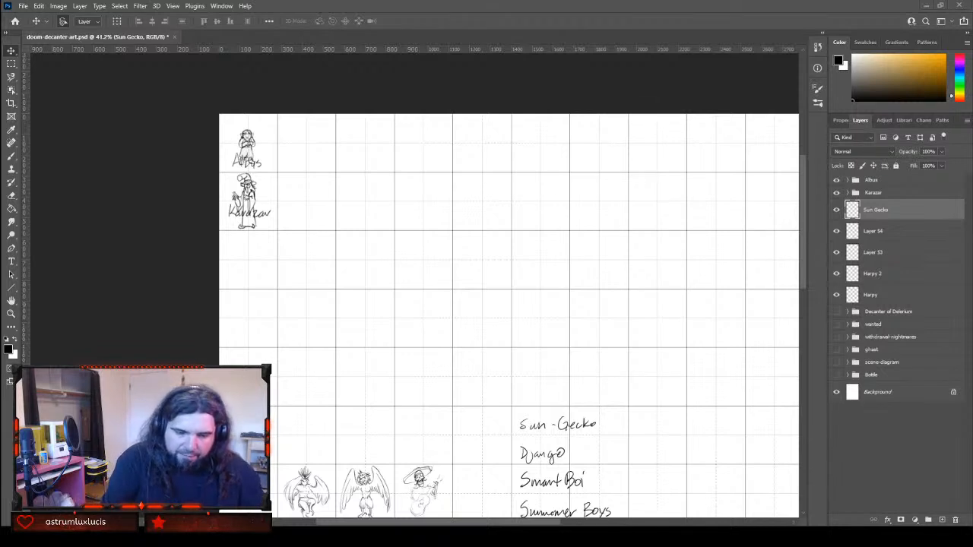
# Select a three-by-three block of large grid cells beside Albus and Karazar and fill it with white on the Sun Gecko layer
pyautogui.click(11, 64)
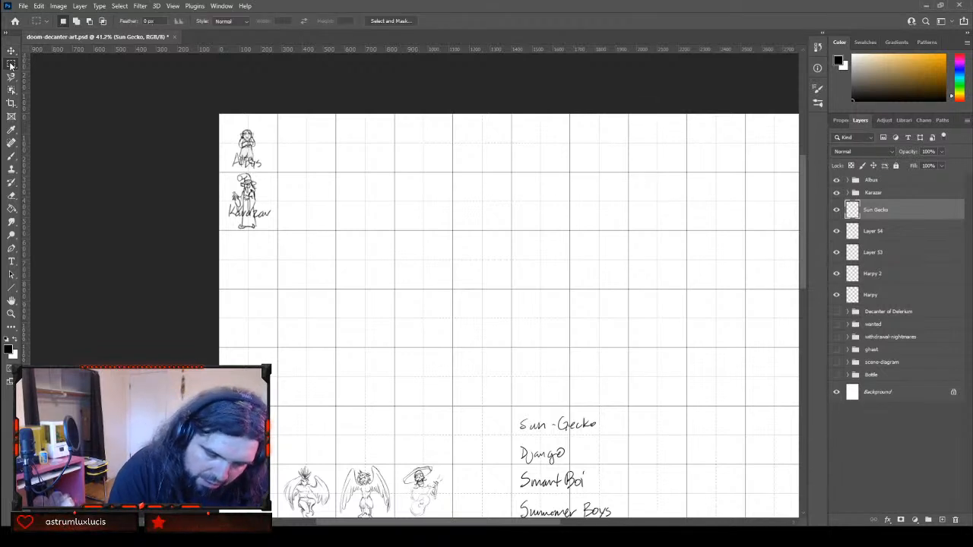
pyautogui.moveTo(278, 113); pyautogui.dragTo(386, 304)
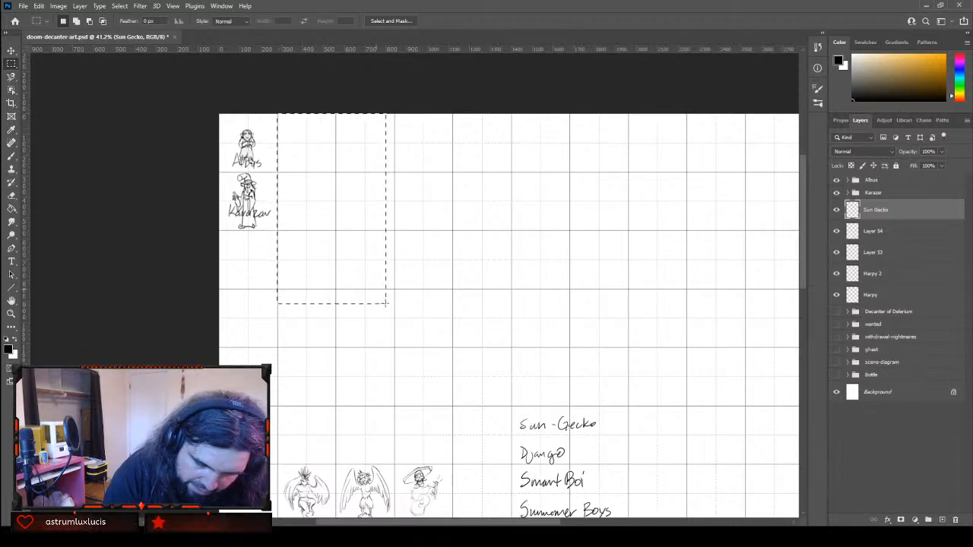
pyautogui.moveTo(451, 289); pyautogui.dragTo(452, 289)
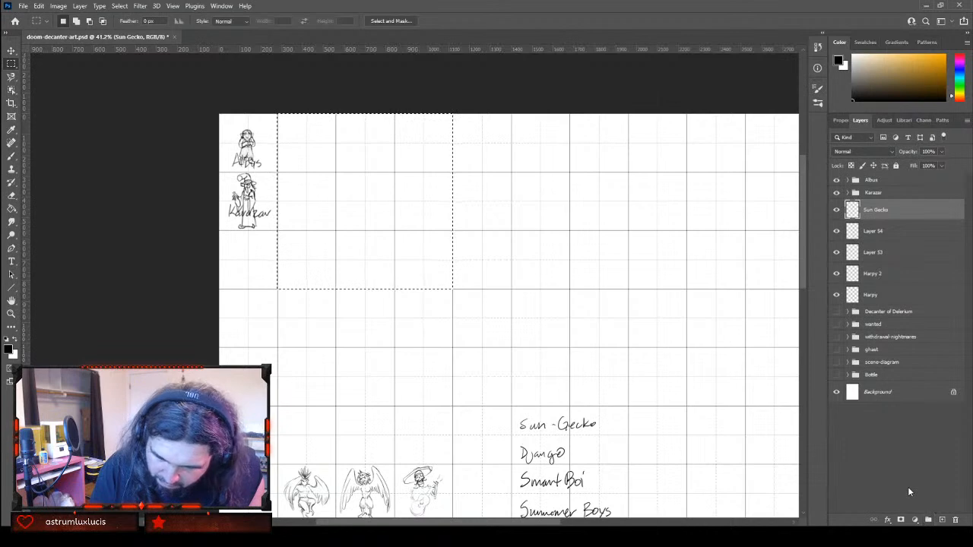
pyautogui.click(16, 340)
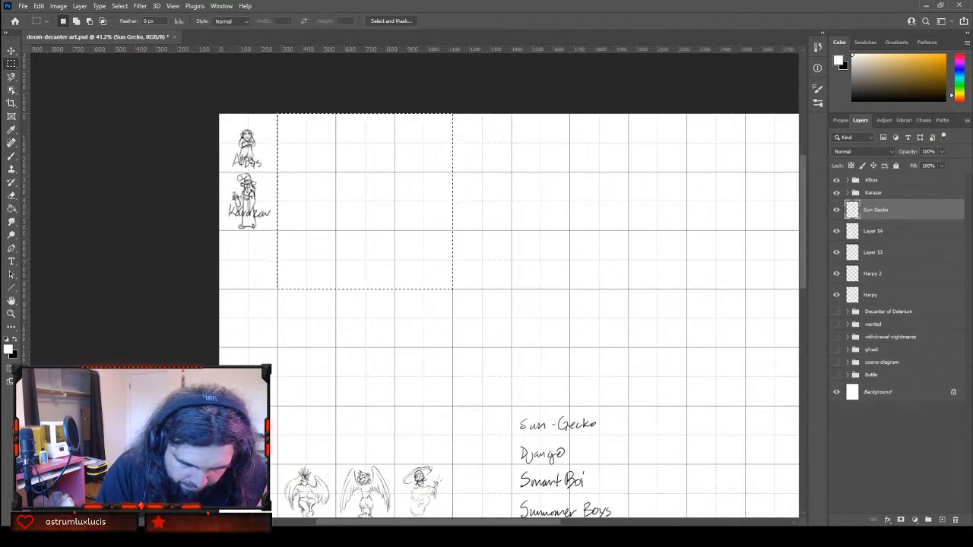
pyautogui.click(12, 155)
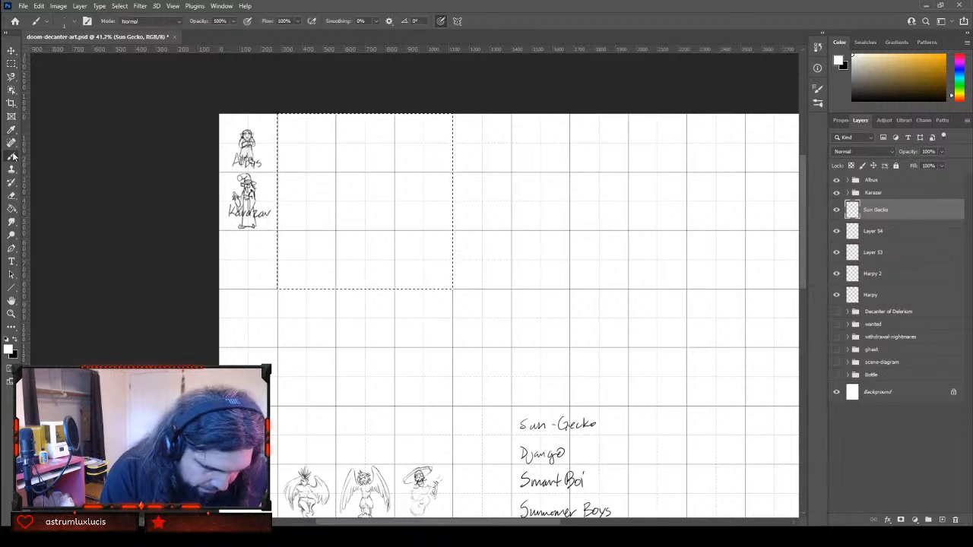
pyautogui.press('g')
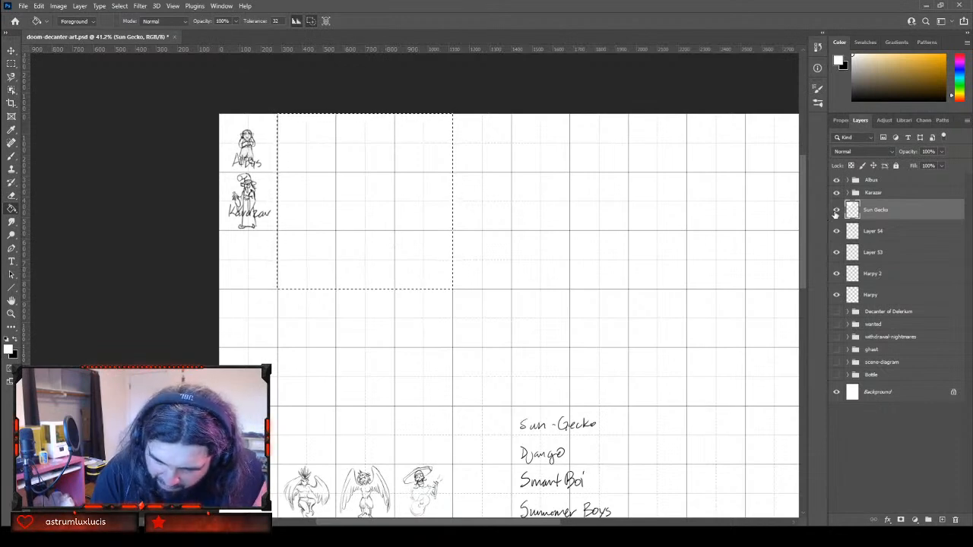
# Hide the Background layer and deselect the white block
pyautogui.click(837, 393)
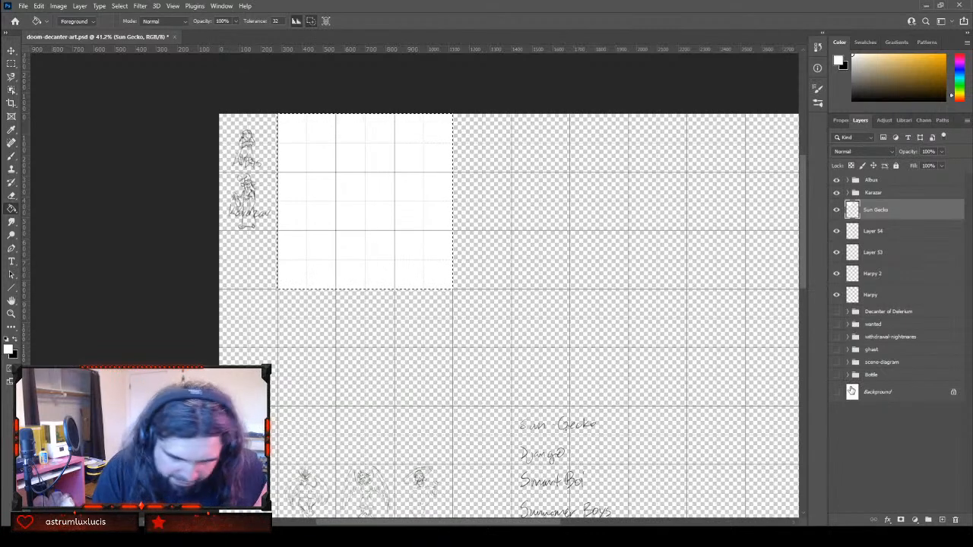
pyautogui.click(120, 6)
pyautogui.click(141, 30)
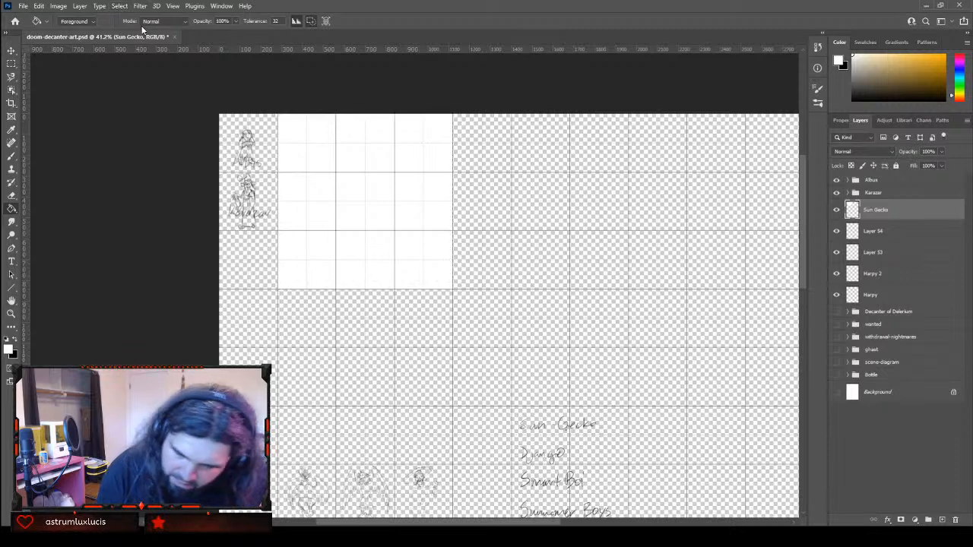
# Add a new layer above Sun Gecko and ready the Brush tool with black over the white block
pyautogui.hotkey('ctrl', 'shift', 'alt', 'n')
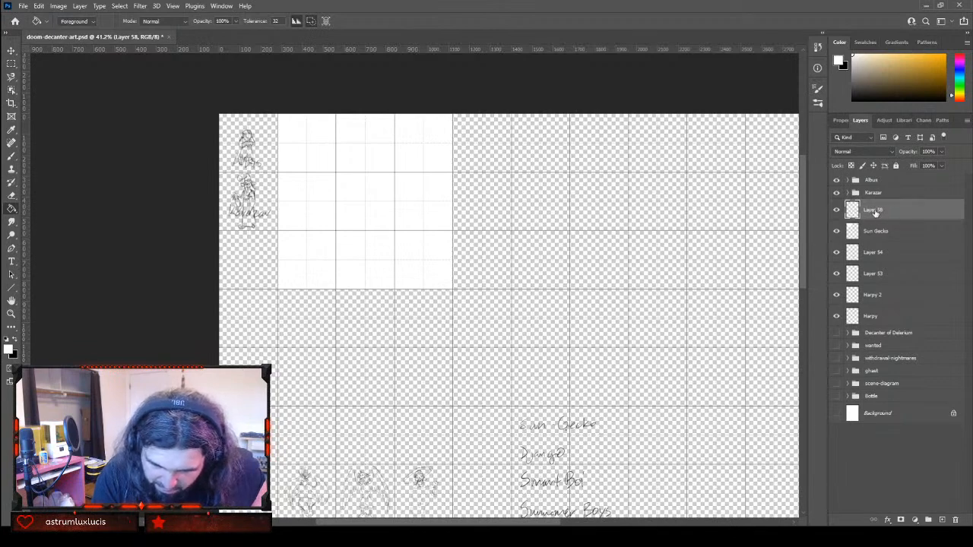
pyautogui.press('z')
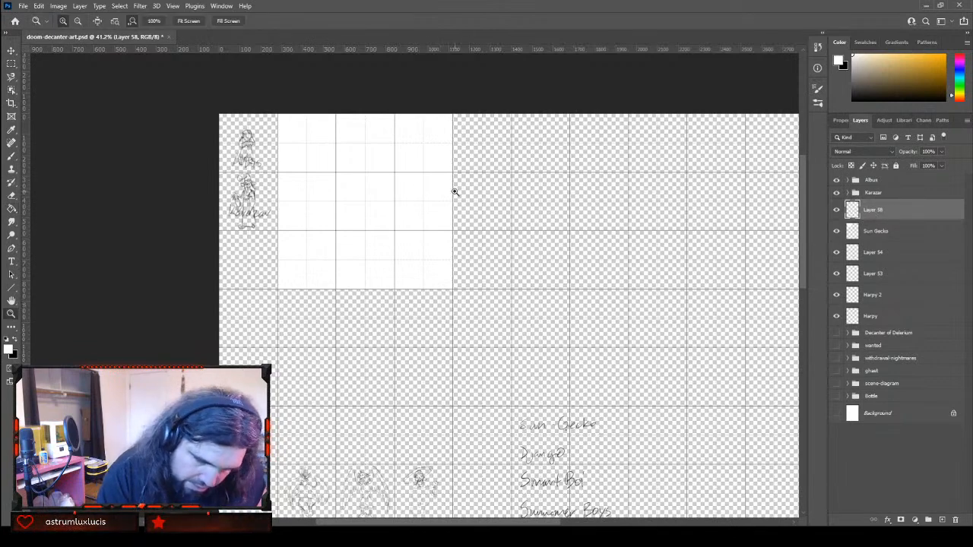
pyautogui.click(394, 198)
pyautogui.moveTo(394, 198); pyautogui.dragTo(423, 174)
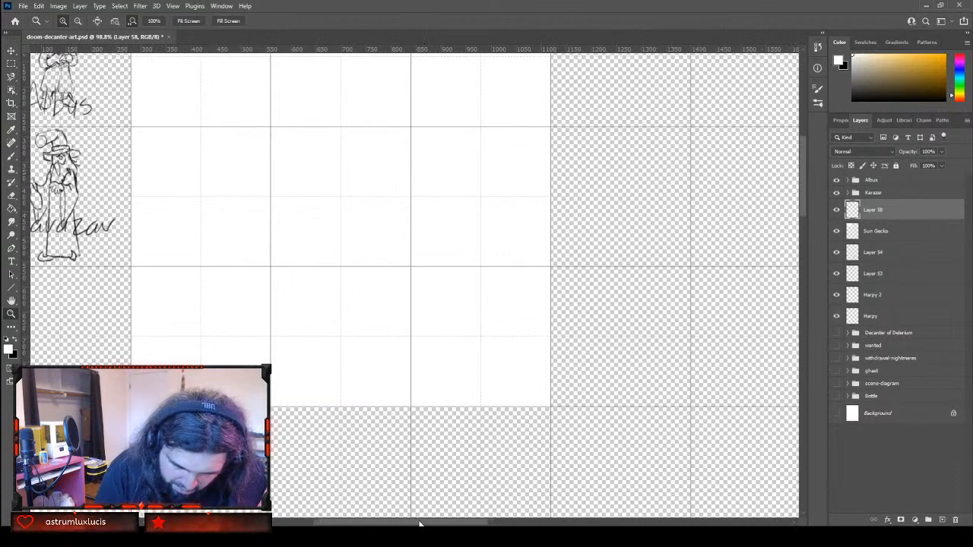
pyautogui.moveTo(413, 521); pyautogui.dragTo(387, 514)
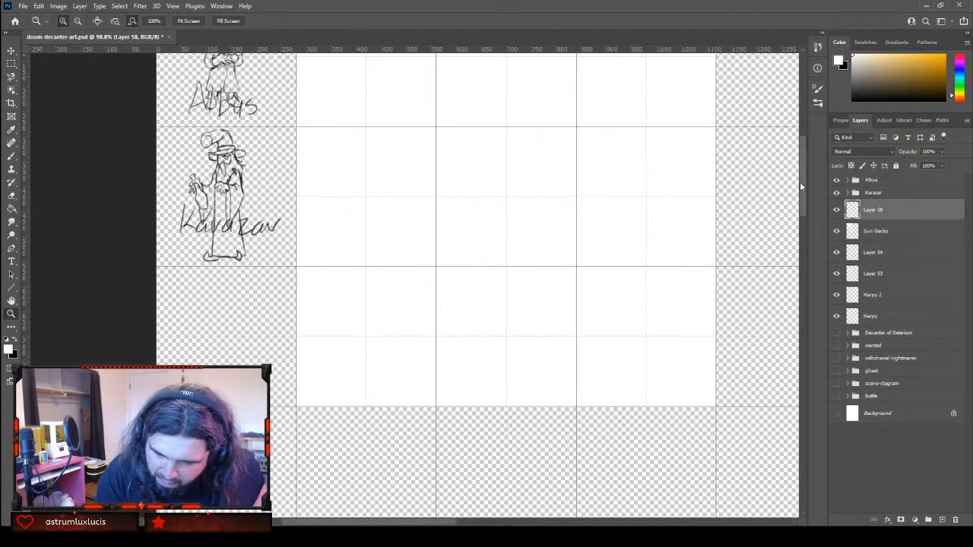
pyautogui.moveTo(800, 186); pyautogui.dragTo(803, 165)
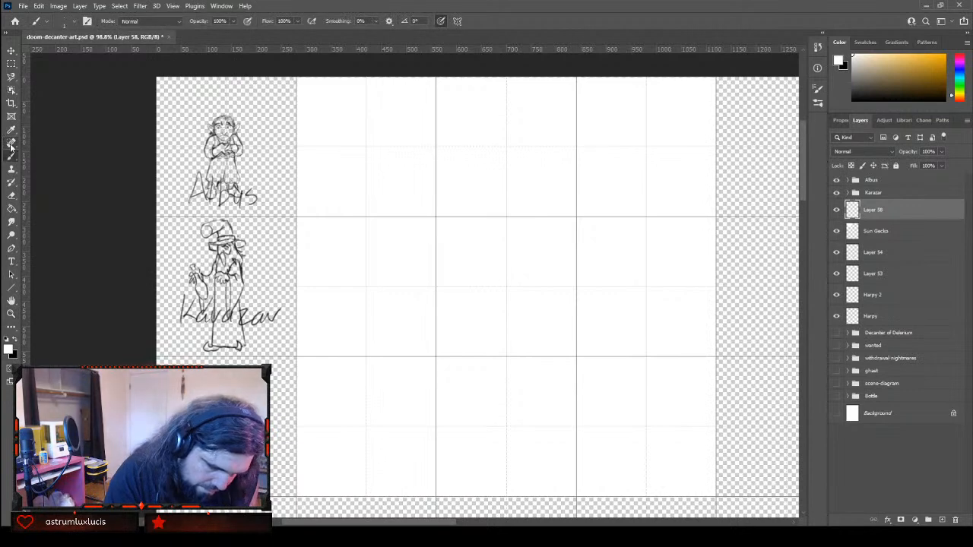
pyautogui.click(14, 344)
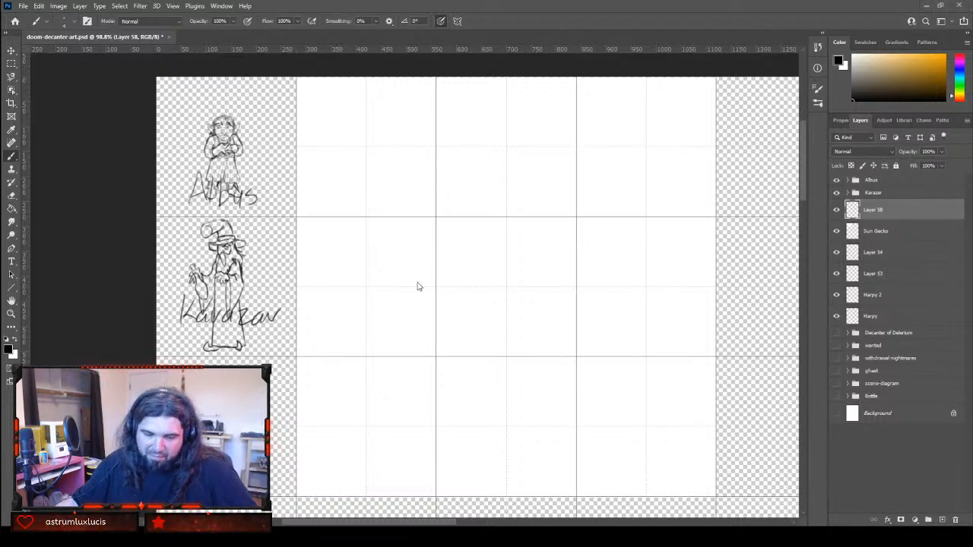
# Place the gecko photo 110981-Center-2 in the document, scale it to 116% and centre it on the white block
pyautogui.moveTo(418, 284); pyautogui.dragTo(420, 279)
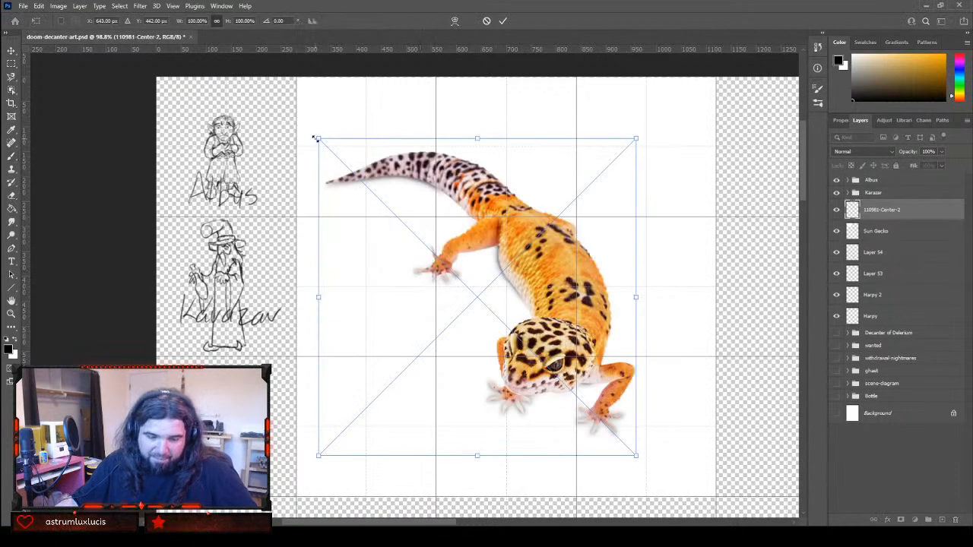
pyautogui.moveTo(317, 137); pyautogui.dragTo(257, 97)
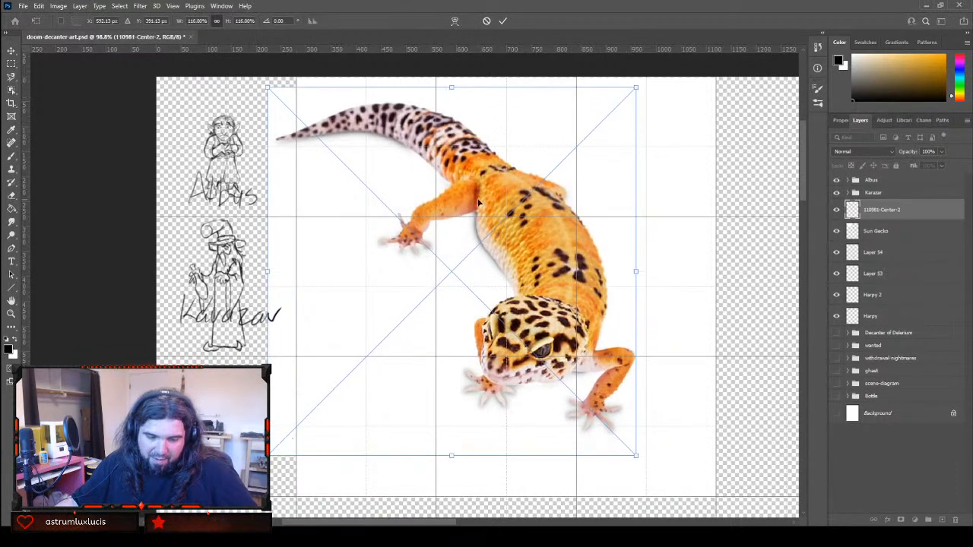
pyautogui.moveTo(517, 236); pyautogui.dragTo(574, 253)
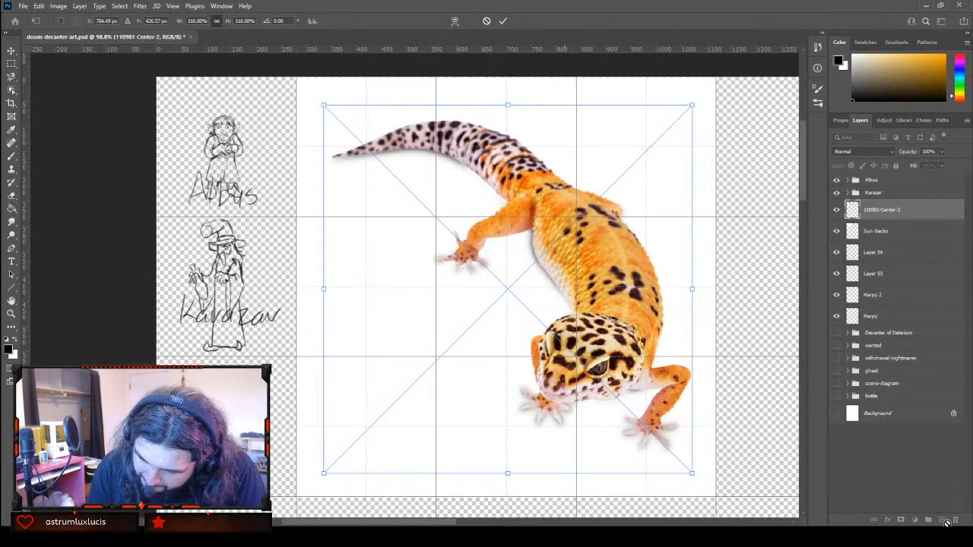
pyautogui.press('Return')
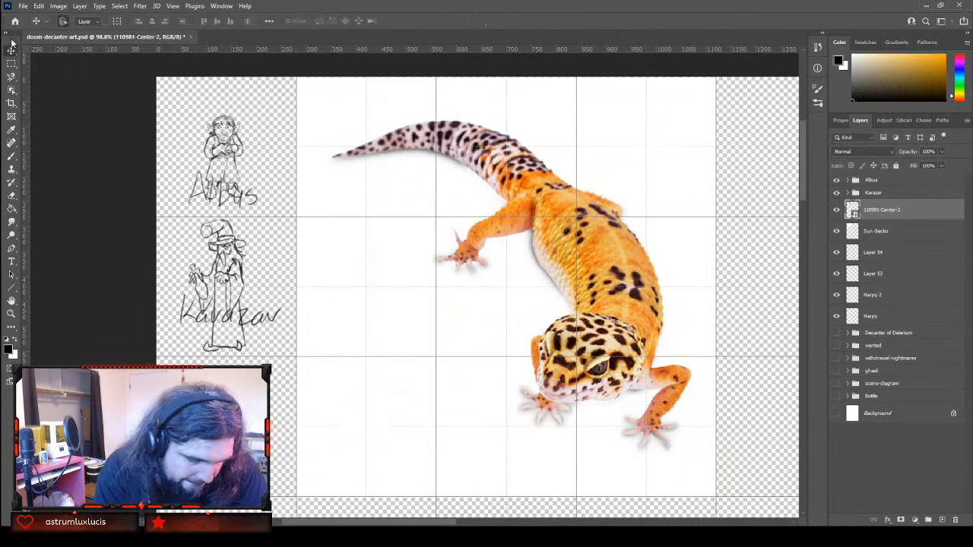
# Add a new layer above the gecko photo and brush a tall slit-shaped eye inside a large circular head outline over the gecko's head
pyautogui.click(943, 520)
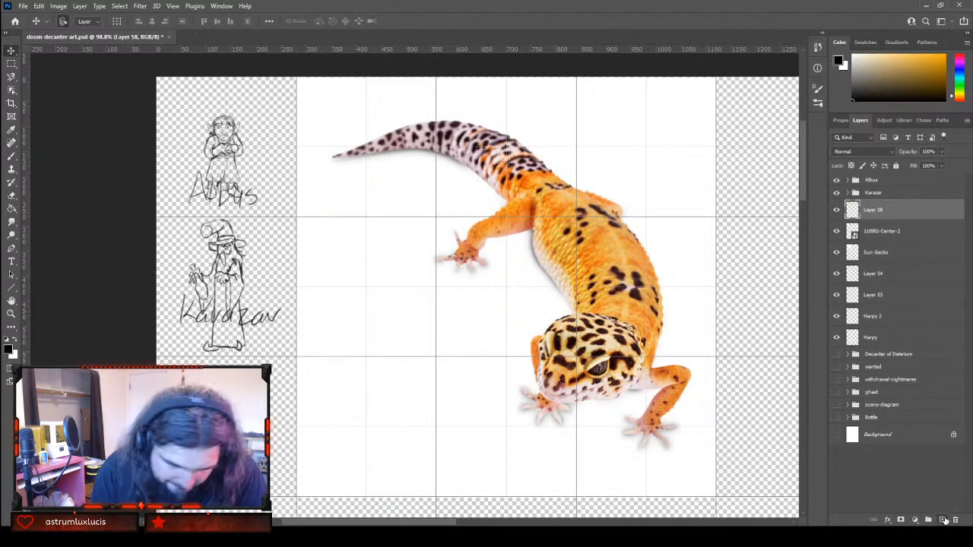
pyautogui.click(12, 153)
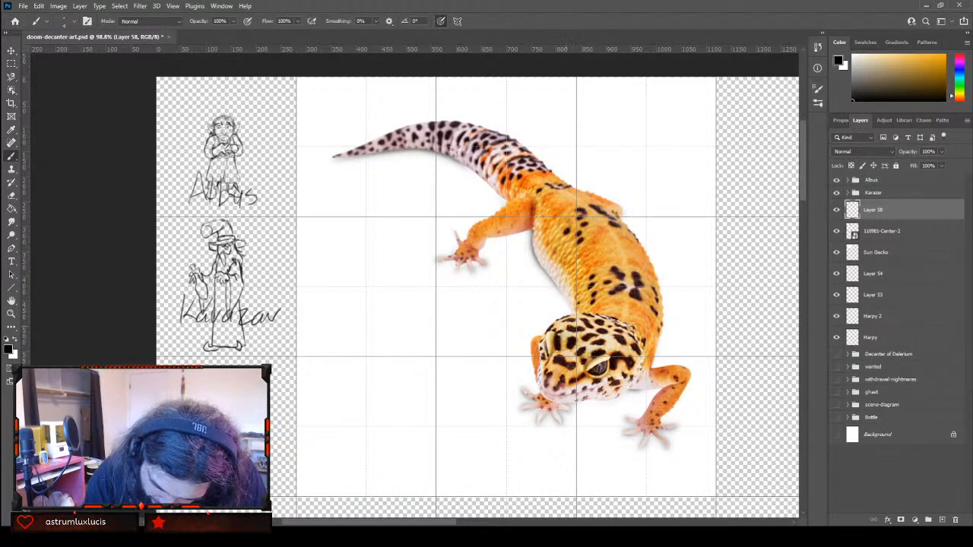
pyautogui.moveTo(584, 337); pyautogui.dragTo(576, 387)
pyautogui.moveTo(574, 313); pyautogui.dragTo(562, 384)
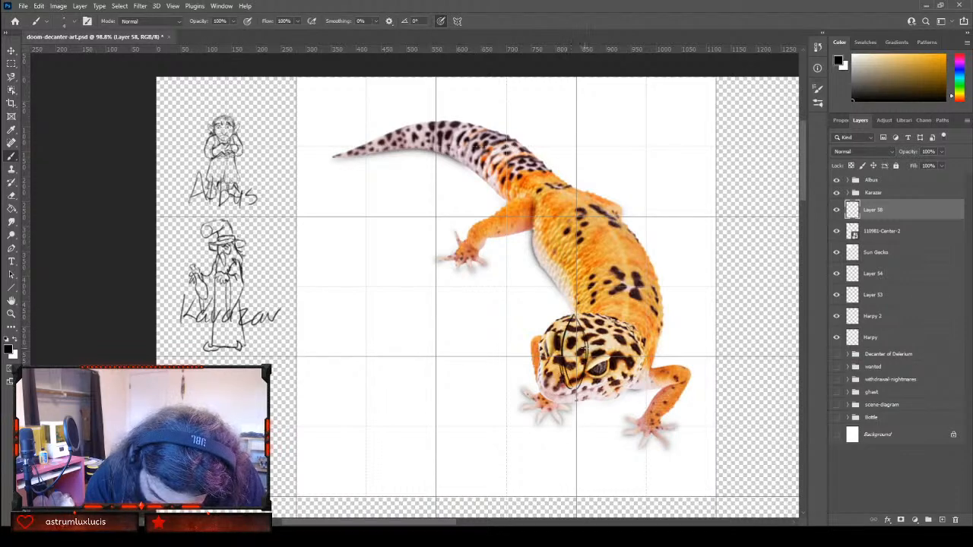
pyautogui.moveTo(562, 351); pyautogui.dragTo(575, 356)
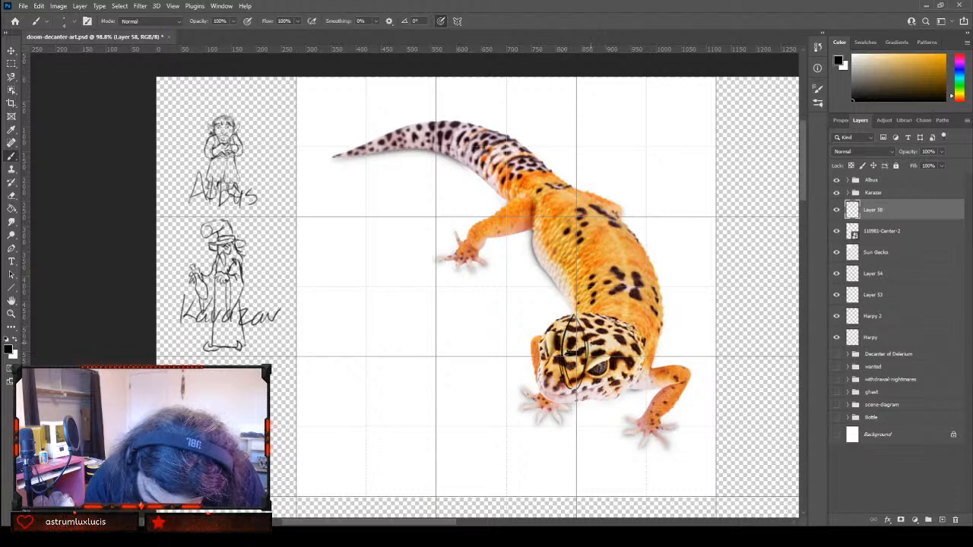
pyautogui.moveTo(565, 307)
pyautogui.mouseDown()
pyautogui.moveTo(525, 352)
pyautogui.moveTo(544, 403)
pyautogui.moveTo(589, 418)
pyautogui.moveTo(635, 373)
pyautogui.moveTo(549, 295)
pyautogui.moveTo(523, 372)
pyautogui.moveTo(640, 355)
pyautogui.moveTo(517, 400)
pyautogui.mouseUp()
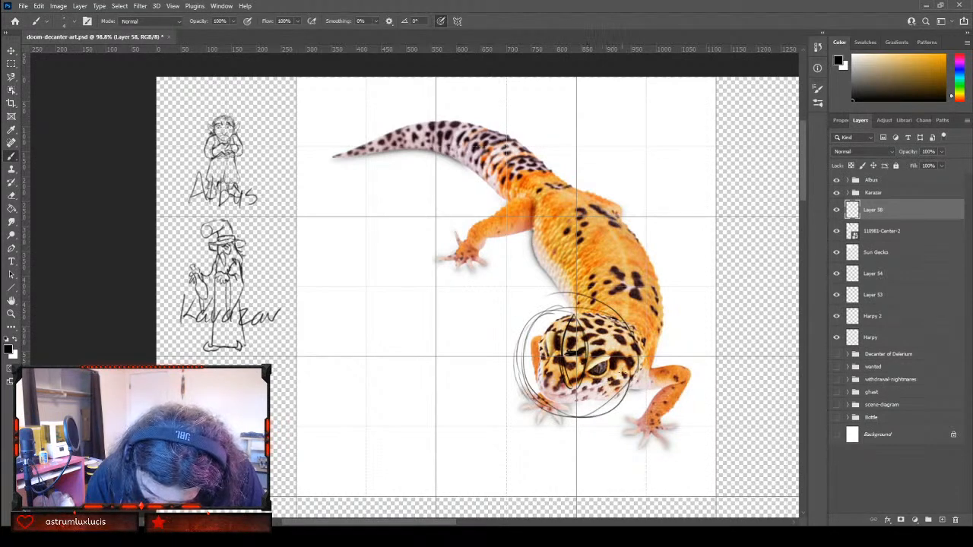
# Trace the gecko's legs, feet, body and tail over the photo, and hide the 110981-Center-2 layer
pyautogui.moveTo(632, 389)
pyautogui.mouseDown()
pyautogui.moveTo(655, 386)
pyautogui.moveTo(651, 362)
pyautogui.moveTo(678, 362)
pyautogui.moveTo(654, 366)
pyautogui.moveTo(693, 379)
pyautogui.moveTo(689, 370)
pyautogui.moveTo(687, 395)
pyautogui.moveTo(691, 377)
pyautogui.moveTo(664, 421)
pyautogui.moveTo(670, 416)
pyautogui.moveTo(673, 427)
pyautogui.moveTo(662, 432)
pyautogui.moveTo(670, 426)
pyautogui.moveTo(668, 449)
pyautogui.moveTo(639, 450)
pyautogui.moveTo(632, 430)
pyautogui.moveTo(623, 434)
pyautogui.moveTo(665, 386)
pyautogui.mouseUp()
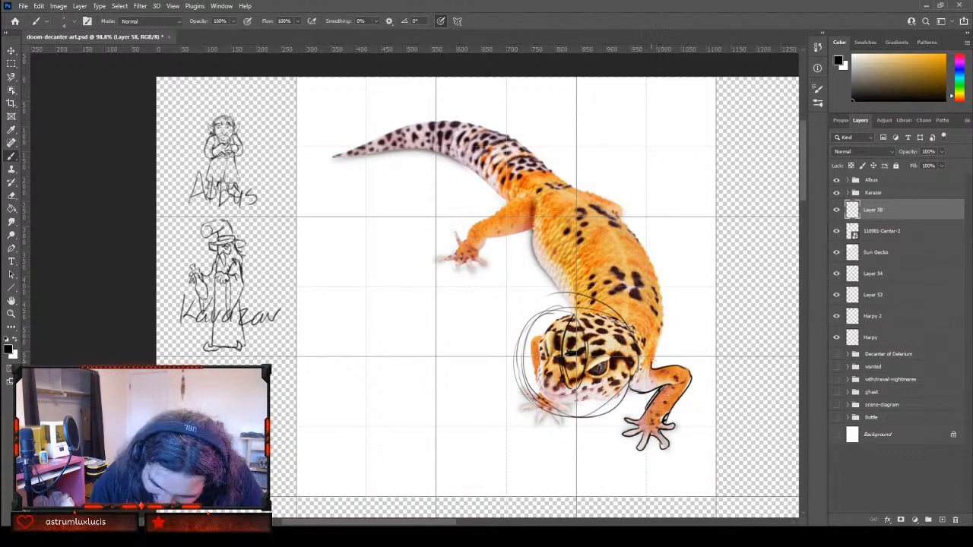
pyautogui.moveTo(664, 313)
pyautogui.mouseDown()
pyautogui.moveTo(651, 253)
pyautogui.moveTo(617, 221)
pyautogui.moveTo(658, 276)
pyautogui.mouseUp()
pyautogui.moveTo(635, 238); pyautogui.dragTo(663, 297)
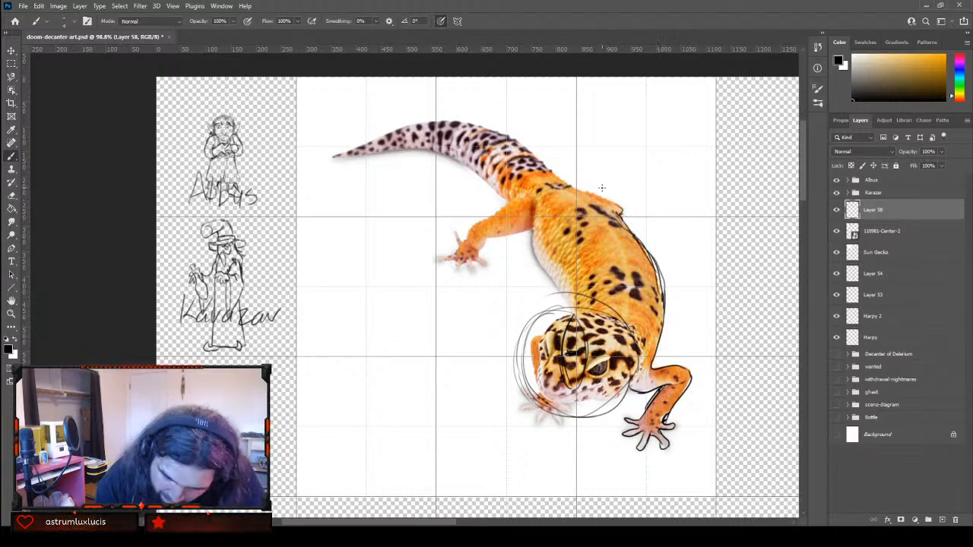
pyautogui.moveTo(604, 194)
pyautogui.mouseDown()
pyautogui.moveTo(479, 126)
pyautogui.moveTo(409, 123)
pyautogui.moveTo(331, 159)
pyautogui.moveTo(473, 152)
pyautogui.moveTo(434, 158)
pyautogui.moveTo(506, 204)
pyautogui.moveTo(472, 223)
pyautogui.moveTo(496, 212)
pyautogui.moveTo(464, 242)
pyautogui.moveTo(456, 234)
pyautogui.moveTo(438, 261)
pyautogui.moveTo(476, 275)
pyautogui.moveTo(478, 258)
pyautogui.moveTo(489, 267)
pyautogui.moveTo(482, 249)
pyautogui.moveTo(508, 228)
pyautogui.moveTo(503, 240)
pyautogui.moveTo(487, 240)
pyautogui.moveTo(531, 228)
pyautogui.moveTo(536, 259)
pyautogui.moveTo(568, 310)
pyautogui.mouseUp()
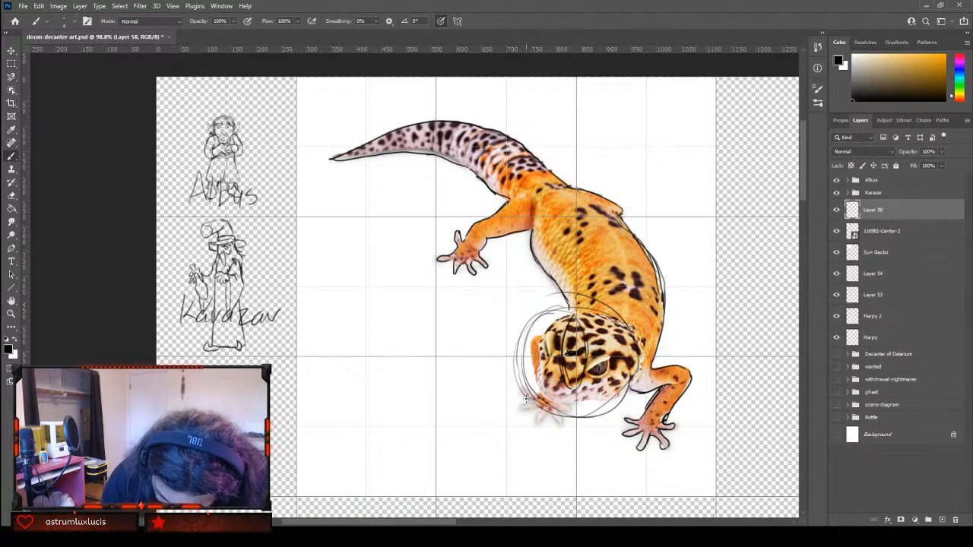
pyautogui.moveTo(542, 396)
pyautogui.mouseDown()
pyautogui.moveTo(521, 410)
pyautogui.moveTo(551, 401)
pyautogui.moveTo(537, 428)
pyautogui.moveTo(544, 416)
pyautogui.moveTo(562, 425)
pyautogui.moveTo(569, 399)
pyautogui.mouseUp()
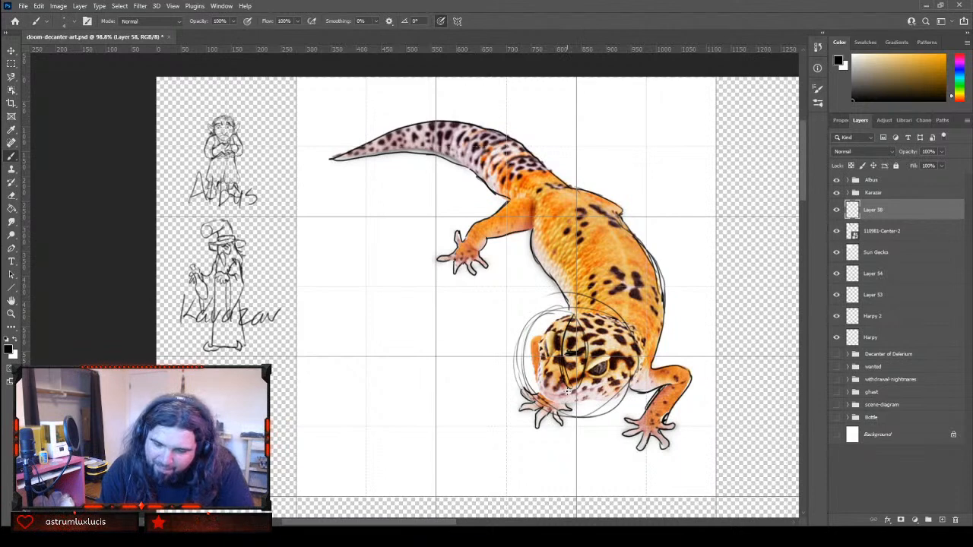
pyautogui.click(837, 231)
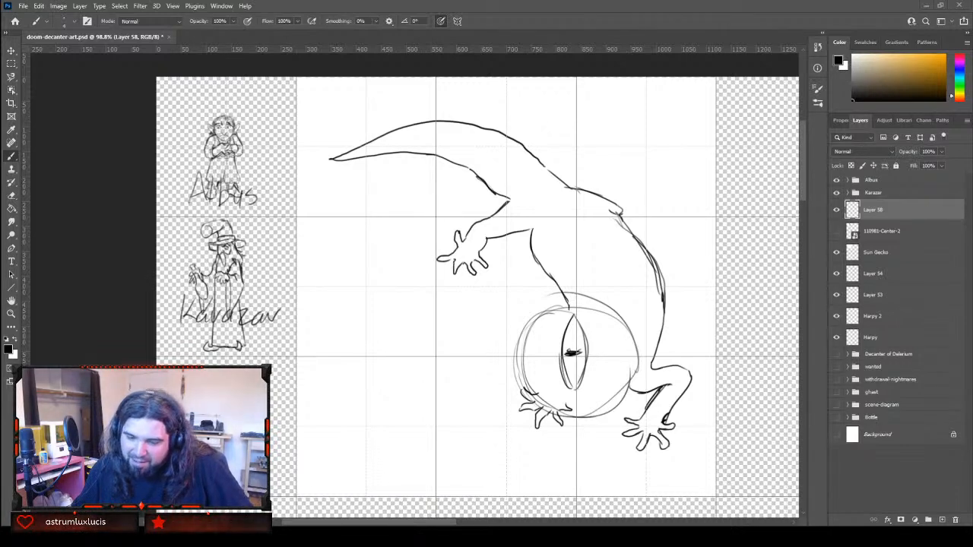
# Place the leopard-gecko-1 photo above the traced sketch, scale it to 237.10% and position it across the white block
pyautogui.click(942, 521)
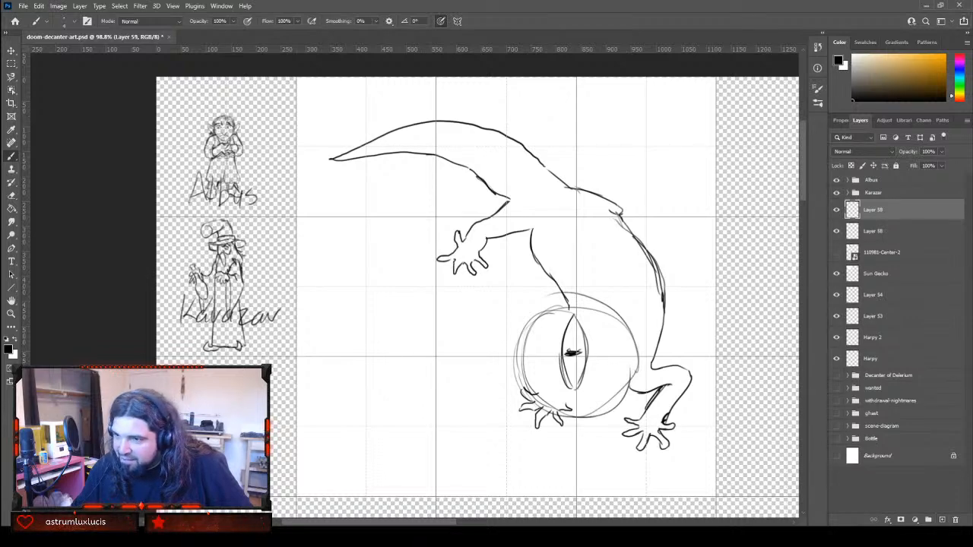
pyautogui.moveTo(972, 304); pyautogui.dragTo(458, 302)
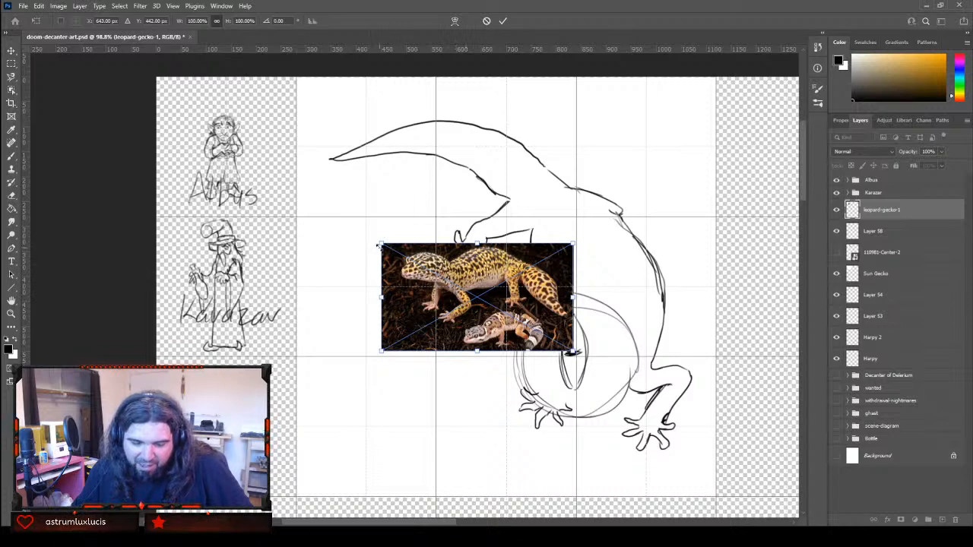
pyautogui.moveTo(382, 245); pyautogui.dragTo(225, 116)
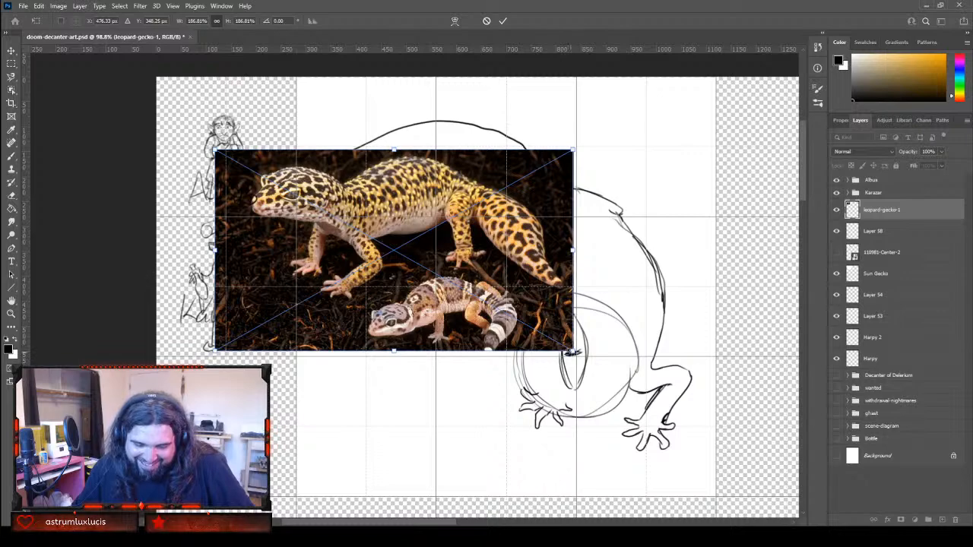
pyautogui.moveTo(572, 352); pyautogui.dragTo(782, 468)
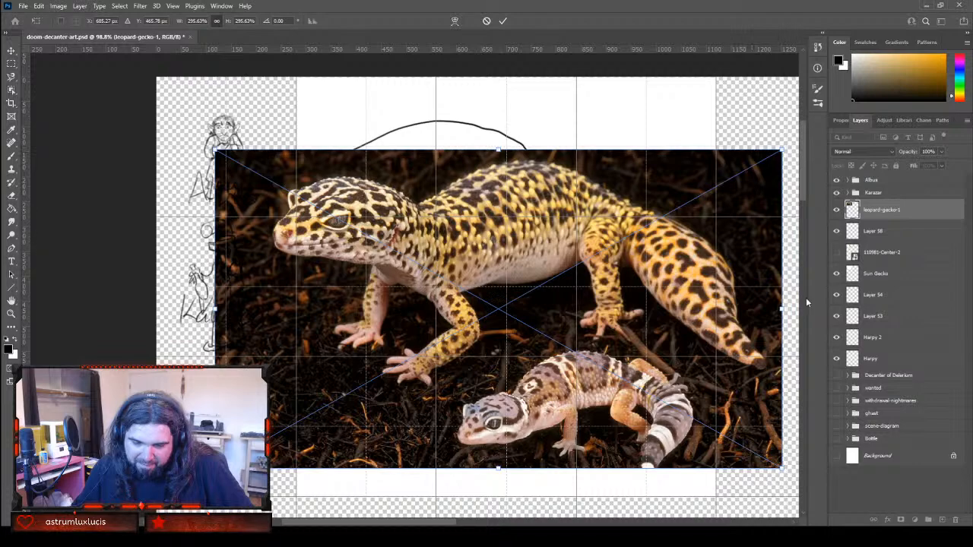
pyautogui.moveTo(781, 309); pyautogui.dragTo(731, 308)
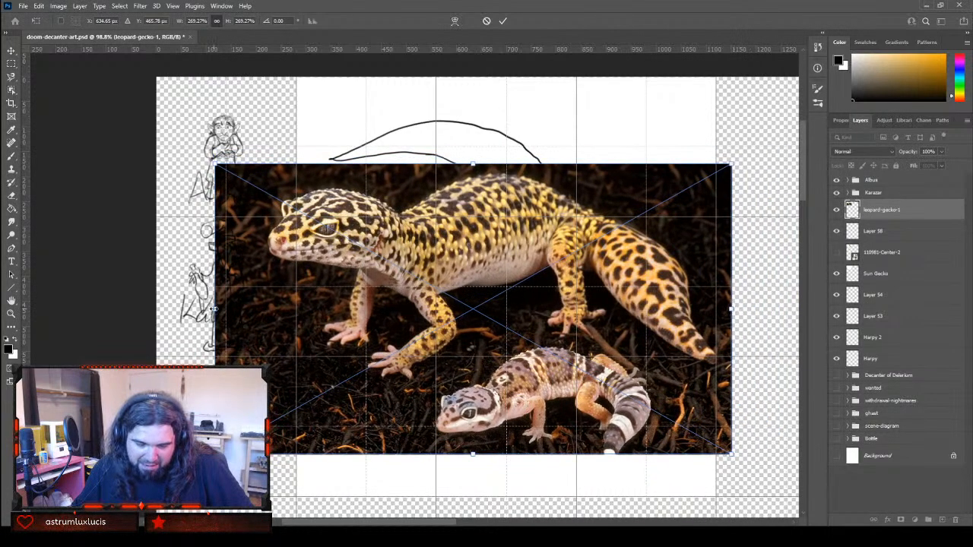
pyautogui.moveTo(215, 309); pyautogui.dragTo(263, 310)
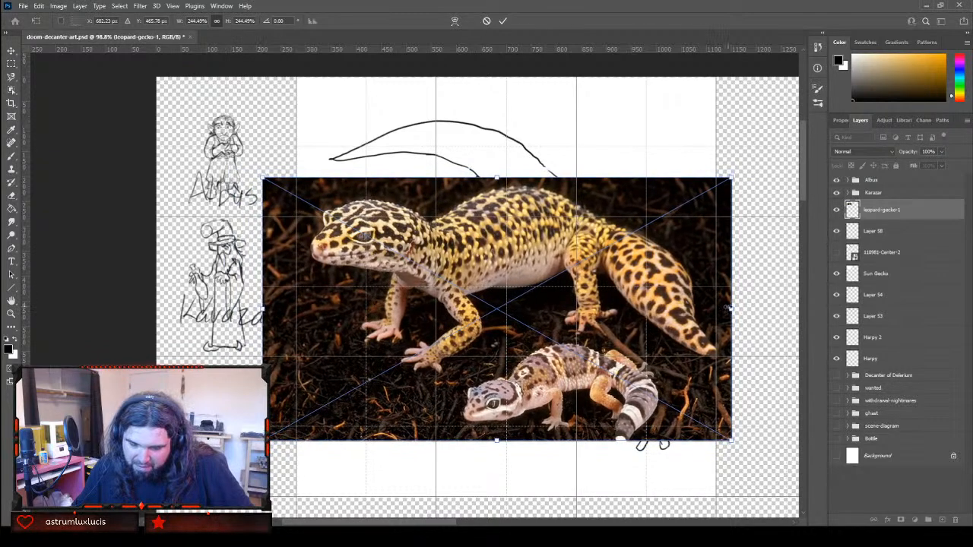
pyautogui.moveTo(730, 309); pyautogui.dragTo(716, 309)
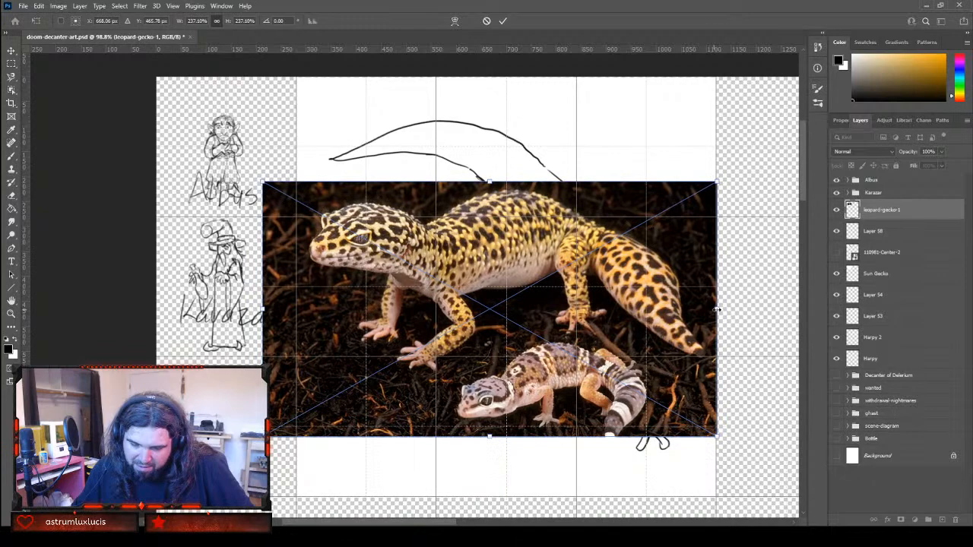
pyautogui.moveTo(528, 257); pyautogui.dragTo(530, 264)
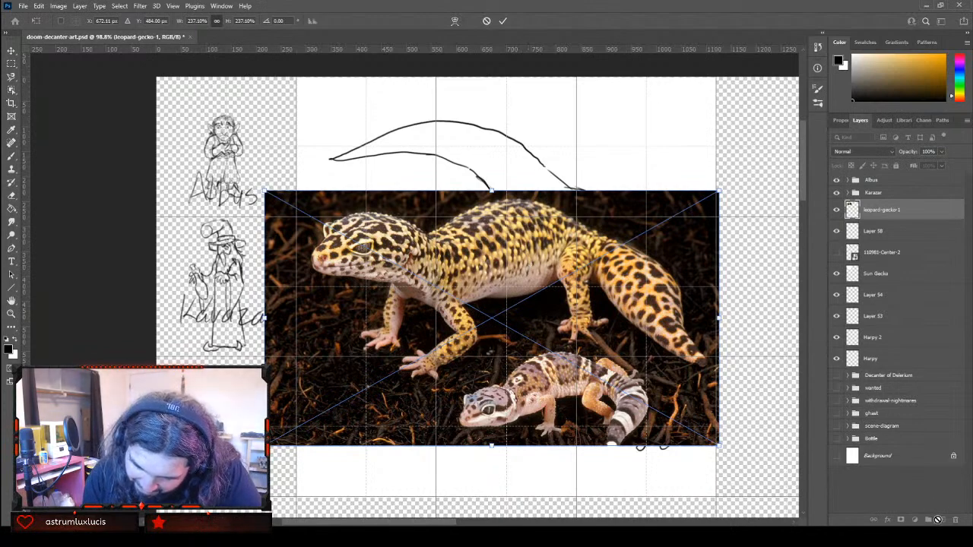
pyautogui.click(12, 64)
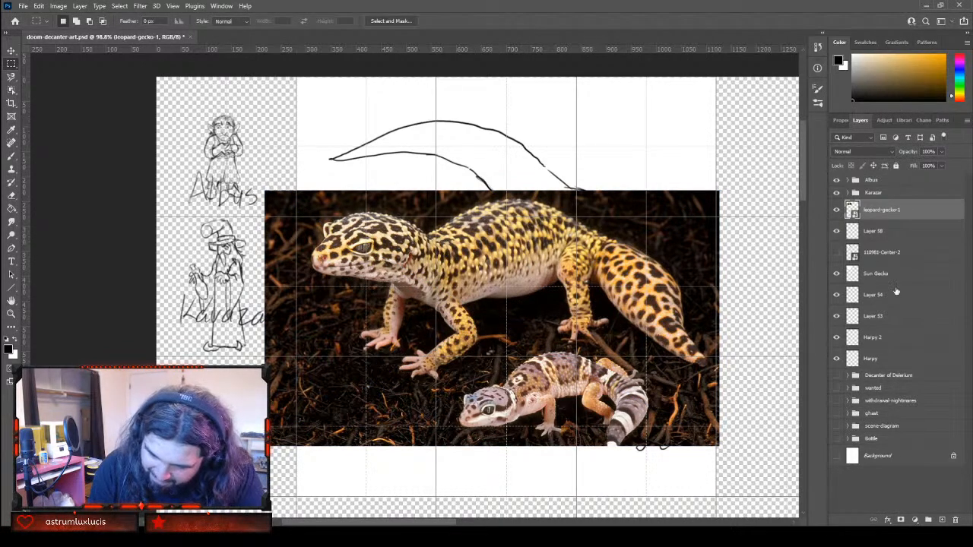
# Add a new layer above leopard-gecko-1 and ready the Brush tool
pyautogui.click(943, 519)
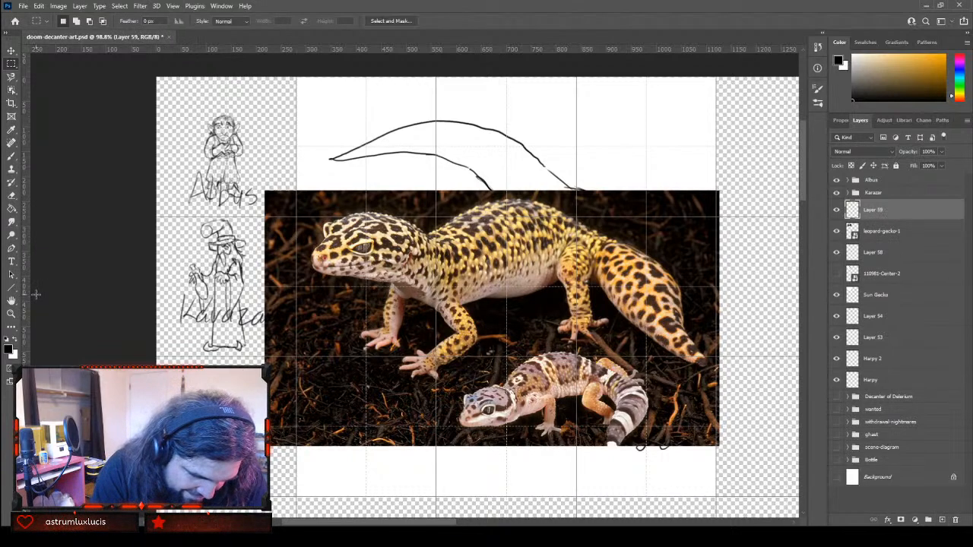
pyautogui.click(11, 155)
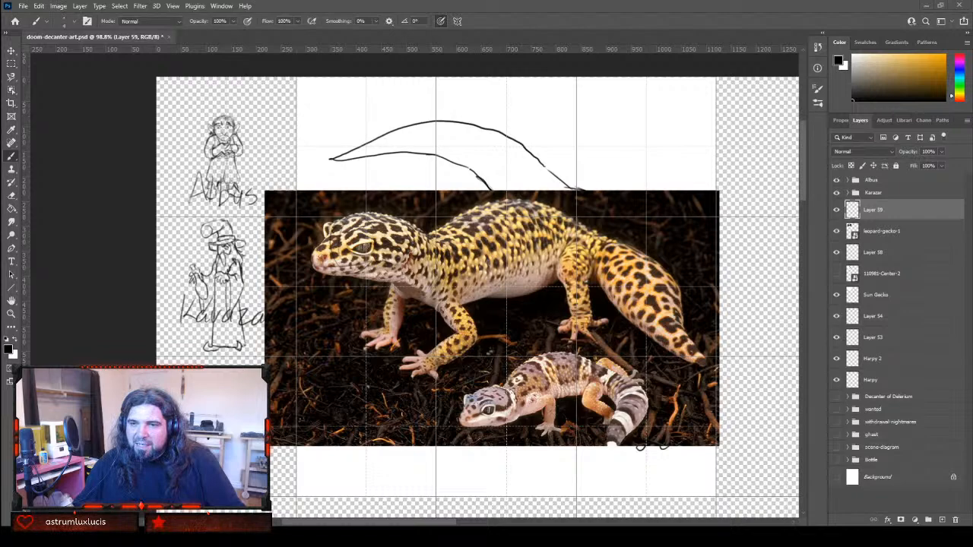
# Switch to the browser's gecko image results, preview the leopard gecko licking its face and look through its related images
pyautogui.hotkey('alt', 'Tab')
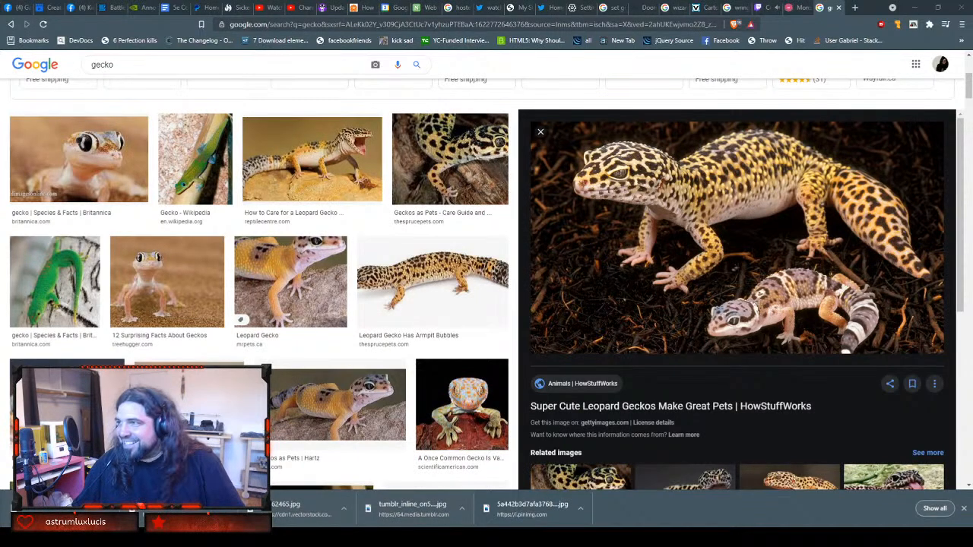
pyautogui.scroll(1, 487, 284)
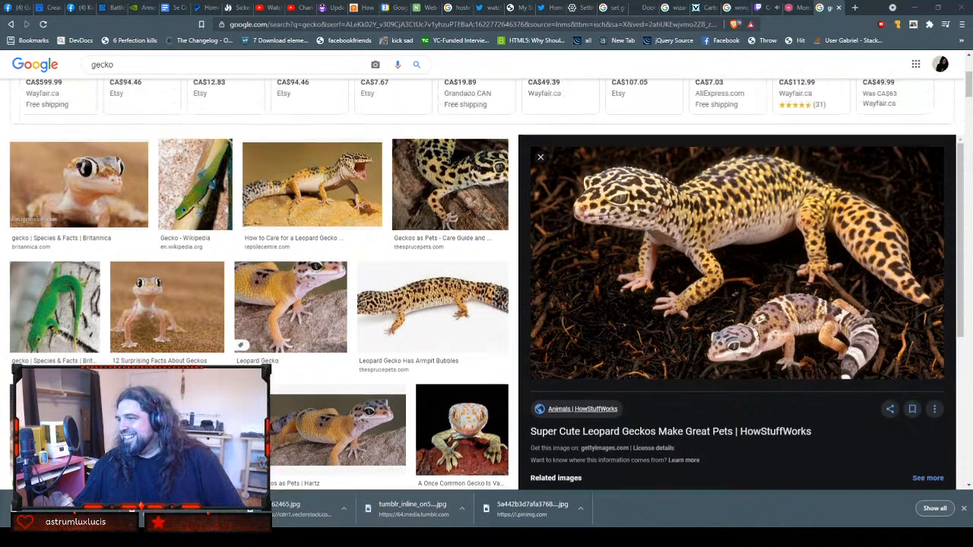
pyautogui.scroll(-5, 737, 304)
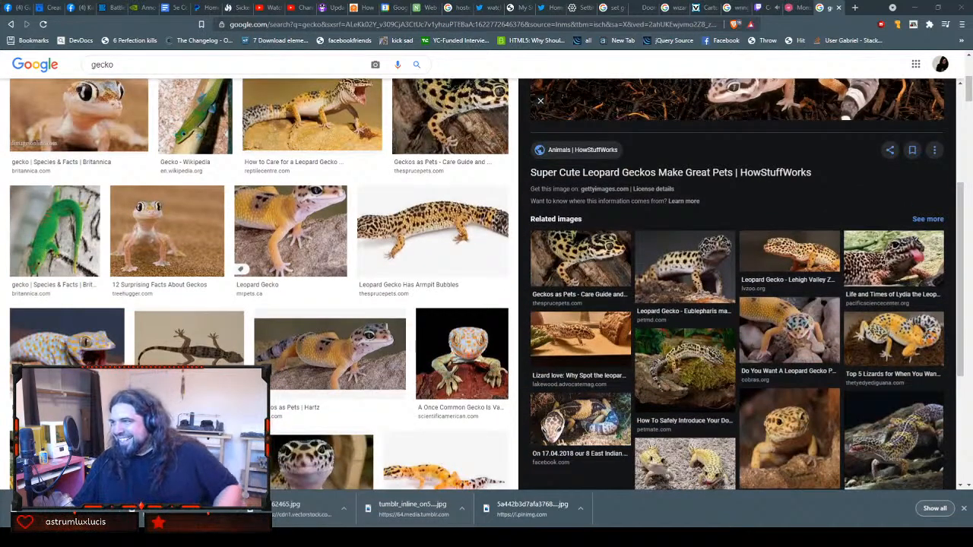
pyautogui.click(894, 261)
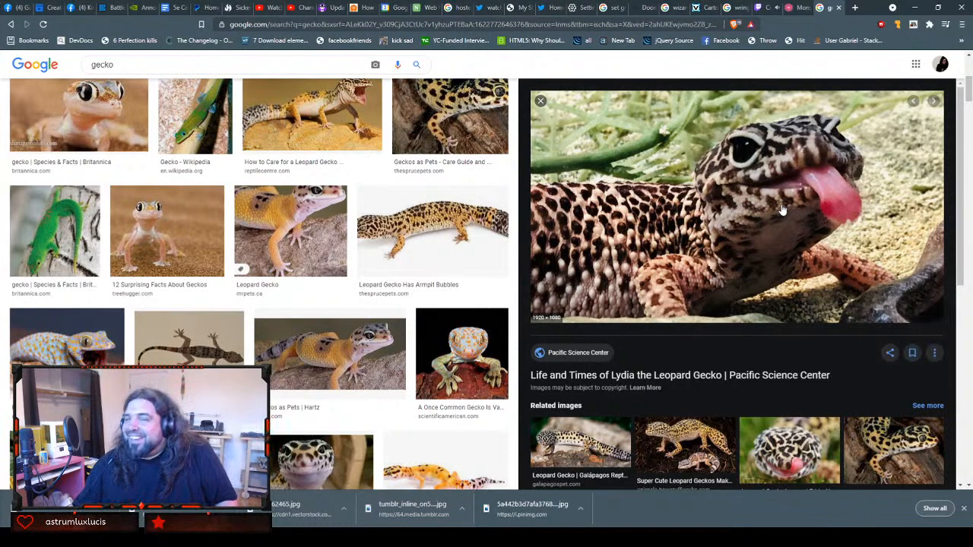
pyautogui.scroll(-3, 825, 233)
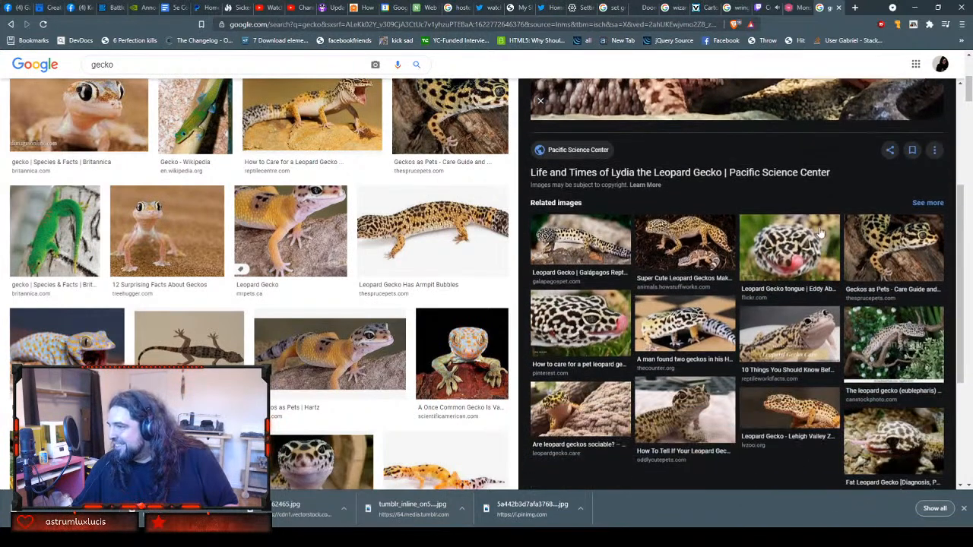
pyautogui.scroll(-5, 822, 233)
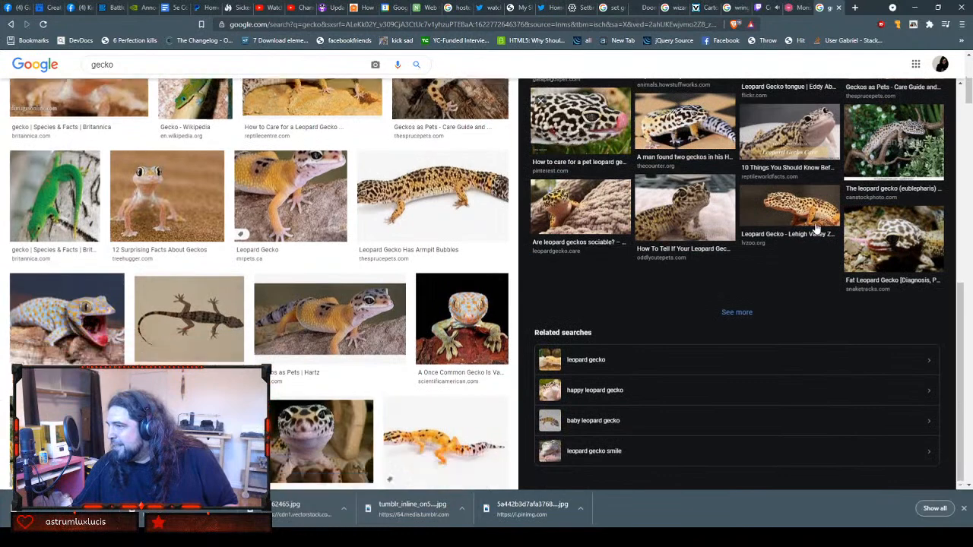
pyautogui.scroll(-3, 817, 229)
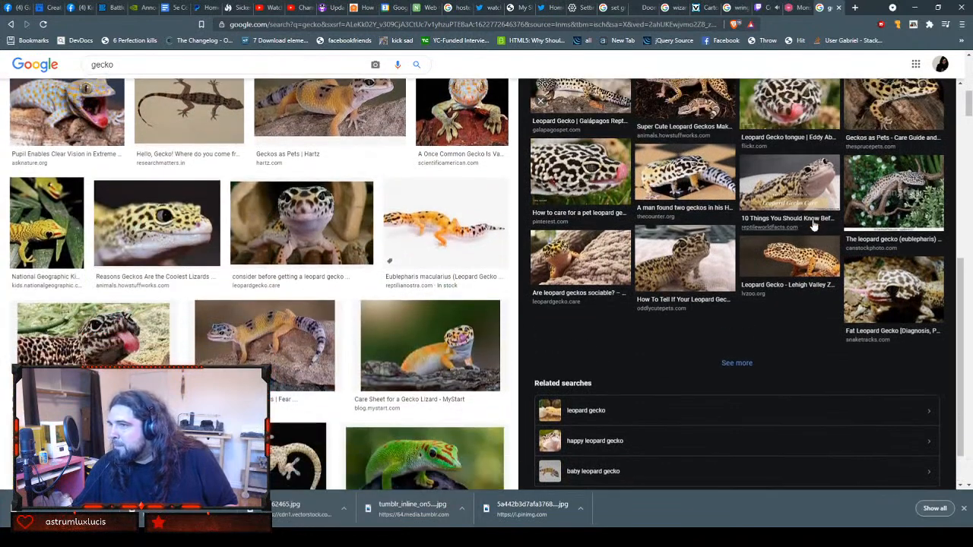
pyautogui.scroll(3, 813, 226)
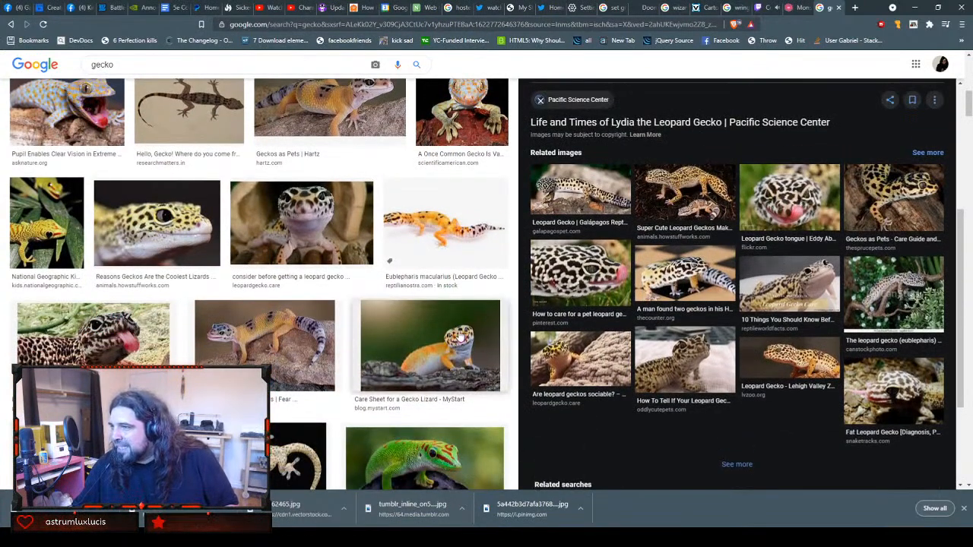
# Preview the smiling orange gecko from the MyStart care sheet and look through its related images
pyautogui.click(461, 335)
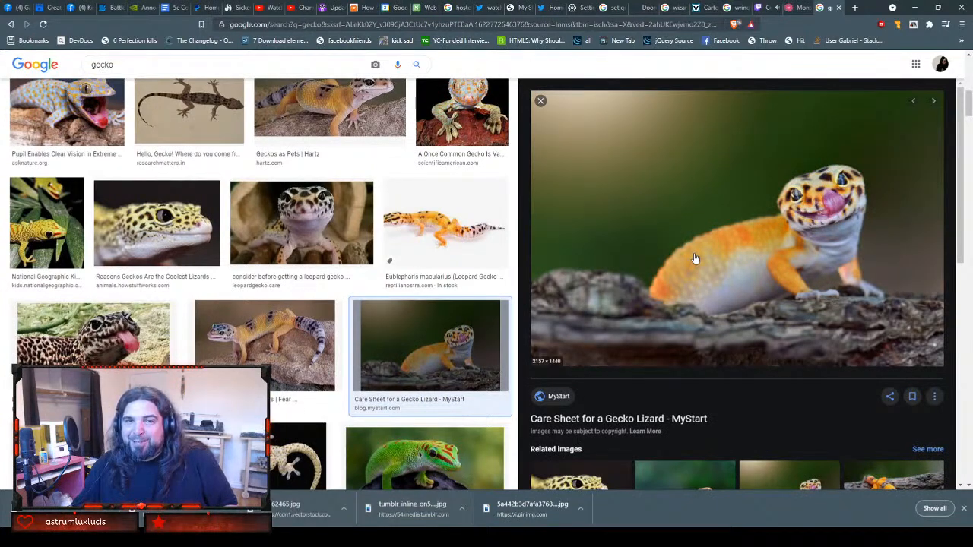
pyautogui.scroll(-2, 684, 254)
pyautogui.scroll(-2, 687, 253)
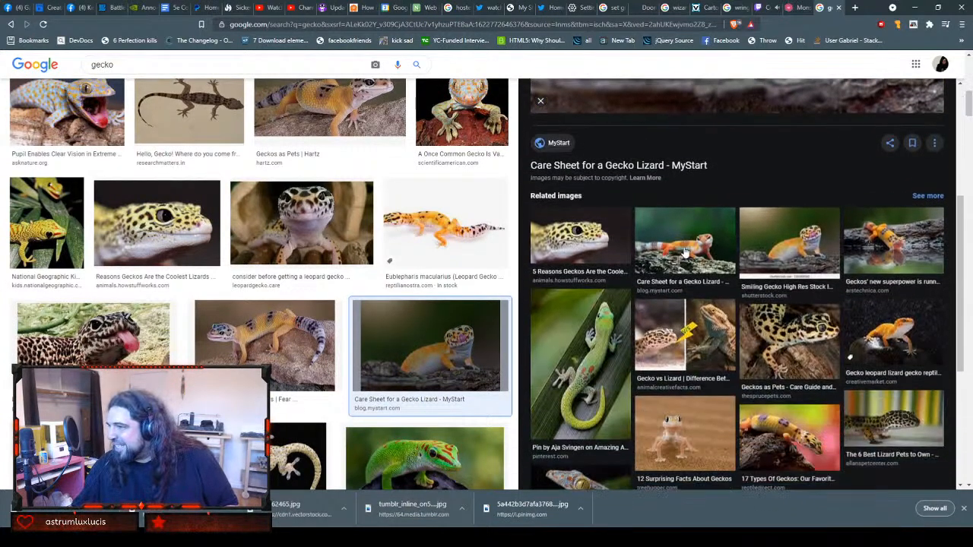
pyautogui.scroll(-2, 685, 253)
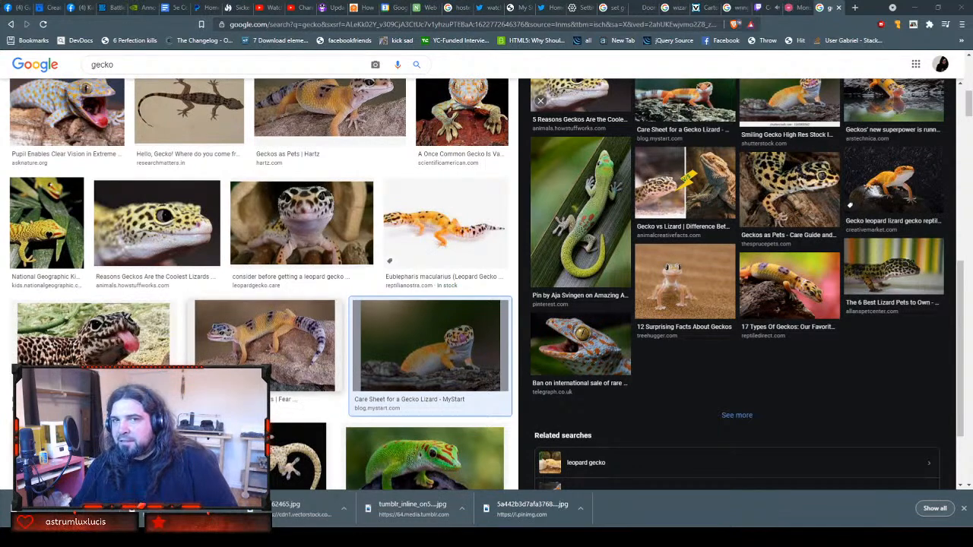
pyautogui.scroll(1, 260, 285)
# Browse further down the gecko image results for a front-facing leopard gecko reference
pyautogui.scroll(-5, 261, 284)
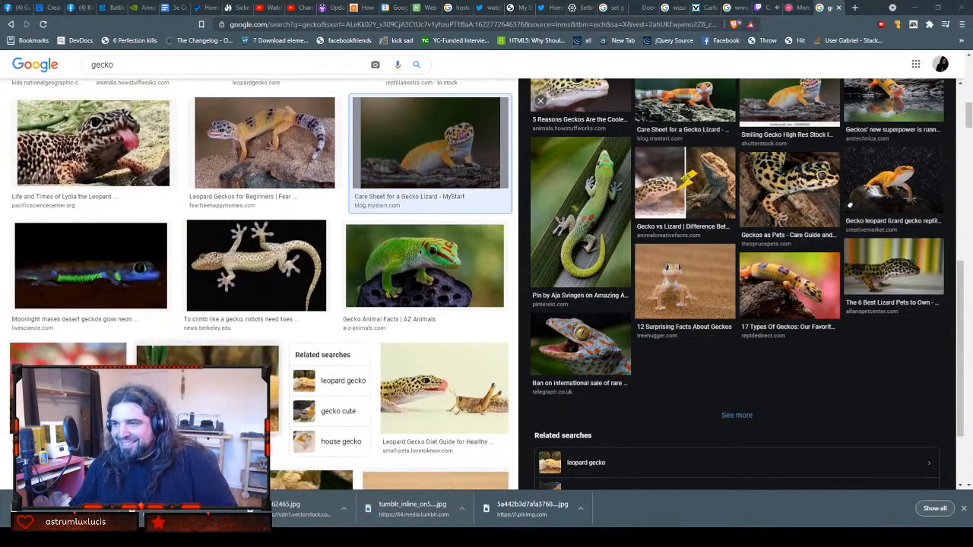
pyautogui.scroll(-4, 261, 284)
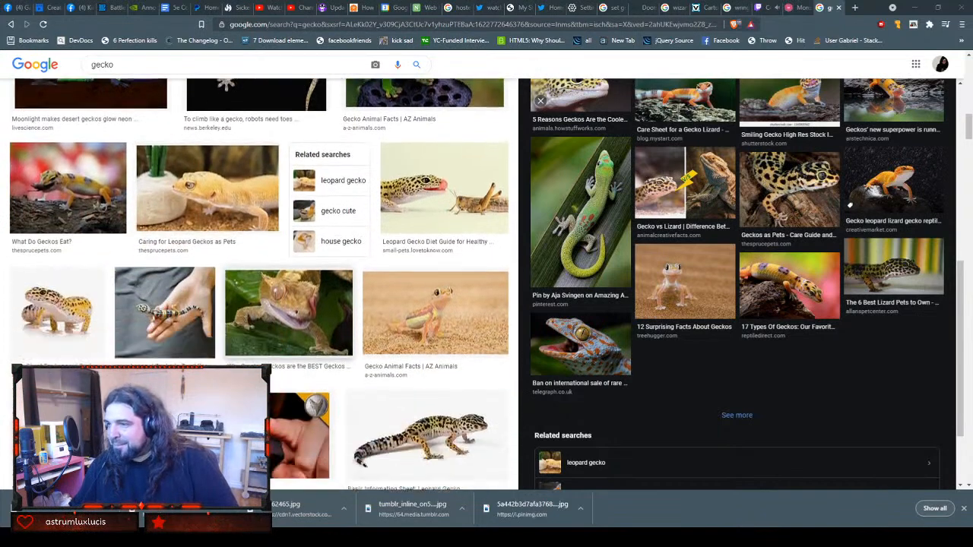
pyautogui.scroll(-3, 261, 284)
pyautogui.scroll(-2, 261, 284)
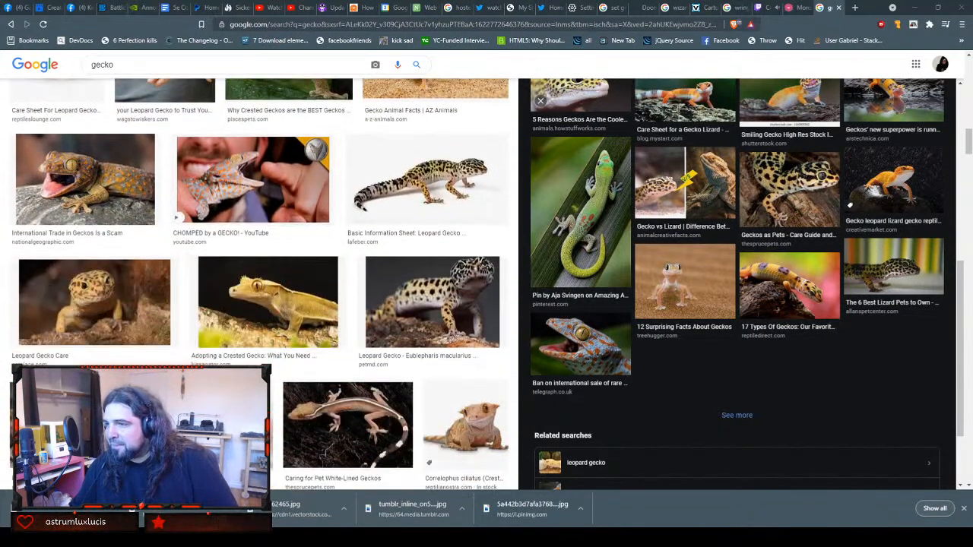
pyautogui.scroll(-2, 261, 284)
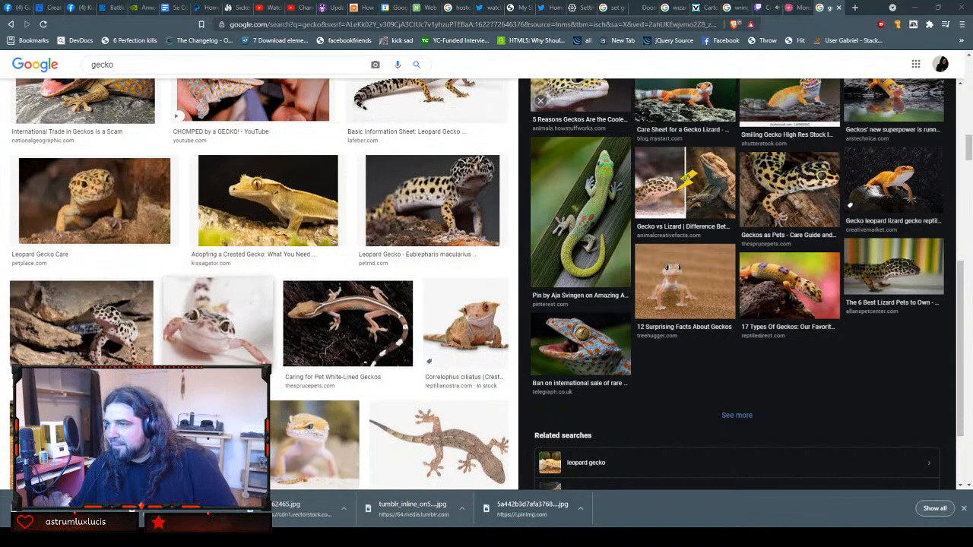
pyautogui.scroll(-1, 261, 285)
pyautogui.scroll(-1, 260, 285)
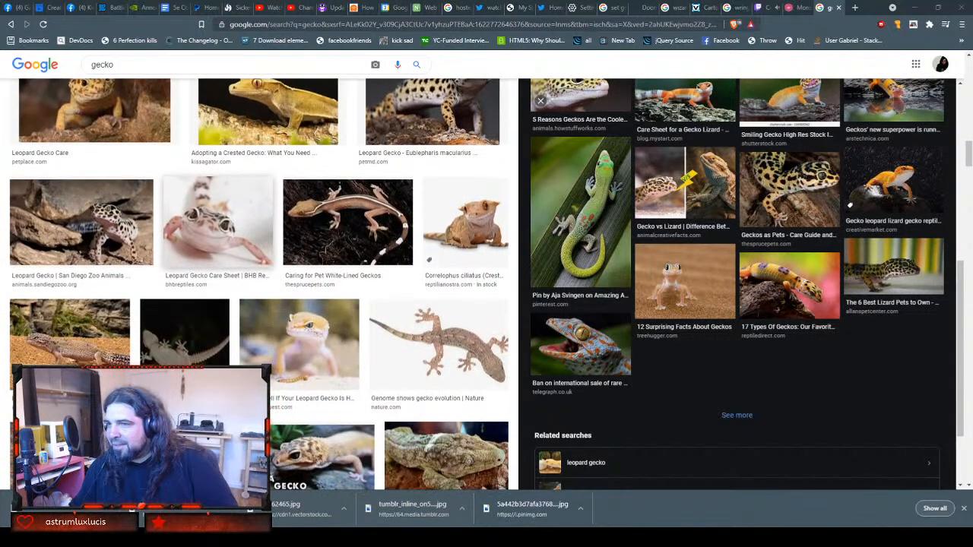
pyautogui.scroll(-5, 261, 284)
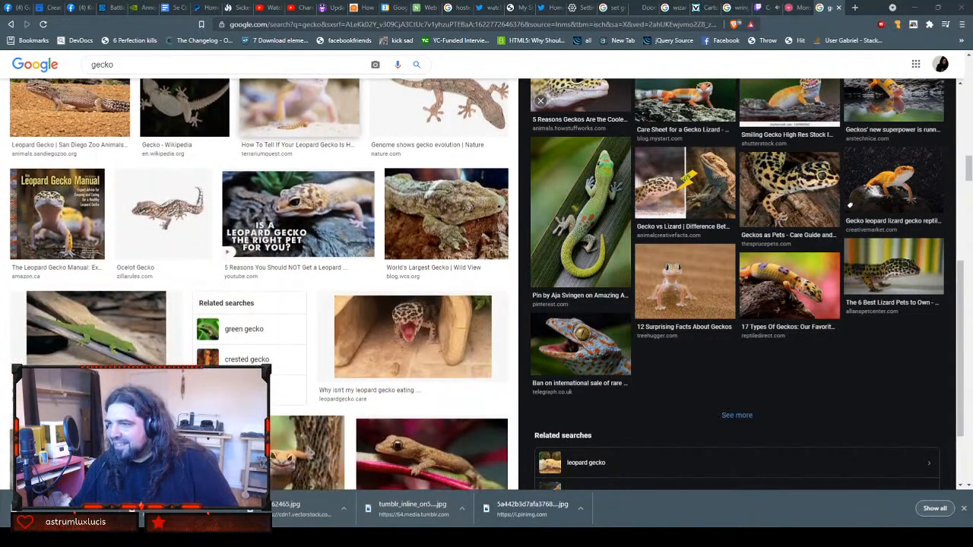
pyautogui.scroll(-2, 261, 284)
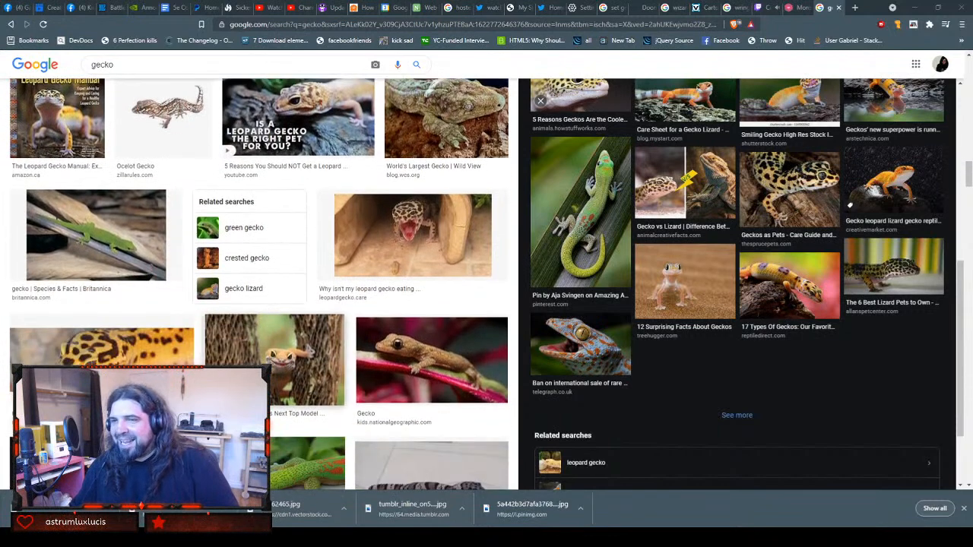
pyautogui.scroll(-4, 259, 284)
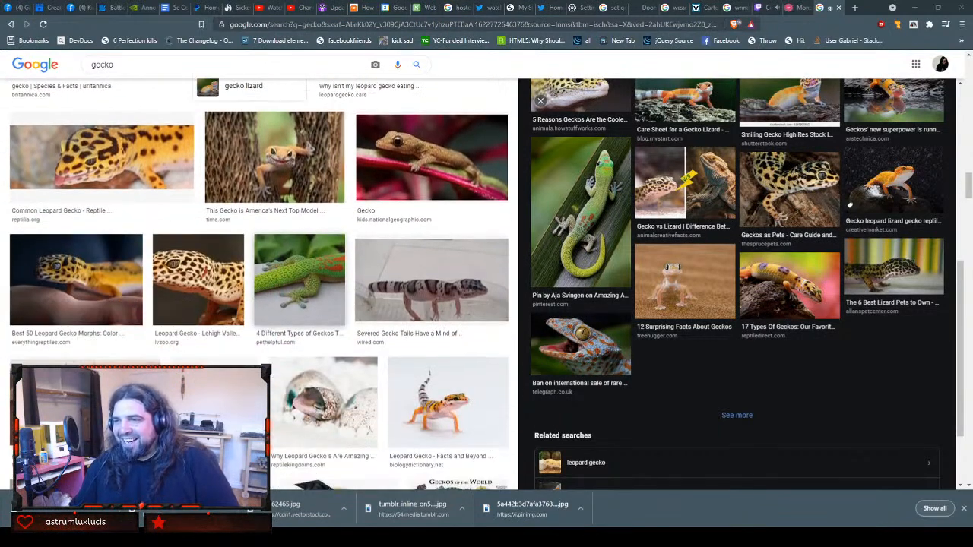
pyautogui.scroll(-1, 259, 285)
pyautogui.scroll(-2, 259, 285)
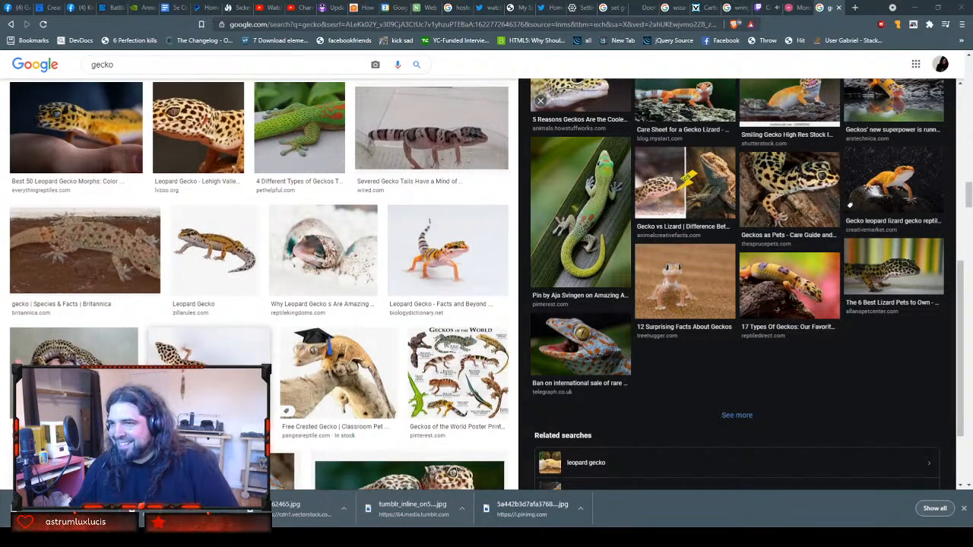
pyautogui.scroll(-2, 259, 284)
pyautogui.scroll(-1, 259, 285)
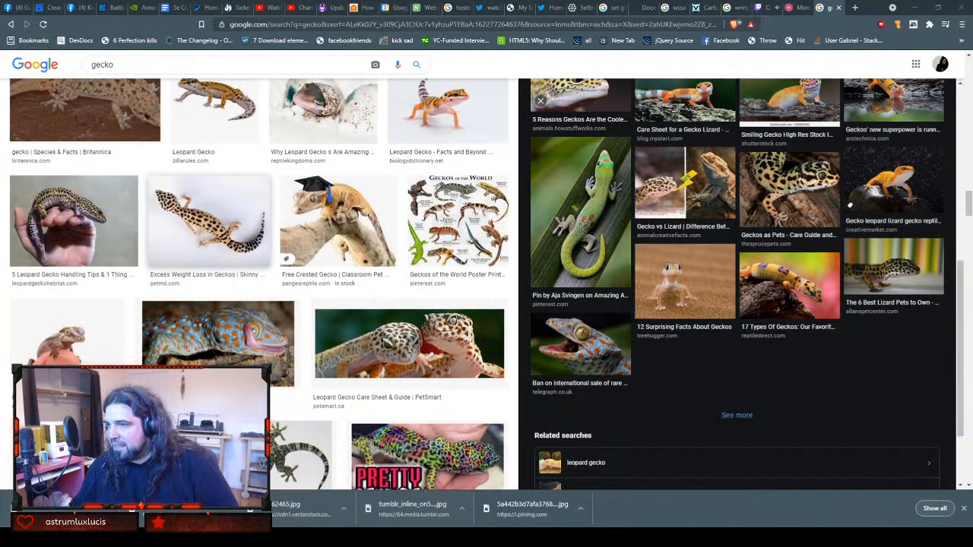
pyautogui.scroll(-2, 259, 284)
pyautogui.scroll(-4, 260, 284)
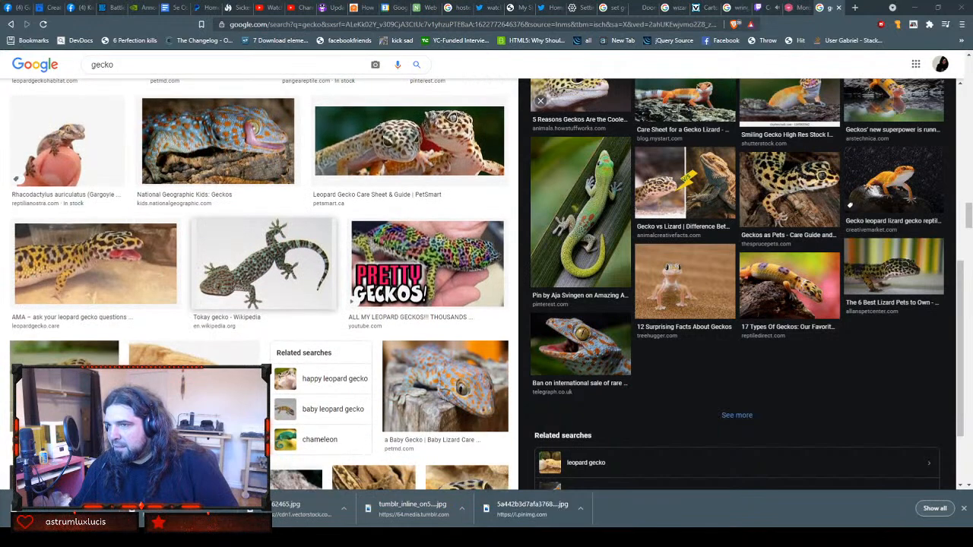
pyautogui.scroll(-6, 260, 284)
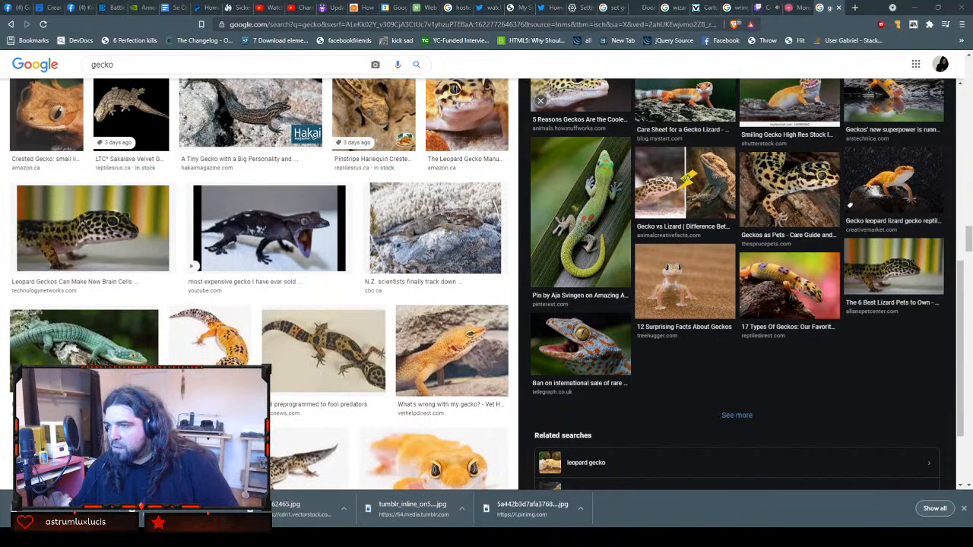
pyautogui.scroll(-5, 260, 285)
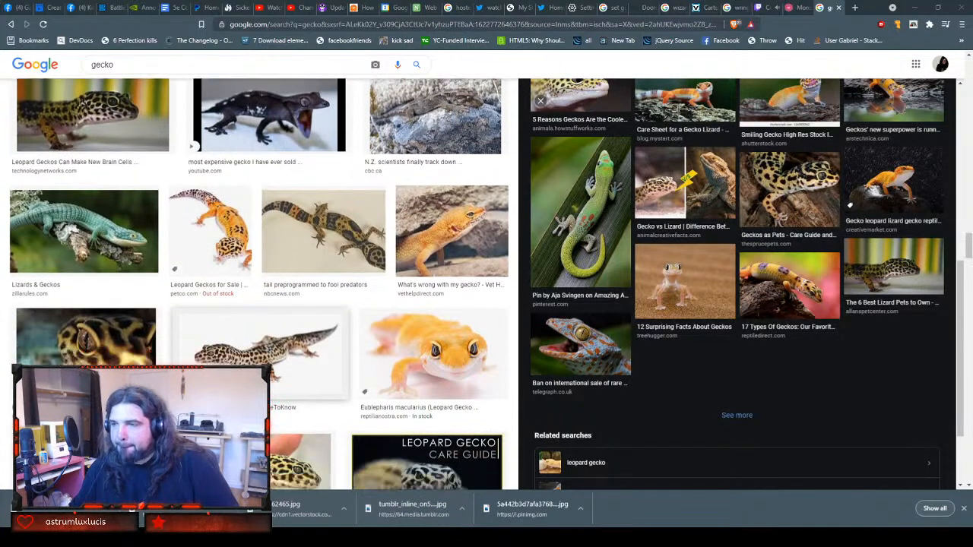
pyautogui.scroll(-1, 260, 238)
pyautogui.scroll(1, 433, 220)
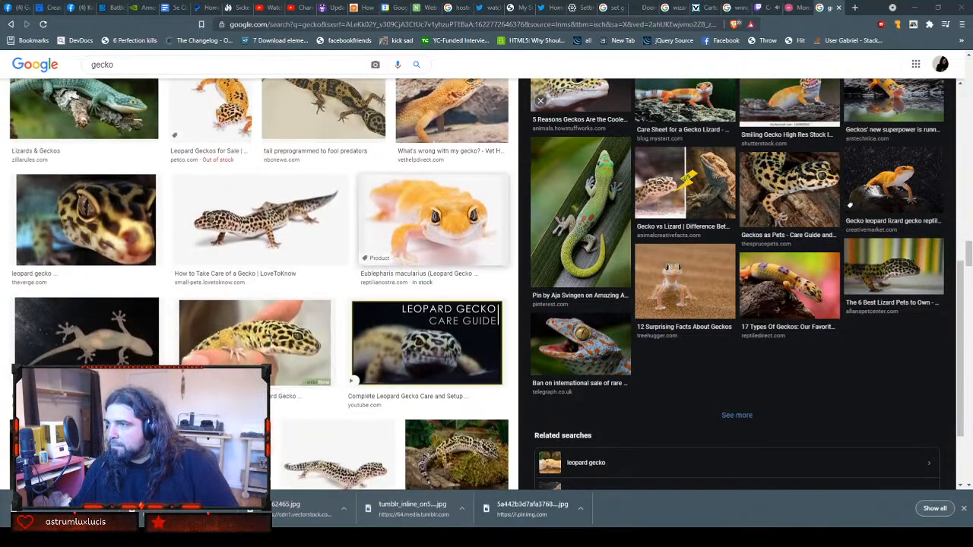
# Preview the front-facing orange leopard gecko from Reptilianostra, open its product page, and close that page again
pyautogui.click(434, 221)
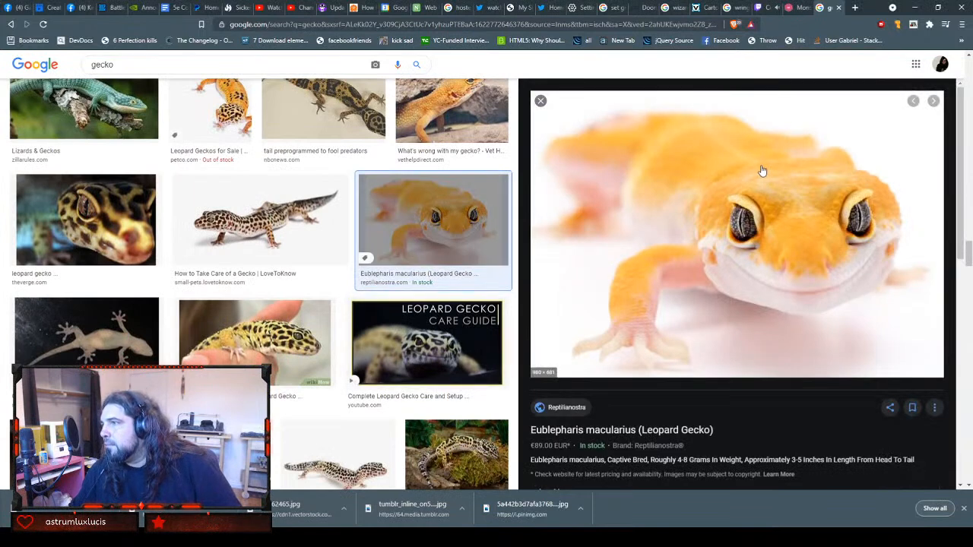
pyautogui.click(804, 207)
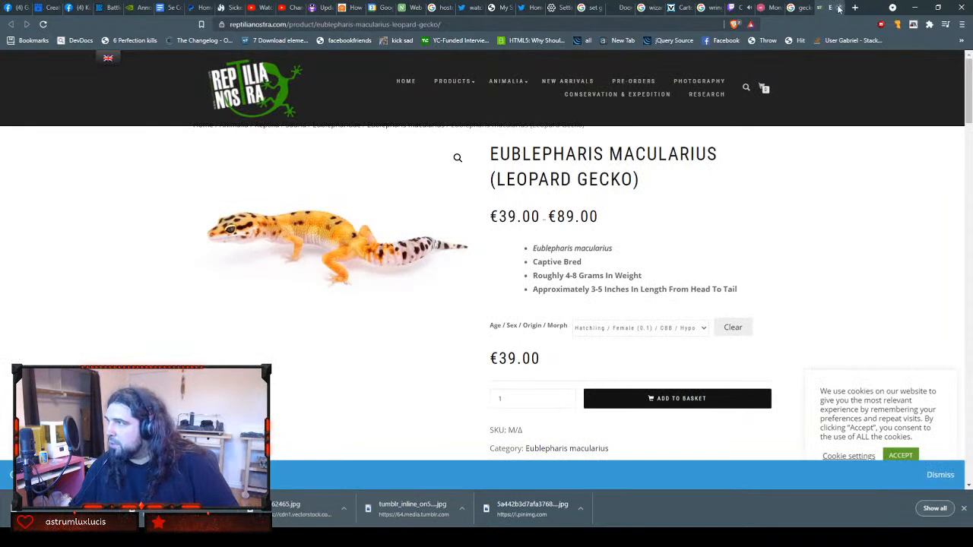
pyautogui.click(839, 7)
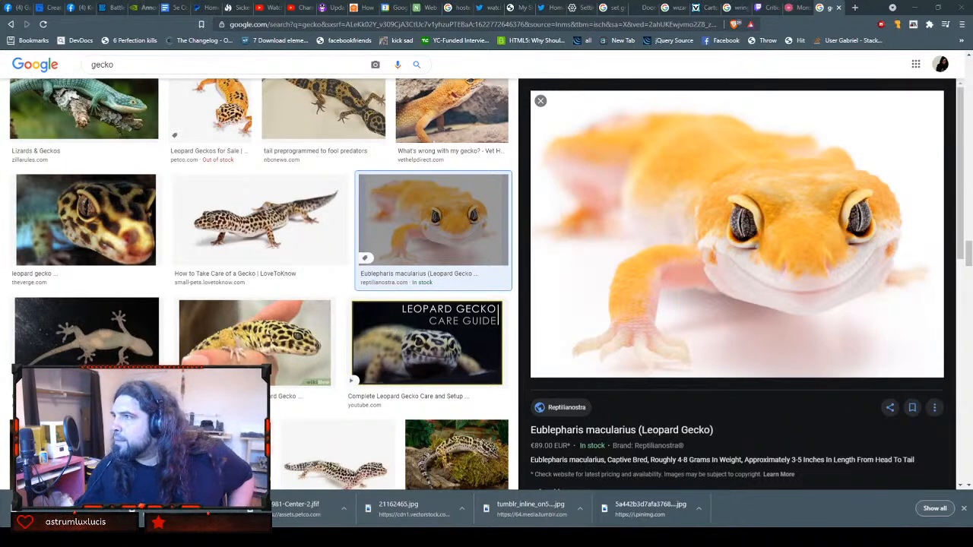
# Check the CriticalRole stream and the Roll20 Monsters page, and close the "wringing hands drawing" image results
pyautogui.click(760, 7)
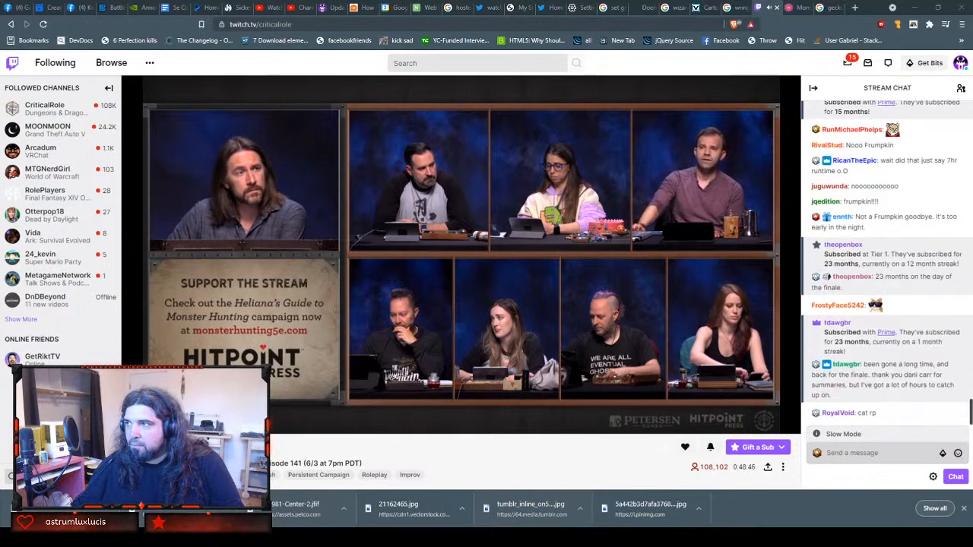
pyautogui.click(792, 8)
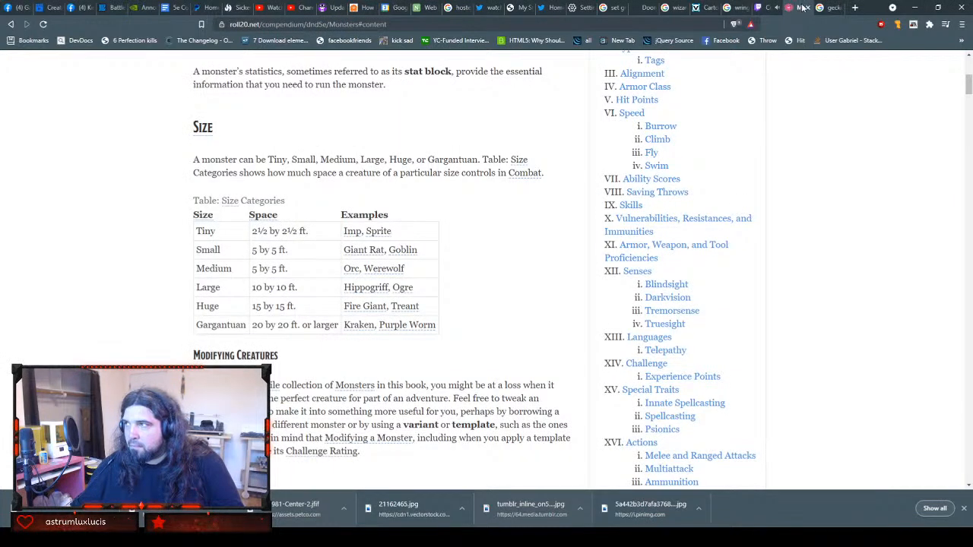
pyautogui.click(760, 7)
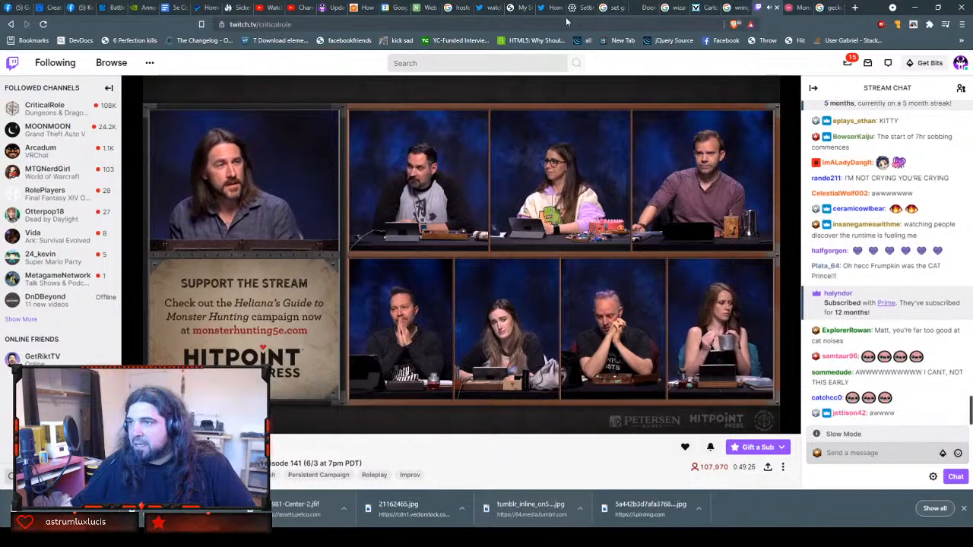
pyautogui.click(741, 10)
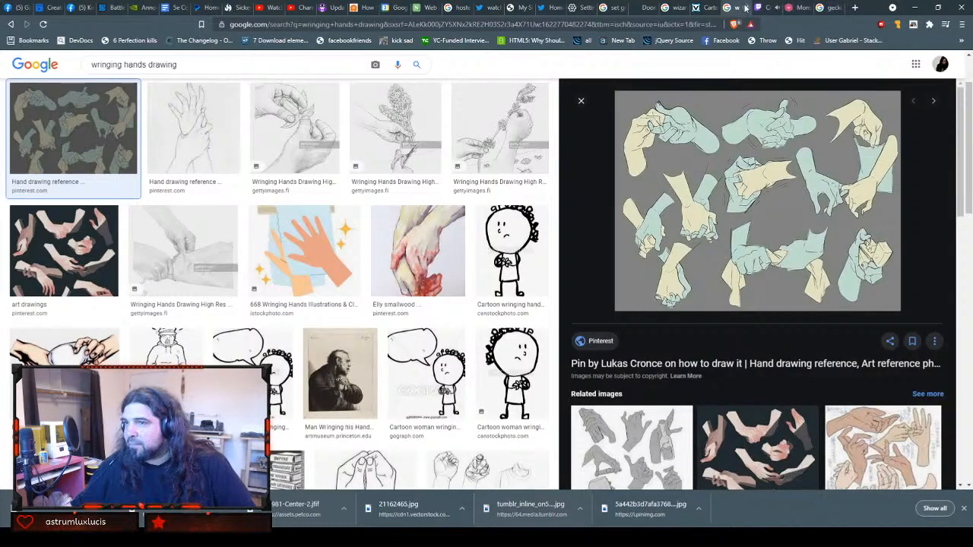
pyautogui.click(746, 7)
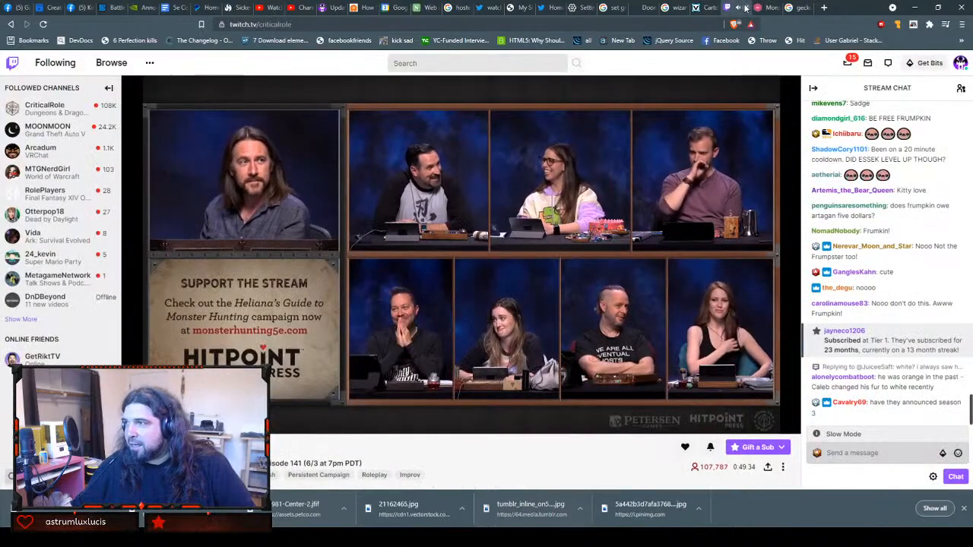